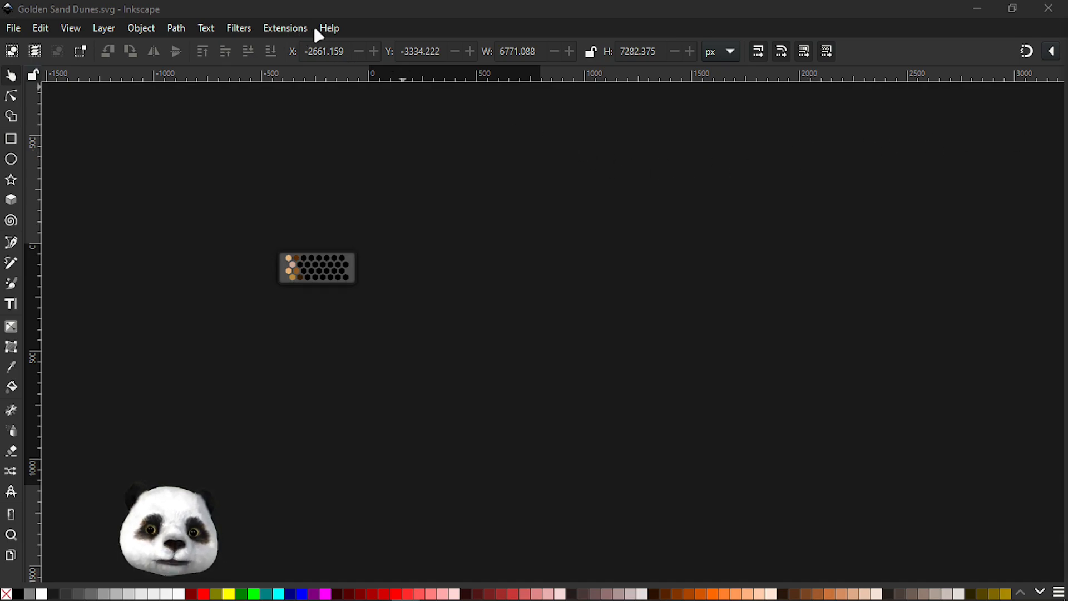
# Check the program's version information in its About window and close it.
pyautogui.click(329, 28)
pyautogui.click(372, 147)
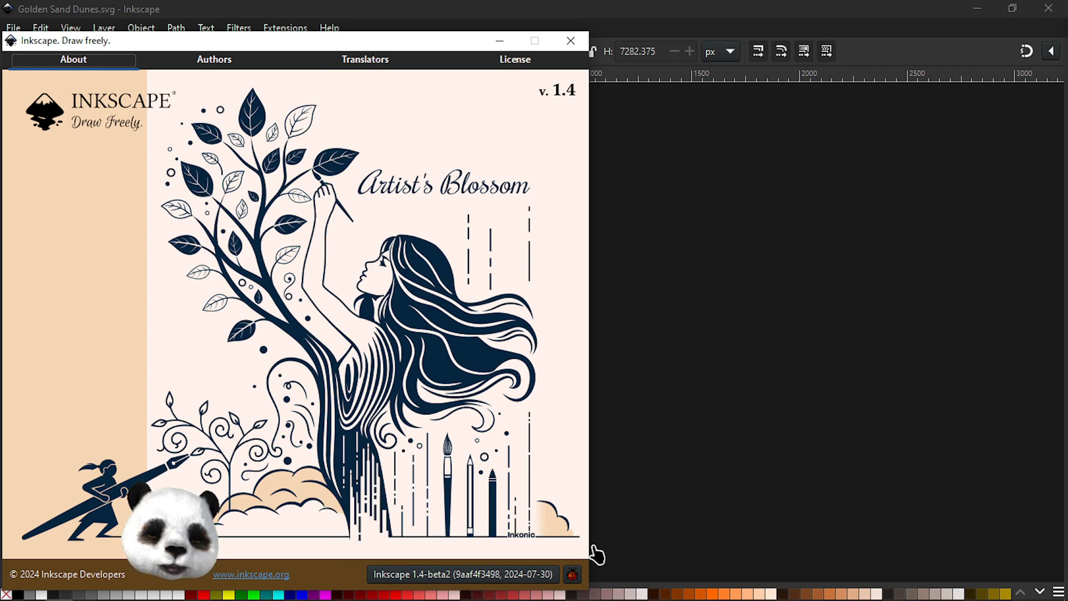
pyautogui.click(571, 42)
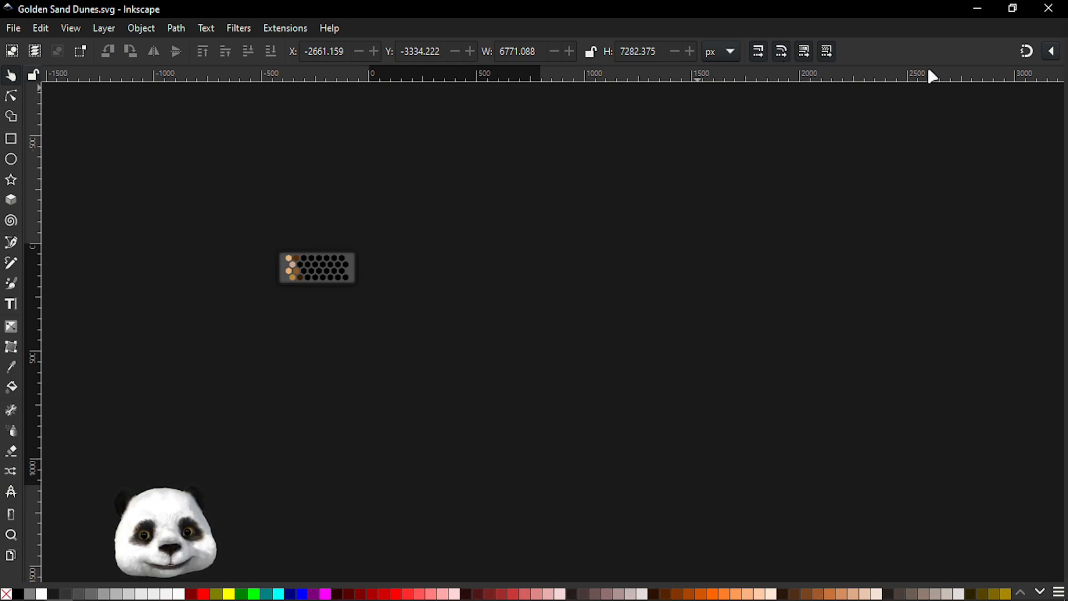
# Hide the toolbars and colour palette around the canvas while keeping the rulers on display.
pyautogui.hotkey('shift', 'F11')
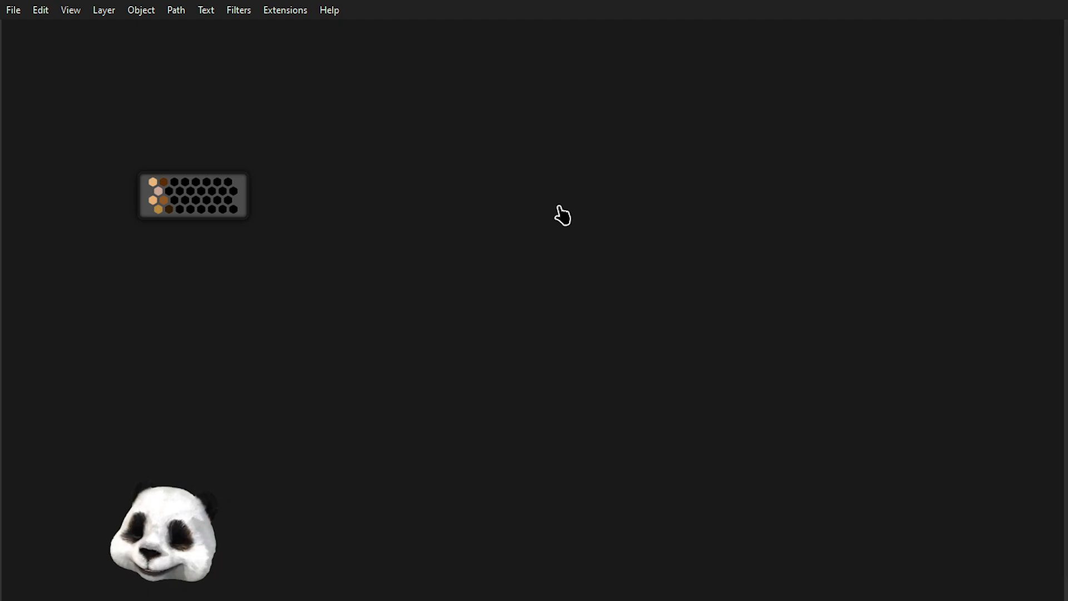
pyautogui.hotkey('ctrl', 'r')
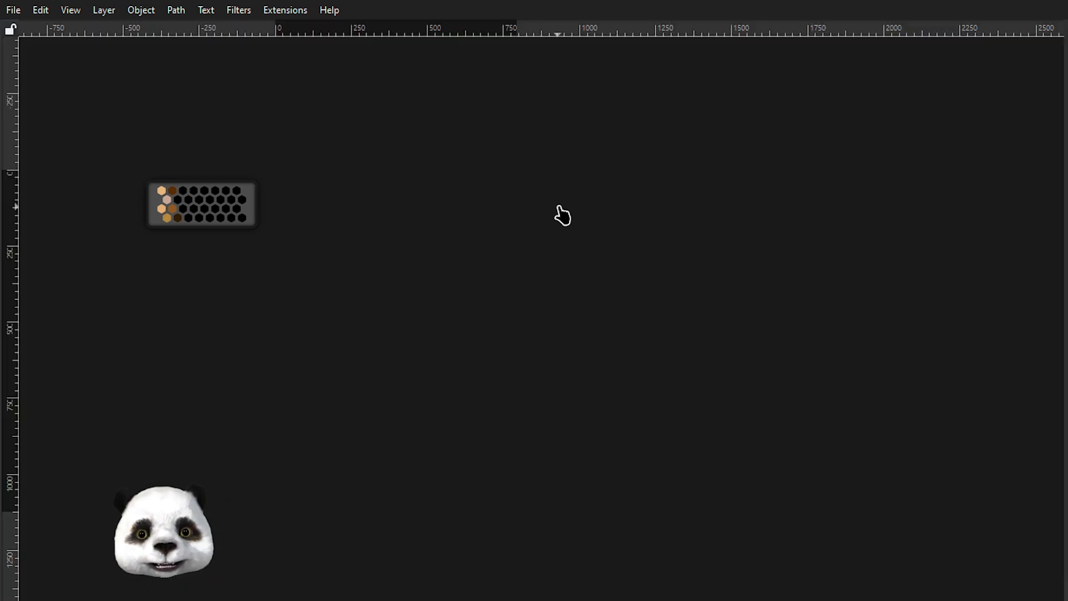
pyautogui.moveTo(420, 281); pyautogui.dragTo(610, 366)
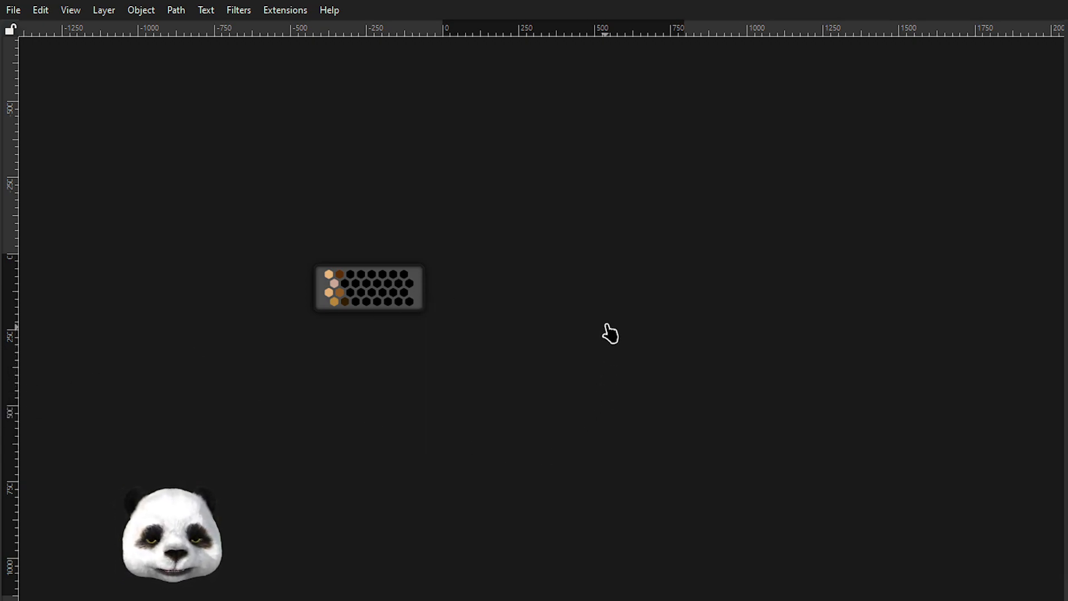
pyautogui.press('r')
pyautogui.moveTo(563, 251); pyautogui.dragTo(704, 399)
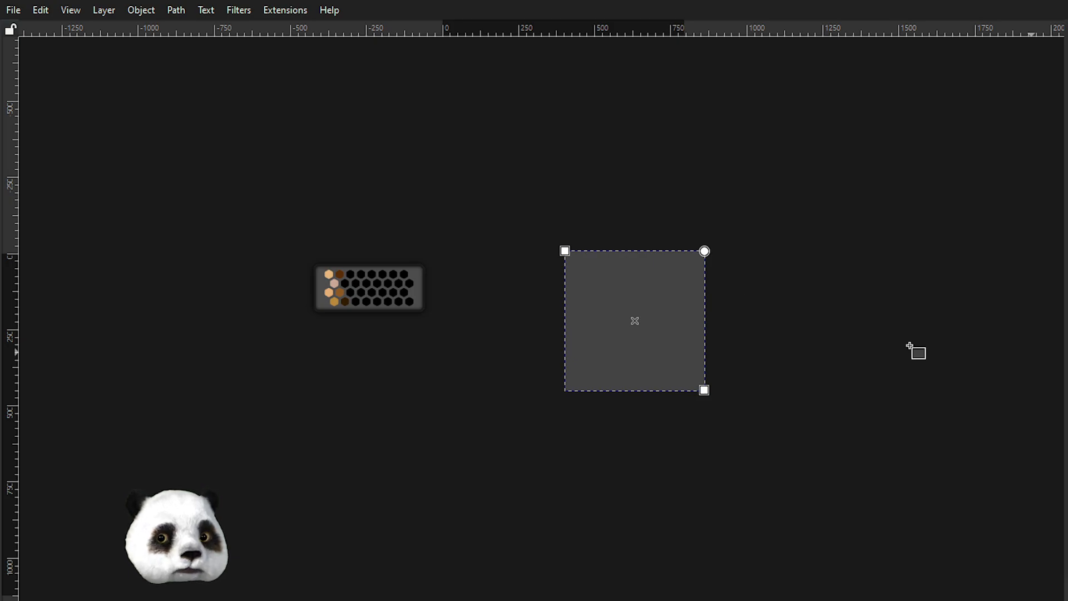
pyautogui.press('Delete')
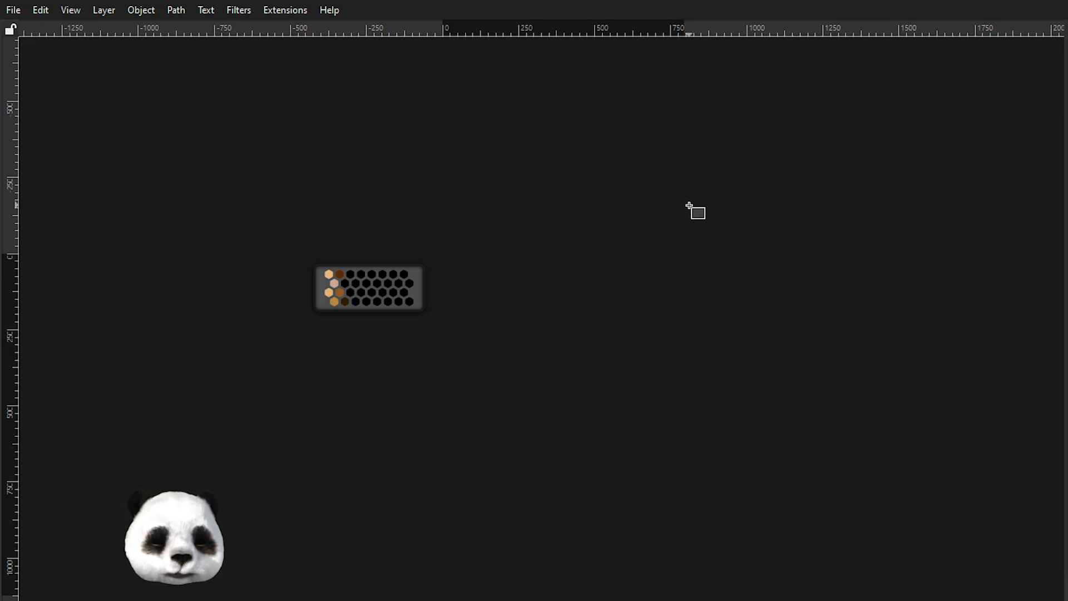
# Draw a circle about 858 px in diameter on the canvas beside the colour swatch block.
pyautogui.press('b')
pyautogui.press('e')
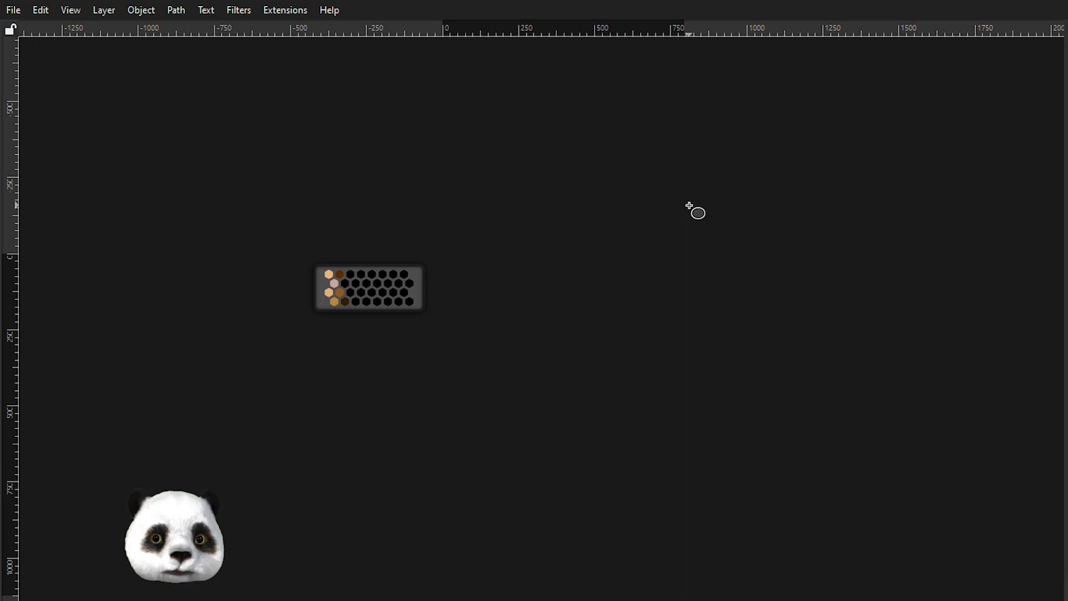
pyautogui.moveTo(647, 221); pyautogui.dragTo(782, 354)
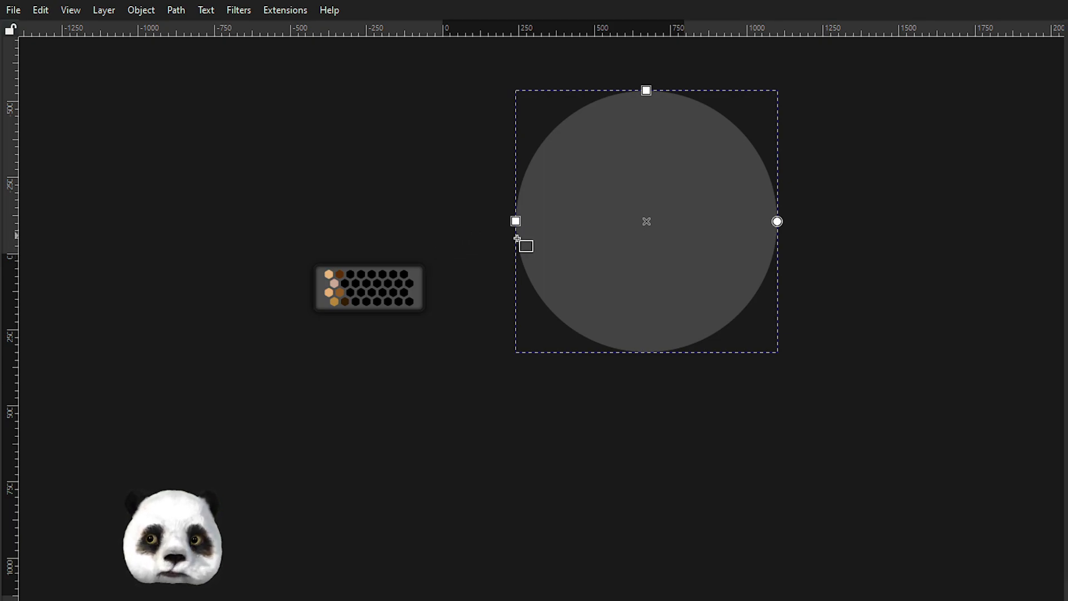
# Draw a rectangle about 858 by 1084 px over the circle's lower half, snapping its upper corner to the circle's side quadrant and matching its width.
pyautogui.moveTo(515, 221); pyautogui.dragTo(518, 294)
pyautogui.moveTo(533, 468); pyautogui.dragTo(732, 299)
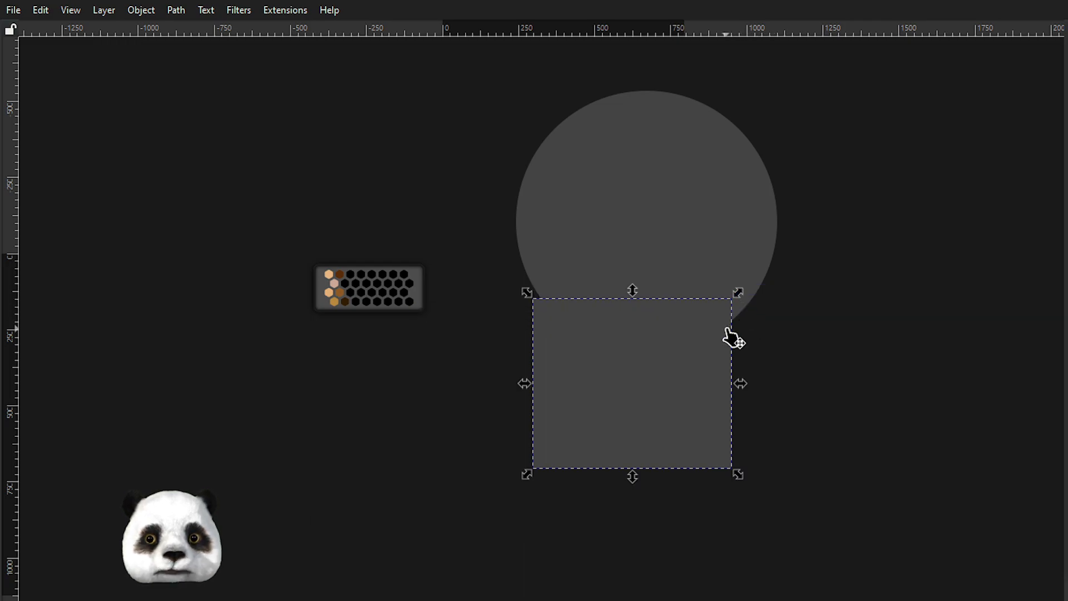
pyautogui.click(732, 301)
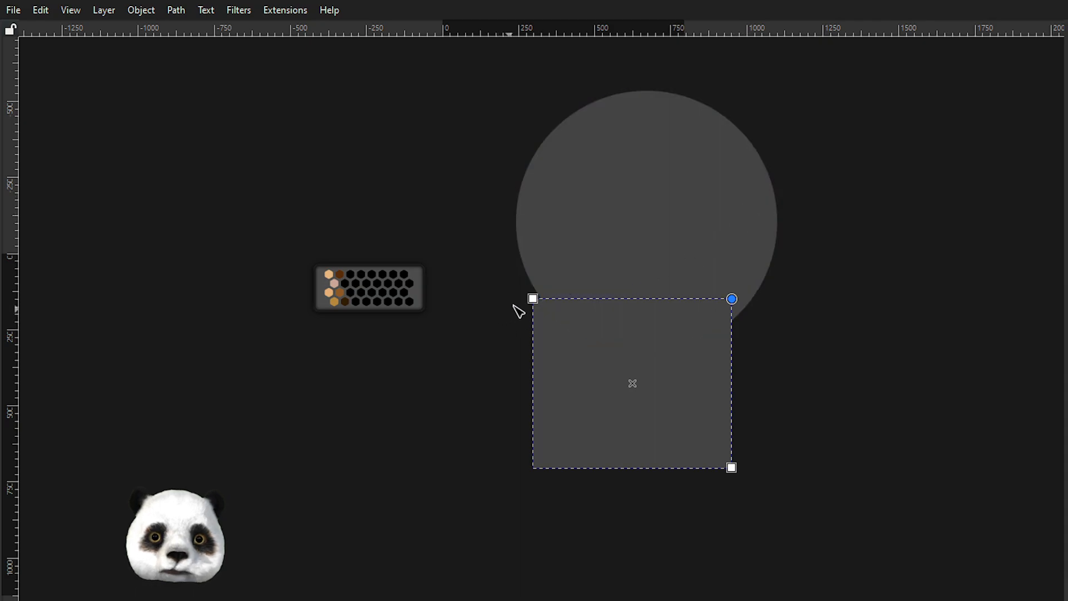
pyautogui.moveTo(535, 298); pyautogui.dragTo(518, 222)
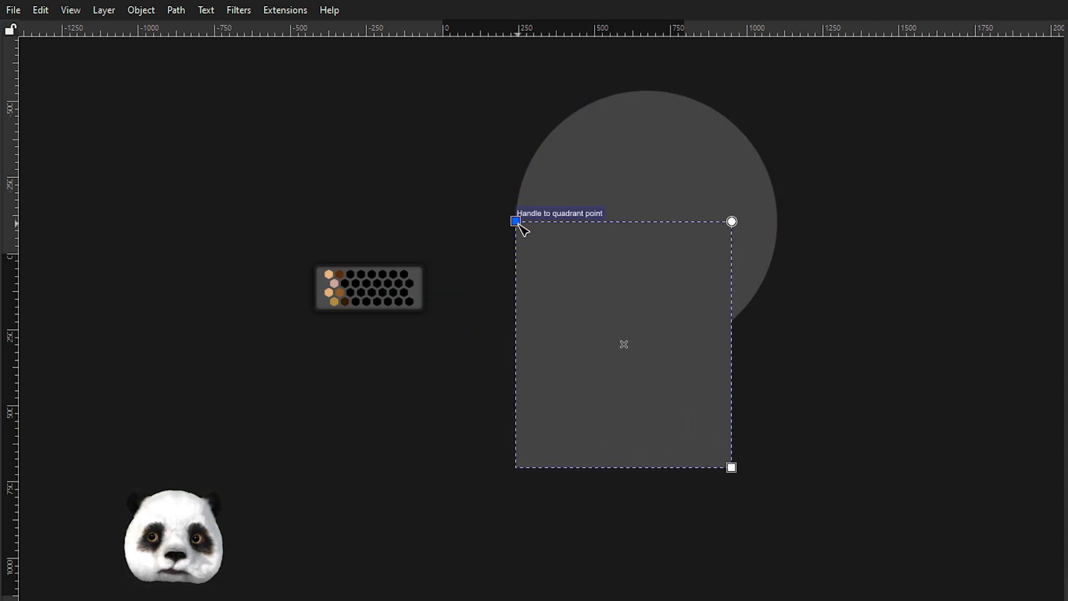
pyautogui.moveTo(732, 469)
pyautogui.mouseDown()
pyautogui.moveTo(779, 486)
pyautogui.moveTo(779, 549)
pyautogui.mouseUp()
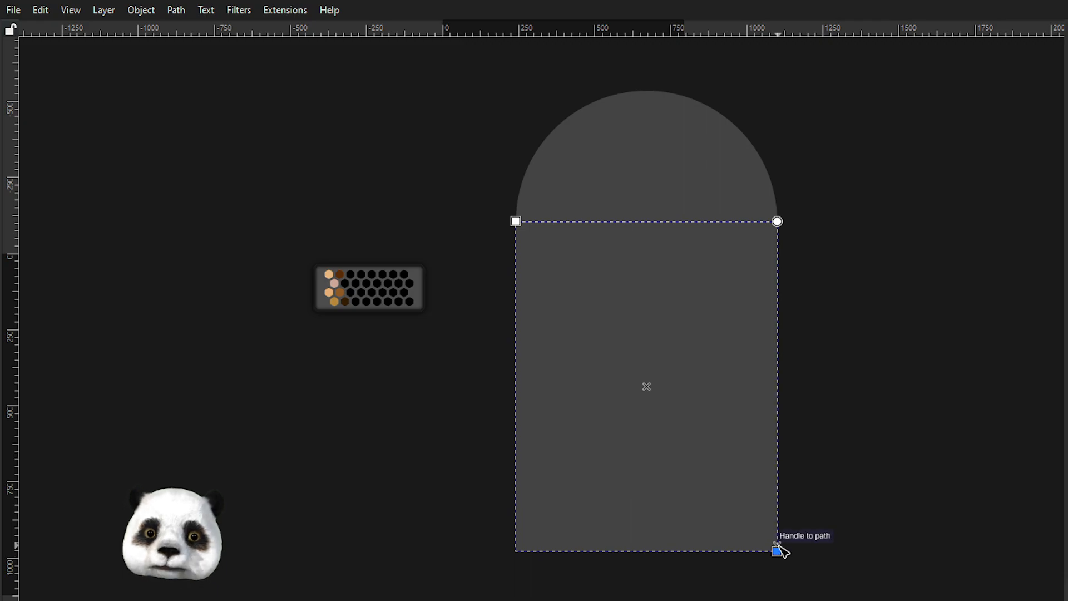
# Restore the toolbars and palette and set the circle's horizontal and vertical radii to 400 px.
pyautogui.hotkey('shift', 'F11')
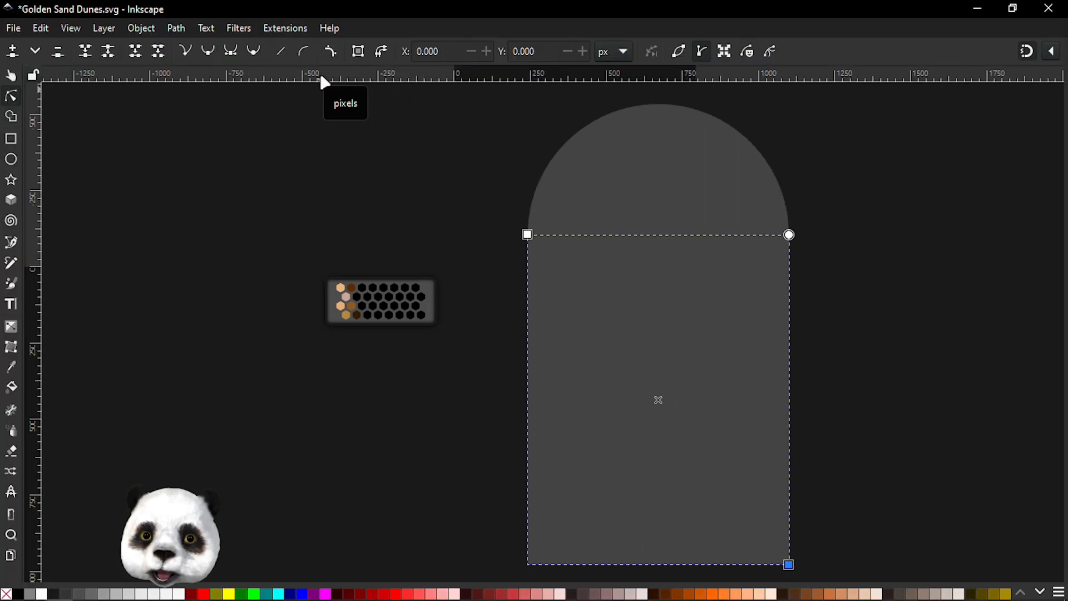
pyautogui.click(680, 151)
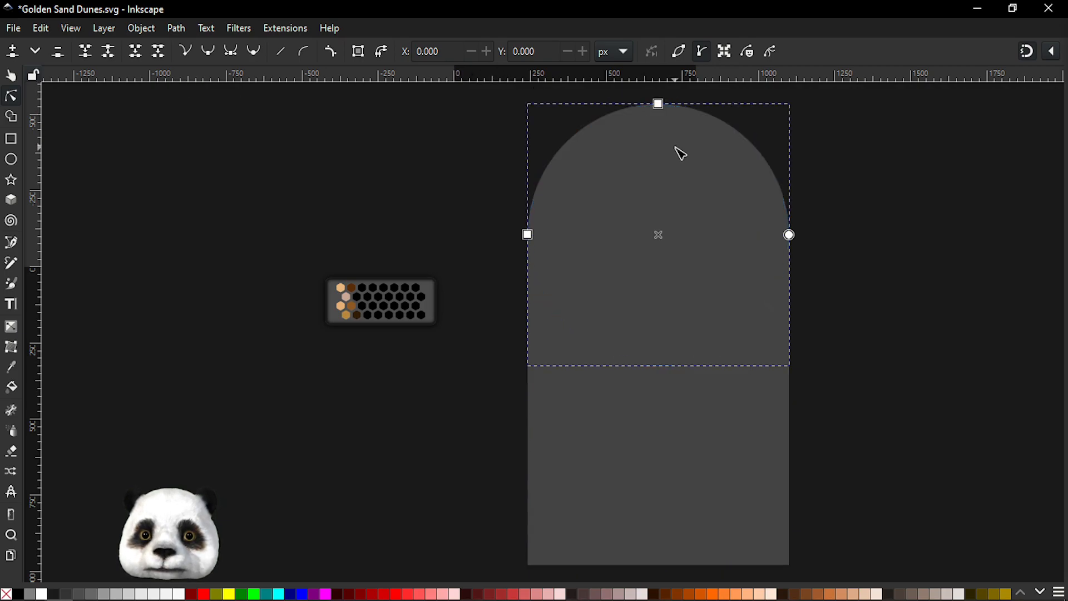
pyautogui.press('e')
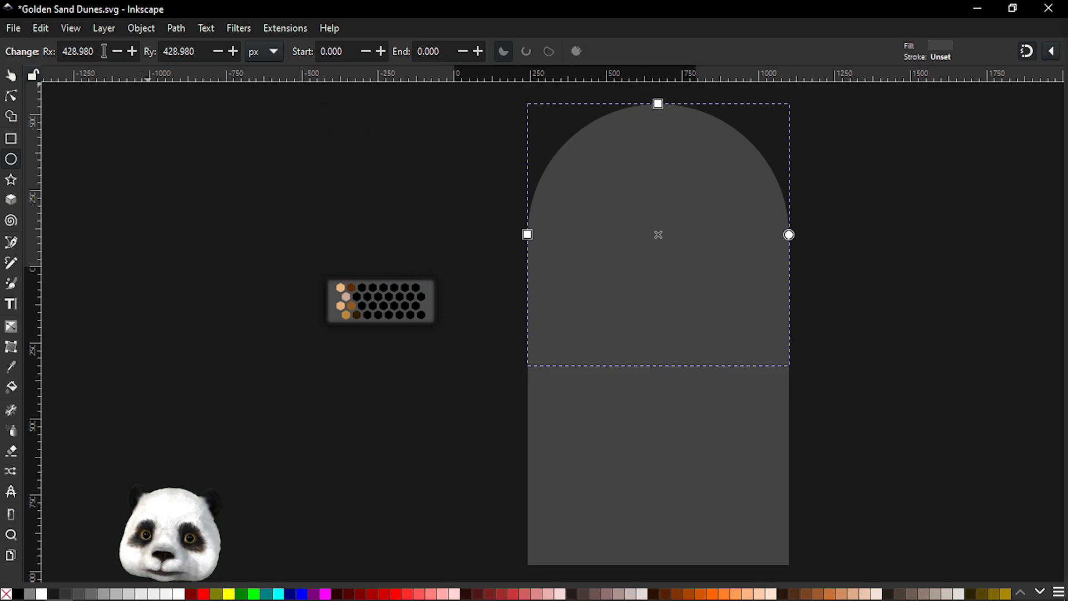
pyautogui.moveTo(103, 50); pyautogui.dragTo(7, 33)
pyautogui.write('400')
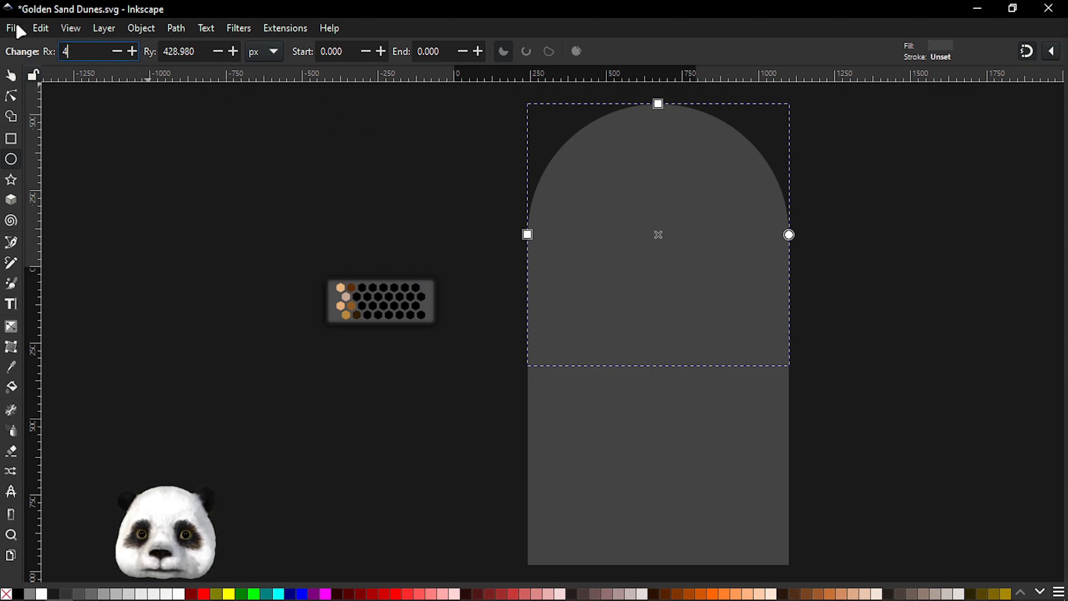
pyautogui.press('Tab')
pyautogui.write('400')
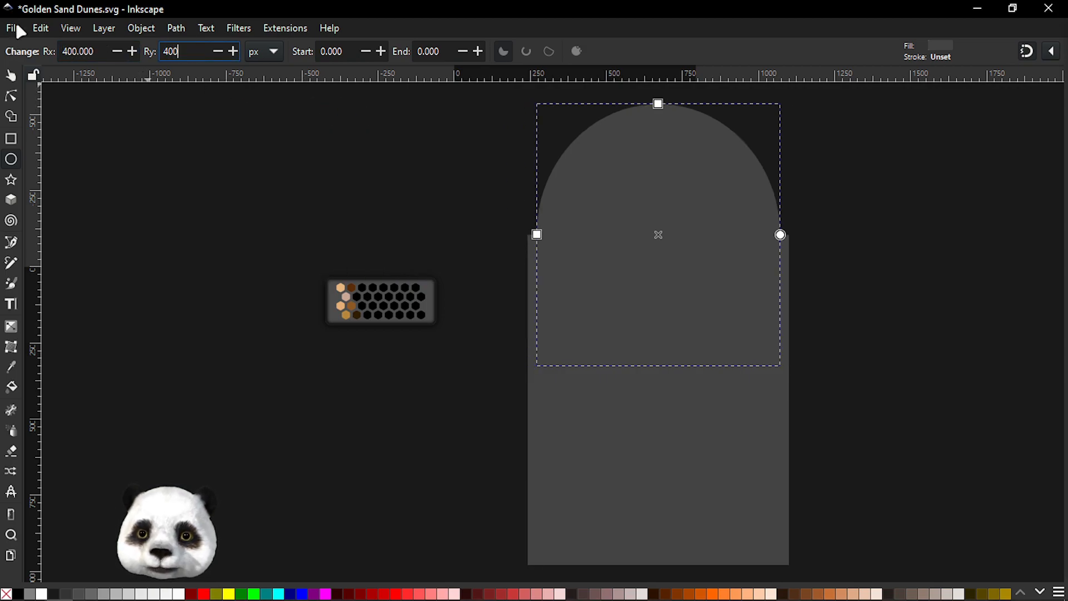
pyautogui.press('Return')
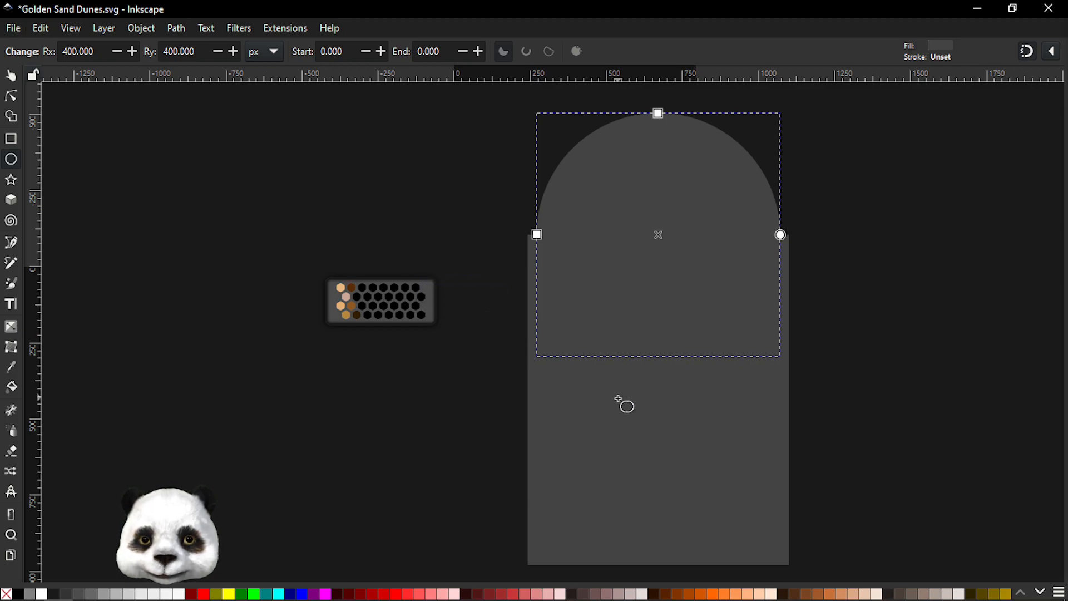
# Position the rectangle at X 250 and Y 100 px.
pyautogui.press('s')
pyautogui.click(684, 431)
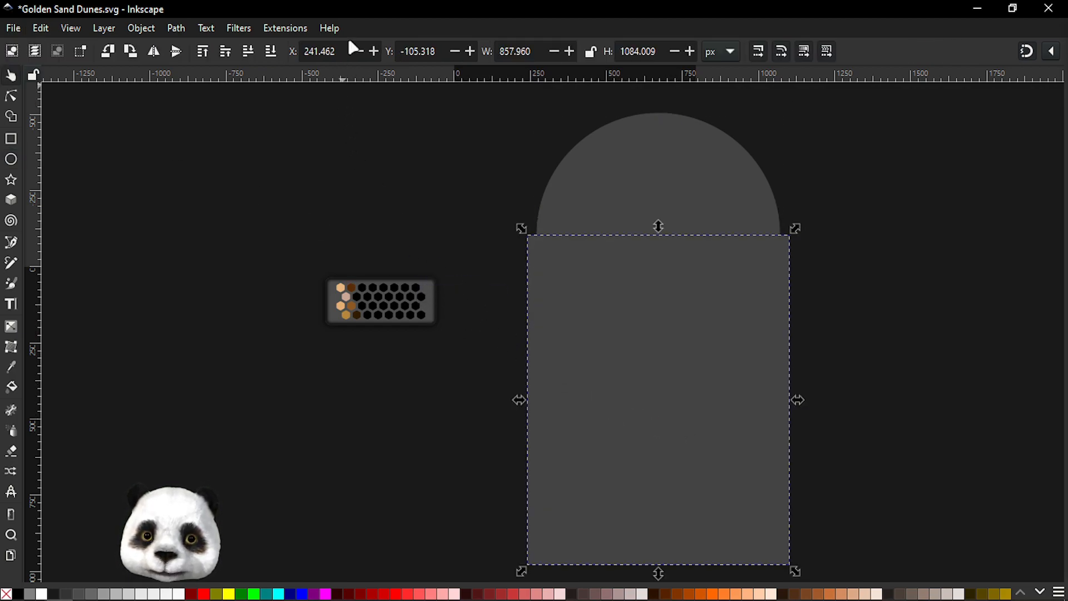
pyautogui.doubleClick(345, 51)
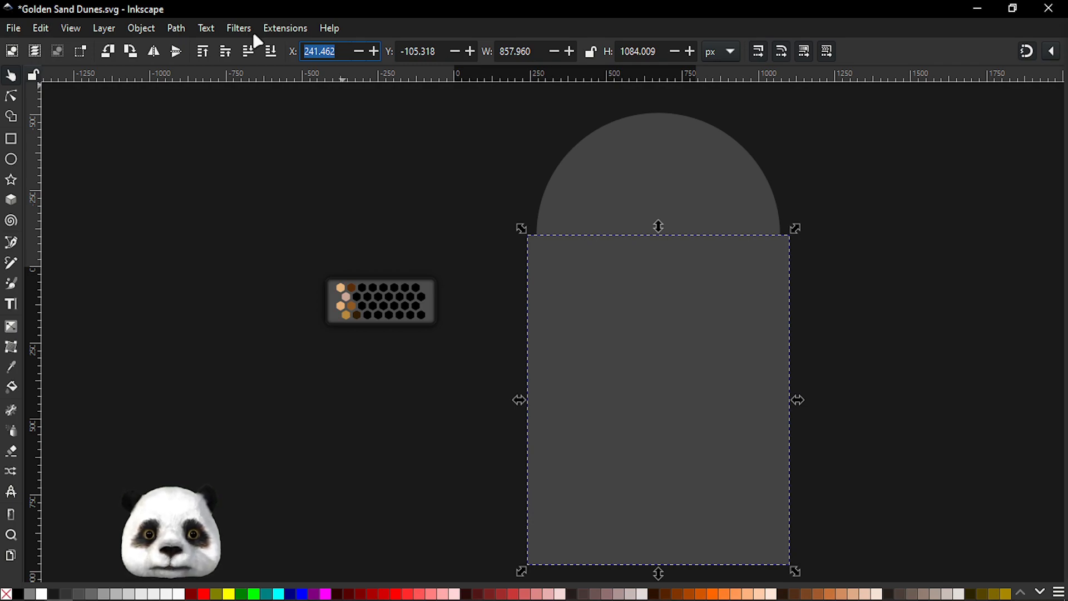
pyautogui.write('250')
pyautogui.press('Tab')
pyautogui.write('100')
pyautogui.press('Return')
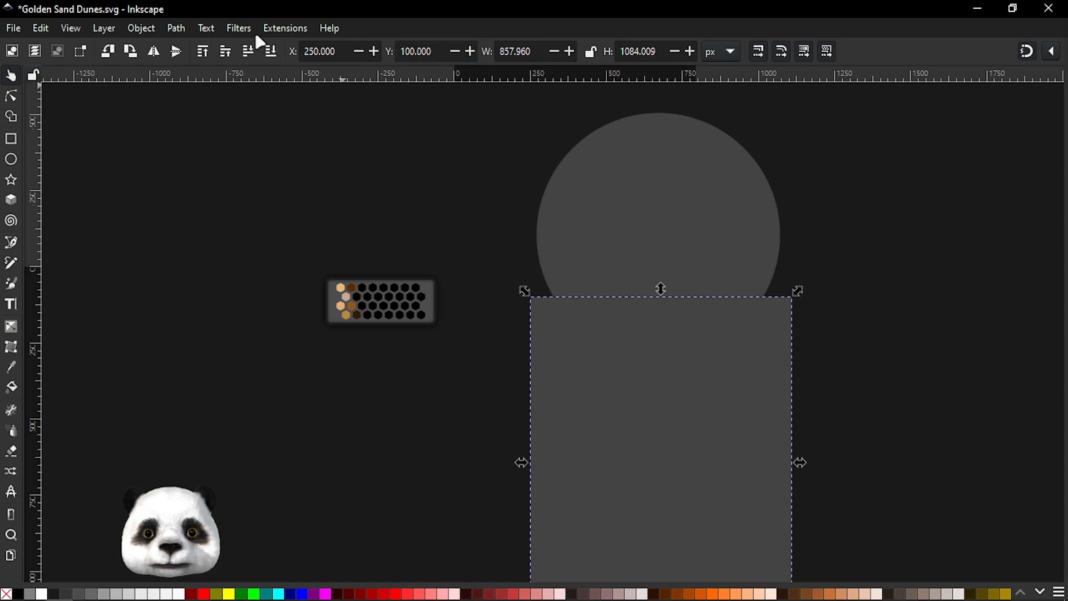
# Set the rectangle's width to 800 px and its height to 1000 px.
pyautogui.doubleClick(539, 50)
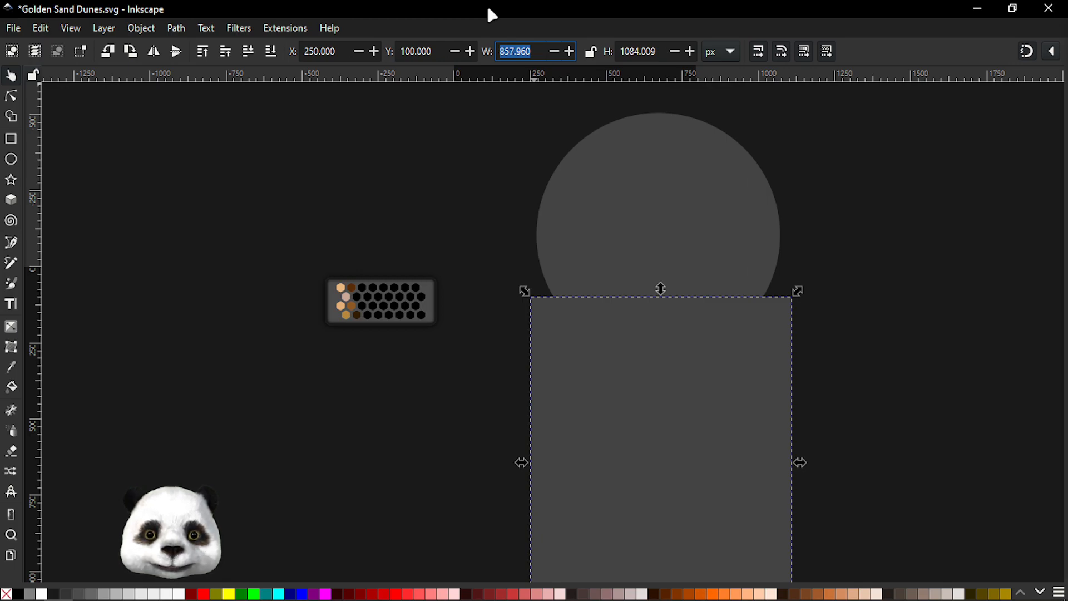
pyautogui.write('800')
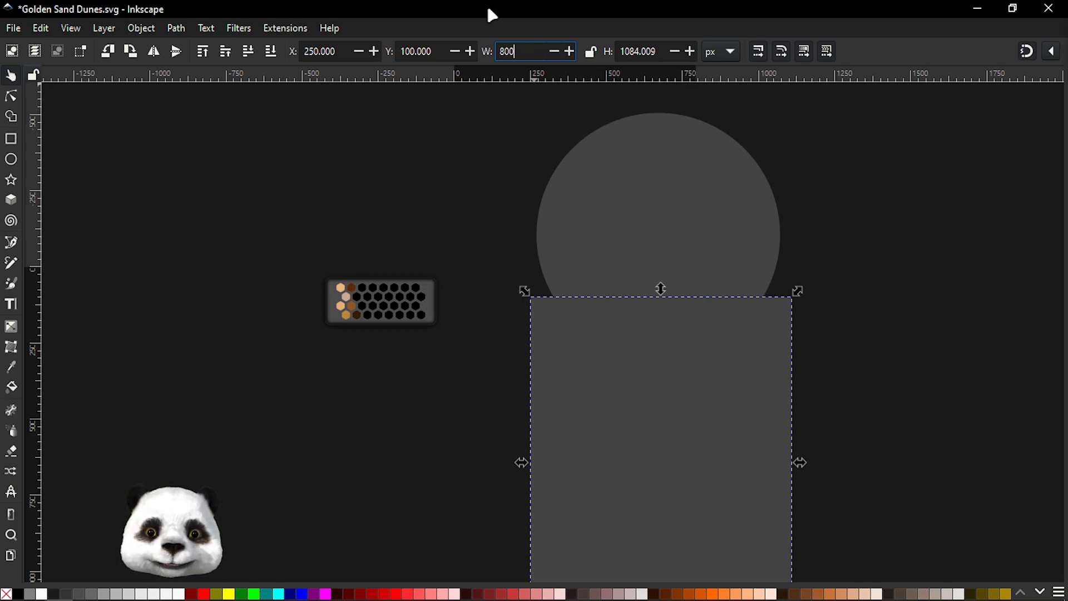
pyautogui.press('Tab')
pyautogui.write('1000')
pyautogui.press('Return')
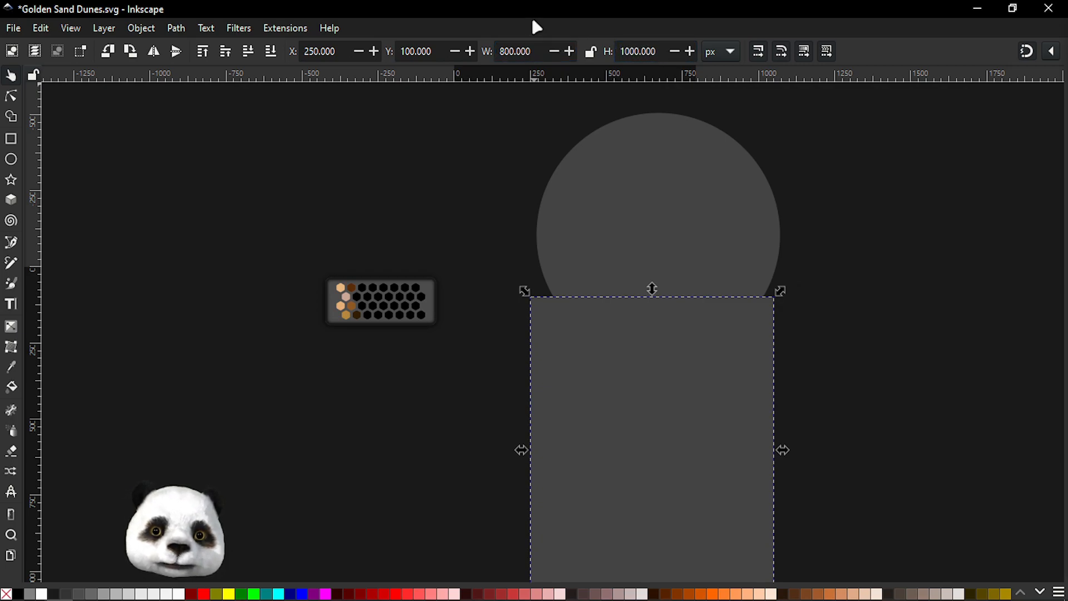
# Move the rectangle up to the circle's centre line, flush with its sides, so the two shapes form an arch.
pyautogui.moveTo(653, 429); pyautogui.dragTo(627, 371)
pyautogui.click(880, 331)
pyautogui.scroll(-3, 873, 350)
pyautogui.scroll(3, 876, 359)
pyautogui.moveTo(886, 370); pyautogui.dragTo(714, 415)
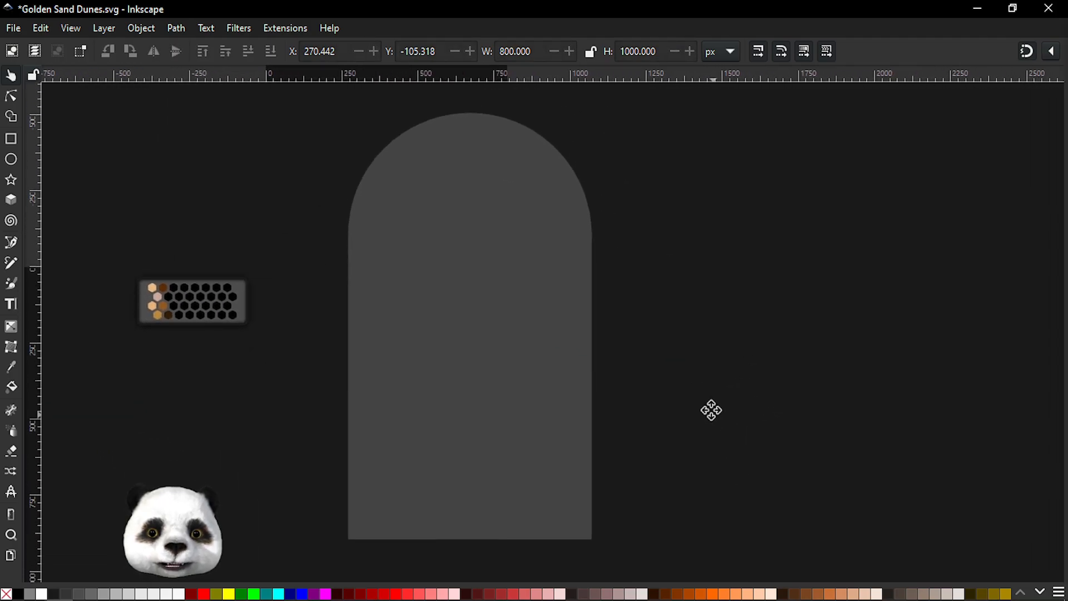
pyautogui.scroll(-3, 715, 426)
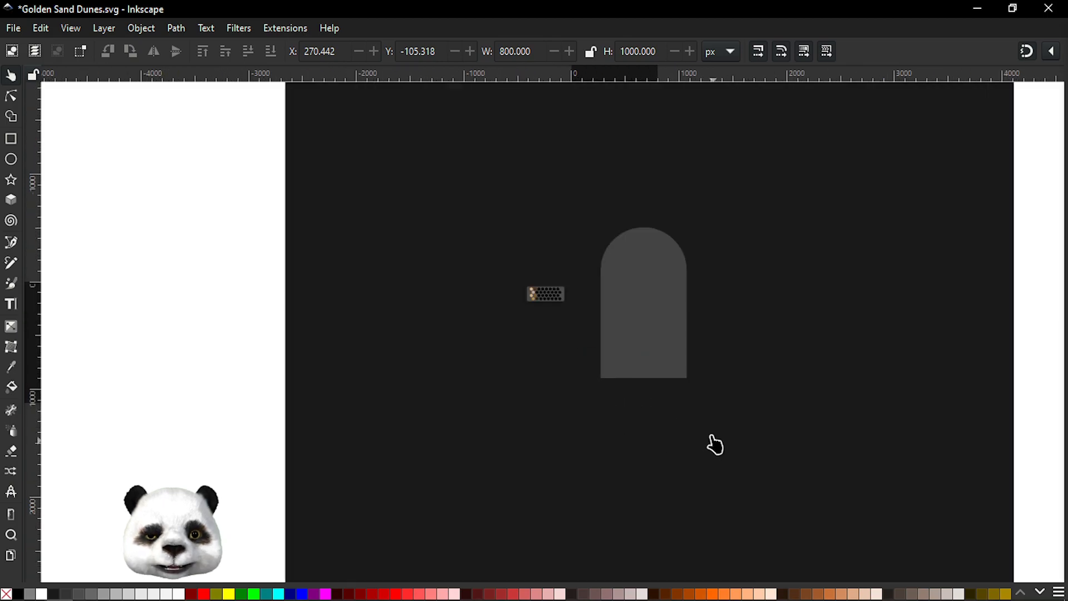
pyautogui.scroll(3, 784, 284)
pyautogui.moveTo(694, 326); pyautogui.dragTo(757, 320)
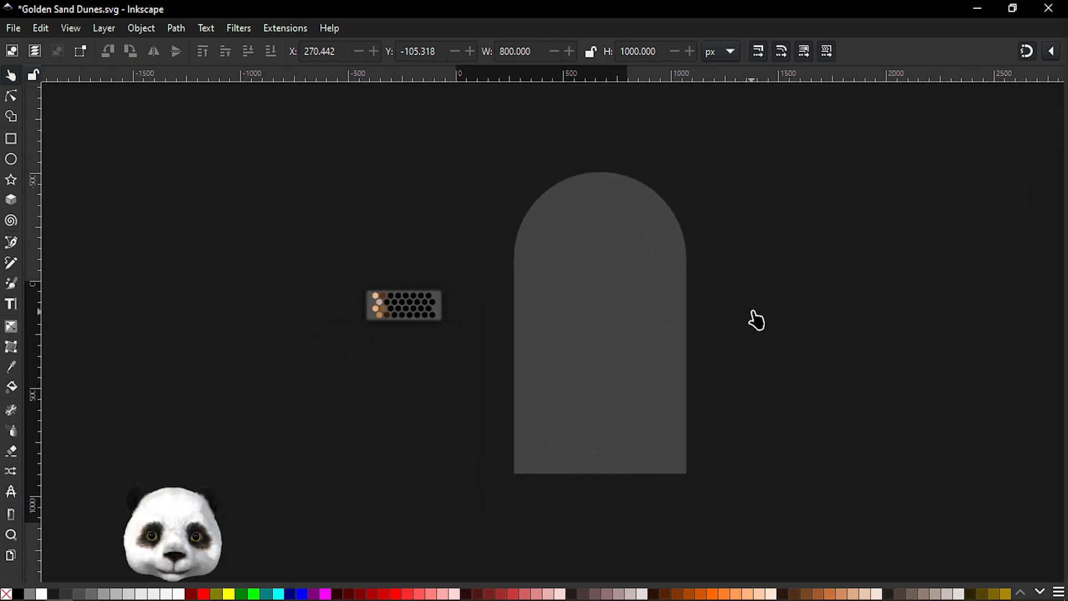
pyautogui.scroll(1, 757, 320)
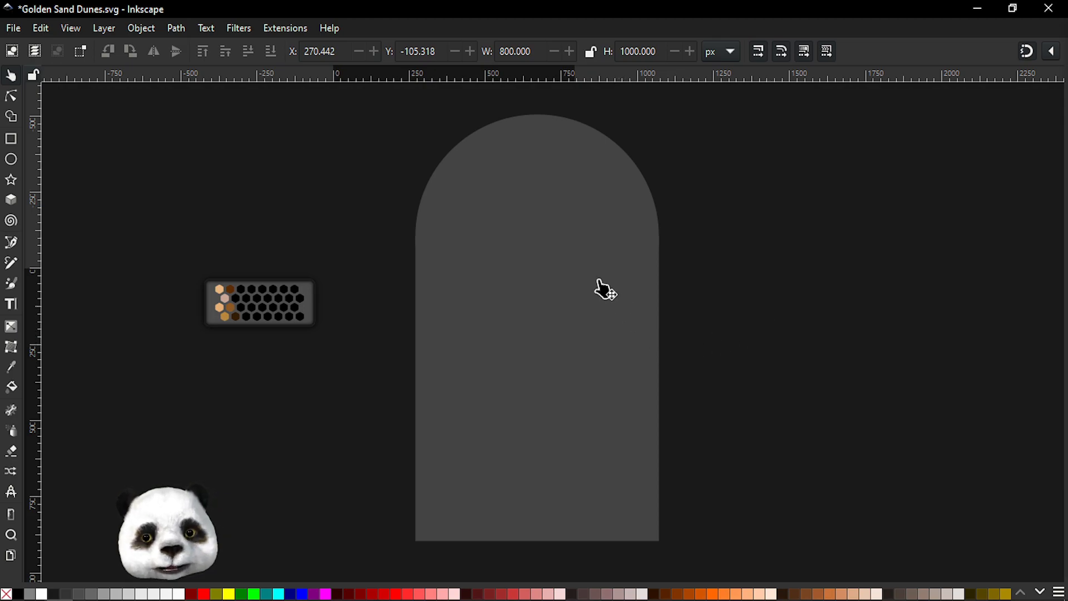
# Unite the circle and rectangle into one arch shape with a black outline and no fill.
pyautogui.click(503, 202)
pyautogui.hotkey('ctrl', '+')
pyautogui.keyDown('shift'); pyautogui.click(18, 594); pyautogui.keyUp('shift')
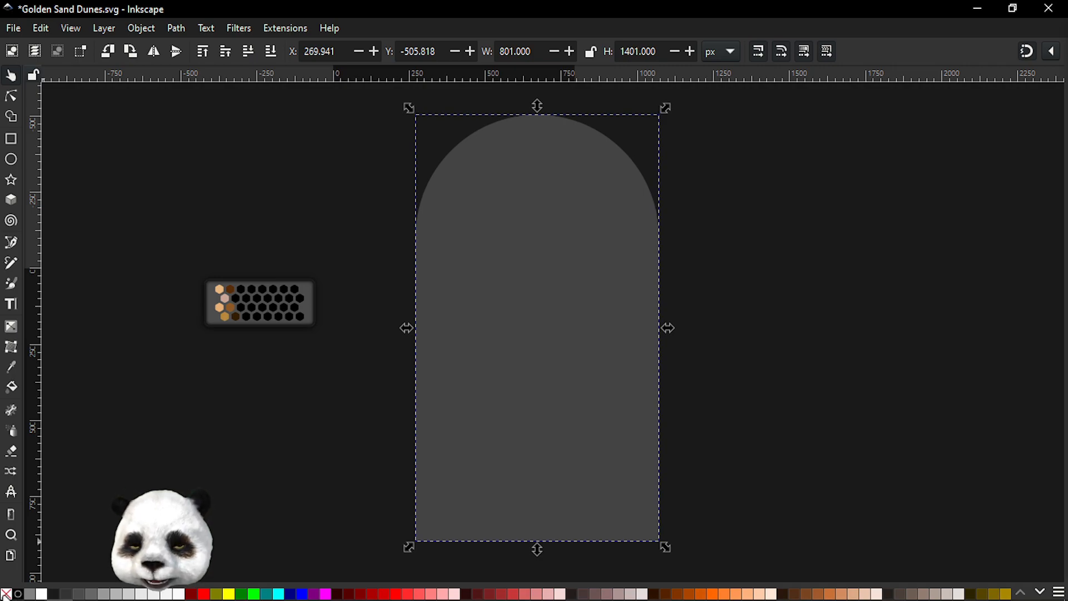
pyautogui.click(5, 594)
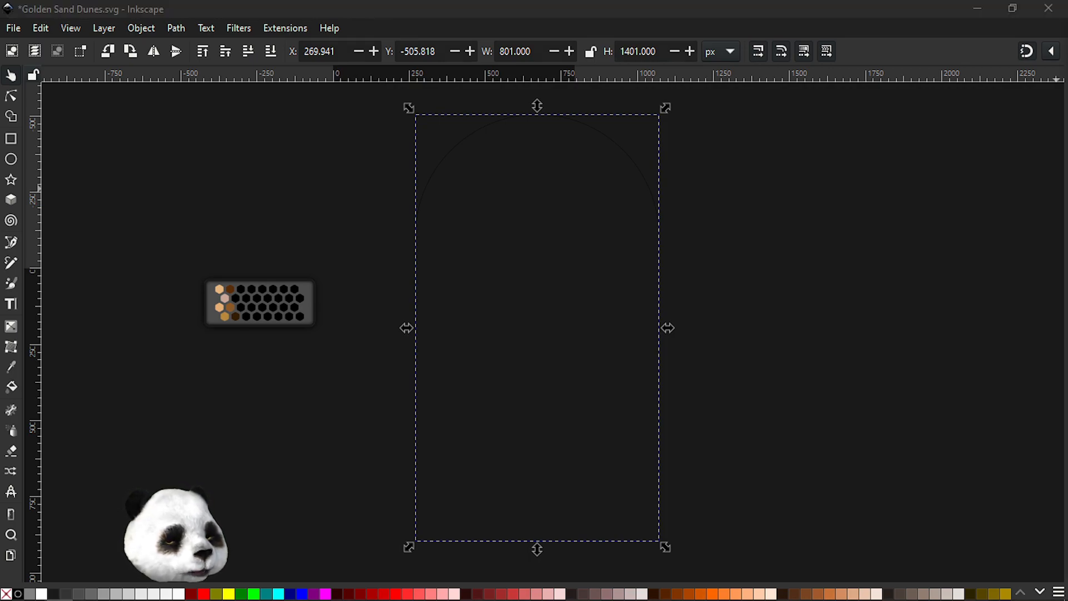
# Thicken the arch's black outline so the shape measures 807 by 1407 px overall, and keep the arch selected.
pyautogui.press('Return')
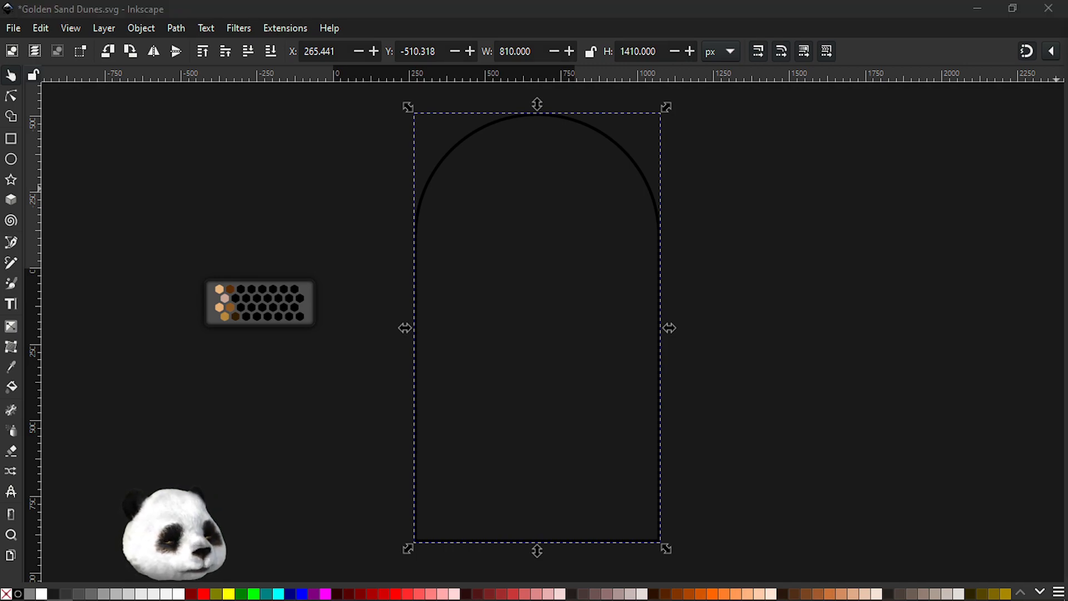
pyautogui.press('Return')
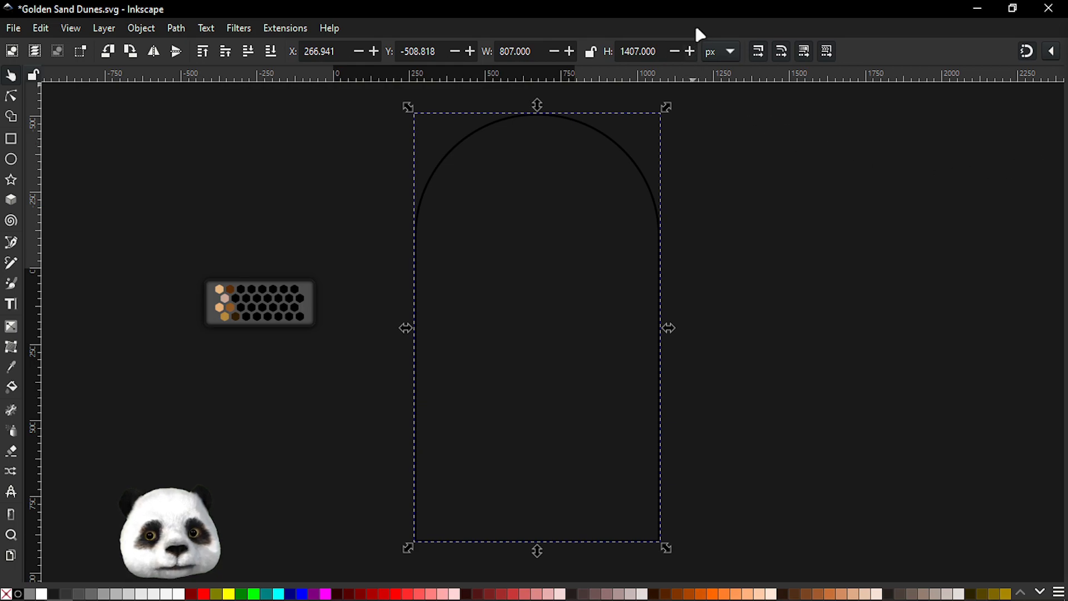
pyautogui.click(762, 261)
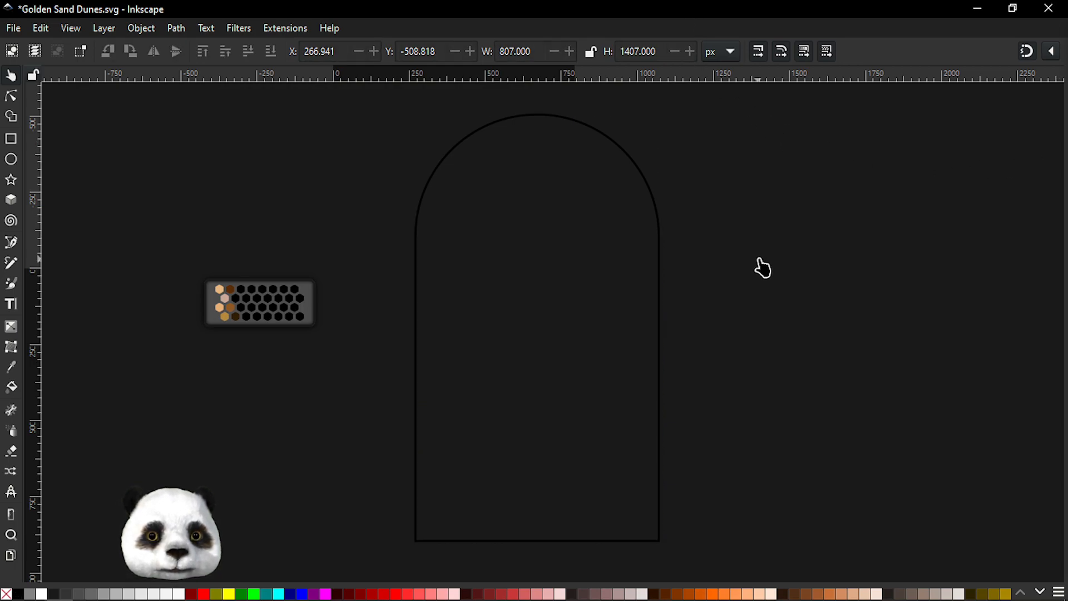
pyautogui.click(623, 155)
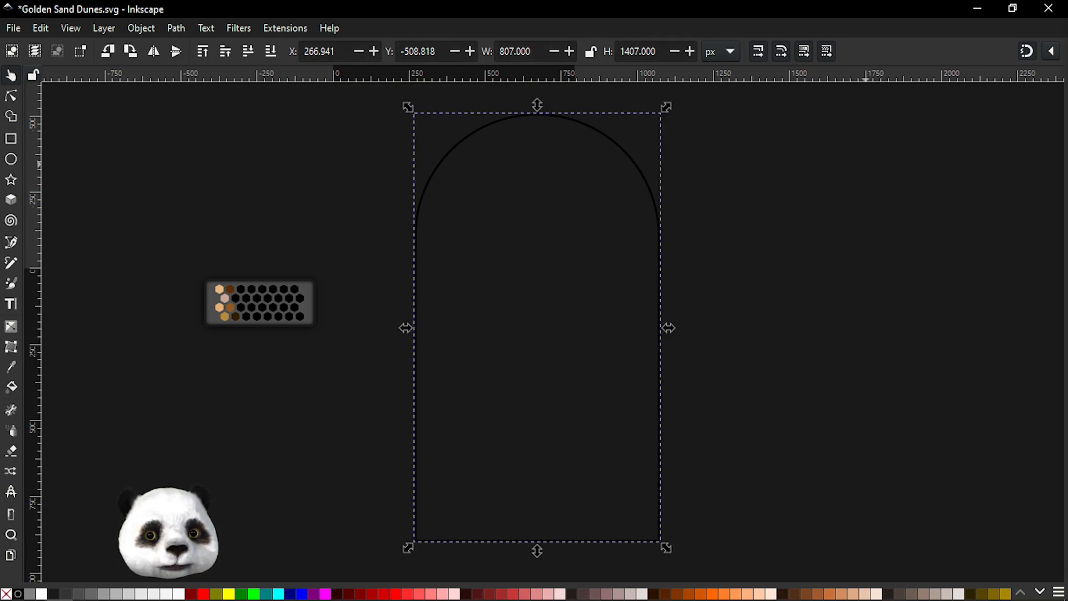
# Thin the arch's outline so the shape measures 805 by 1405 px overall, and select the arch.
pyautogui.hotkey('ctrl', 'shift', 'f')
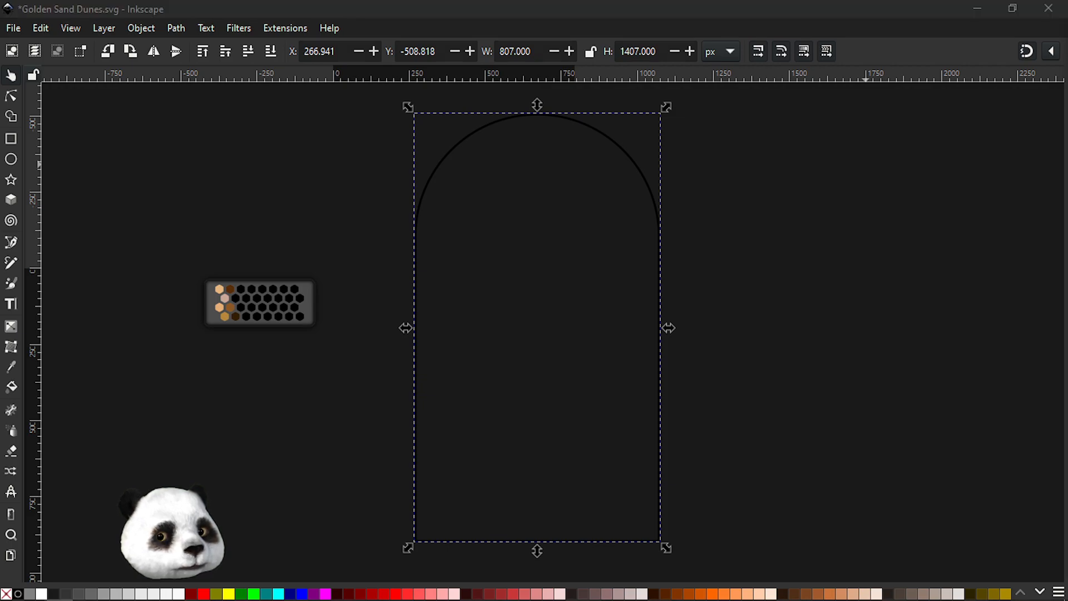
pyautogui.click(701, 198)
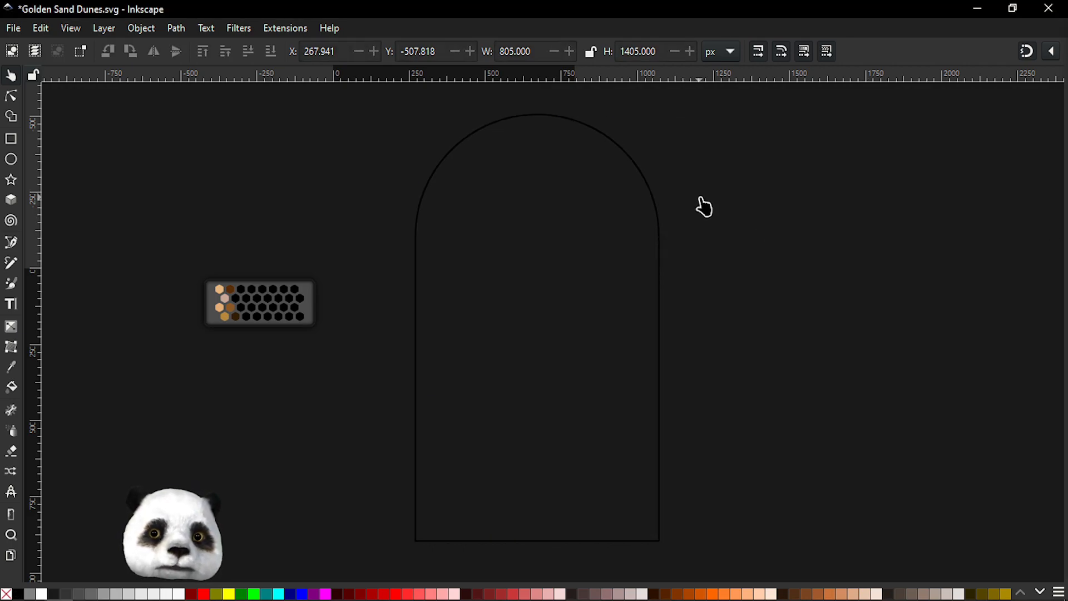
pyautogui.click(648, 186)
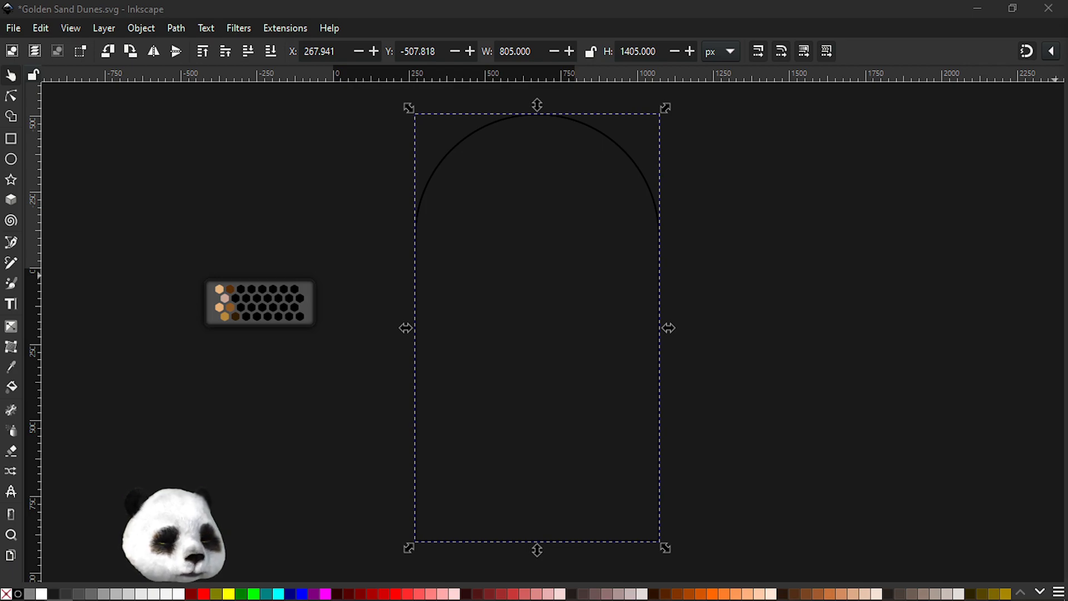
# Duplicate the arch as a path and outset the copy to about 918 by 1518 px, forming a larger arch around it.
pyautogui.hotkey('ctrl', 'shift', 'c')
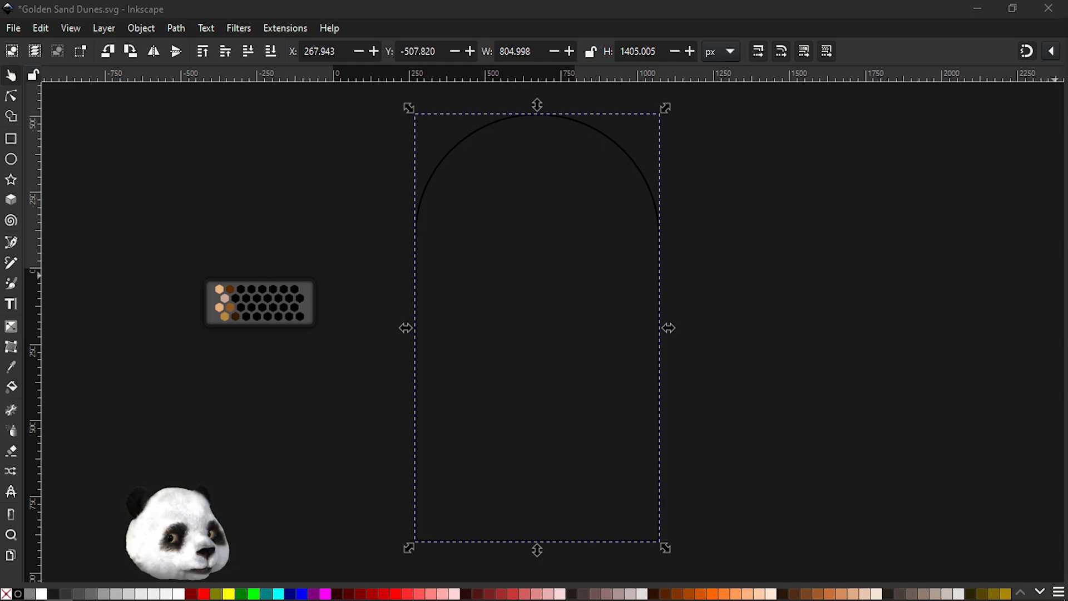
pyautogui.hotkey('ctrl', ')')
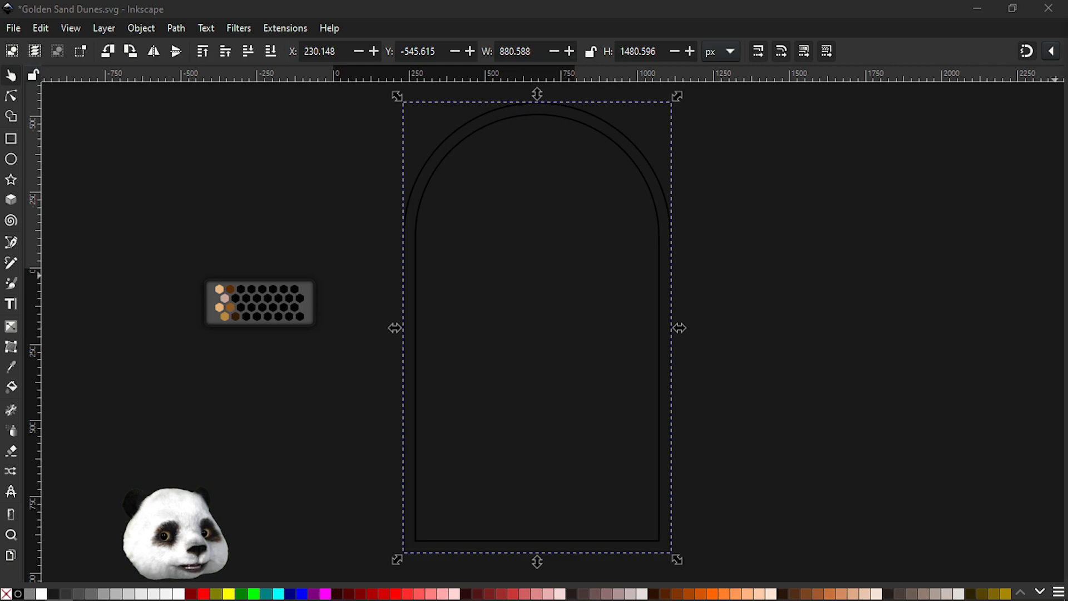
pyautogui.hotkey('ctrl', ')')
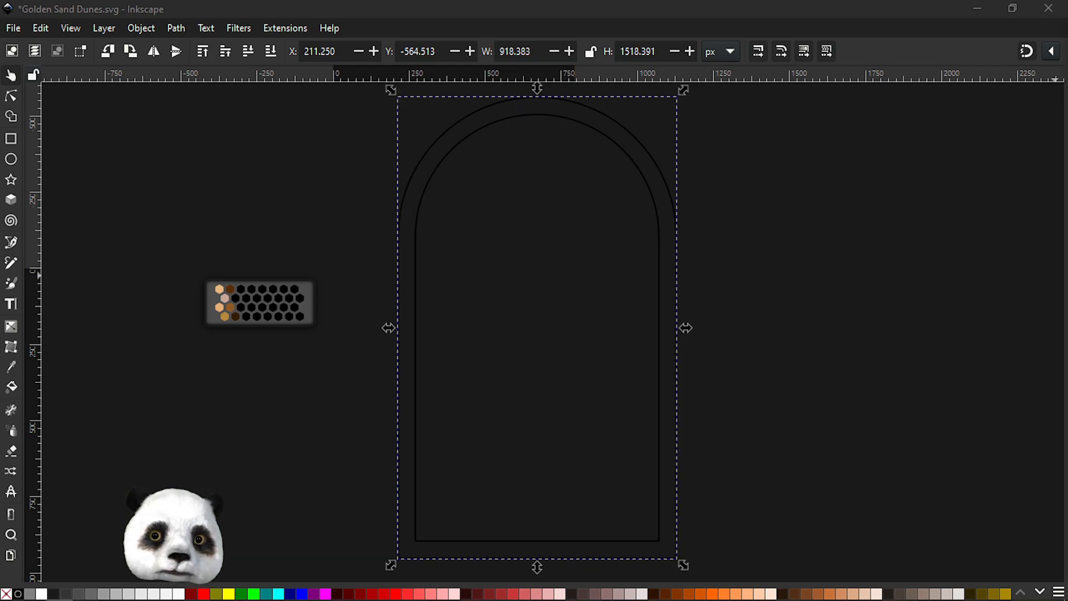
pyautogui.click(768, 249)
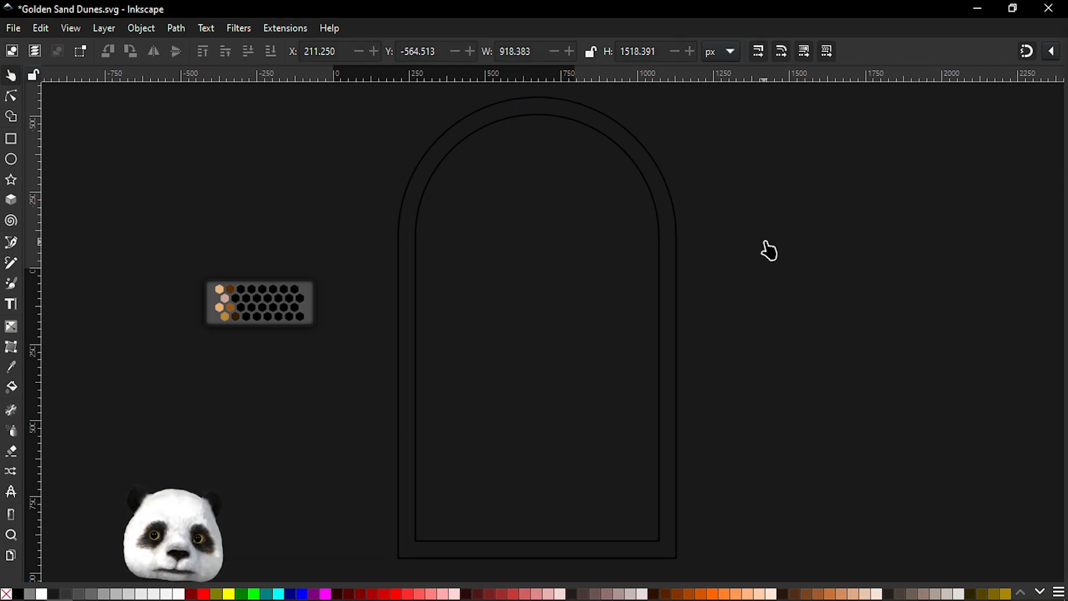
pyautogui.scroll(-2, 765, 262)
pyautogui.scroll(2, 746, 279)
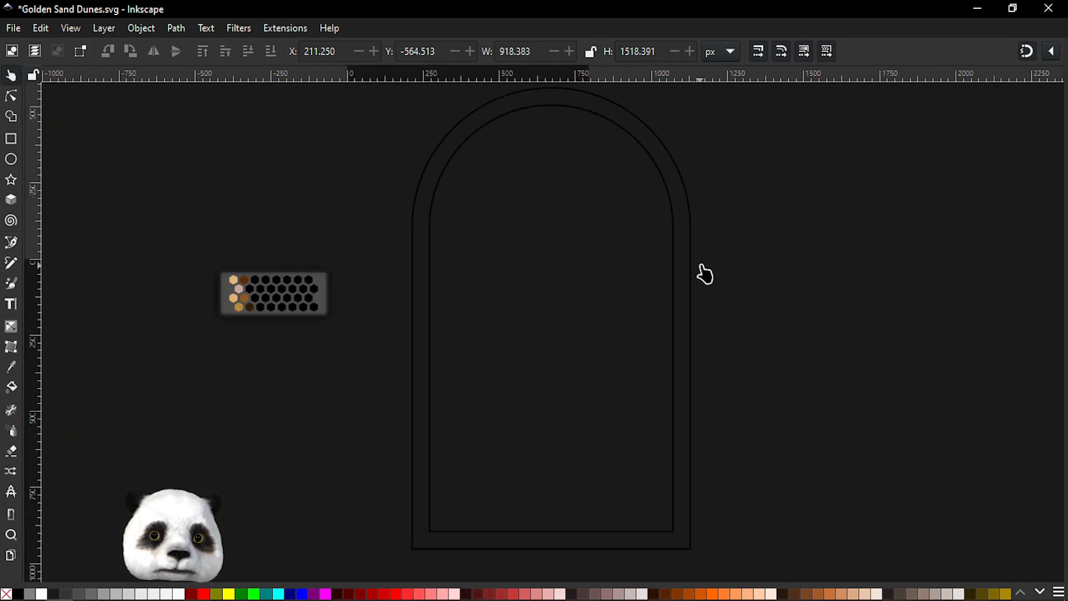
# Split both arches with the Shape Builder, keeping the outer ring and the inner arch as separate shapes.
pyautogui.click(663, 187)
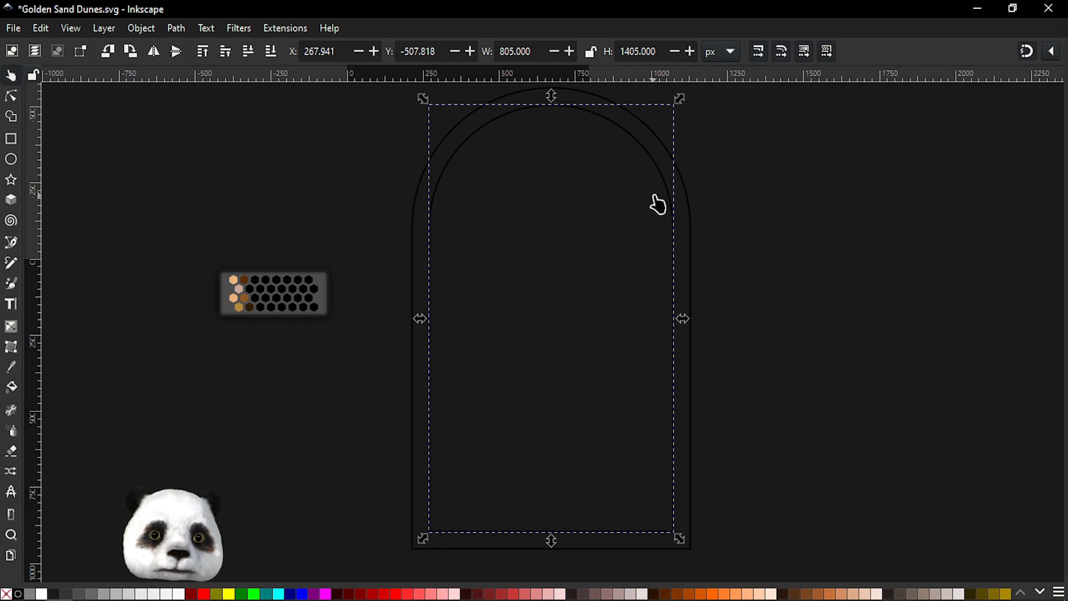
pyautogui.keyDown('shift'); pyautogui.click(689, 211); pyautogui.keyUp('shift')
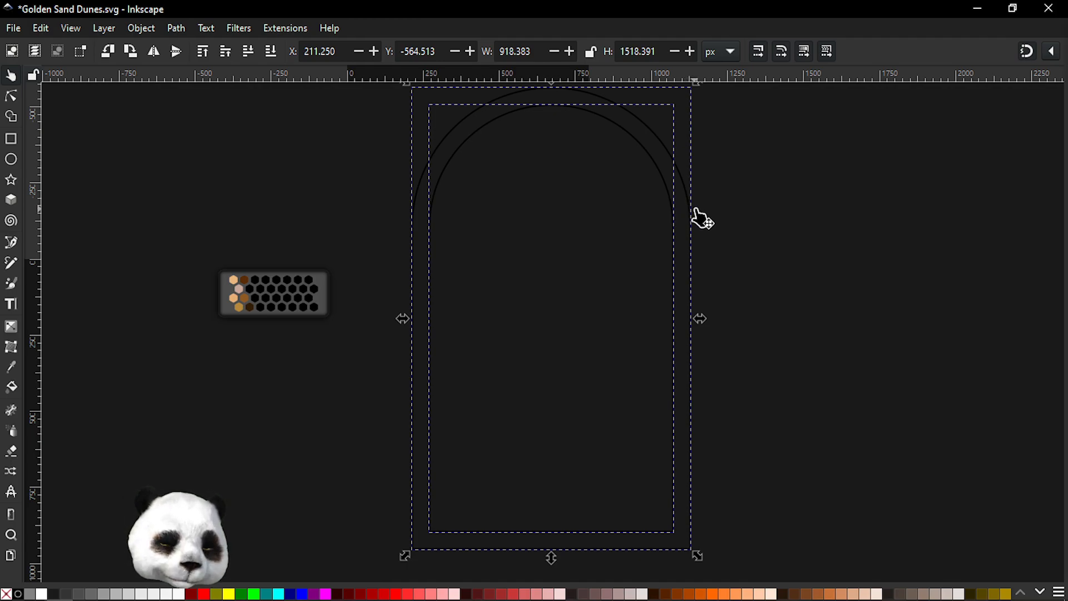
pyautogui.press('x')
pyautogui.click(427, 185)
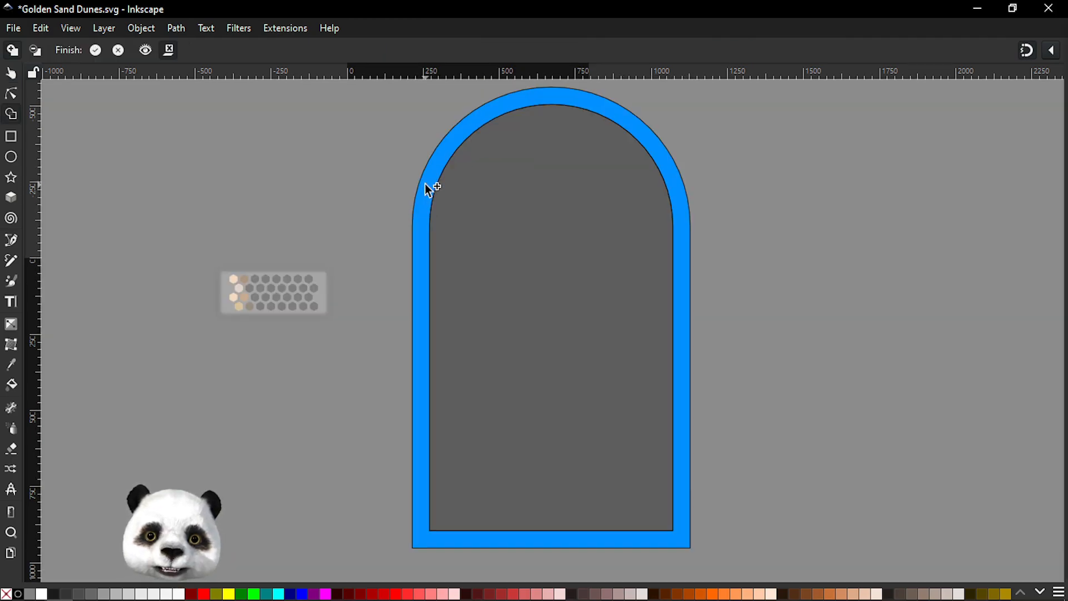
pyautogui.click(534, 205)
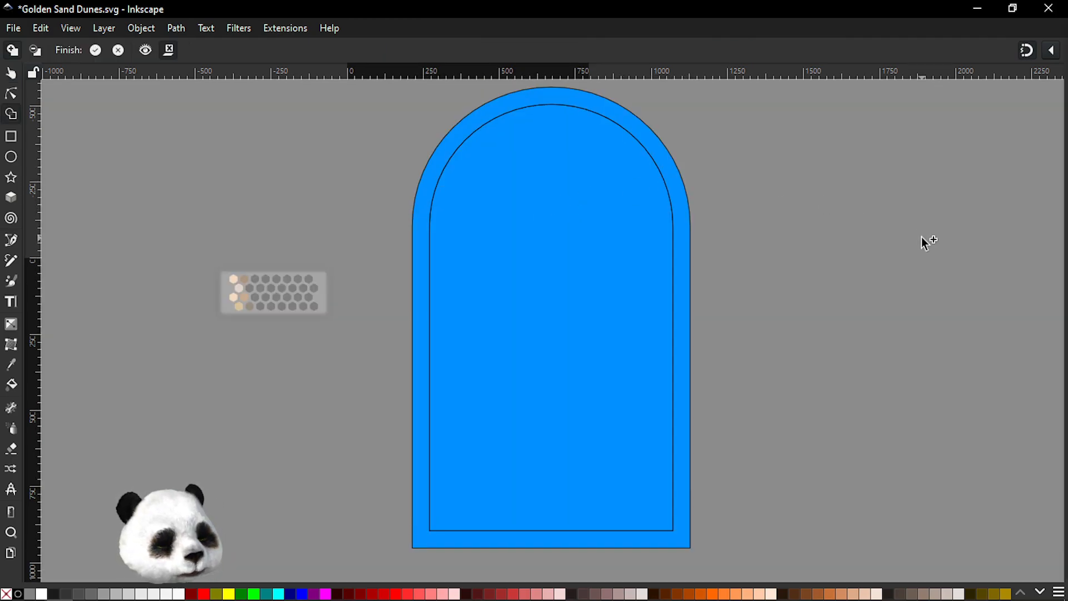
pyautogui.press('Return')
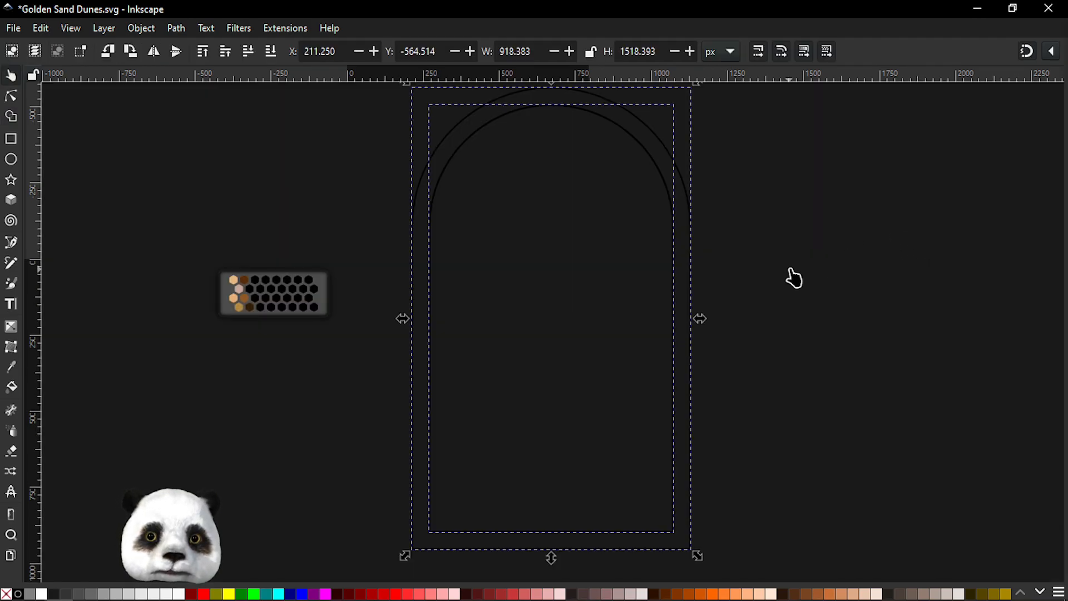
# Duplicate the inner arch in place, nudging the copy 20 px sideways and back to its original position.
pyautogui.moveTo(675, 209); pyautogui.dragTo(854, 317)
pyautogui.hotkey('ctrl', 'z')
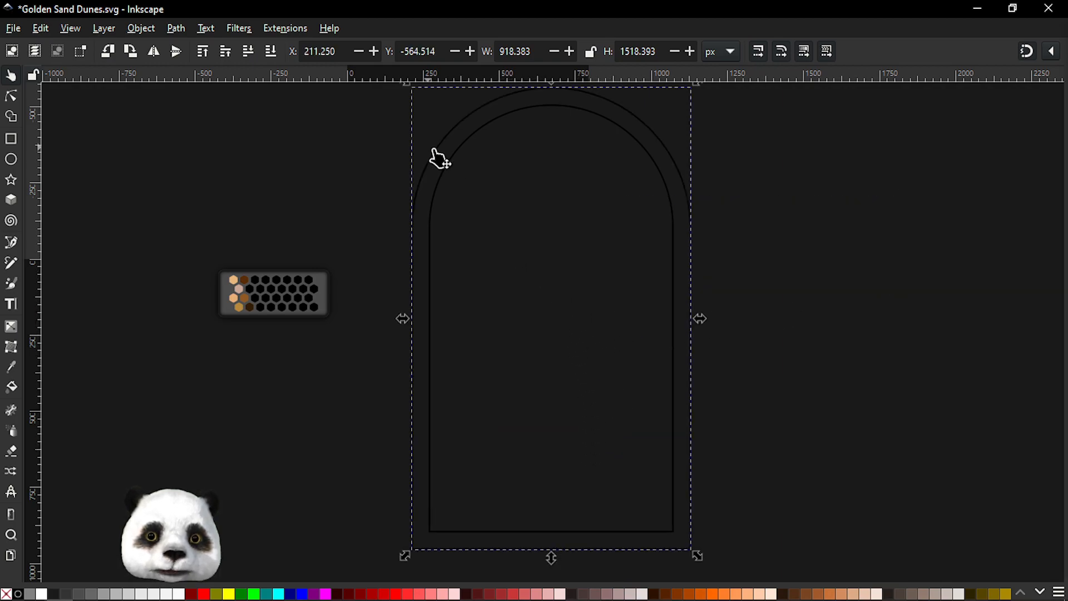
pyautogui.keyDown('alt'); pyautogui.click(454, 162); pyautogui.keyUp('alt')
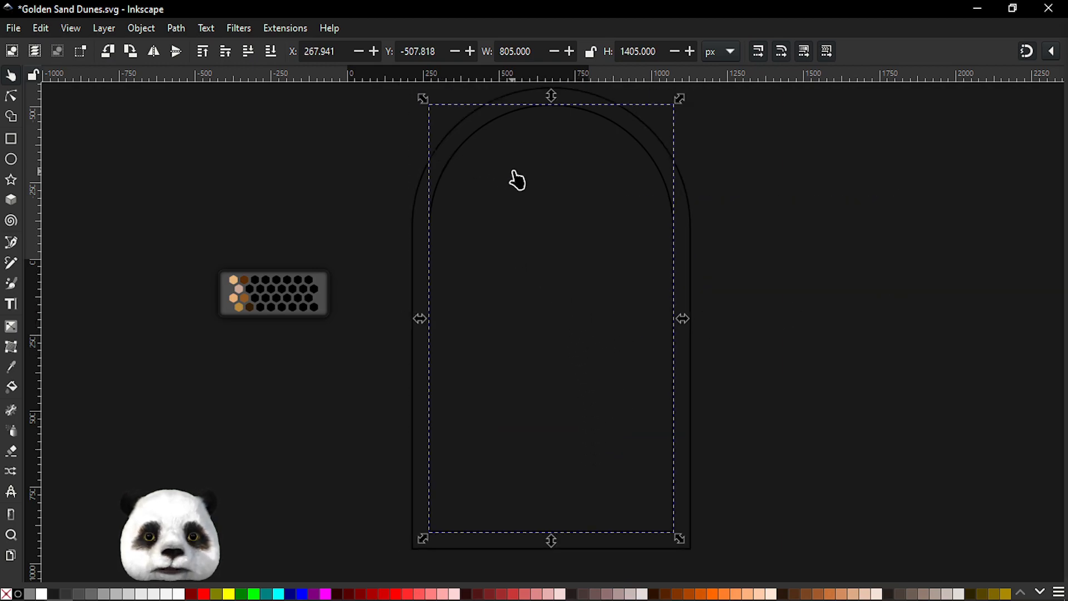
pyautogui.hotkey('ctrl', 'd')
pyautogui.hotkey('shift', 'Right')
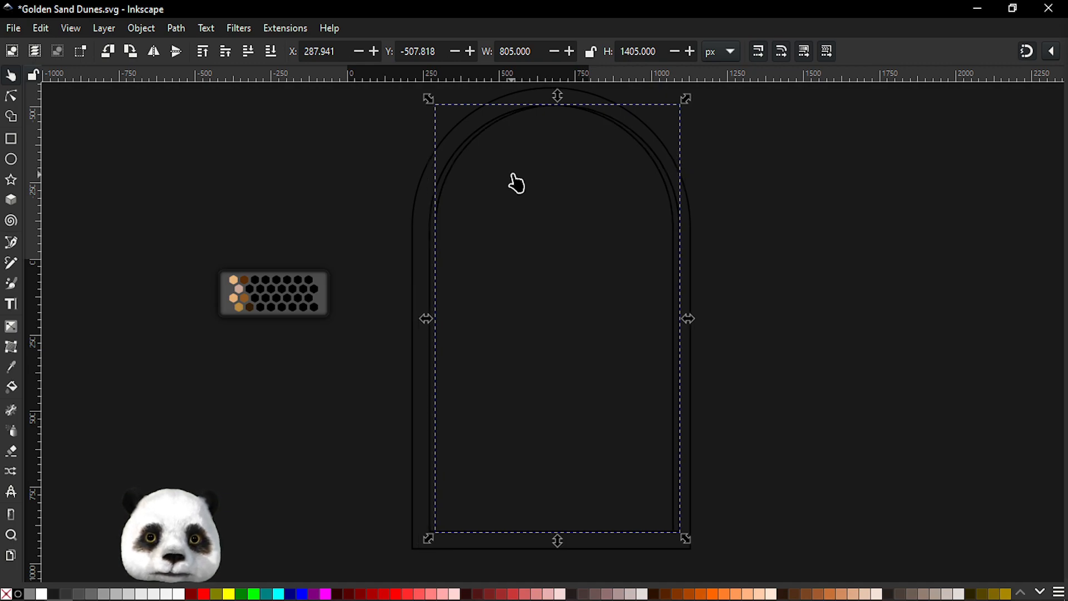
pyautogui.hotkey('shift', 'Left')
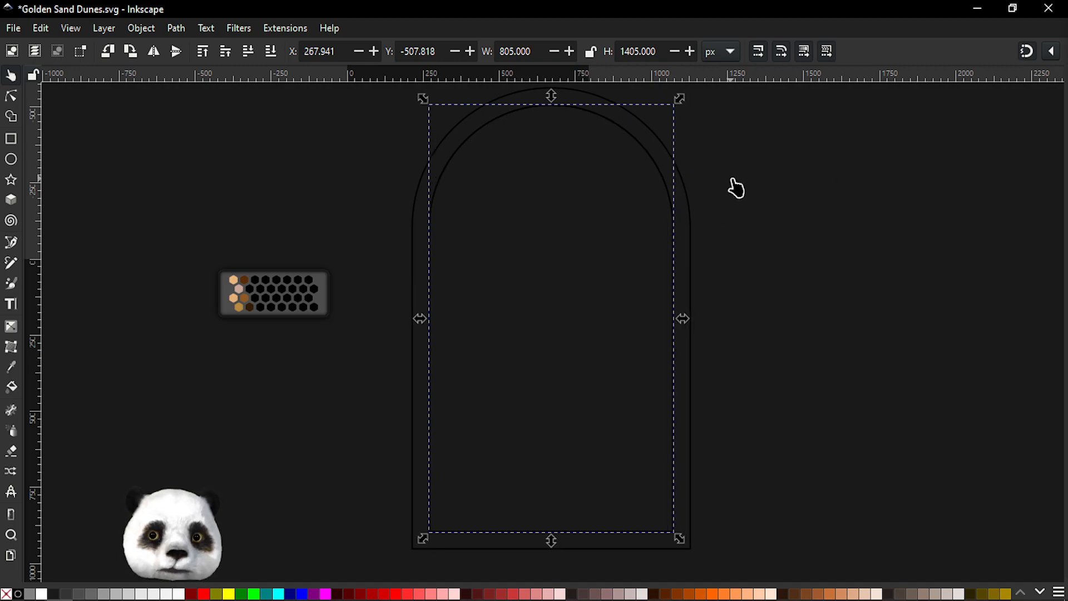
pyautogui.click(816, 199)
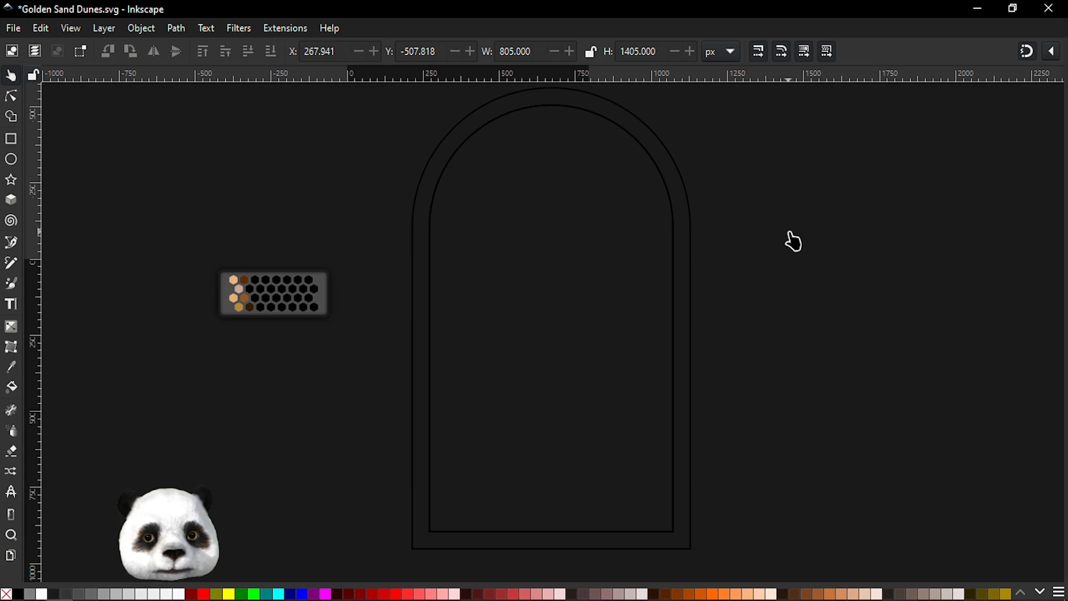
# Hide the outer ring-shaped frame, leaving only the inner arch on the canvas.
pyautogui.scroll(1, 608, 188)
pyautogui.scroll(1, 612, 196)
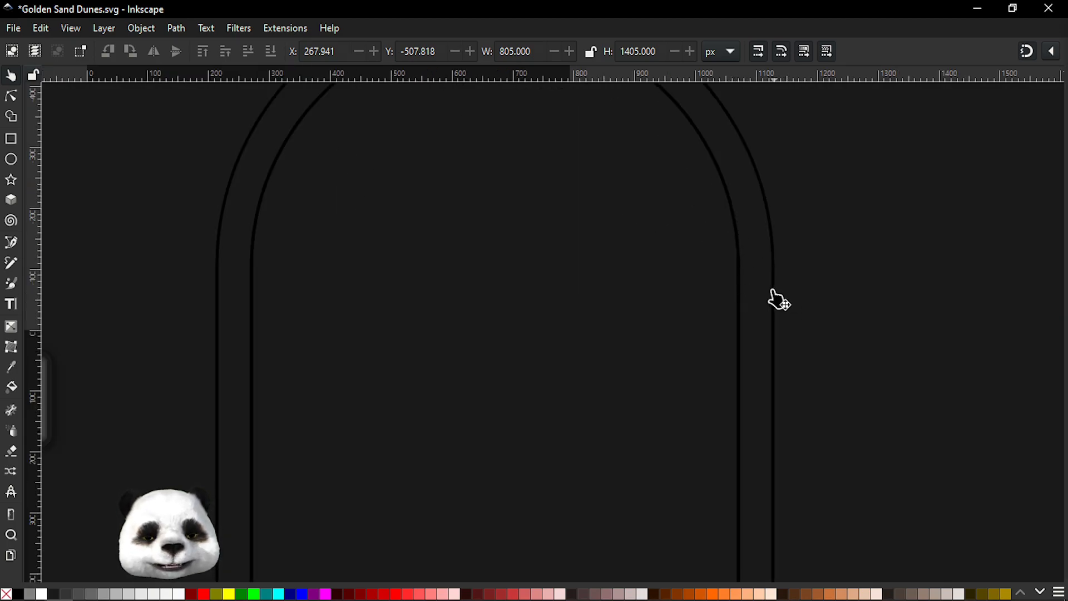
pyautogui.scroll(-1, 703, 341)
pyautogui.scroll(-1, 708, 336)
pyautogui.moveTo(785, 314); pyautogui.dragTo(694, 282)
pyautogui.scroll(-2, 687, 291)
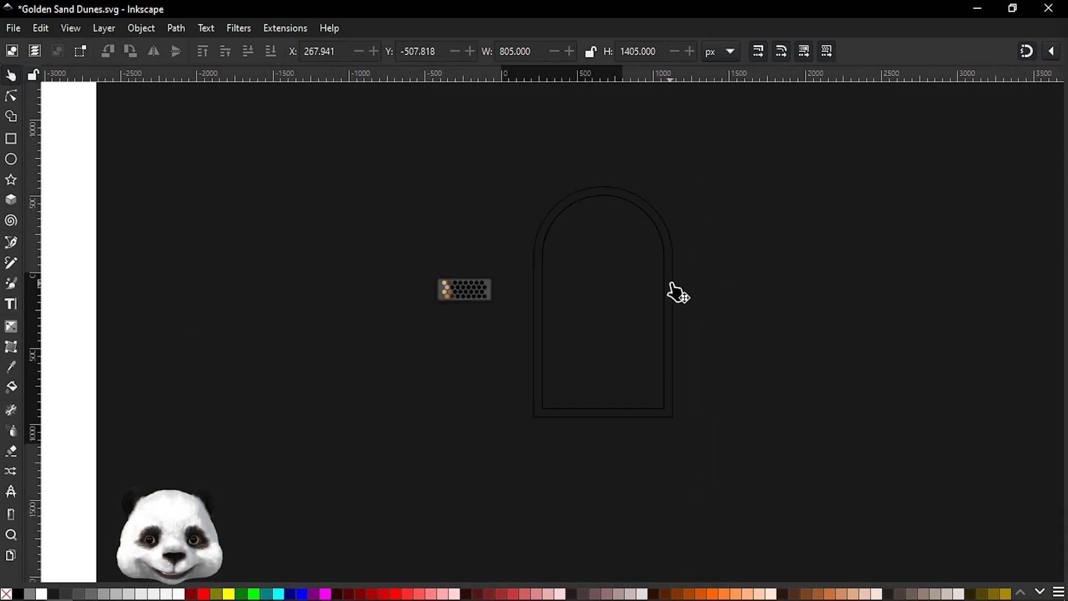
pyautogui.scroll(2, 674, 288)
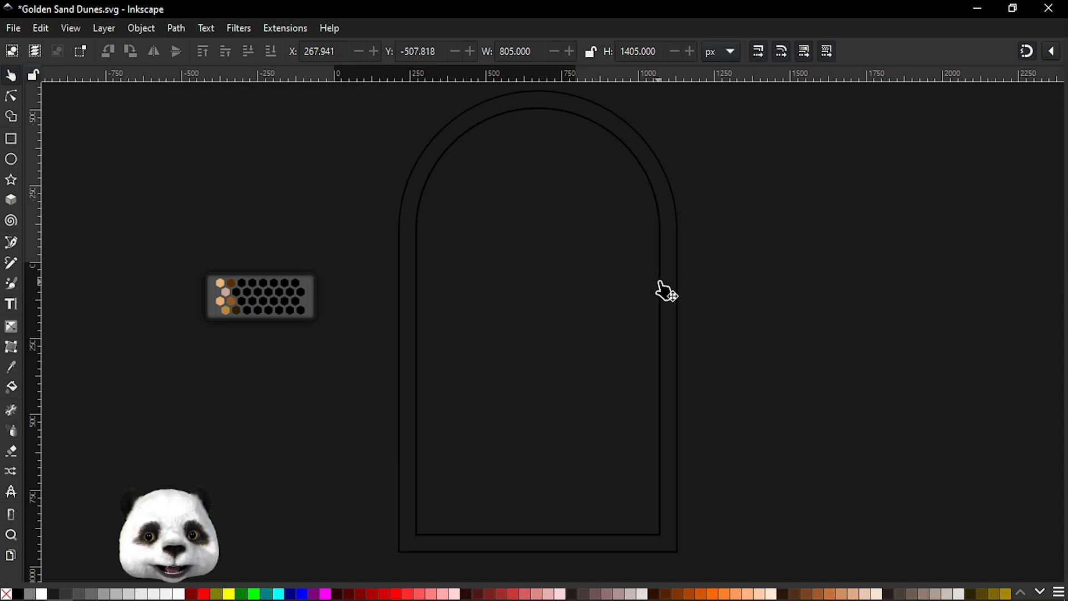
pyautogui.click(660, 287)
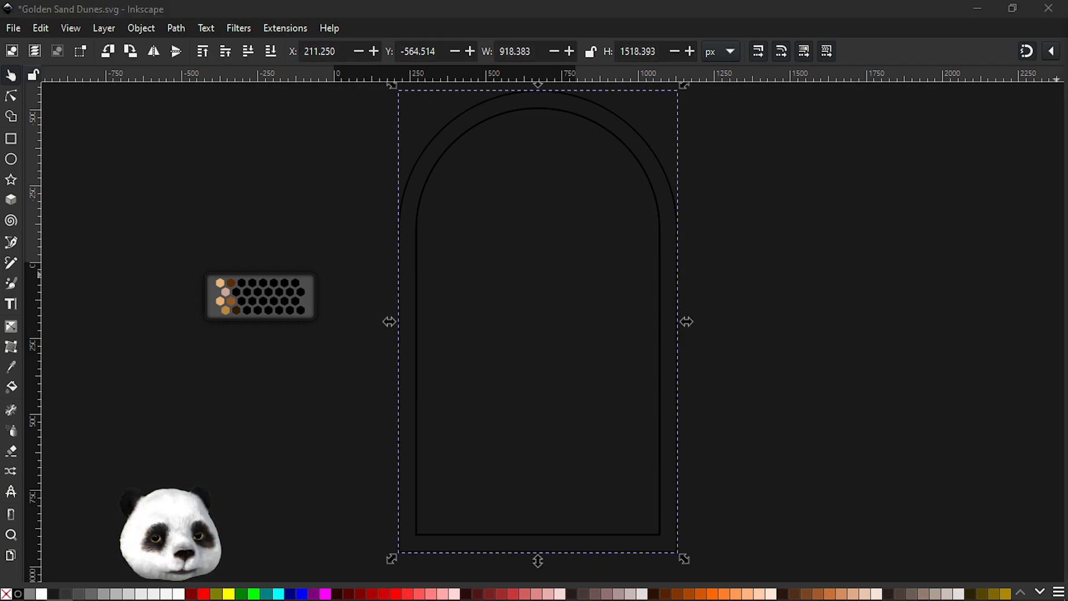
pyautogui.click(859, 211)
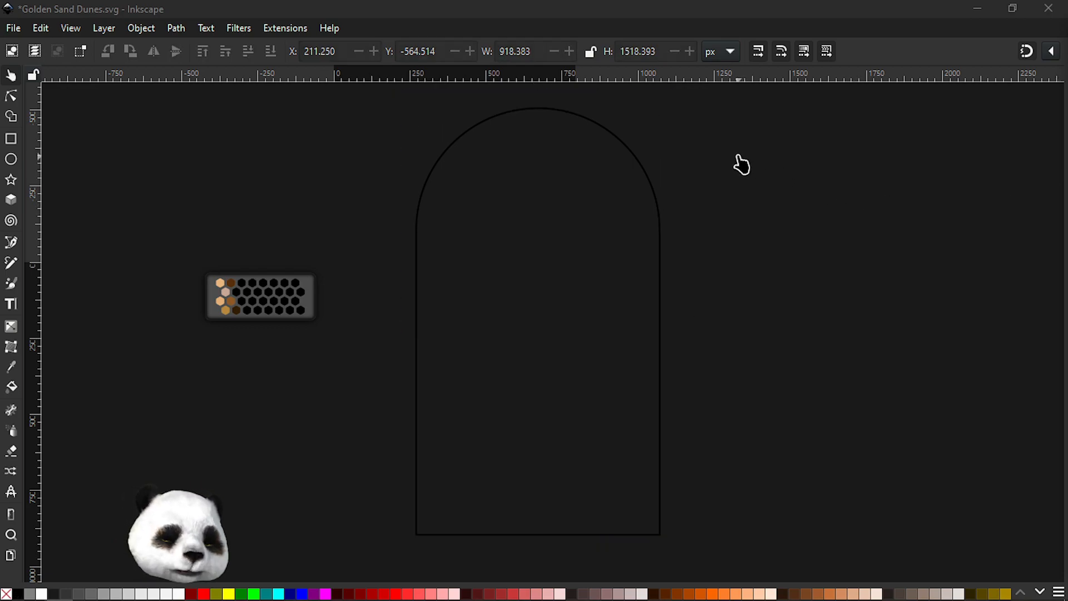
# Move the two nodes where the arch's curve meets its straight sides down together to about Y -23 px.
pyautogui.press('n')
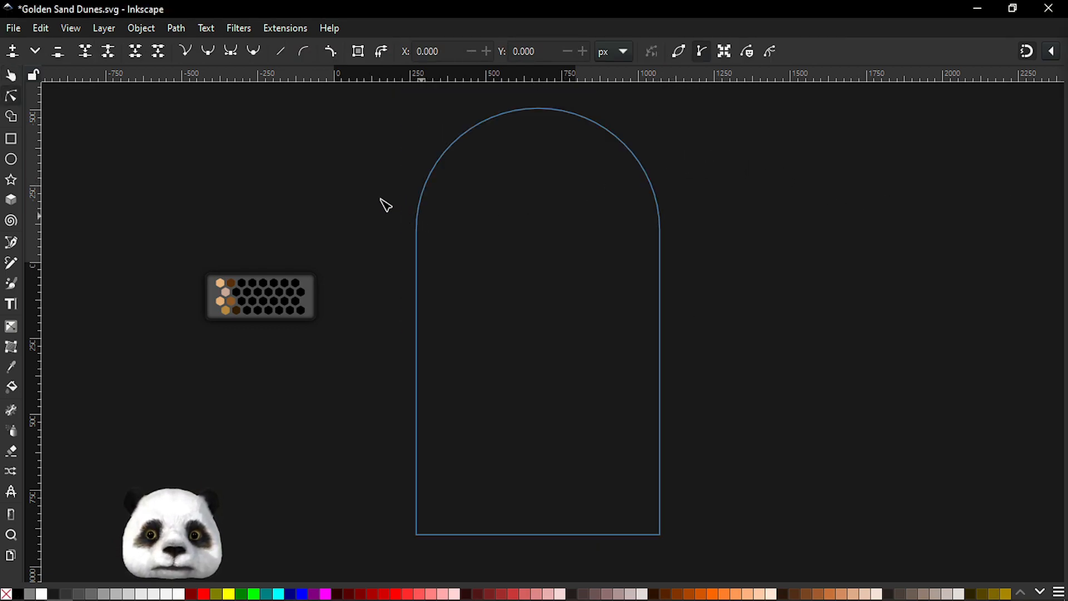
pyautogui.click(388, 207)
pyautogui.moveTo(374, 194); pyautogui.dragTo(800, 307)
pyautogui.moveTo(661, 231); pyautogui.dragTo(662, 256)
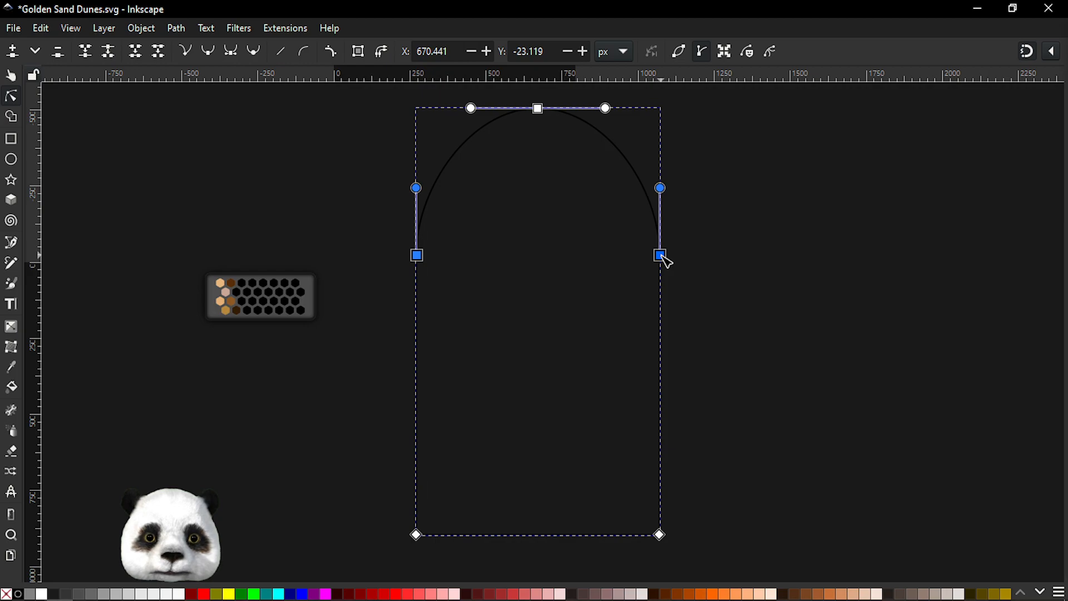
pyautogui.moveTo(662, 190); pyautogui.dragTo(665, 163)
pyautogui.hotkey('ctrl', 'z')
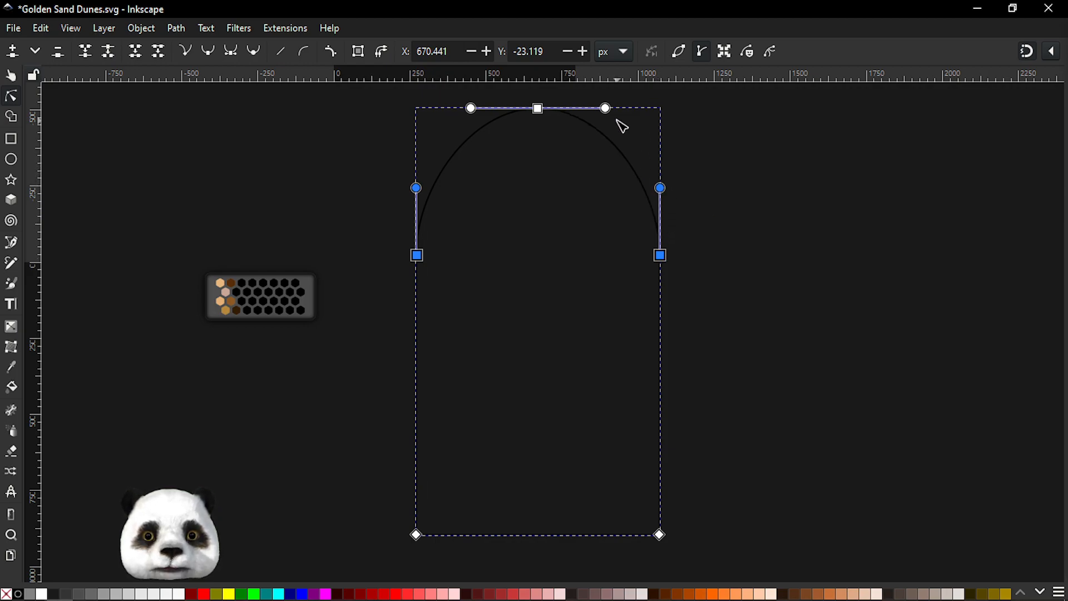
# Lengthen both handles of the arch's top node symmetrically to make the crown broader and rounder.
pyautogui.click(543, 110)
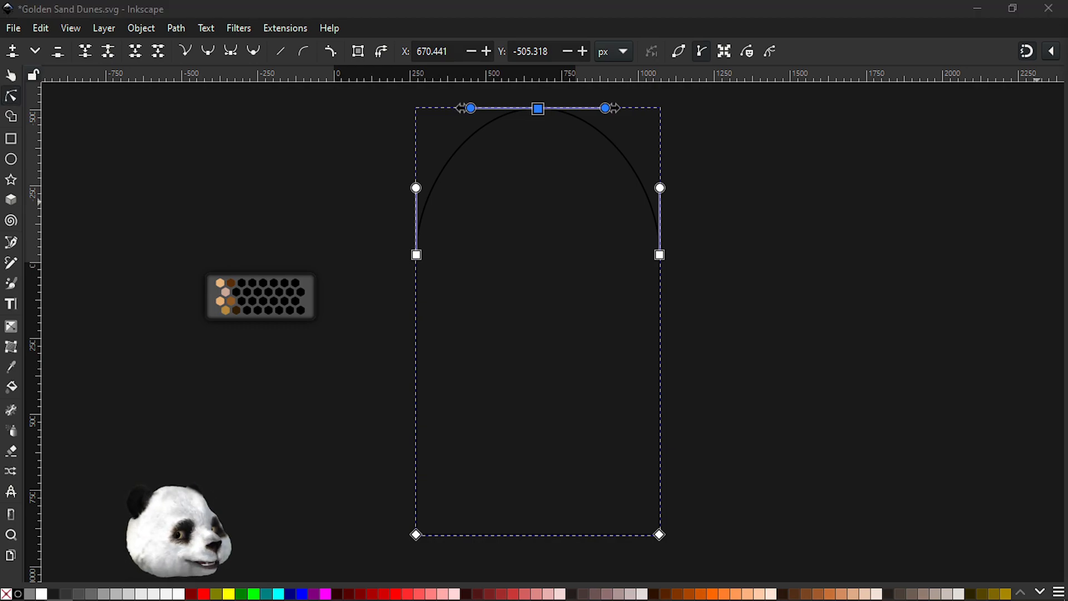
pyautogui.moveTo(623, 110); pyautogui.dragTo(649, 113)
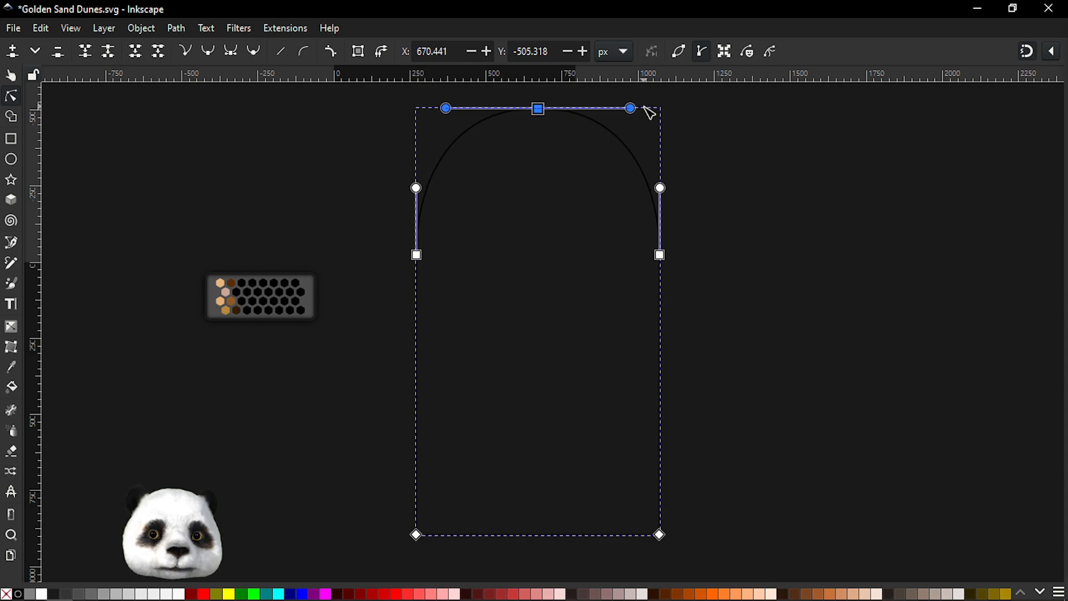
pyautogui.click(779, 173)
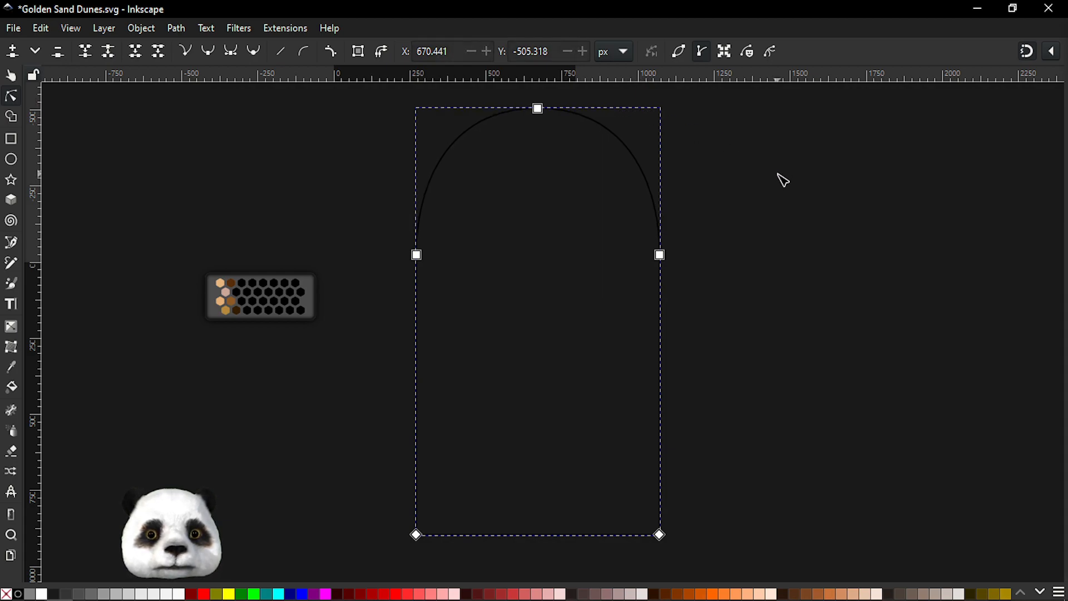
pyautogui.click(779, 173)
pyautogui.scroll(-3, 784, 179)
pyautogui.scroll(2, 801, 179)
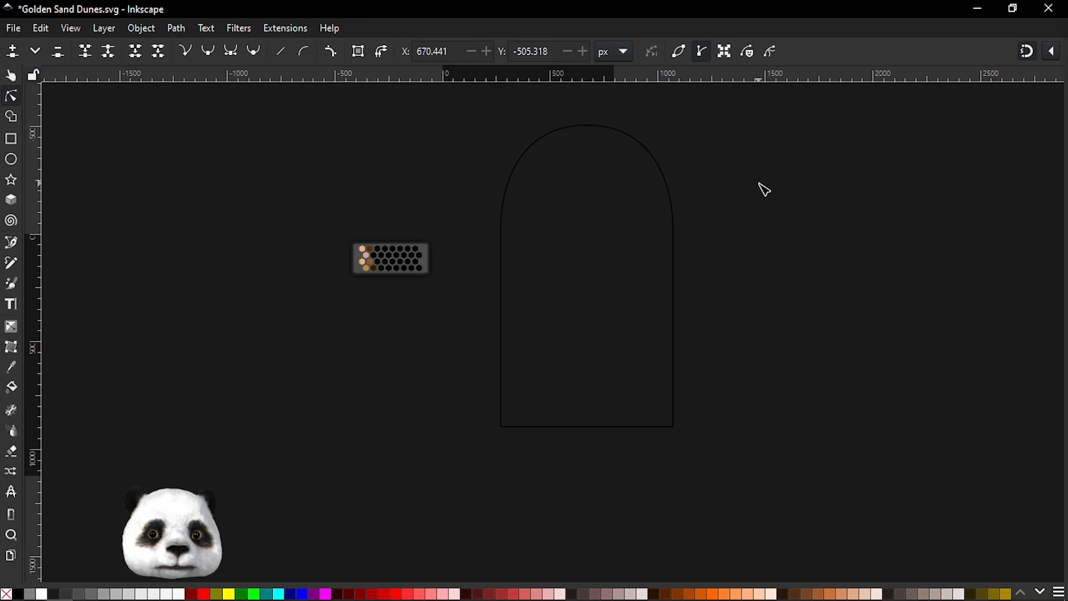
pyautogui.scroll(1, 705, 160)
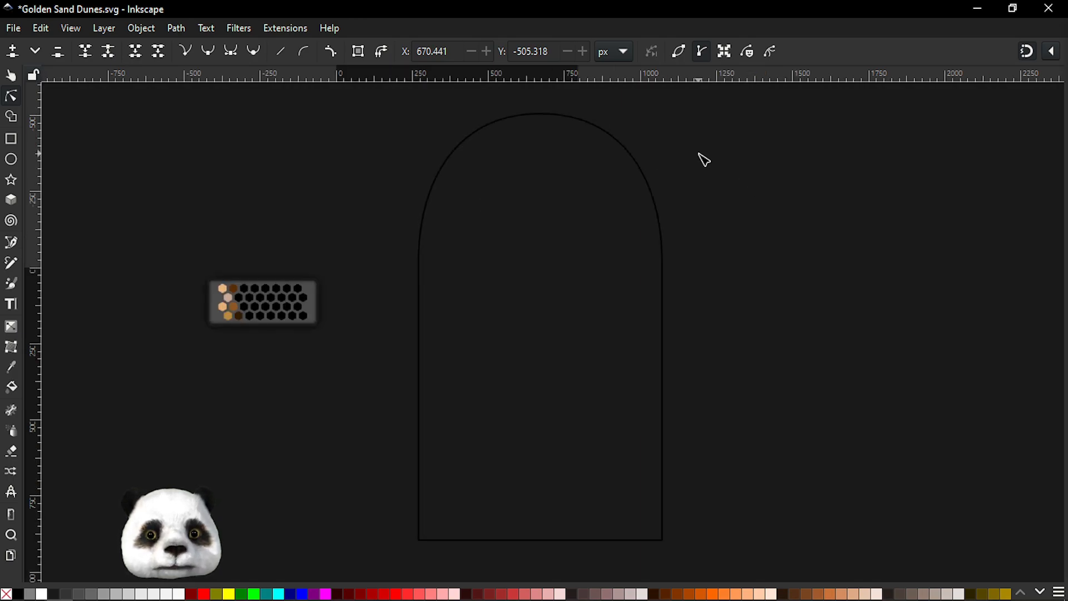
# Examine the reshaped arch's outline and its top node's handles at different zoom levels.
pyautogui.scroll(-1, 704, 160)
pyautogui.moveTo(703, 165); pyautogui.dragTo(601, 212)
pyautogui.click(490, 167)
pyautogui.click(485, 163)
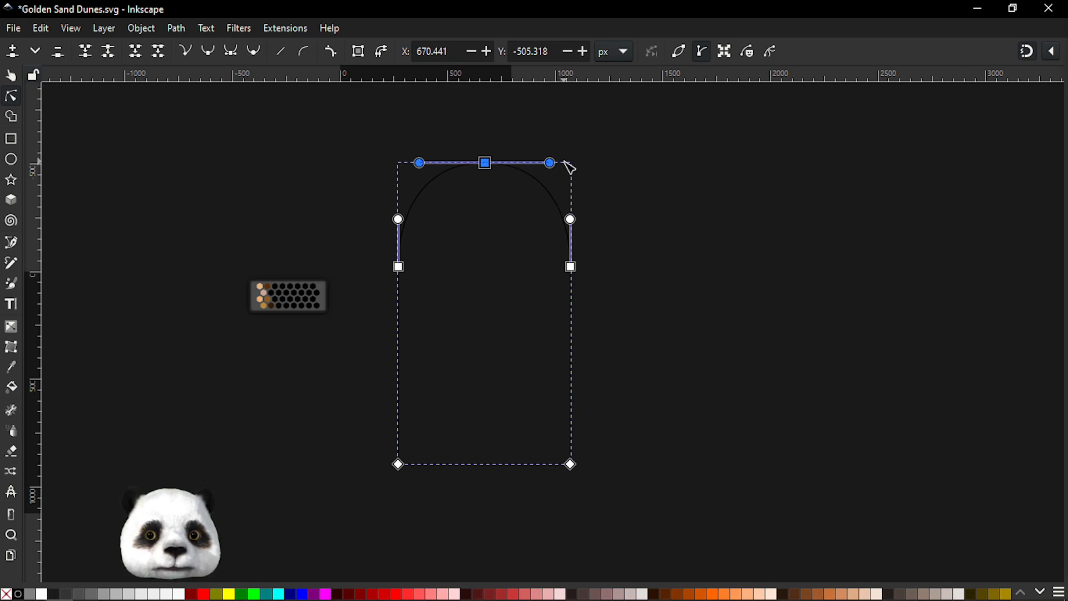
pyautogui.click(667, 186)
pyautogui.click(667, 186)
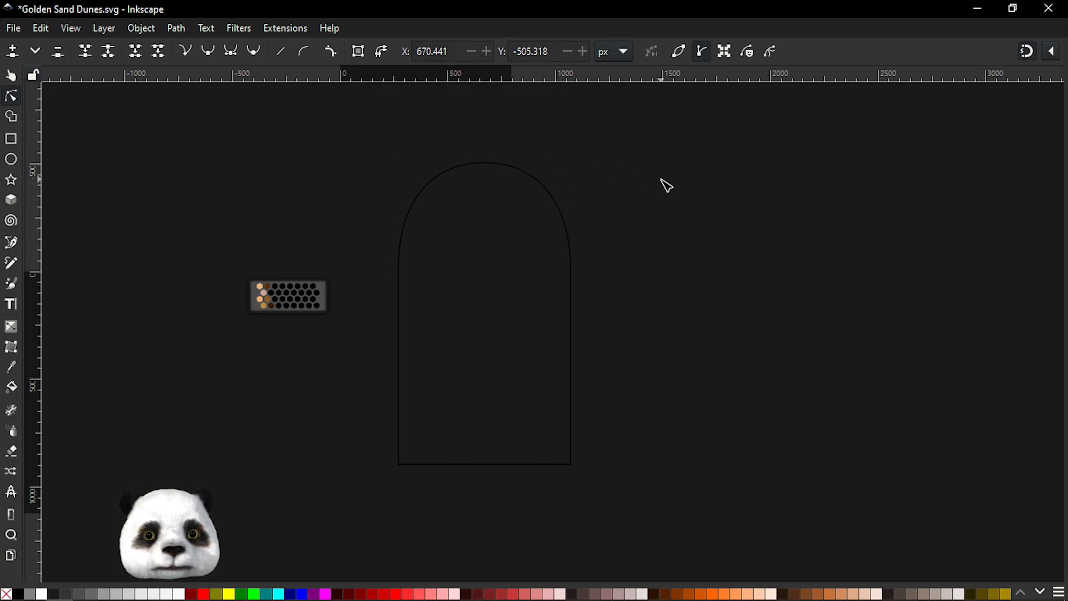
pyautogui.scroll(1, 556, 178)
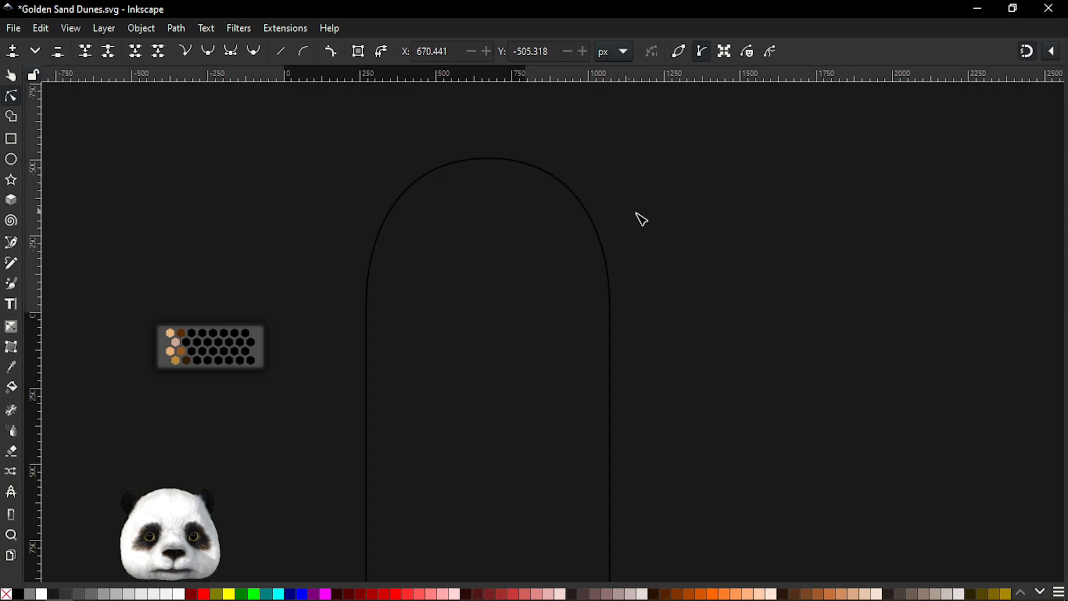
pyautogui.scroll(-2, 644, 222)
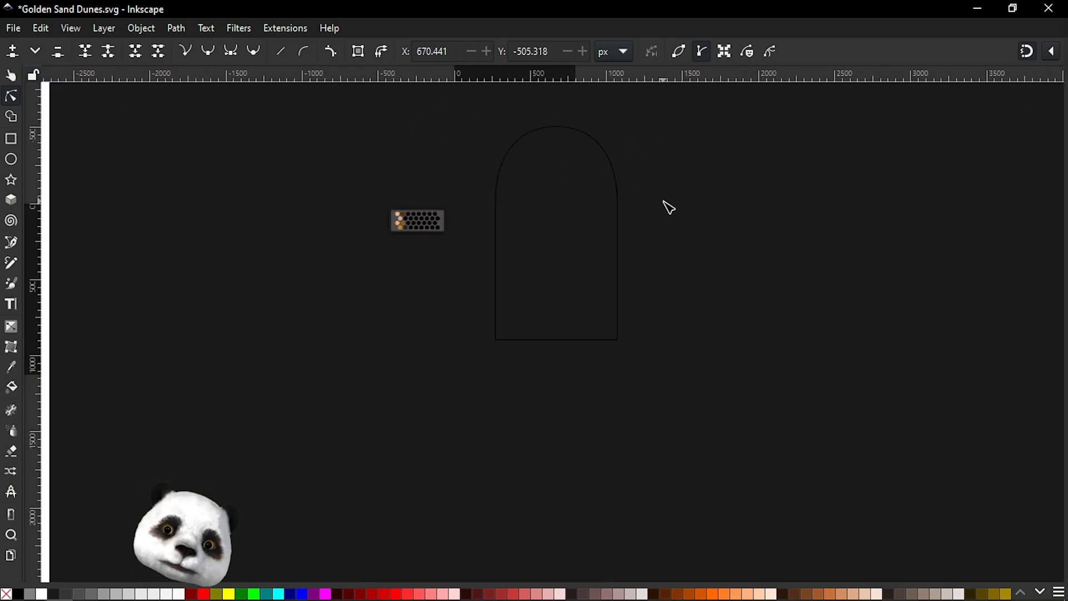
# Lengthen both handles of the arch's top node slightly and symmetrically, and save the document.
pyautogui.scroll(2, 627, 178)
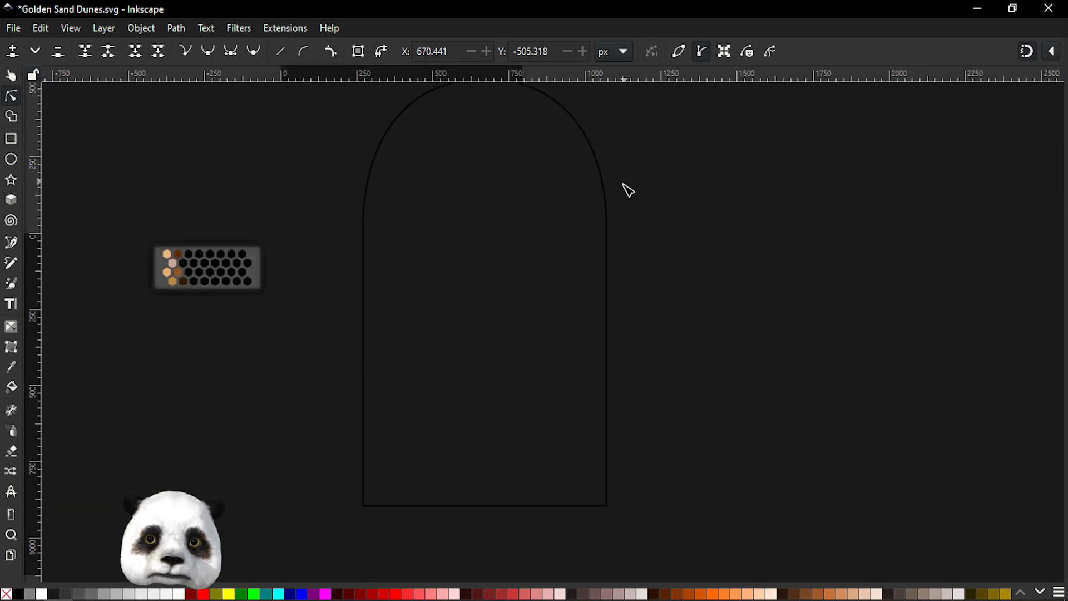
pyautogui.click(610, 205)
pyautogui.scroll(3, 631, 242)
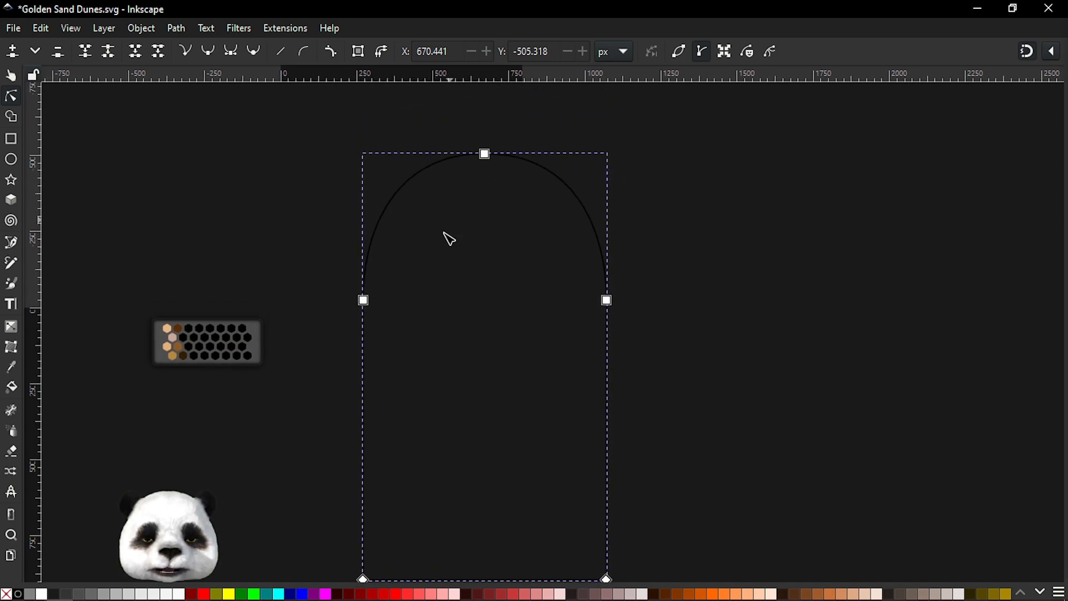
pyautogui.click(487, 156)
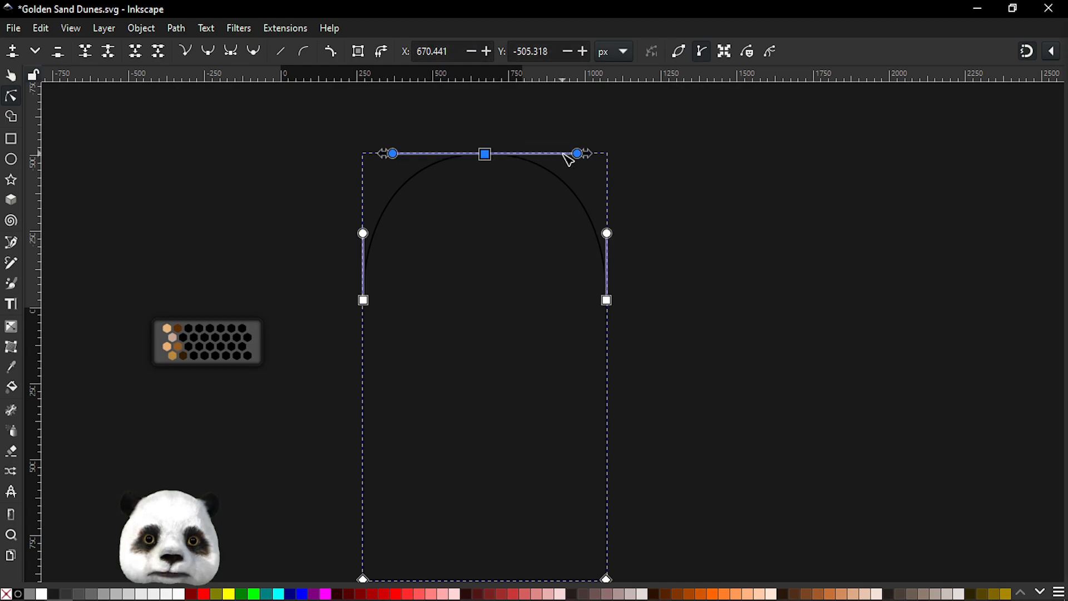
pyautogui.moveTo(594, 154); pyautogui.dragTo(601, 159)
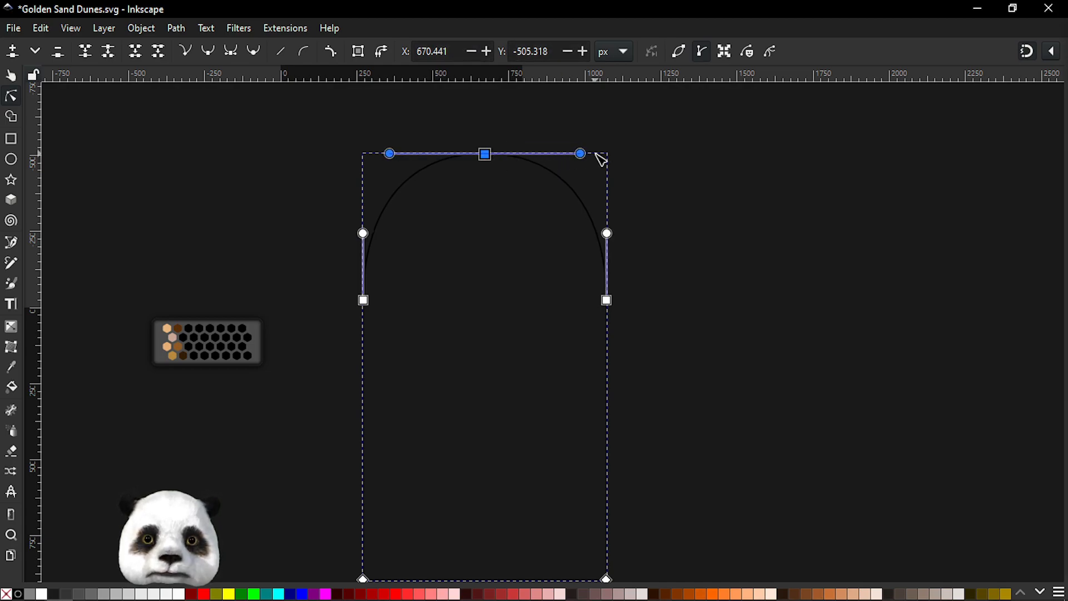
pyautogui.click(685, 189)
pyautogui.click(685, 190)
pyautogui.hotkey('ctrl', 's')
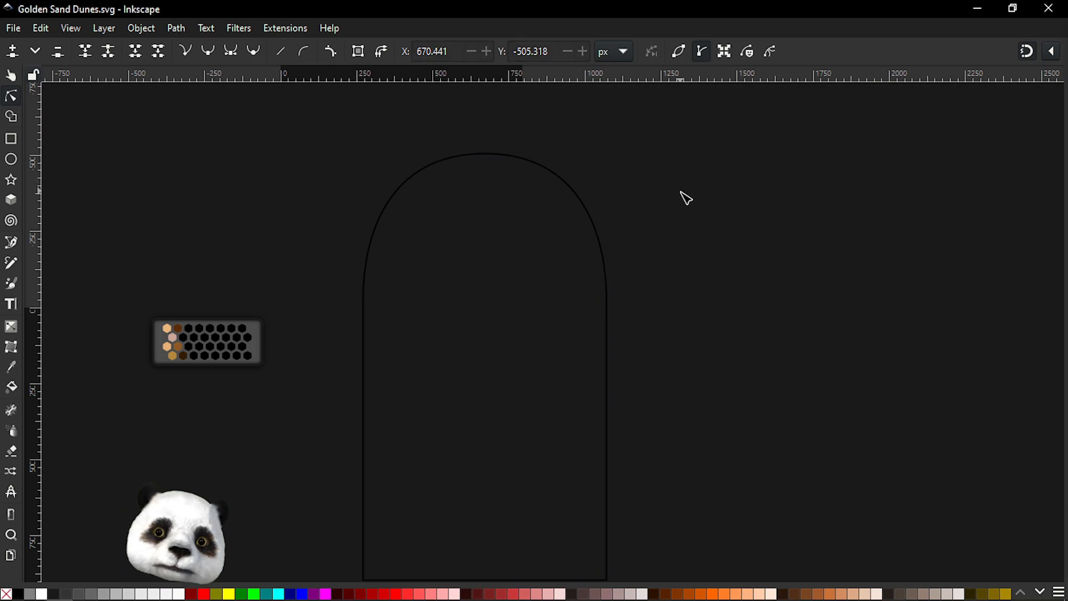
# Duplicate the arch outline in place and give it a light grey stroke.
pyautogui.press('s')
pyautogui.click(596, 218)
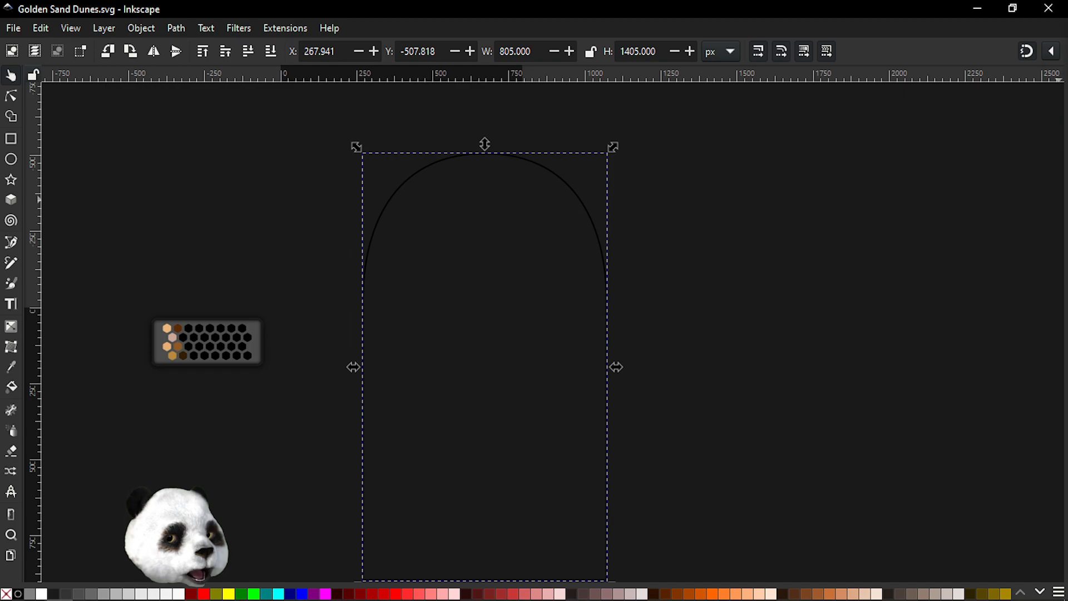
pyautogui.hotkey('ctrl', 'd')
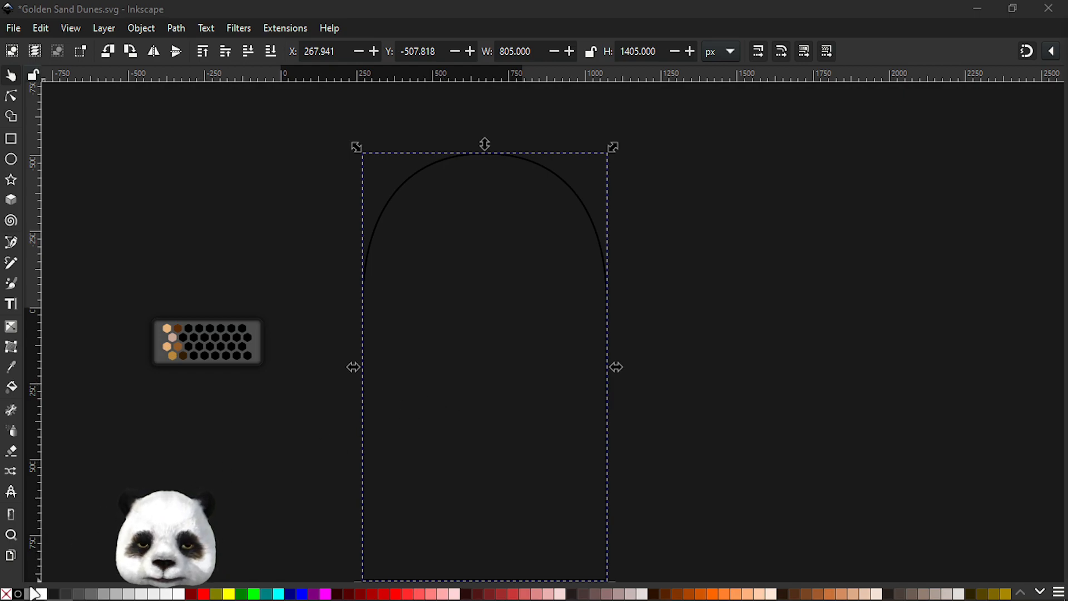
pyautogui.click(723, 4)
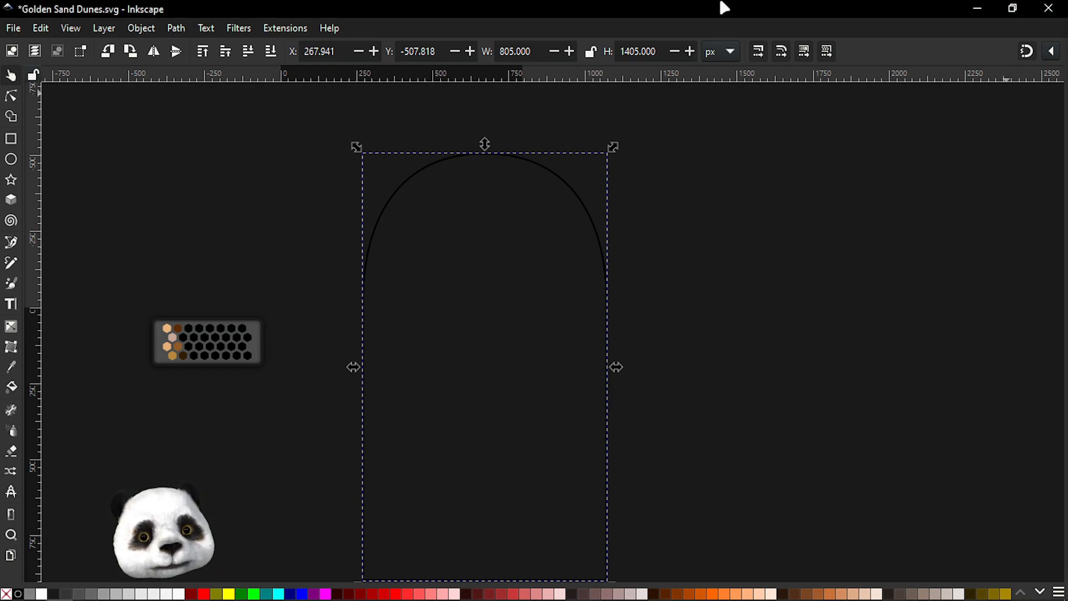
pyautogui.click(552, 177)
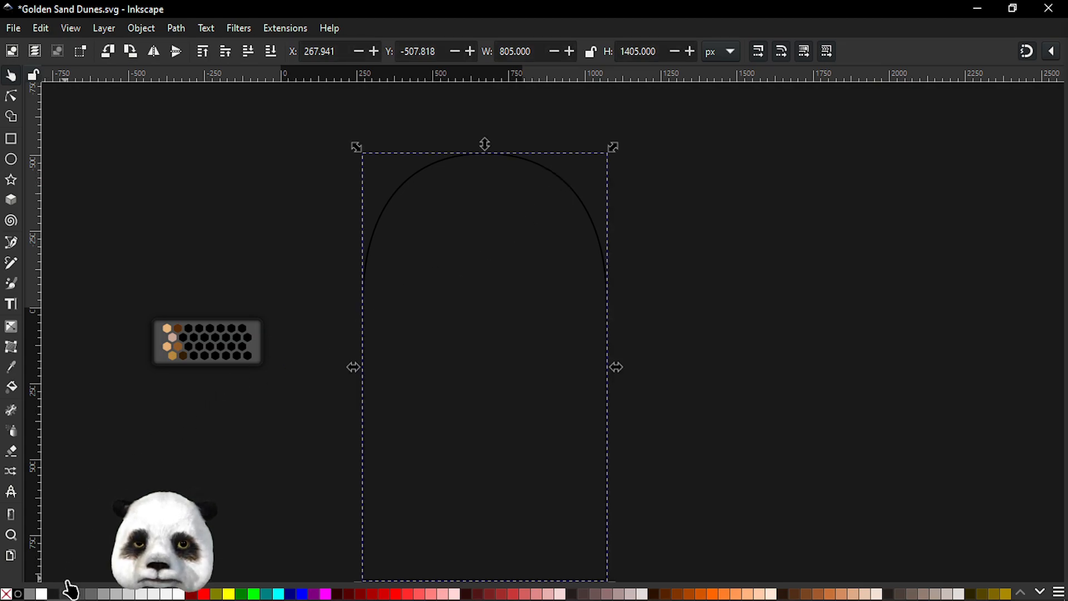
pyautogui.keyDown('shift'); pyautogui.click(107, 594); pyautogui.keyUp('shift')
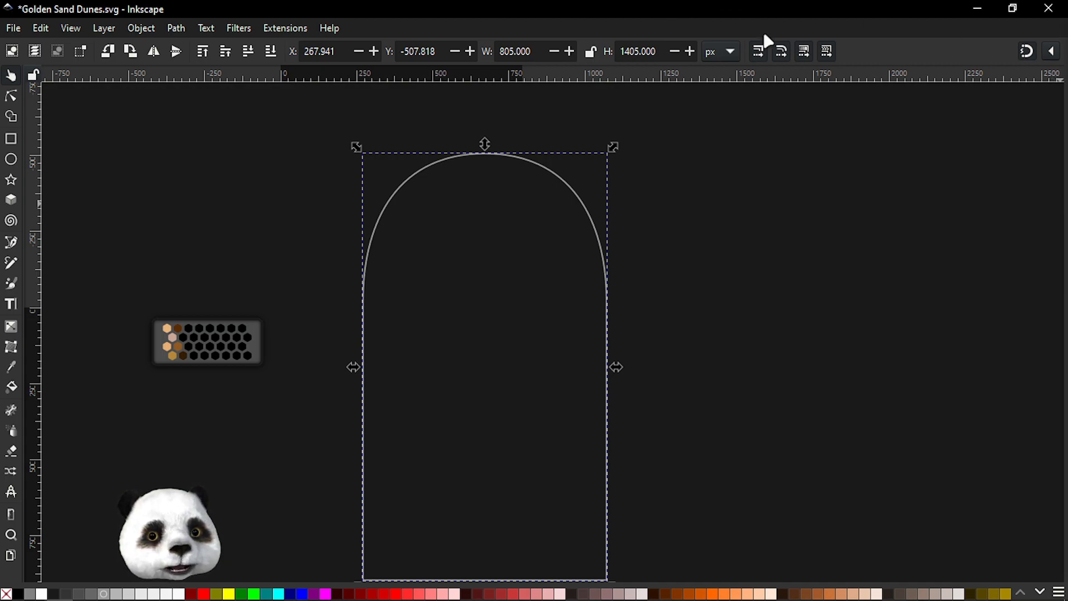
pyautogui.moveTo(544, 174); pyautogui.dragTo(658, 175)
pyautogui.hotkey('ctrl', 'z')
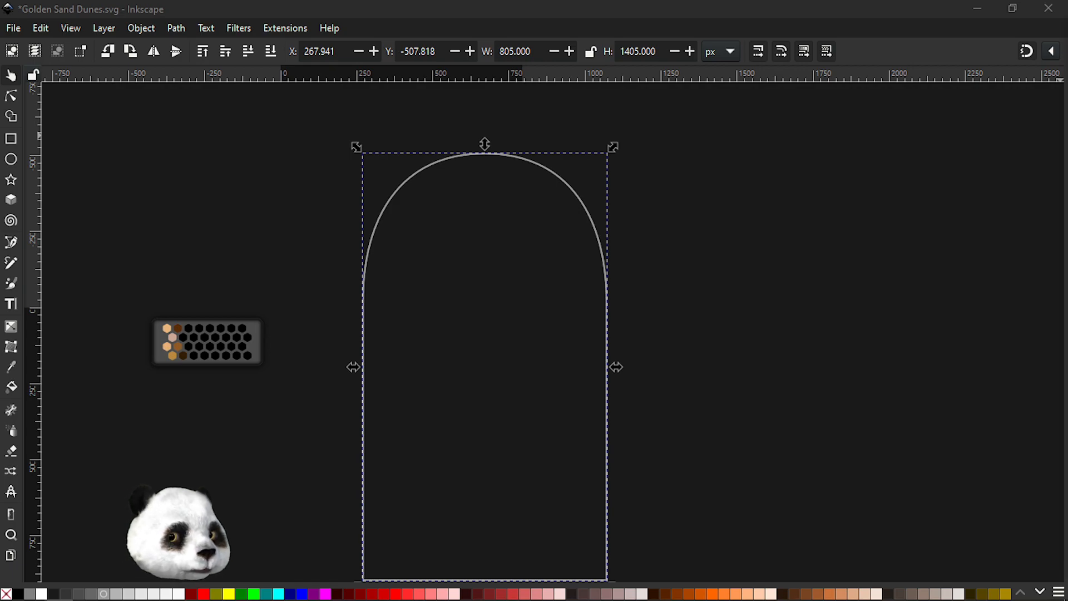
# Outset one copy of the arch to about 918 × 1518 px so it surrounds the original outline.
pyautogui.hotkey('ctrl', 'alt', 'c')
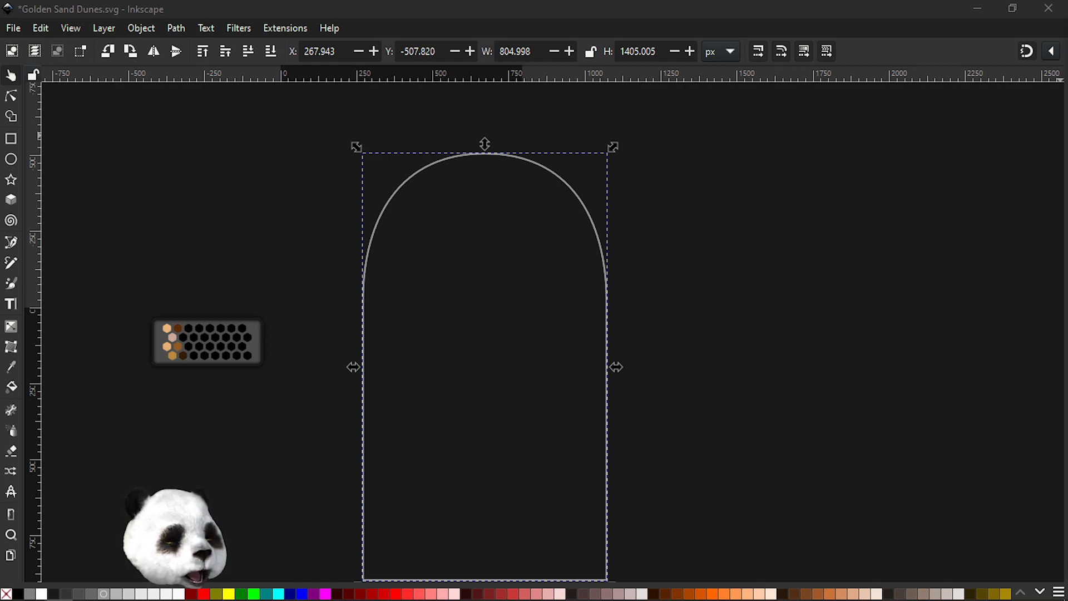
pyautogui.hotkey('ctrl', ')')
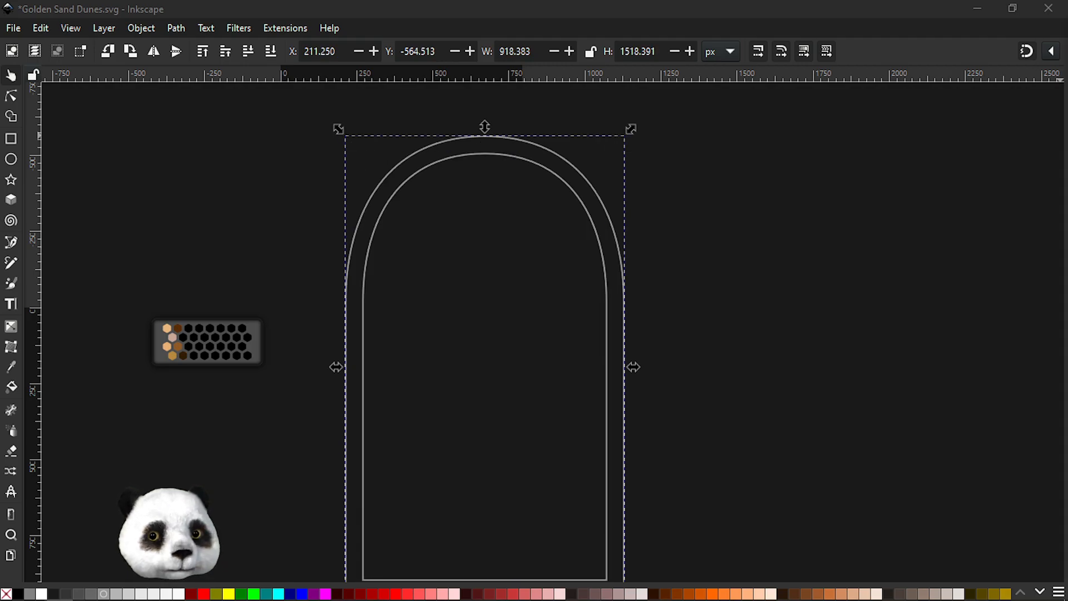
pyautogui.click(759, 238)
pyautogui.scroll(-3, 725, 273)
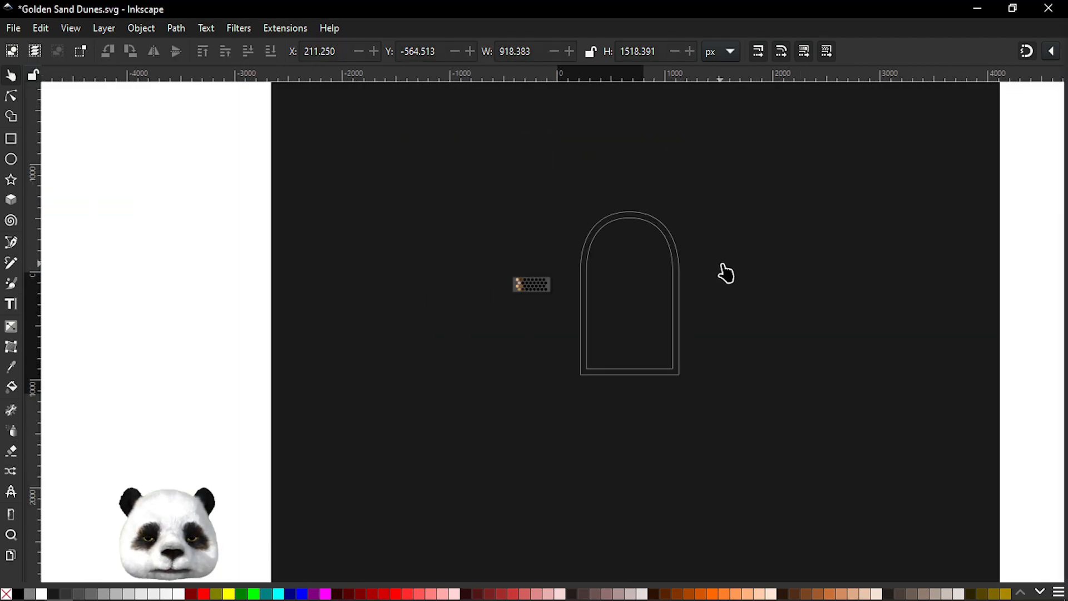
pyautogui.scroll(3, 686, 282)
pyautogui.scroll(2, 652, 265)
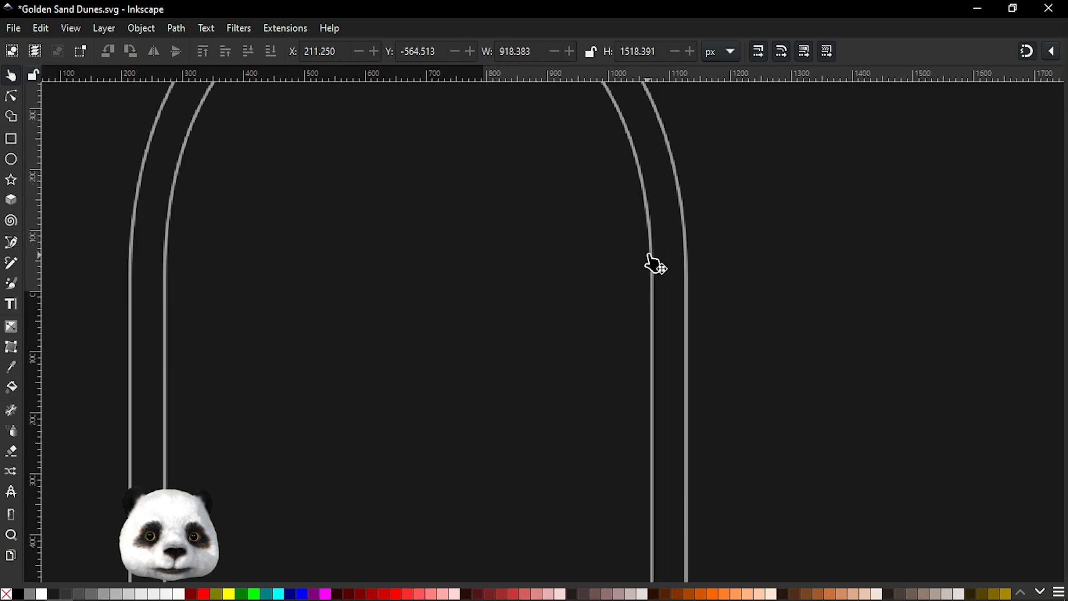
pyautogui.scroll(-2, 653, 264)
# Use the Shape Builder on both arches to separate the inner panel from the surrounding ring-shaped frame.
pyautogui.click(650, 196)
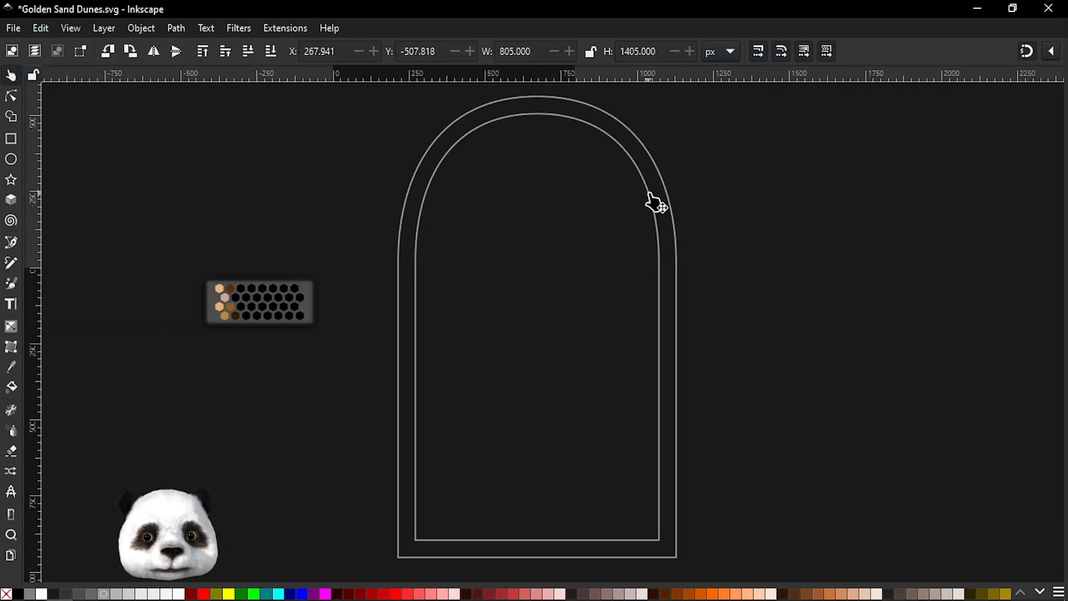
pyautogui.keyDown('shift'); pyautogui.click(676, 241); pyautogui.keyUp('shift')
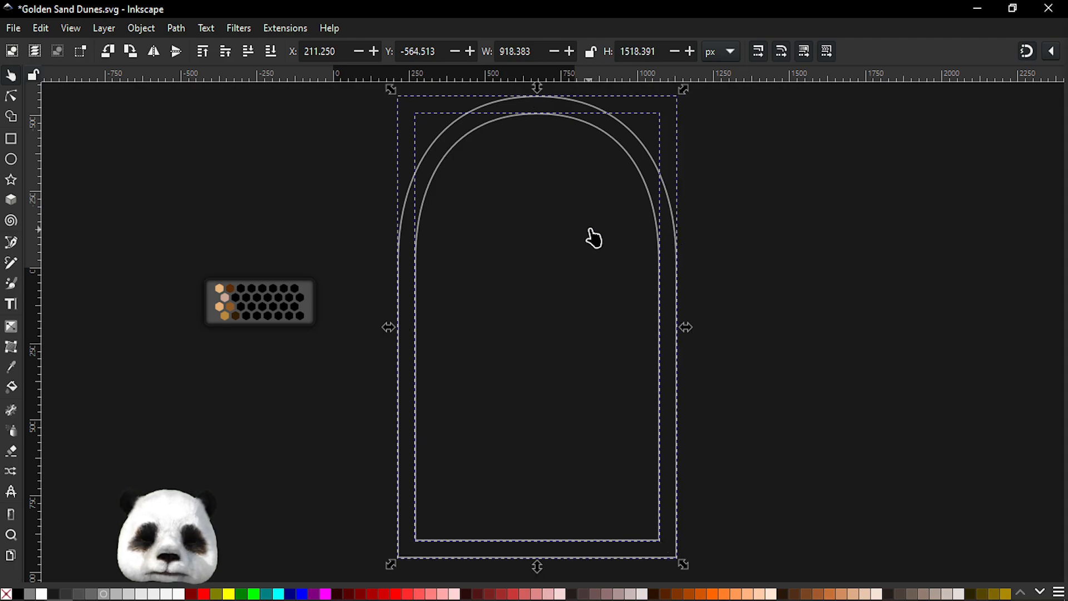
pyautogui.press('x')
pyautogui.click(582, 193)
pyautogui.click(619, 129)
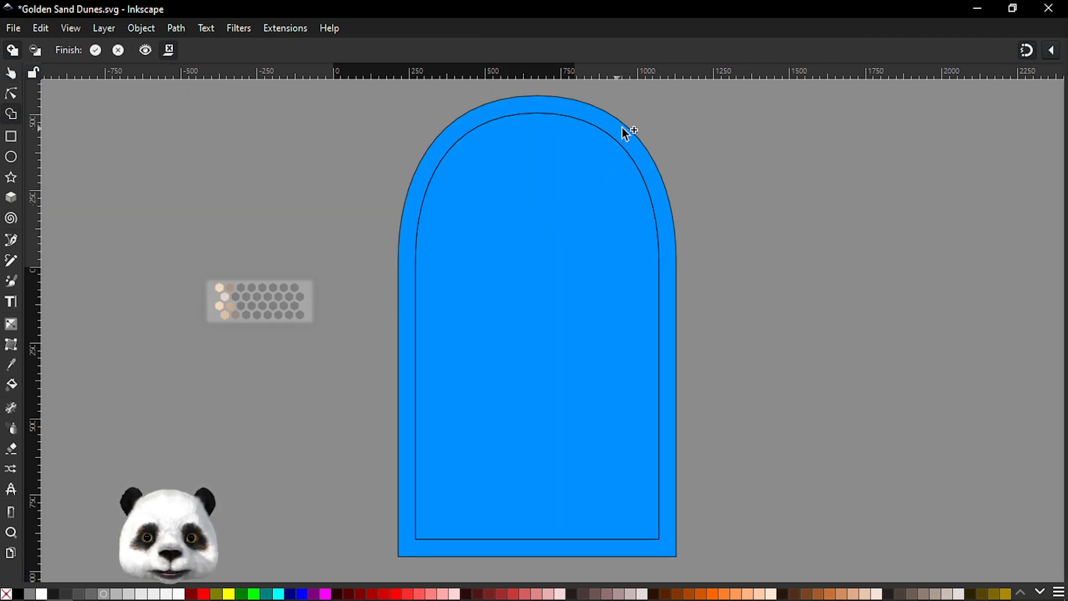
pyautogui.press('Return')
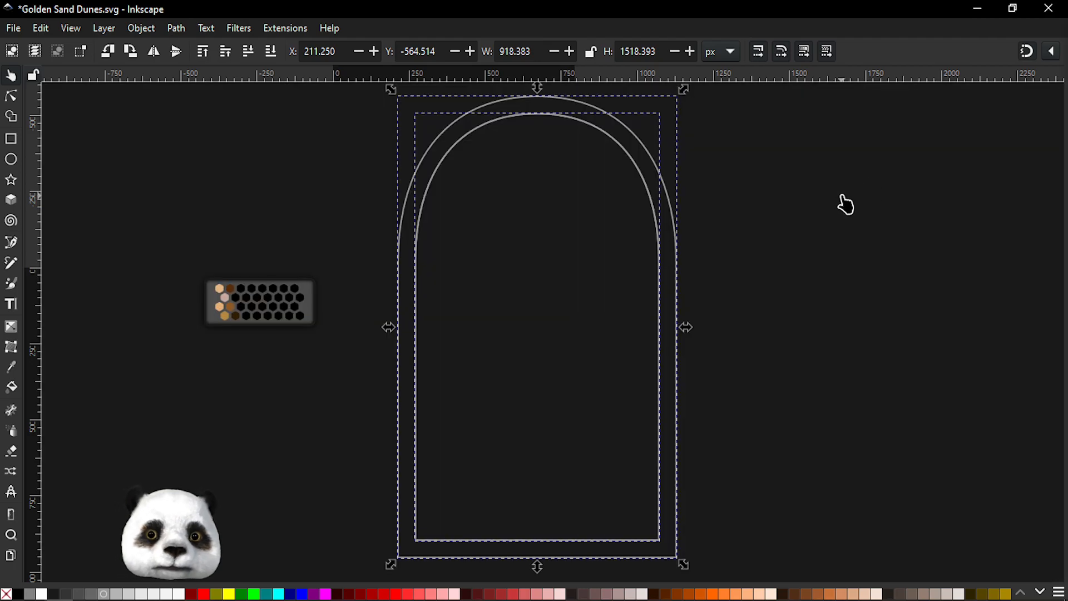
pyautogui.click(845, 204)
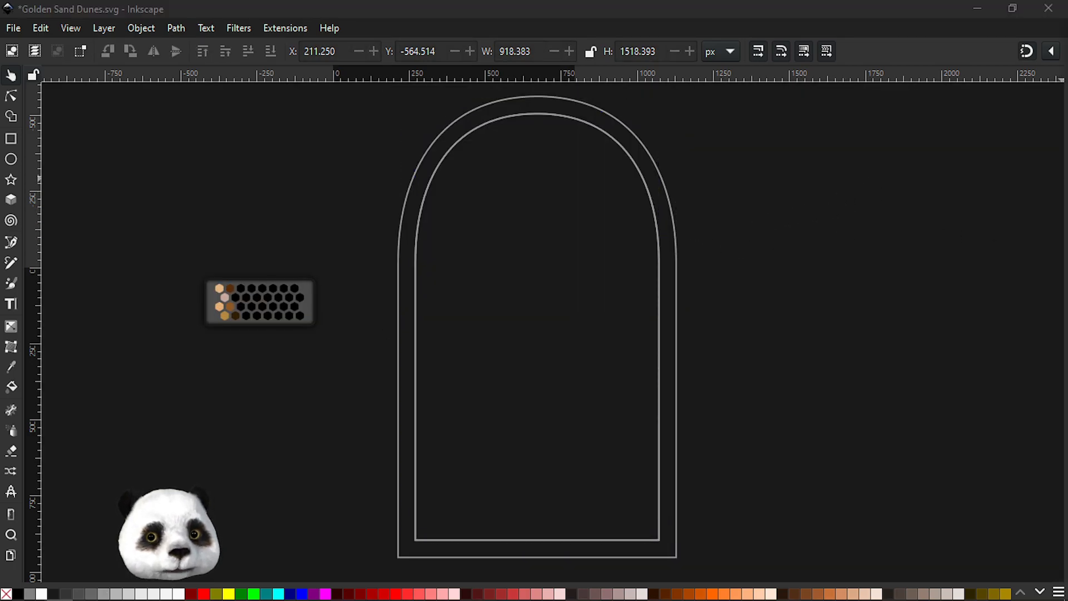
# Select the inner arch and hide the toolbars, colour palette and rulers to enlarge the canvas view.
pyautogui.press('Tab')
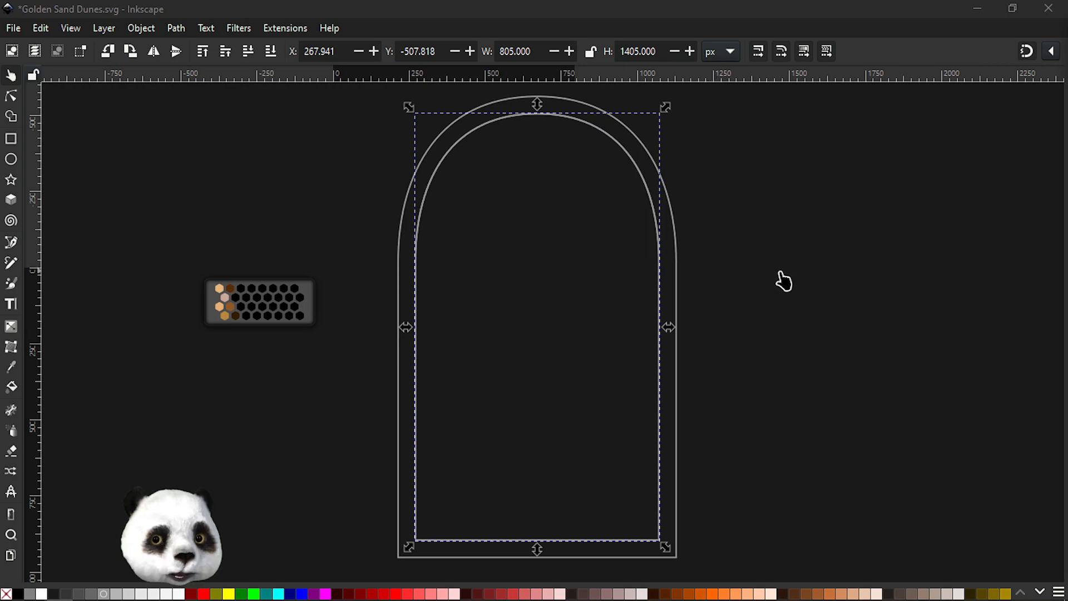
pyautogui.hotkey('ctrl', 'F11')
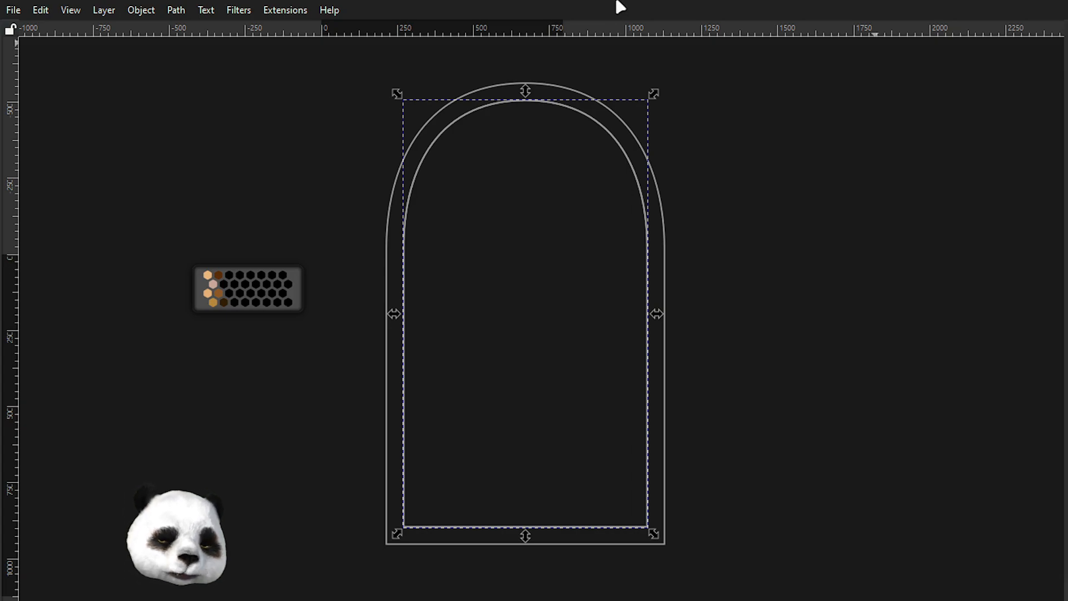
pyautogui.hotkey('ctrl', 'r')
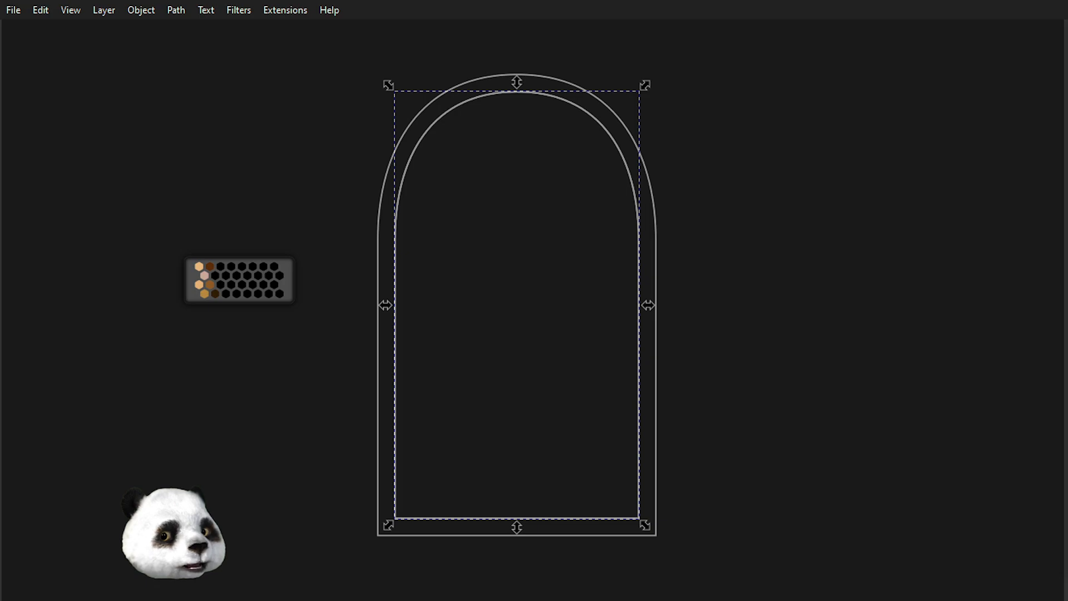
# Fill the inner arch with near-black, keeping its light grey outline.
pyautogui.hotkey('ctrl', 'shift', 'v')
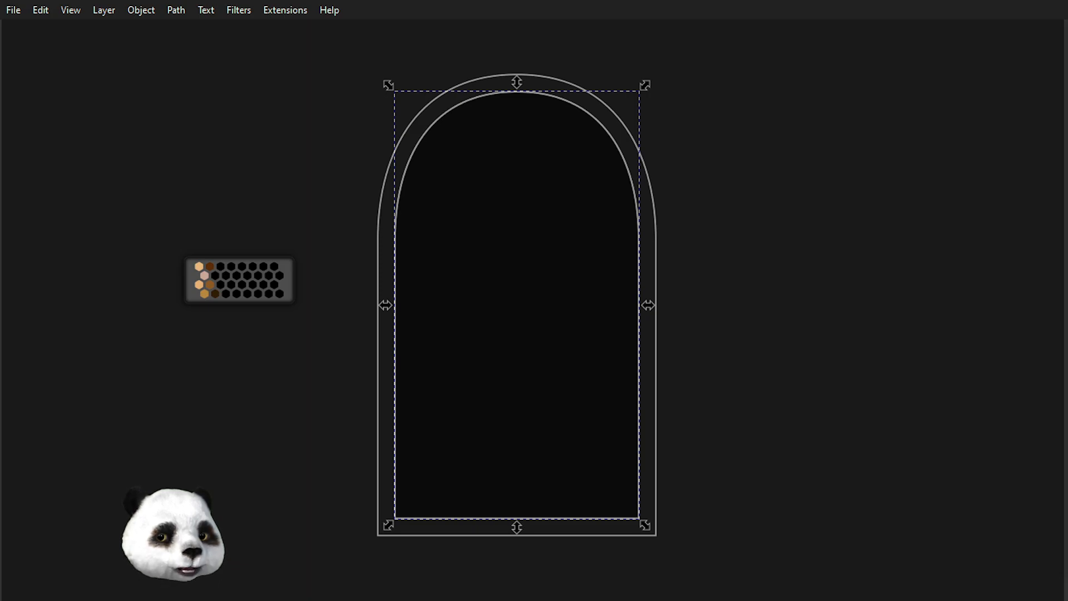
pyautogui.click(827, 208)
pyautogui.moveTo(786, 221); pyautogui.dragTo(747, 234)
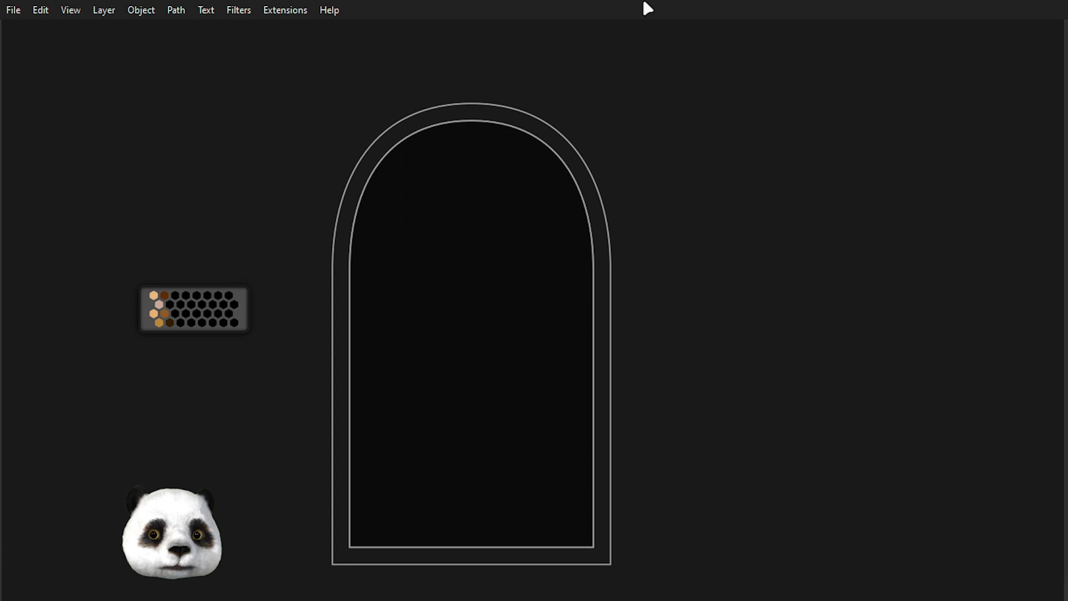
# Set a clip on the near-black inner arch.
pyautogui.press('Tab')
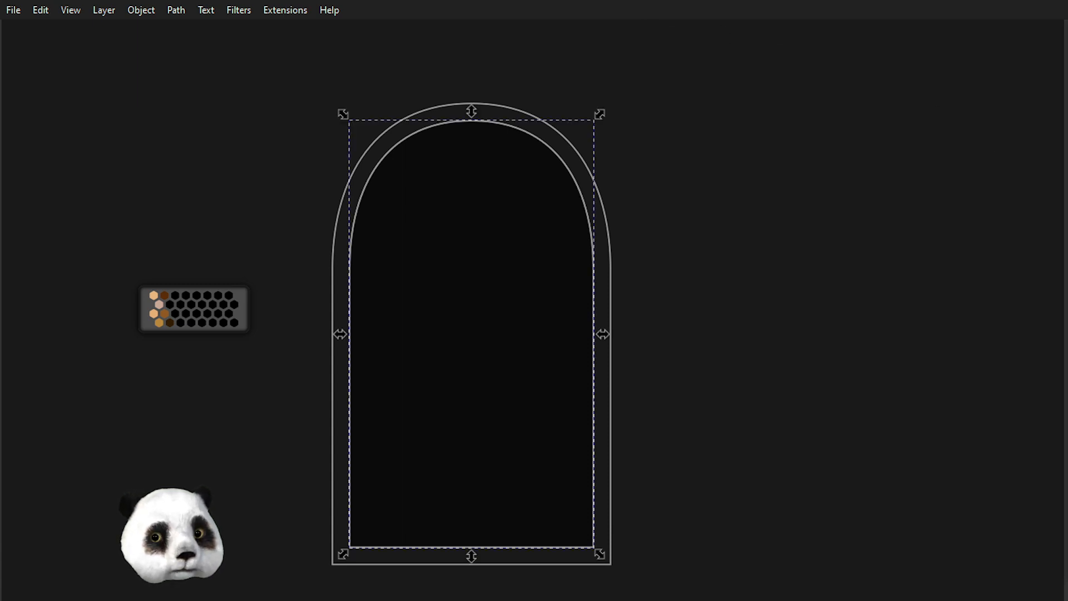
pyautogui.hotkey('ctrl', 'z')
pyautogui.hotkey('ctrl', 'shift', 'z')
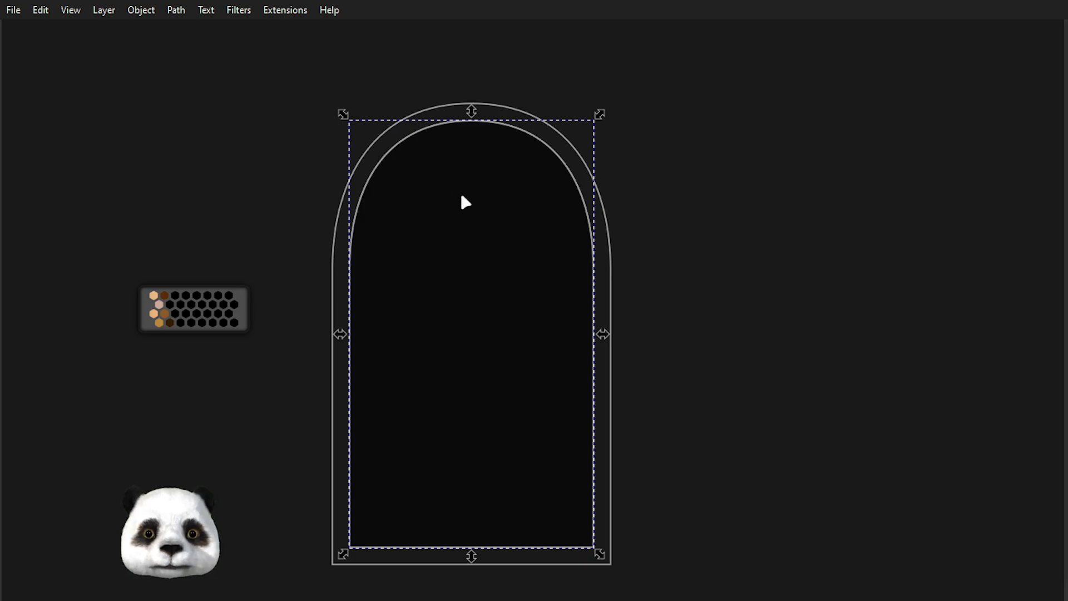
pyautogui.rightClick(458, 193)
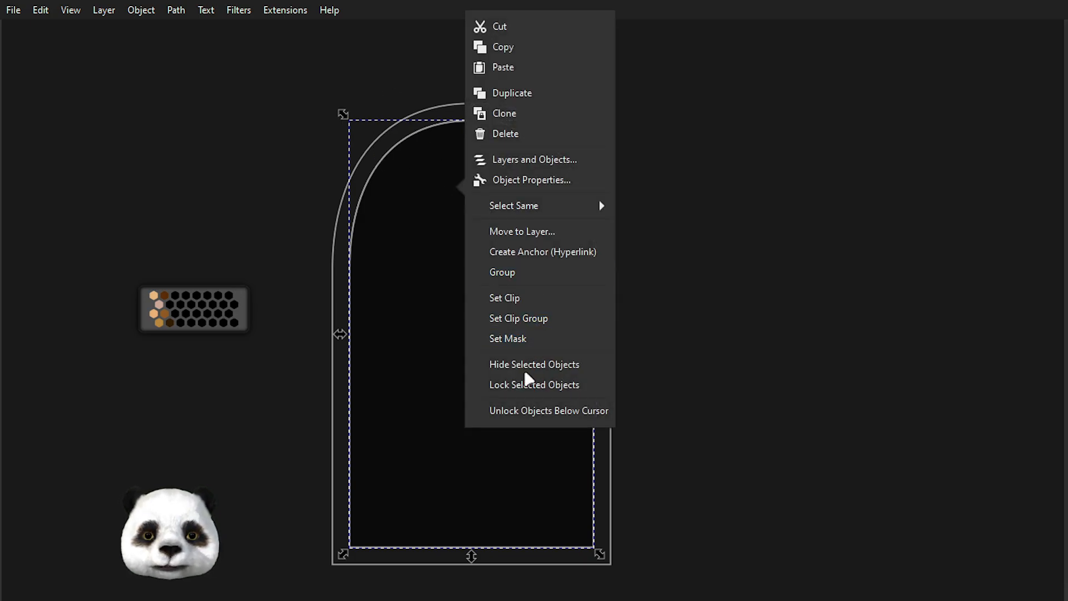
pyautogui.click(518, 299)
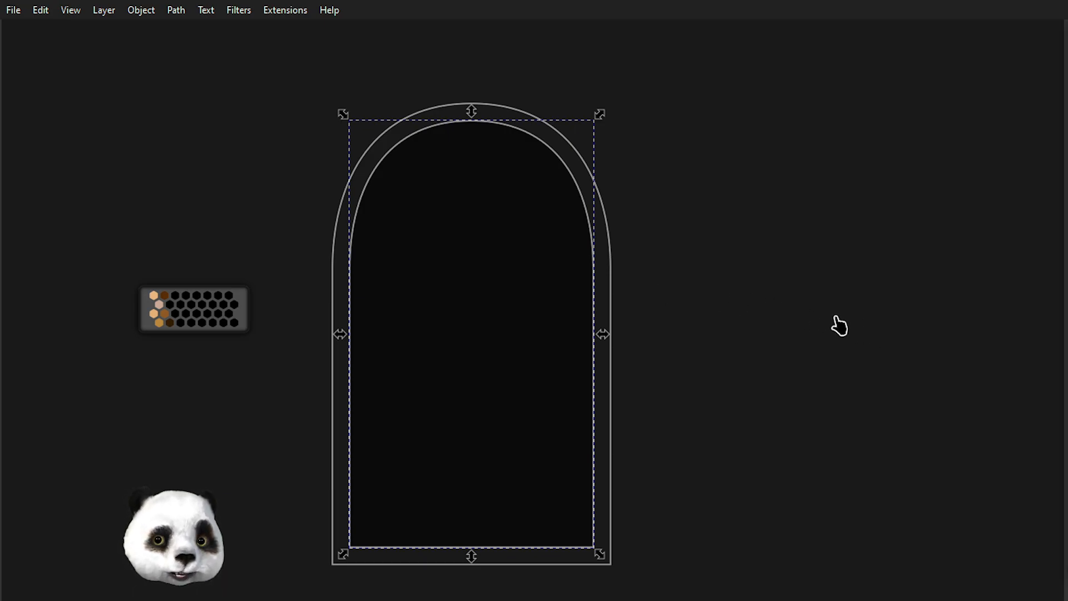
pyautogui.press('b')
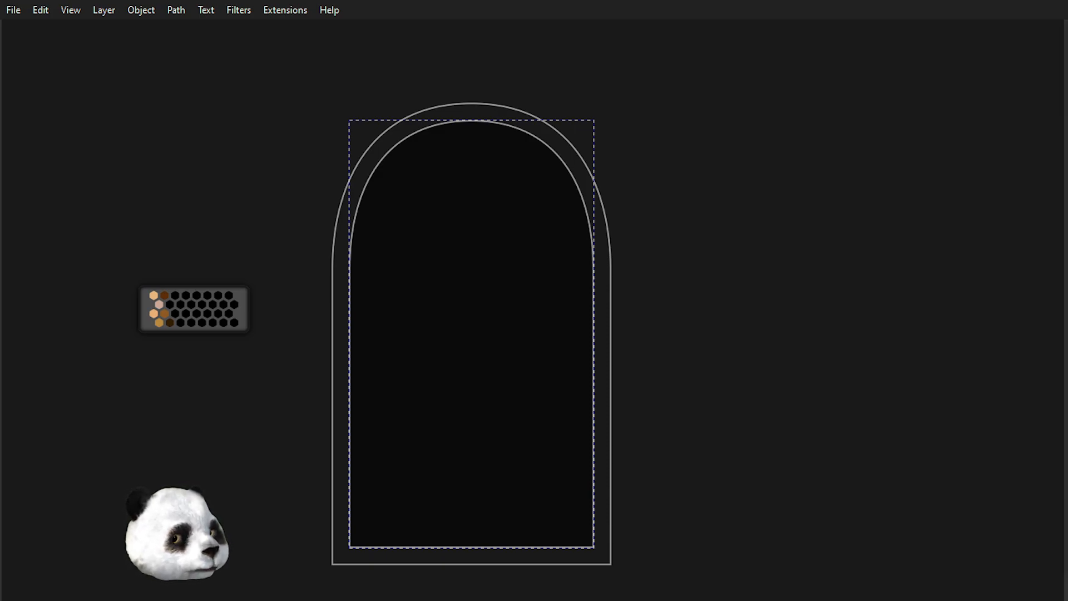
pyautogui.click(342, 423)
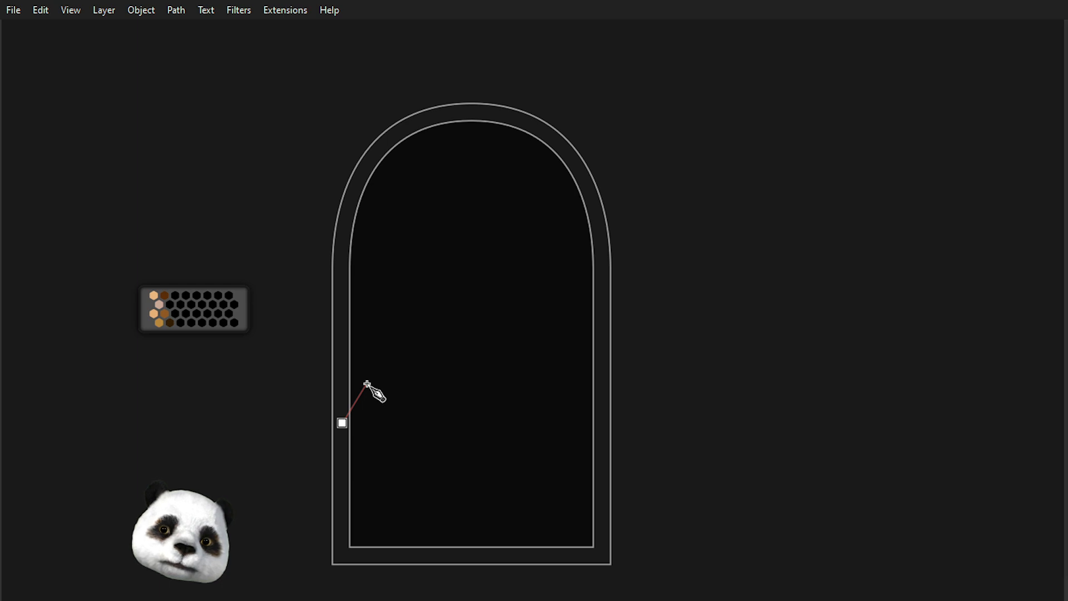
pyautogui.press('Escape')
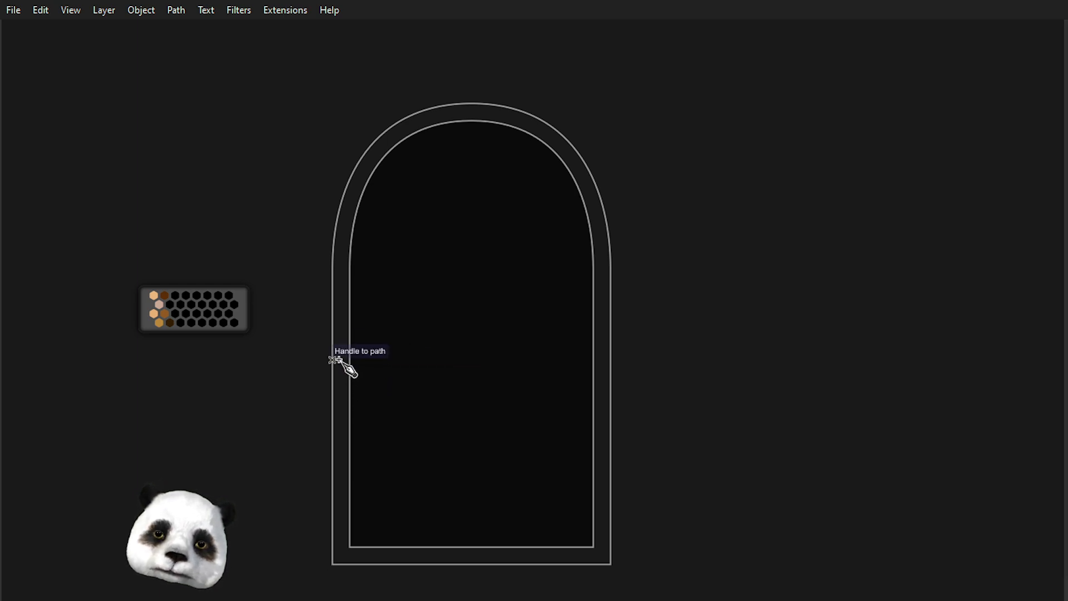
pyautogui.click(343, 365)
pyautogui.moveTo(382, 363); pyautogui.dragTo(403, 368)
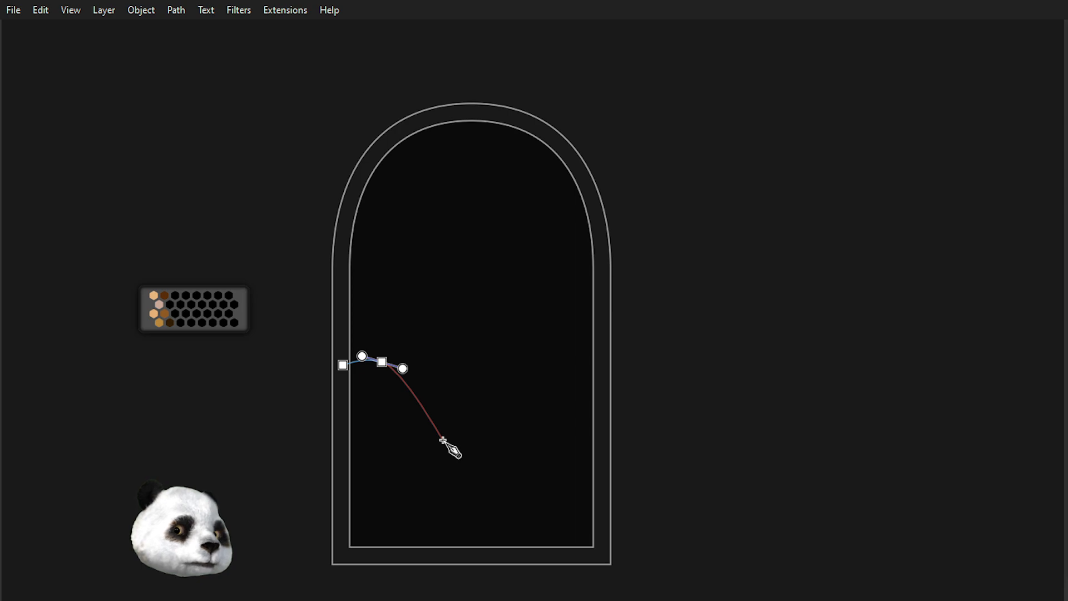
pyautogui.press('Escape')
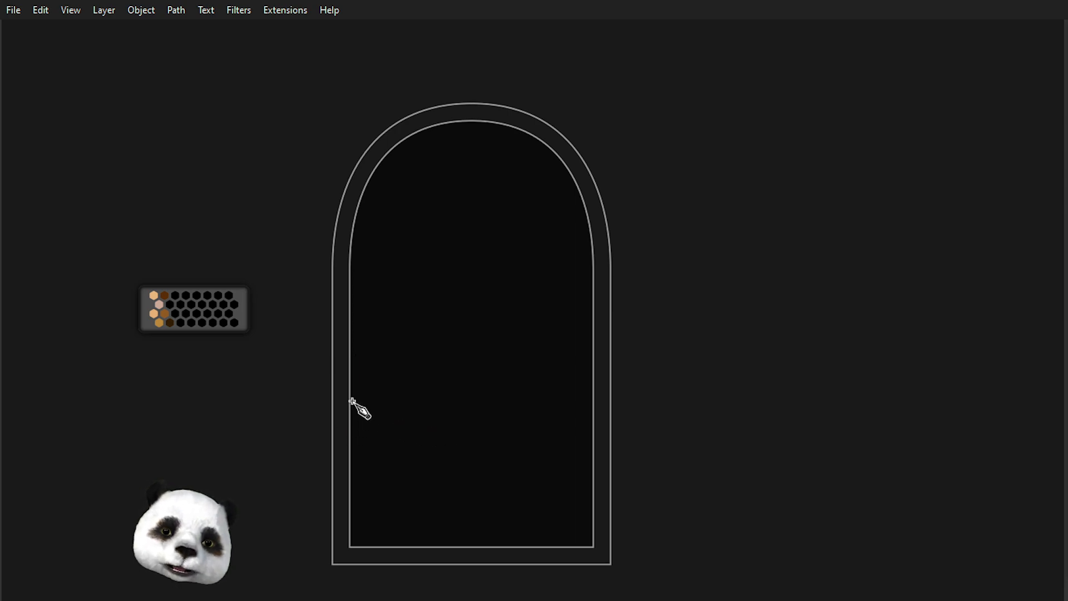
# Draw a closed dune shape with the Pen tool, its wavy top edge crossing the lower inner arch and its remaining sides extending beyond the frame.
pyautogui.moveTo(370, 393); pyautogui.dragTo(517, 491)
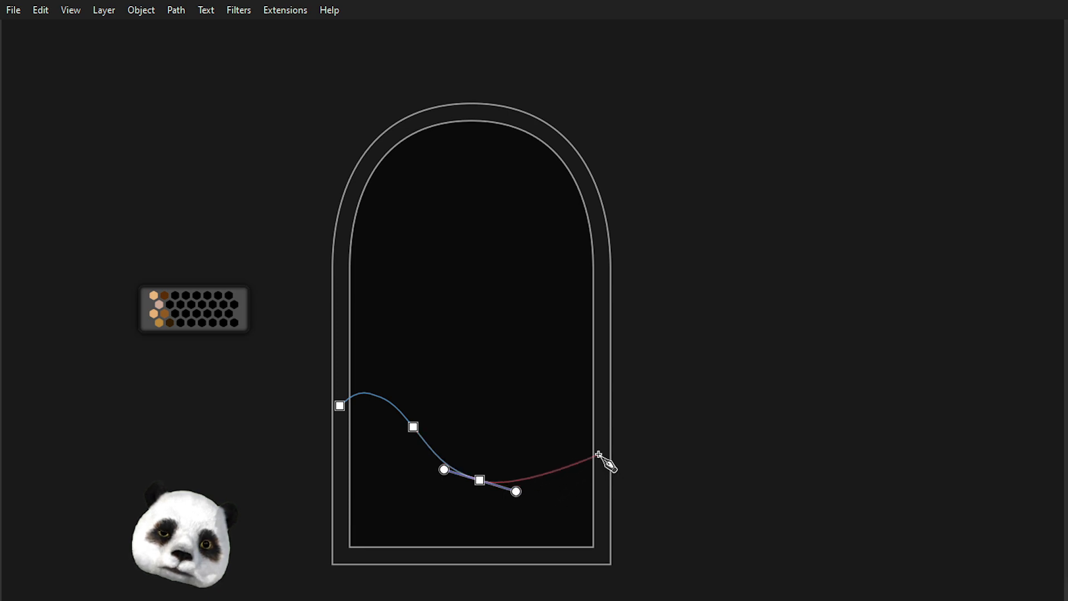
pyautogui.moveTo(599, 439); pyautogui.dragTo(620, 410)
pyautogui.click(647, 584)
pyautogui.click(312, 586)
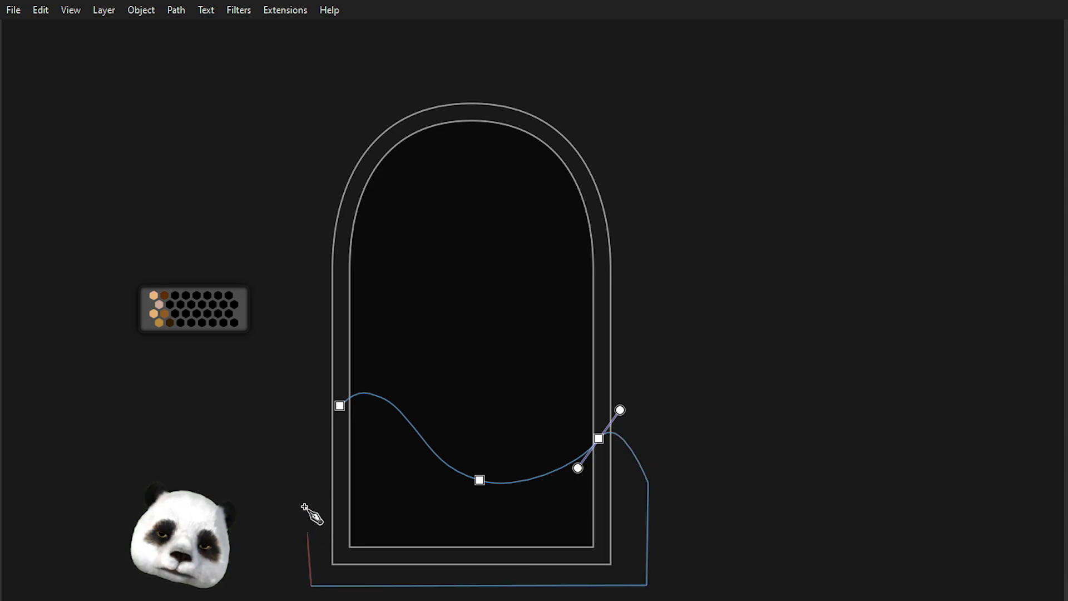
pyautogui.click(339, 406)
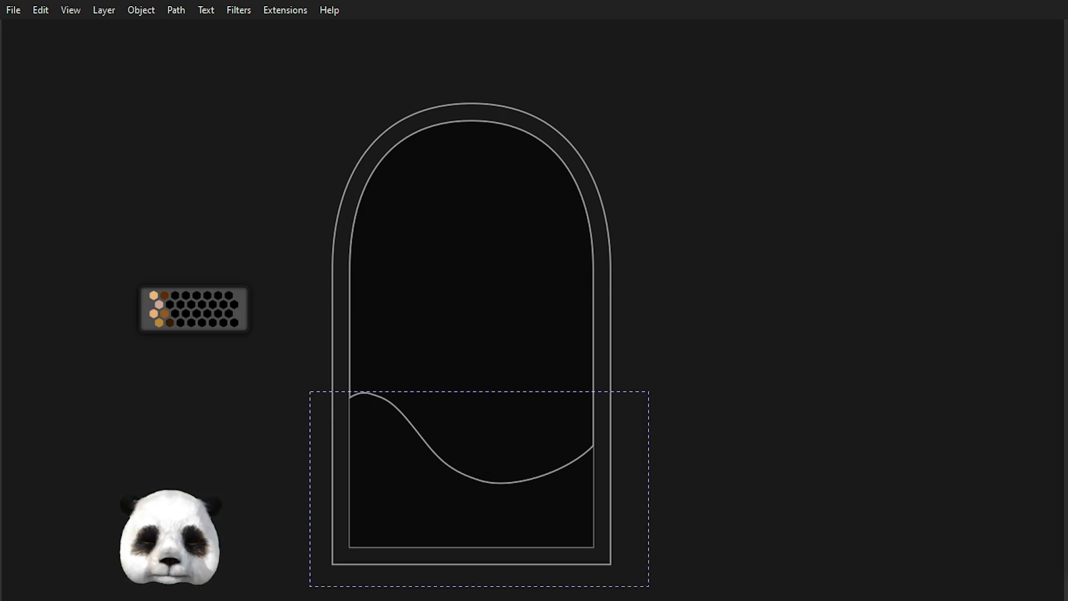
# Smooth the dune's left crest into a rounder curve by adjusting the handles of its crest node and the neighbouring slope node.
pyautogui.scroll(2, 394, 453)
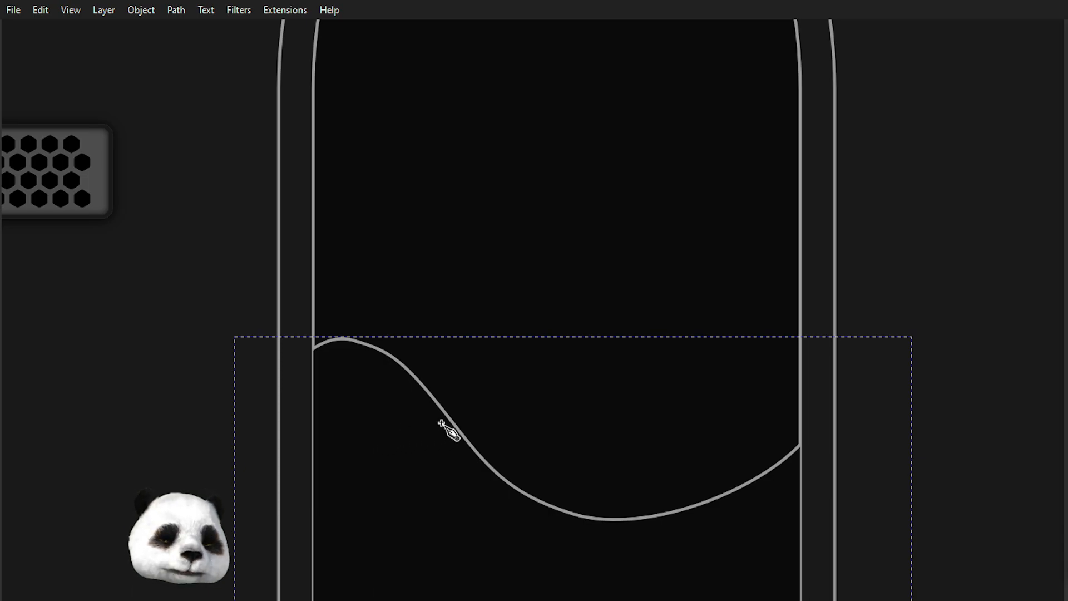
pyautogui.press('n')
pyautogui.click(352, 340)
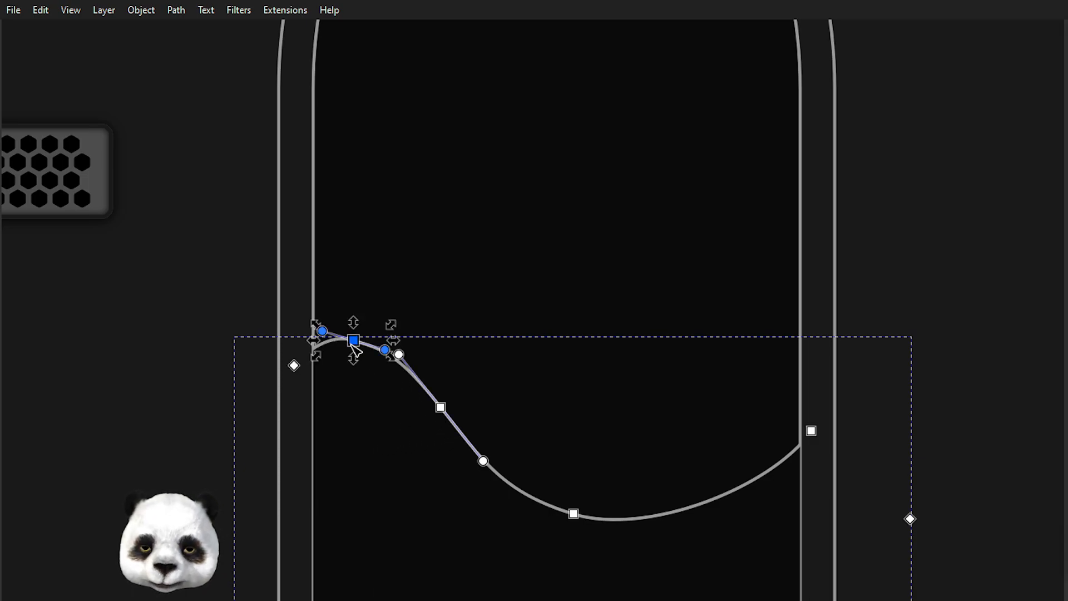
pyautogui.moveTo(322, 331); pyautogui.dragTo(324, 333)
pyautogui.click(523, 324)
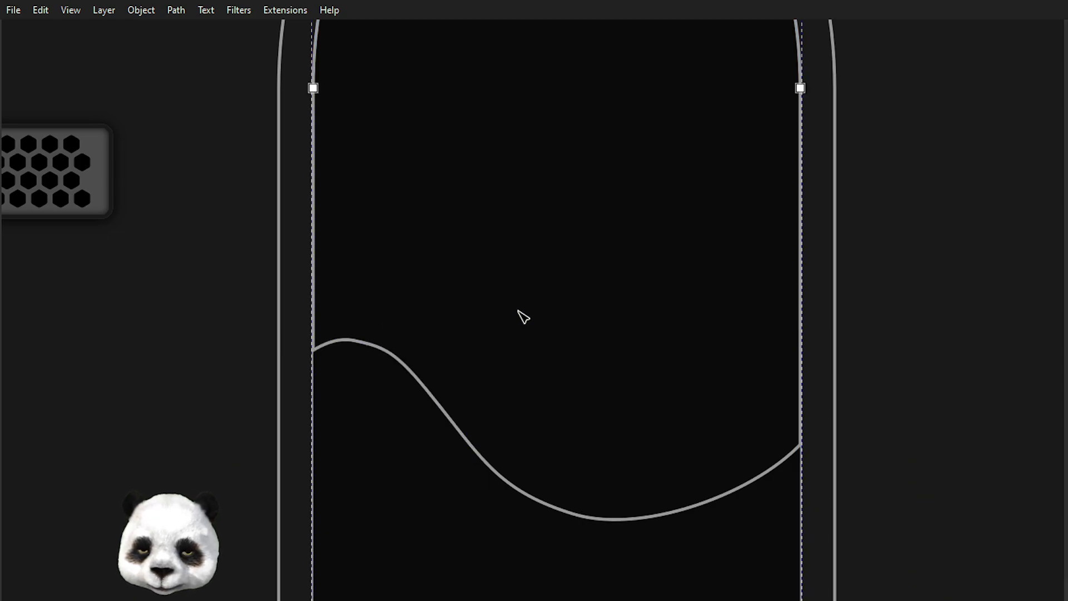
pyautogui.click(393, 356)
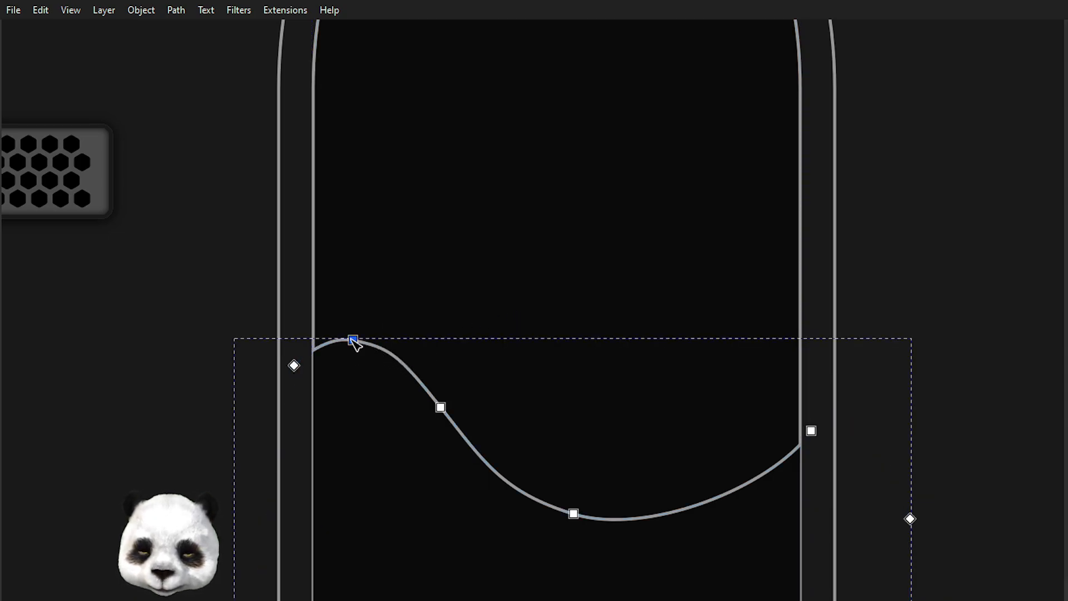
pyautogui.click(352, 340)
pyautogui.moveTo(397, 357)
pyautogui.mouseDown()
pyautogui.moveTo(409, 364)
pyautogui.moveTo(393, 342)
pyautogui.mouseUp()
pyautogui.click(494, 305)
# Lower the node at the dune's right end and angle its handles for a gentler rise towards the frame.
pyautogui.press('5')
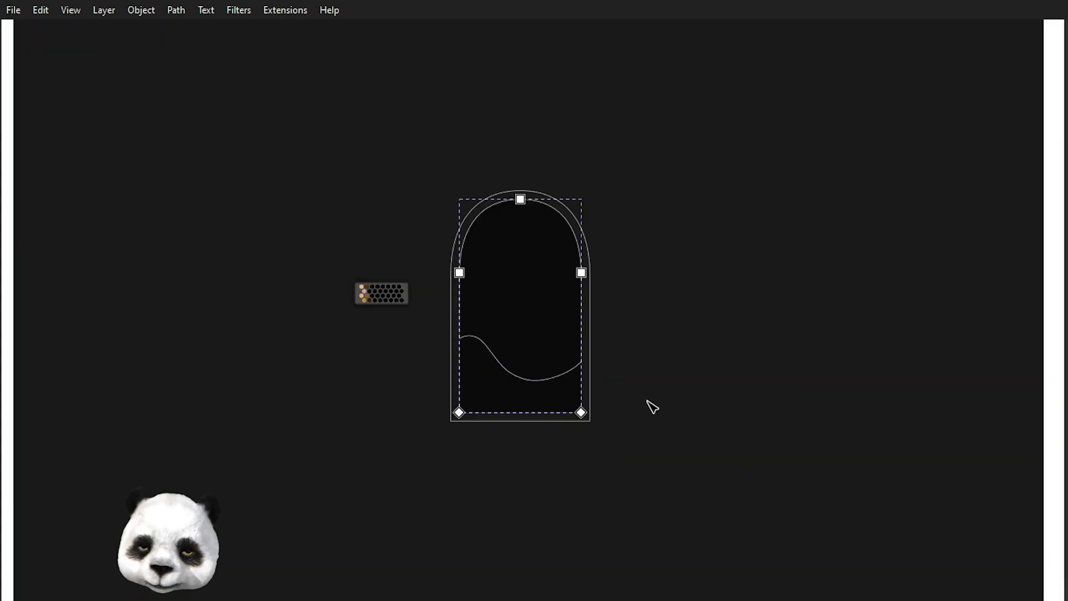
pyautogui.scroll(2, 579, 409)
pyautogui.scroll(2, 630, 345)
pyautogui.click(656, 288)
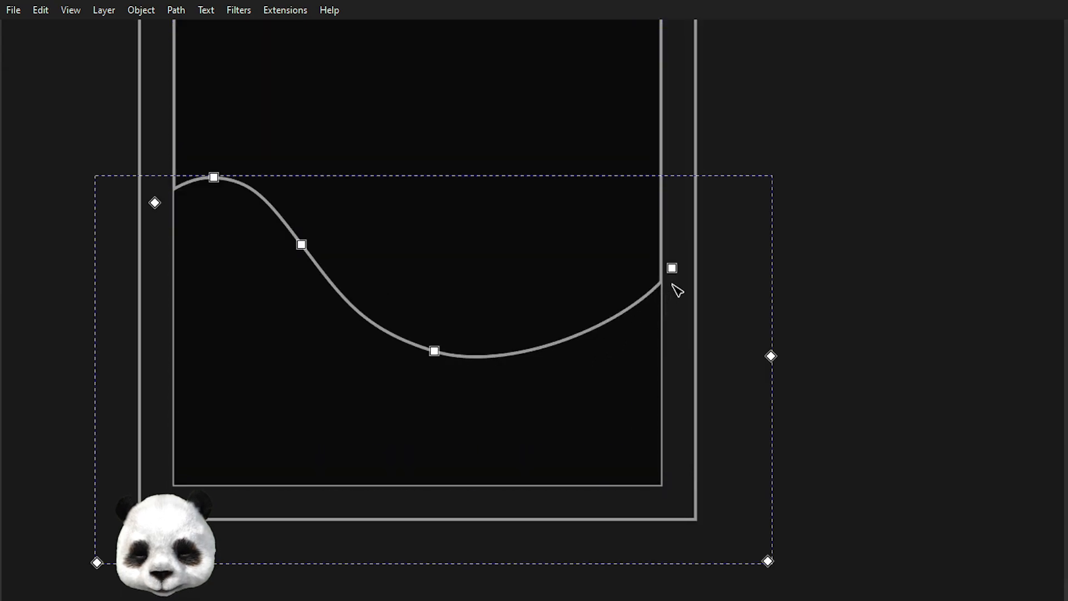
pyautogui.moveTo(673, 269); pyautogui.dragTo(680, 290)
pyautogui.moveTo(677, 310); pyautogui.dragTo(680, 305)
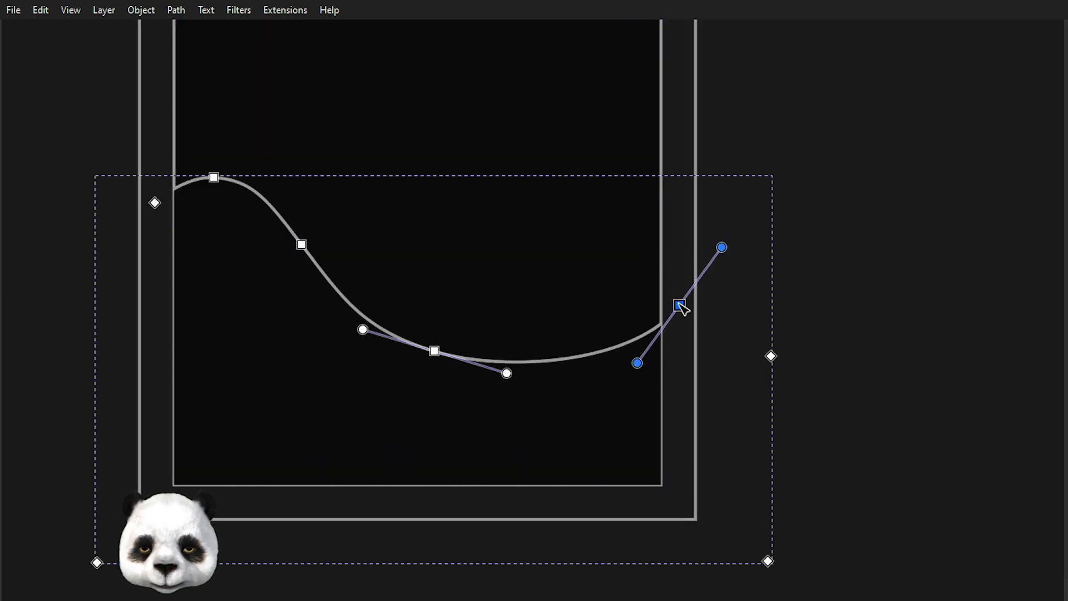
pyautogui.moveTo(638, 365); pyautogui.dragTo(611, 350)
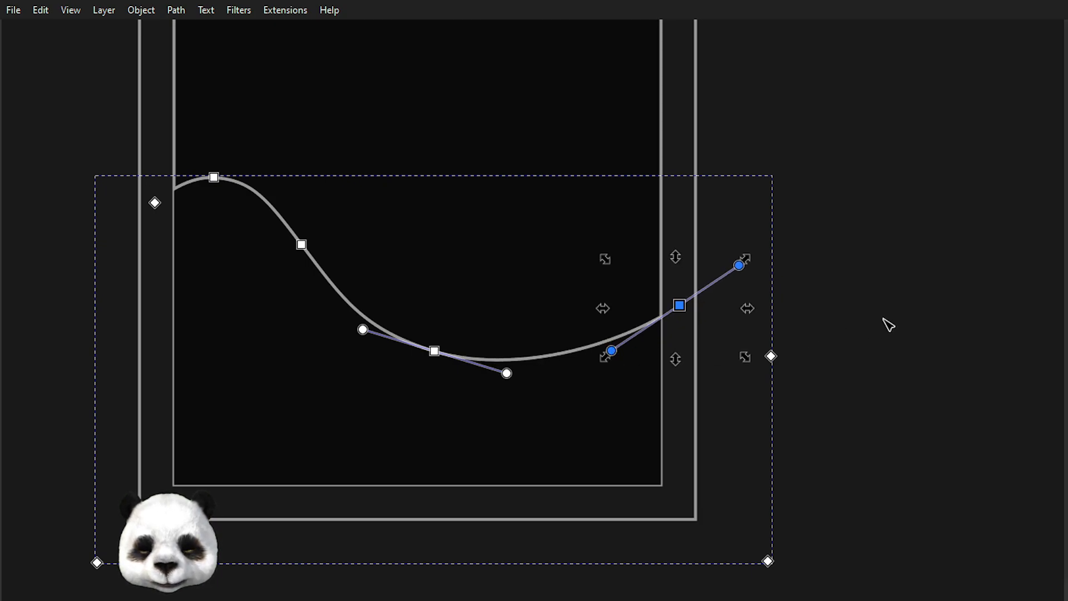
pyautogui.click(910, 316)
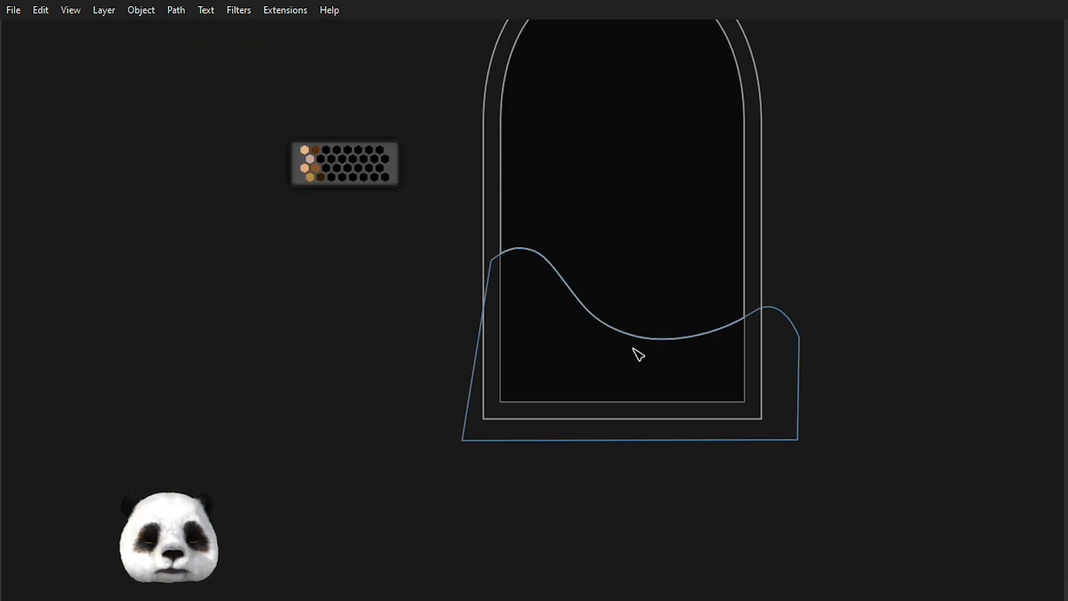
# Remove the dune's outline and fill it with the light sandy orange sampled from the first palette swatch.
pyautogui.click(638, 355)
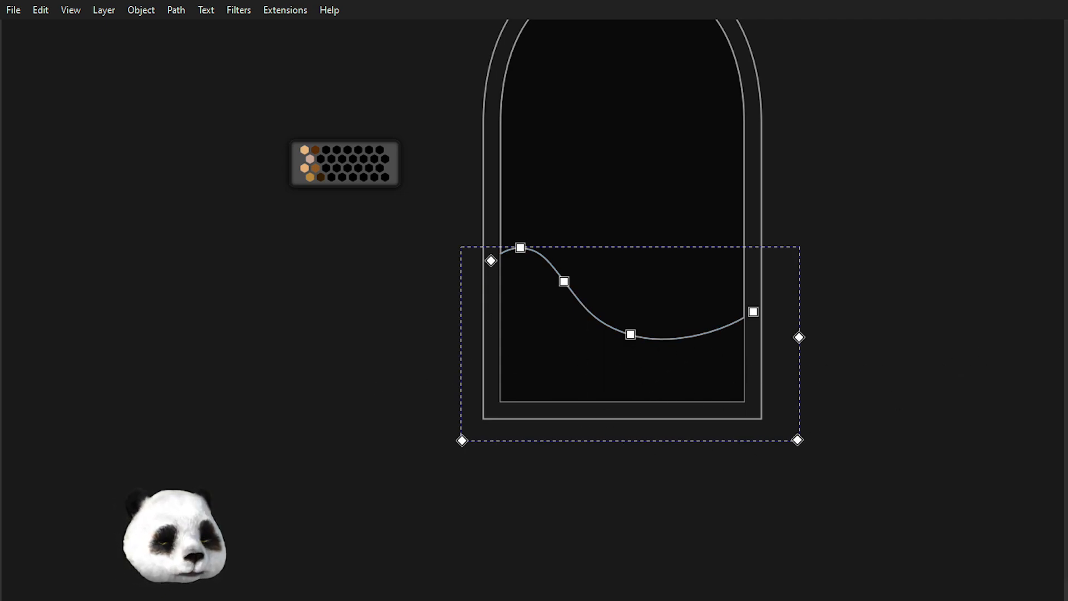
pyautogui.hotkey('ctrl', 'shift', 'v')
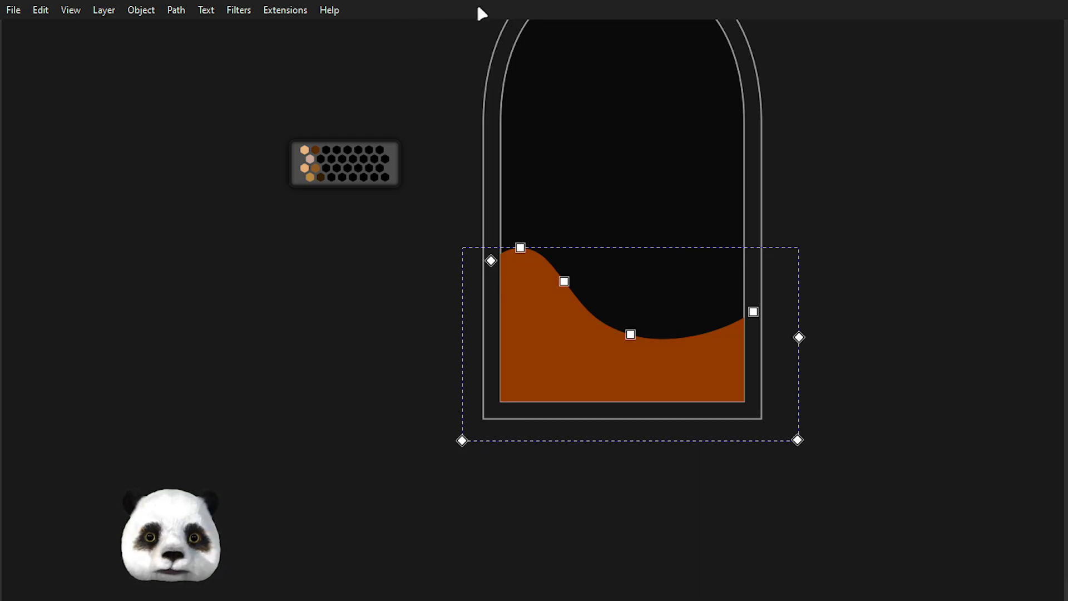
pyautogui.press('d')
pyautogui.click(309, 160)
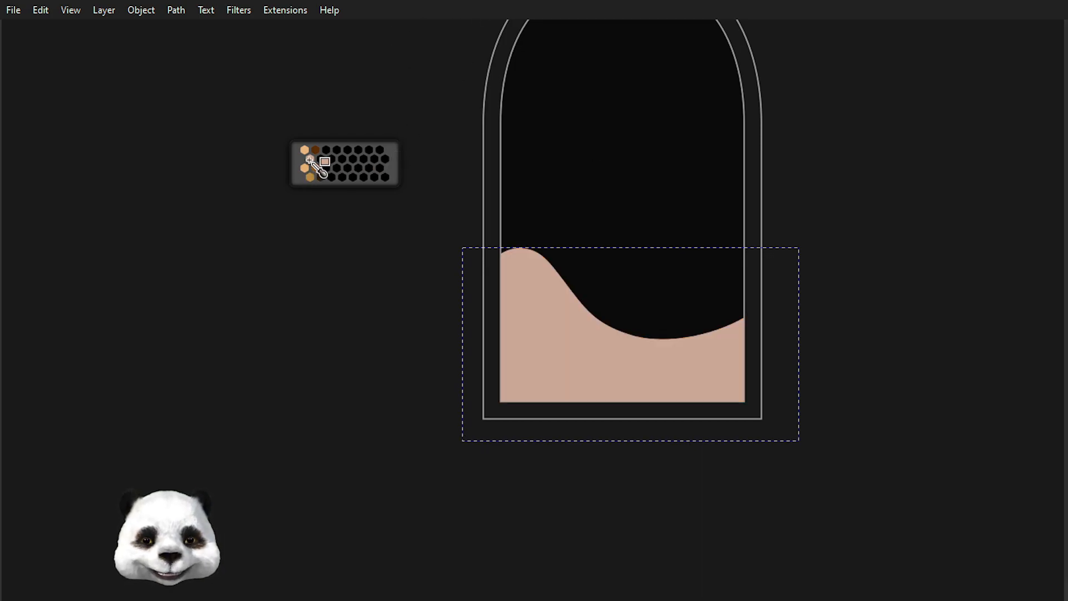
pyautogui.click(303, 150)
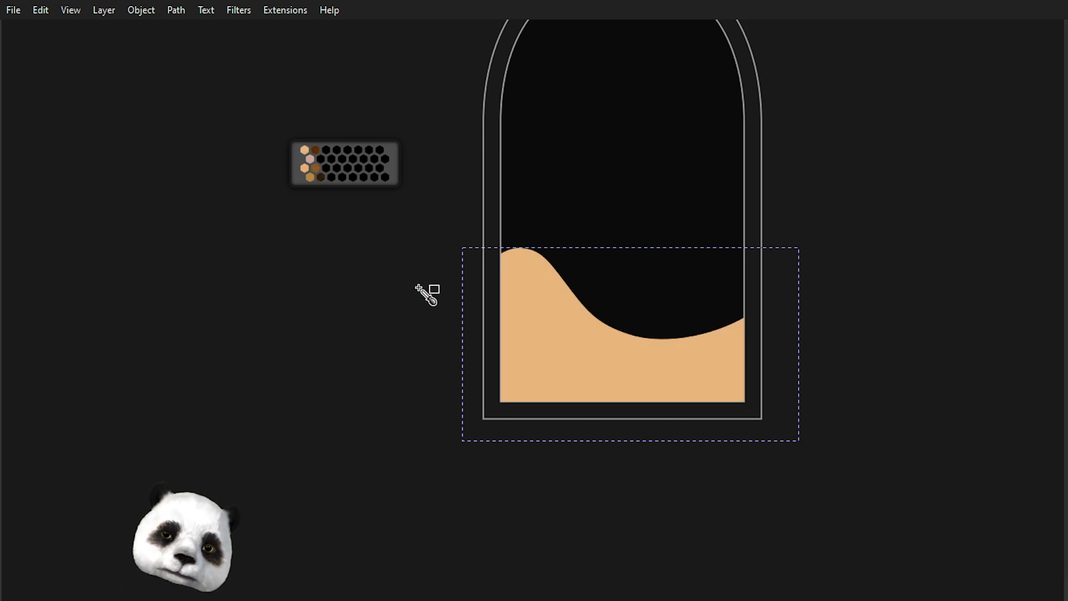
pyautogui.press('+')
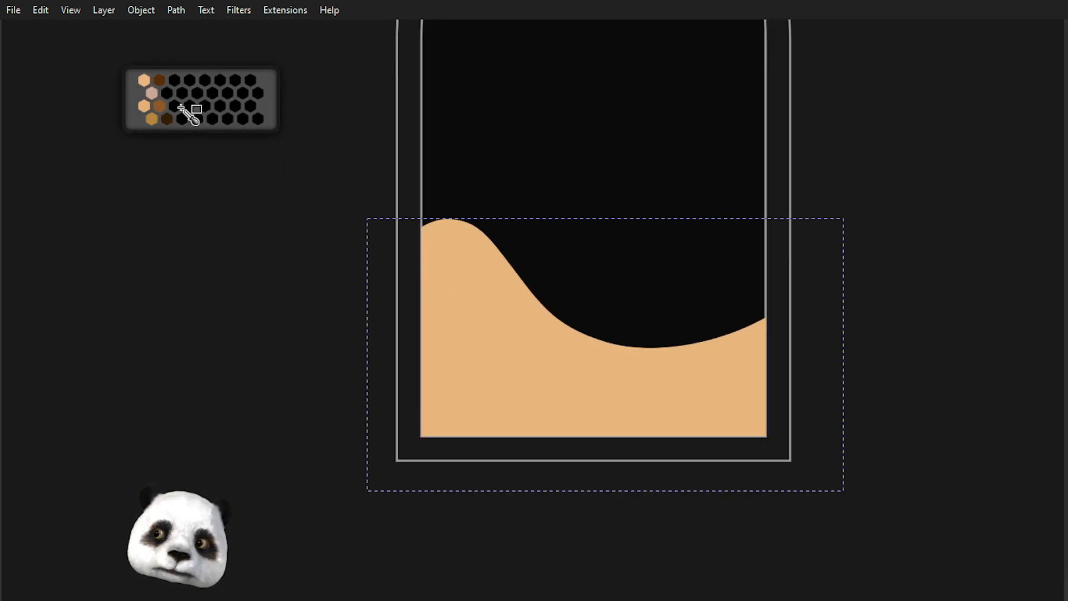
pyautogui.moveTo(312, 249); pyautogui.dragTo(252, 293)
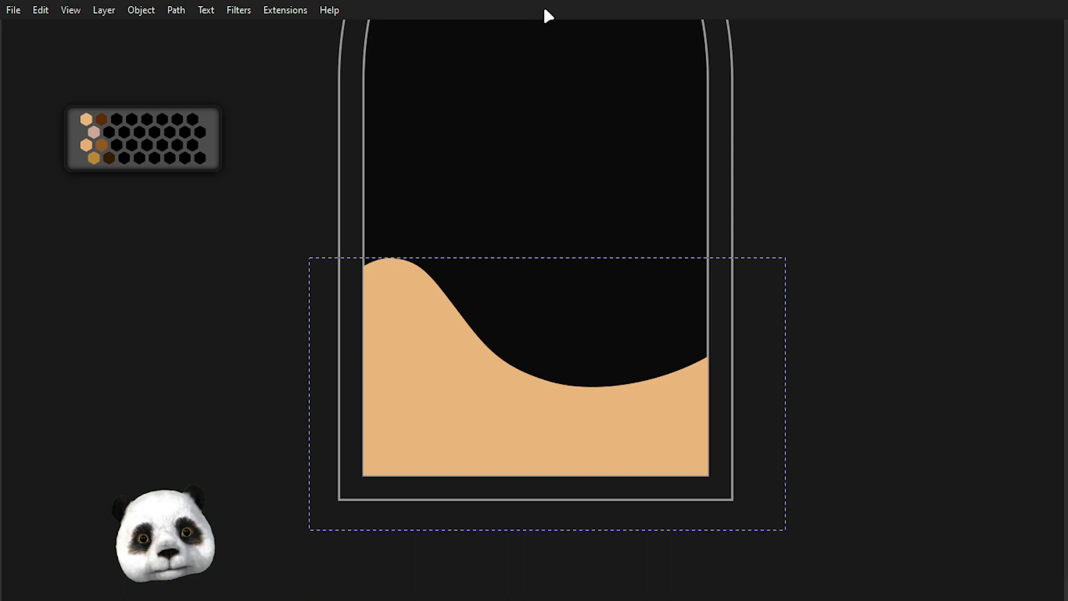
pyautogui.press('b')
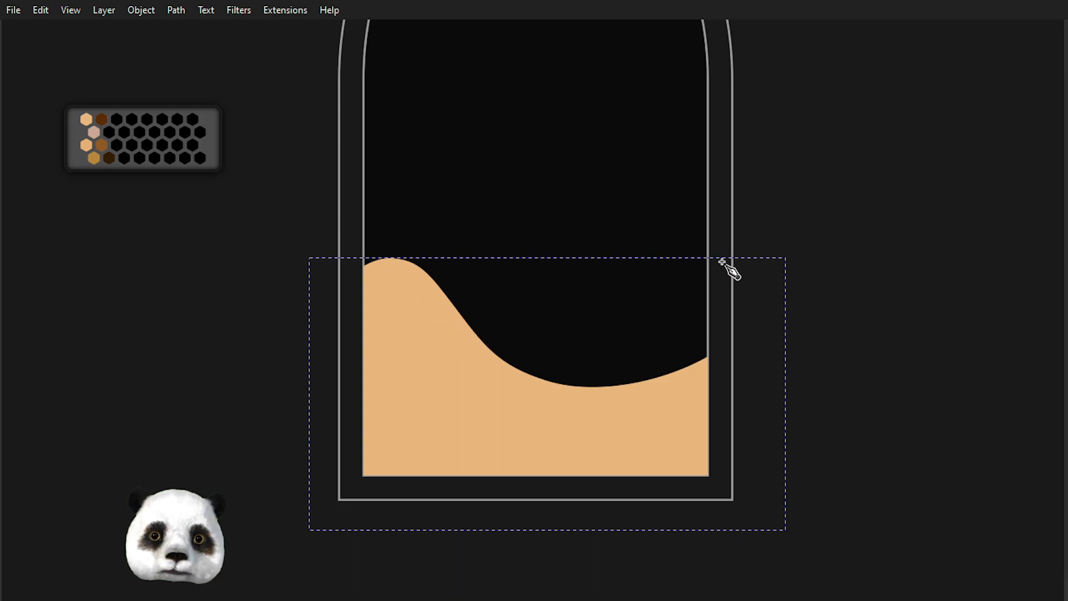
pyautogui.click(712, 279)
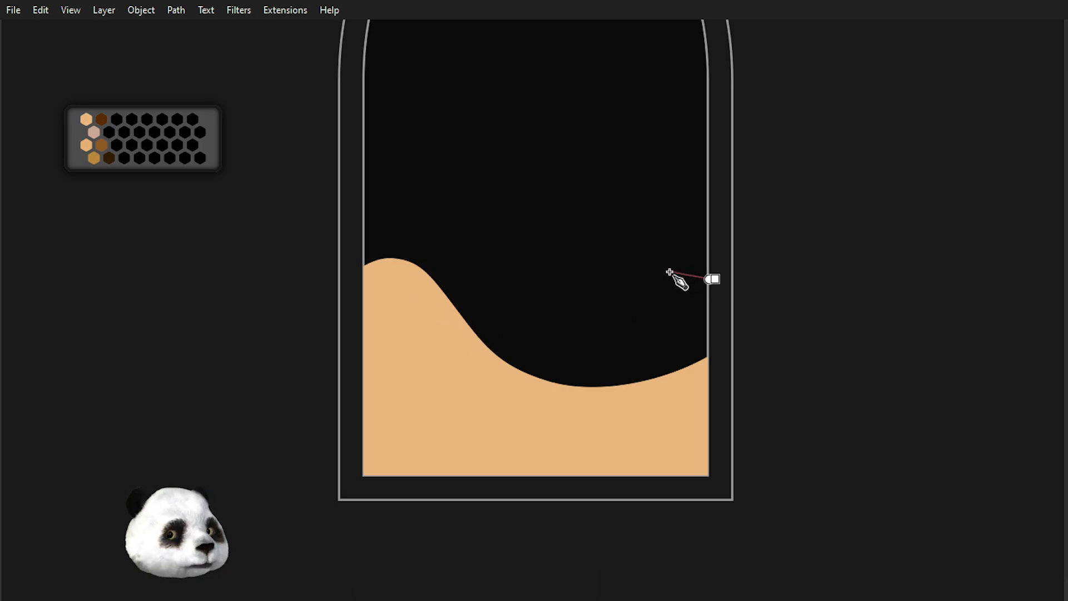
pyautogui.moveTo(669, 275); pyautogui.dragTo(643, 266)
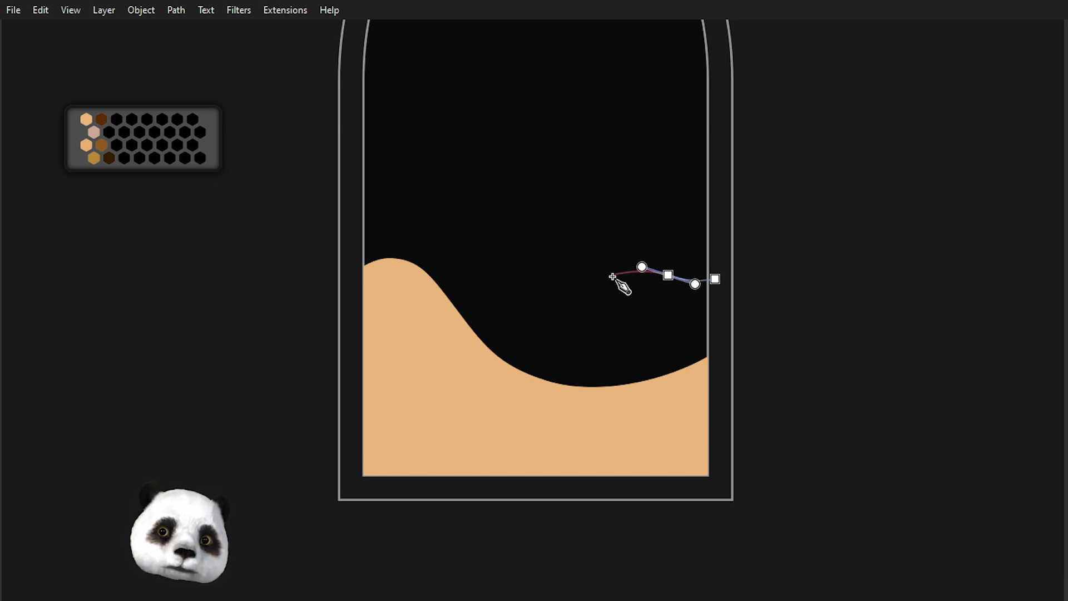
pyautogui.moveTo(600, 296); pyautogui.dragTo(582, 323)
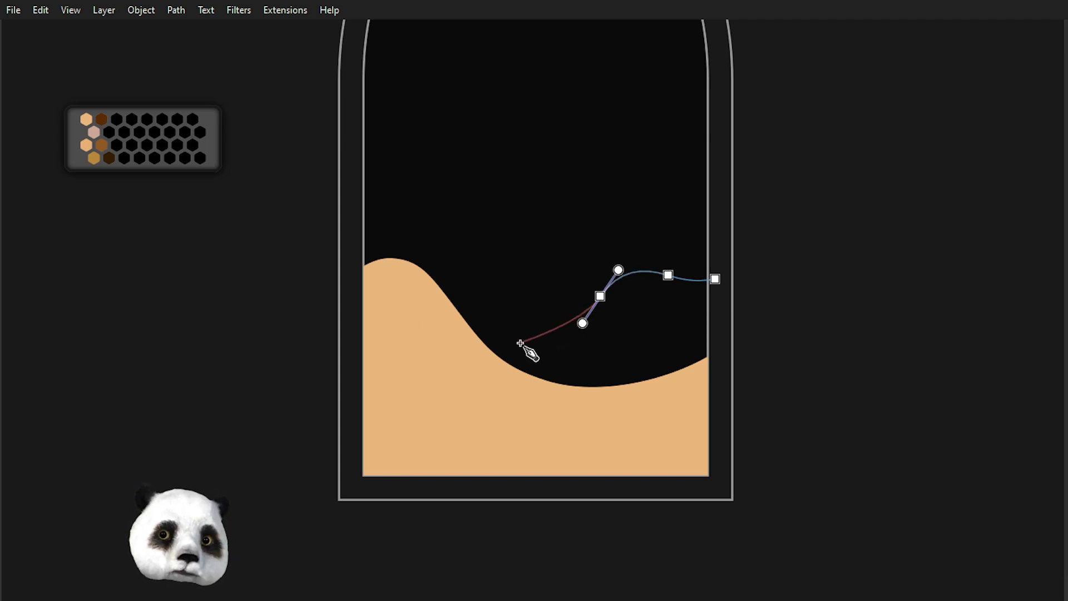
pyautogui.moveTo(461, 344); pyautogui.dragTo(392, 341)
pyautogui.press('Escape')
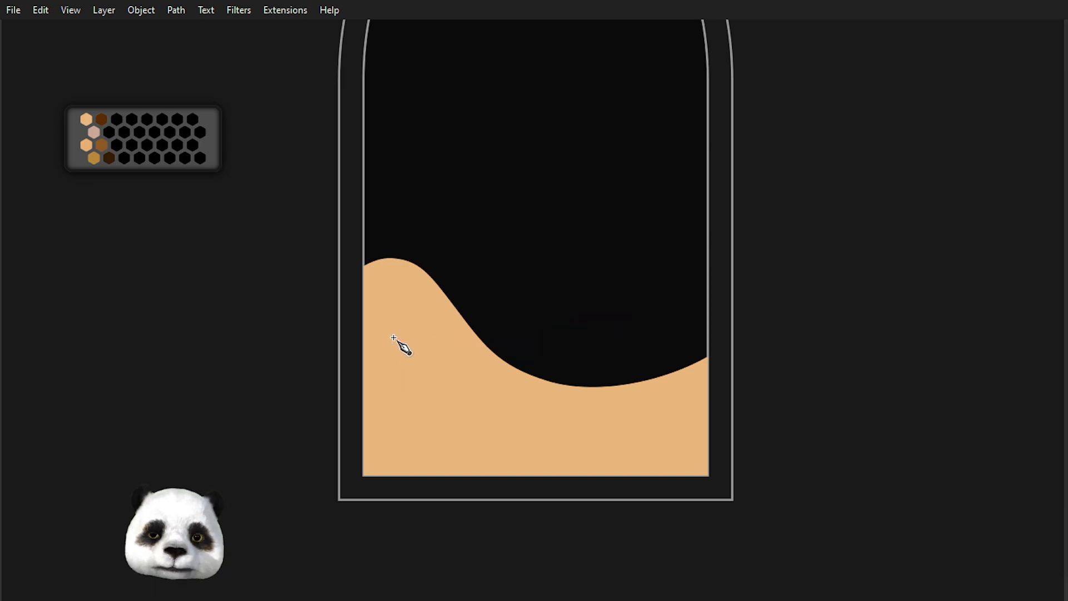
# Draw a second closed dune shape with the Pen tool, starting on the first dune's slope, rising to a small crest and dipping past the right frame edge.
pyautogui.click(438, 318)
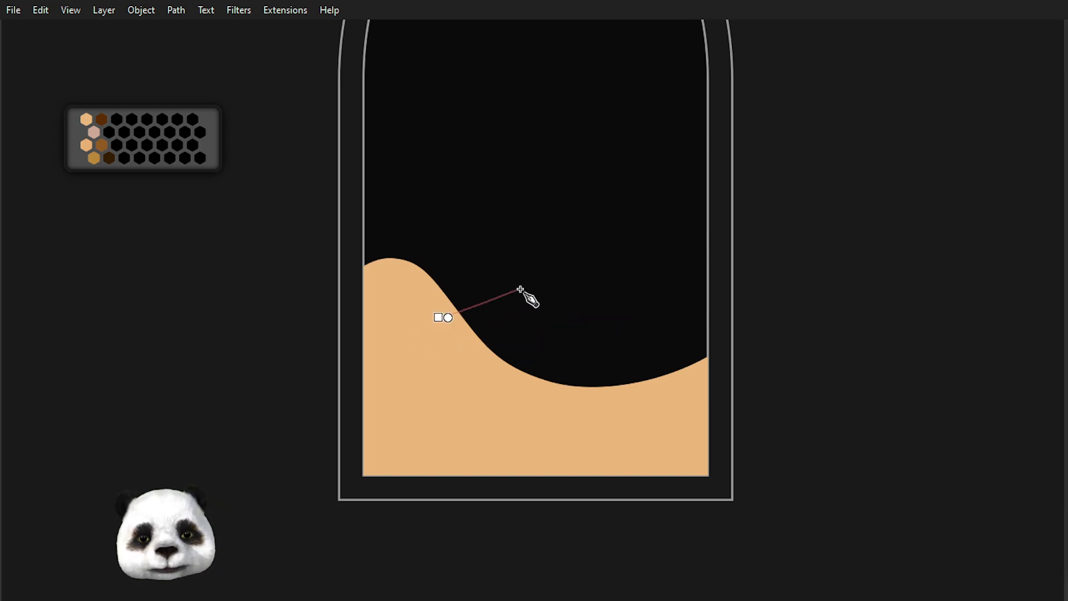
pyautogui.moveTo(526, 279); pyautogui.dragTo(548, 258)
pyautogui.press('BackSpace')
pyautogui.moveTo(491, 282); pyautogui.dragTo(566, 320)
pyautogui.press('BackSpace')
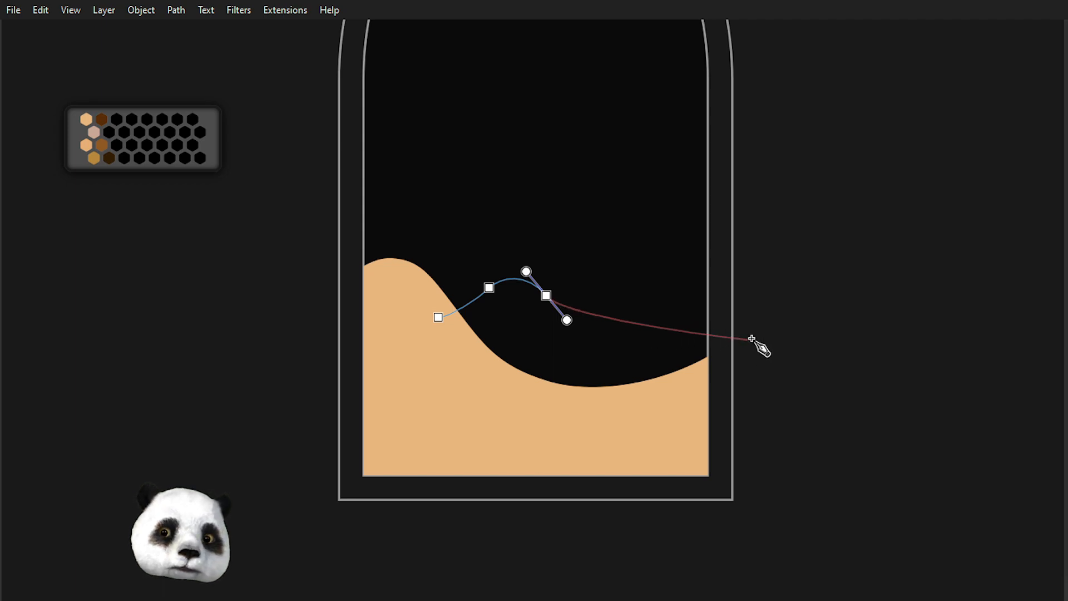
pyautogui.moveTo(738, 310); pyautogui.dragTo(796, 266)
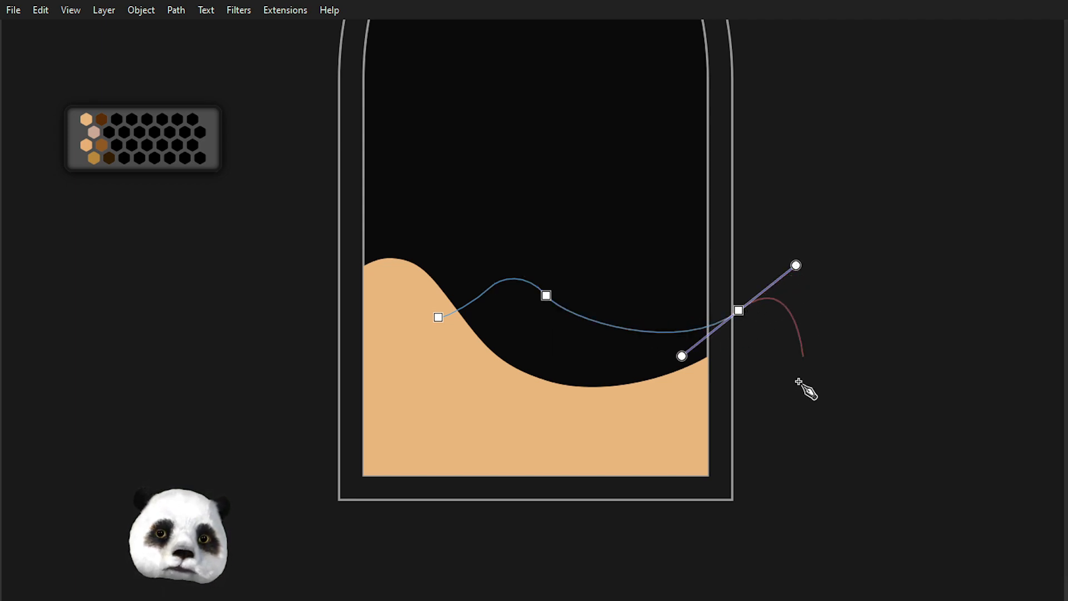
pyautogui.click(792, 447)
pyautogui.click(445, 432)
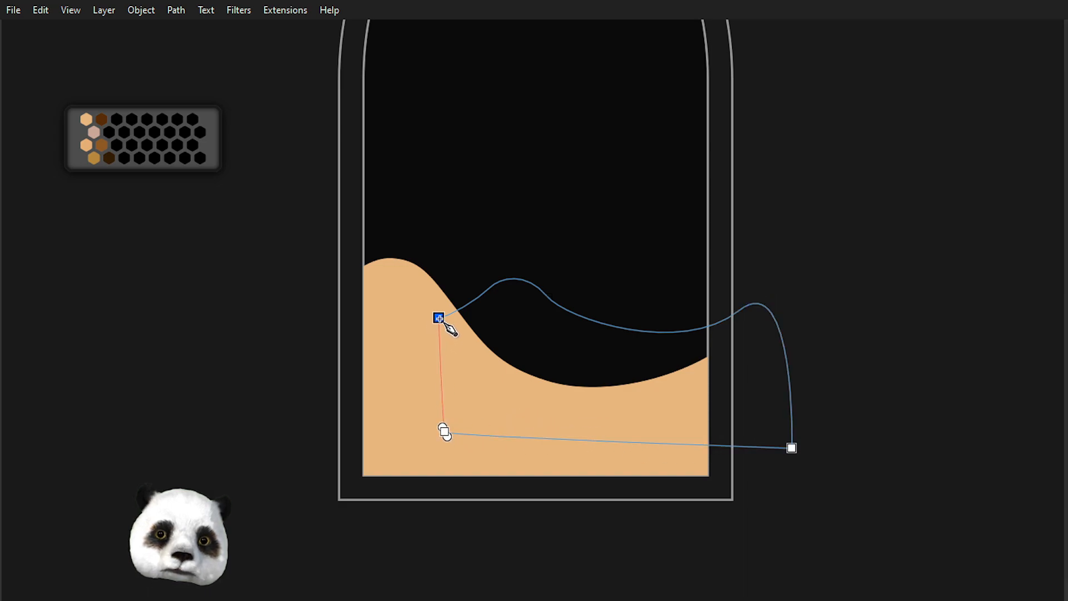
pyautogui.click(439, 318)
# Flip the second dune horizontally and move it left so its taller crest sits near the right side of the inner arch.
pyautogui.scroll(-1, 445, 331)
pyautogui.scroll(-2, 439, 343)
pyautogui.scroll(2, 438, 350)
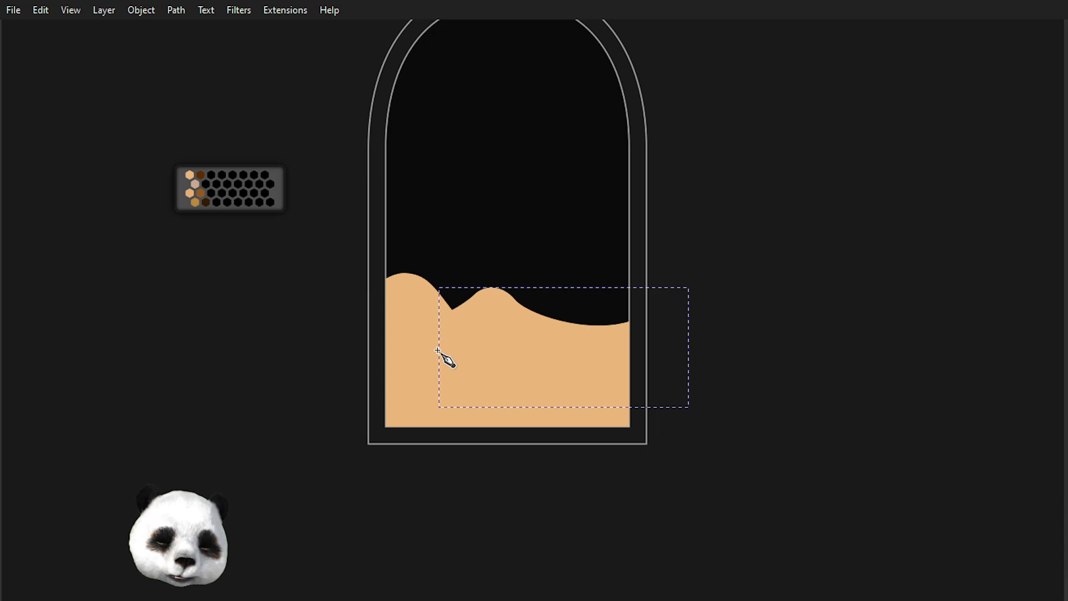
pyautogui.hotkey('ctrl', 'z')
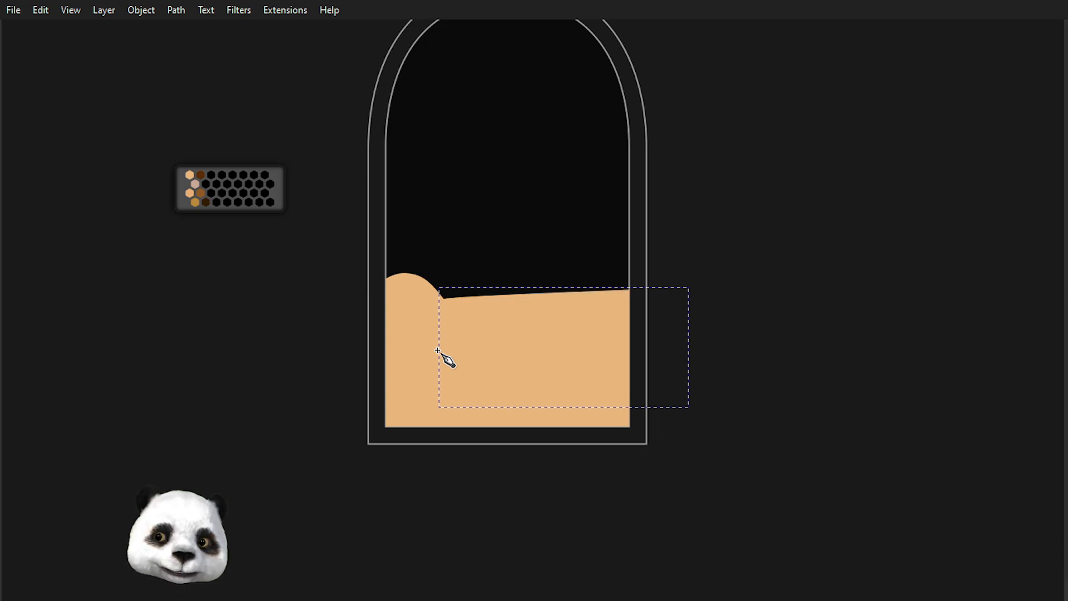
pyautogui.hotkey('ctrl', 'shift', 'z')
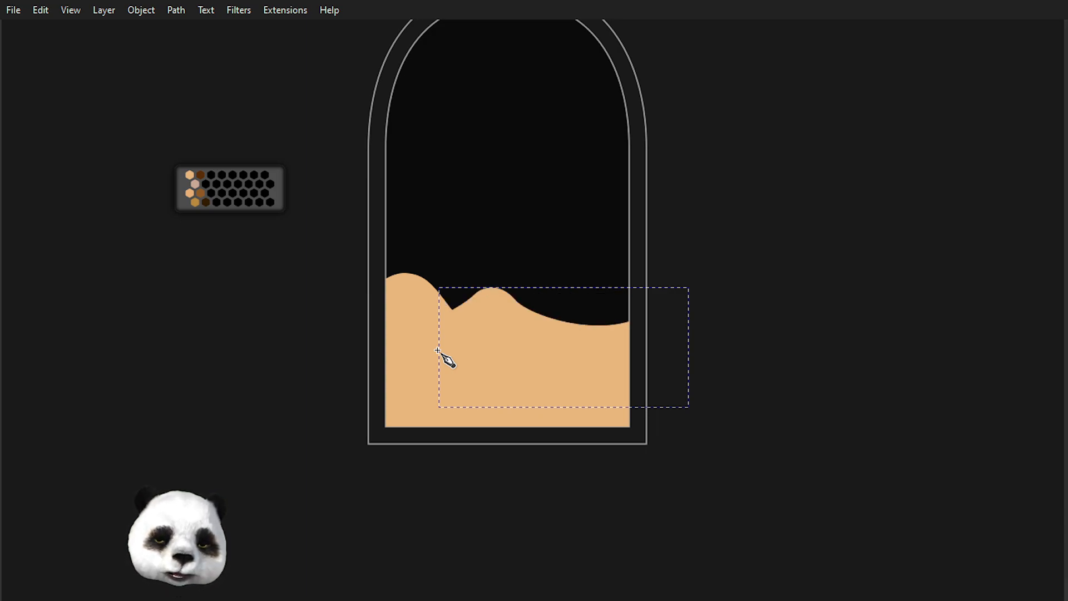
pyautogui.press('h')
pyautogui.press('s')
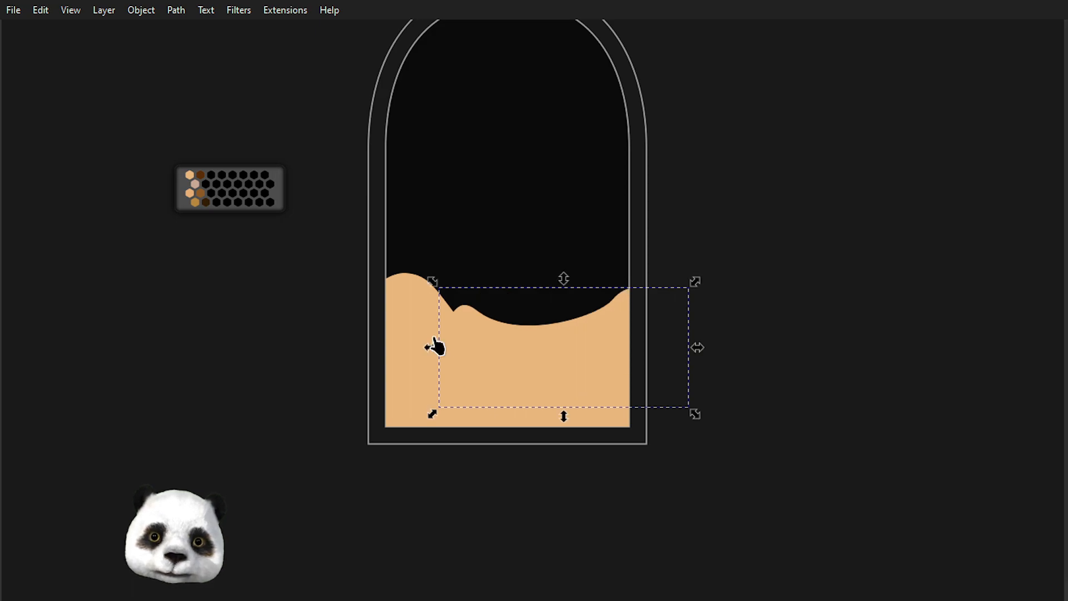
pyautogui.moveTo(599, 327); pyautogui.dragTo(557, 325)
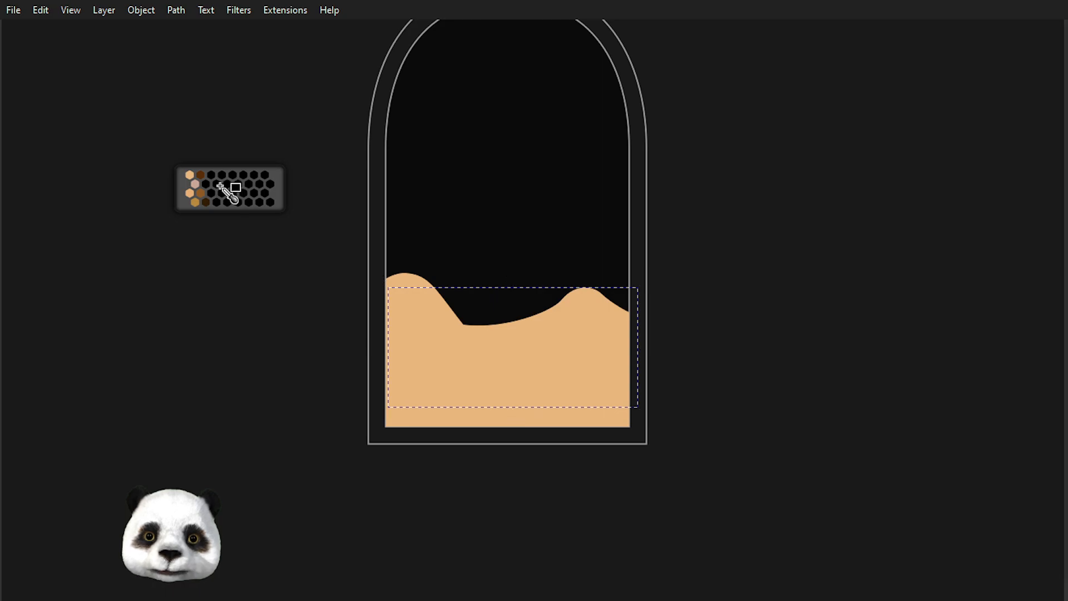
# Fill the second dune with the darker golden brown sampled from the palette and lower it behind the first dune.
pyautogui.click(196, 202)
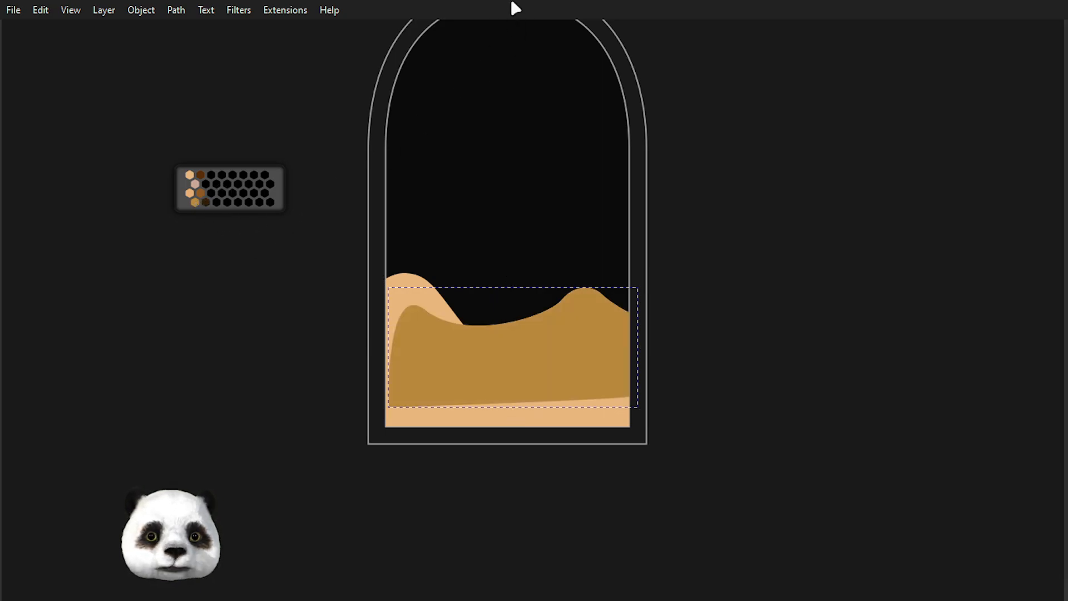
pyautogui.press('pagedown')
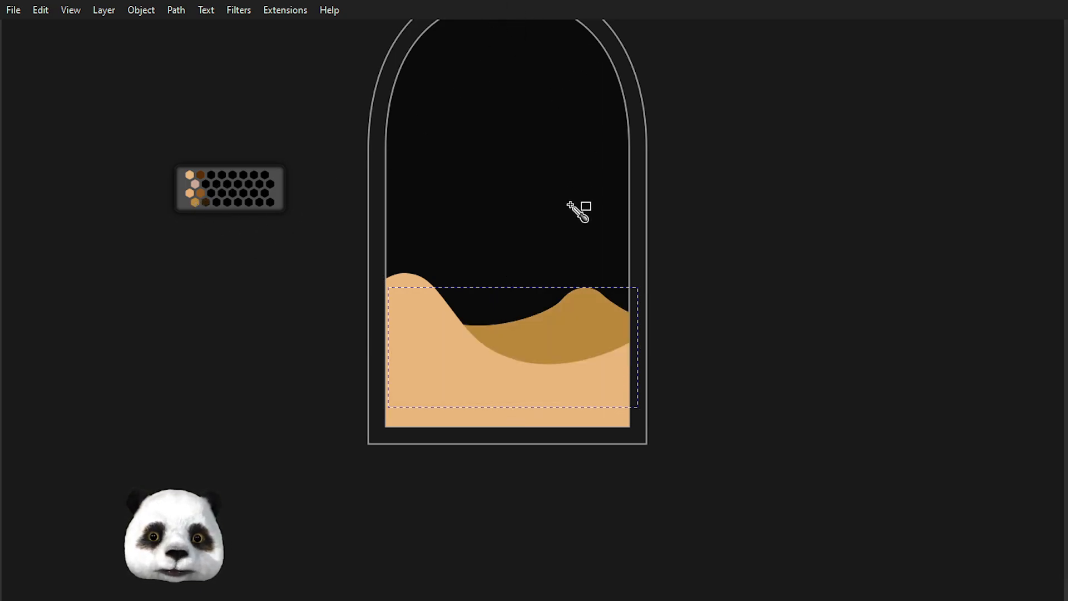
# Raise the darker dune's end node beyond the right frame edge and adjust its right crest node and handle to soften the descent.
pyautogui.press('+')
pyautogui.press('+')
pyautogui.click(599, 310)
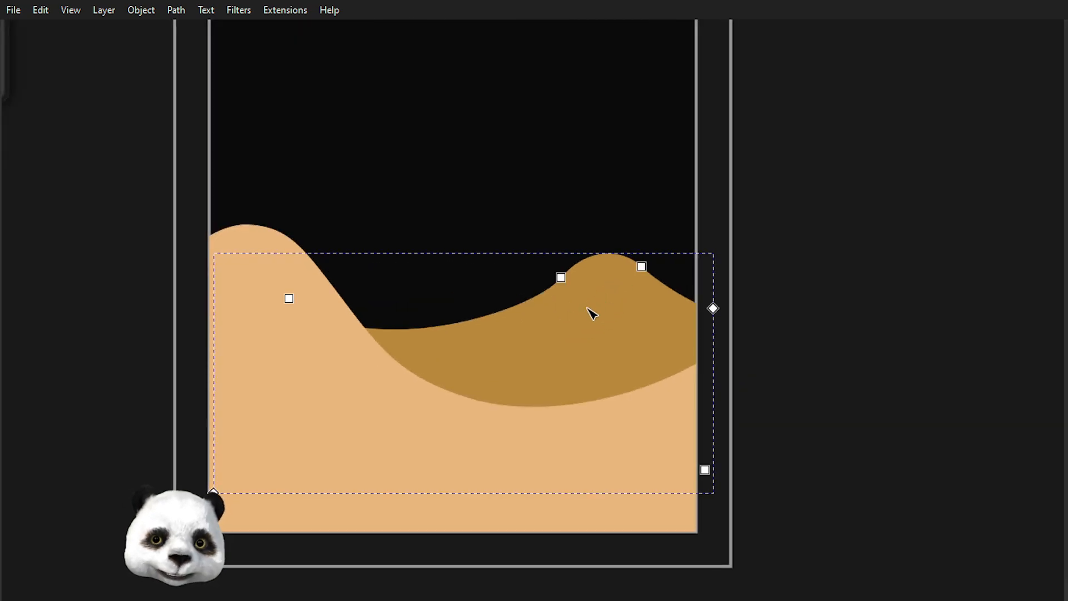
pyautogui.moveTo(714, 310); pyautogui.dragTo(724, 292)
pyautogui.moveTo(642, 267); pyautogui.dragTo(673, 276)
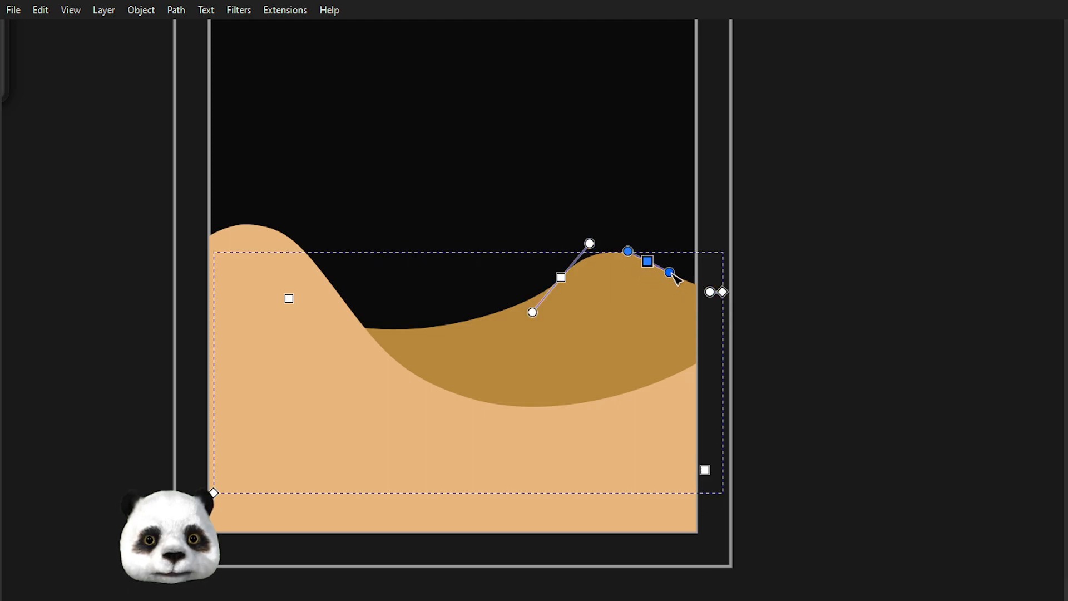
# Deepen the darker dune's valley by lowering its left crest node, lengthening its lower handle, and raising the hidden left node with a longer handle.
pyautogui.moveTo(561, 279); pyautogui.dragTo(559, 287)
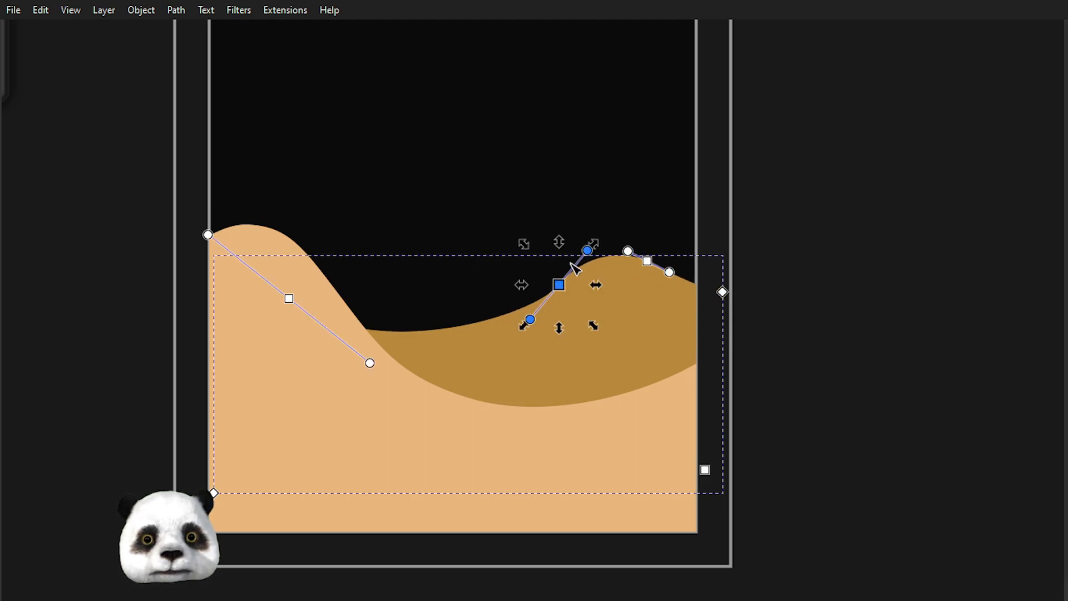
pyautogui.moveTo(530, 320); pyautogui.dragTo(511, 344)
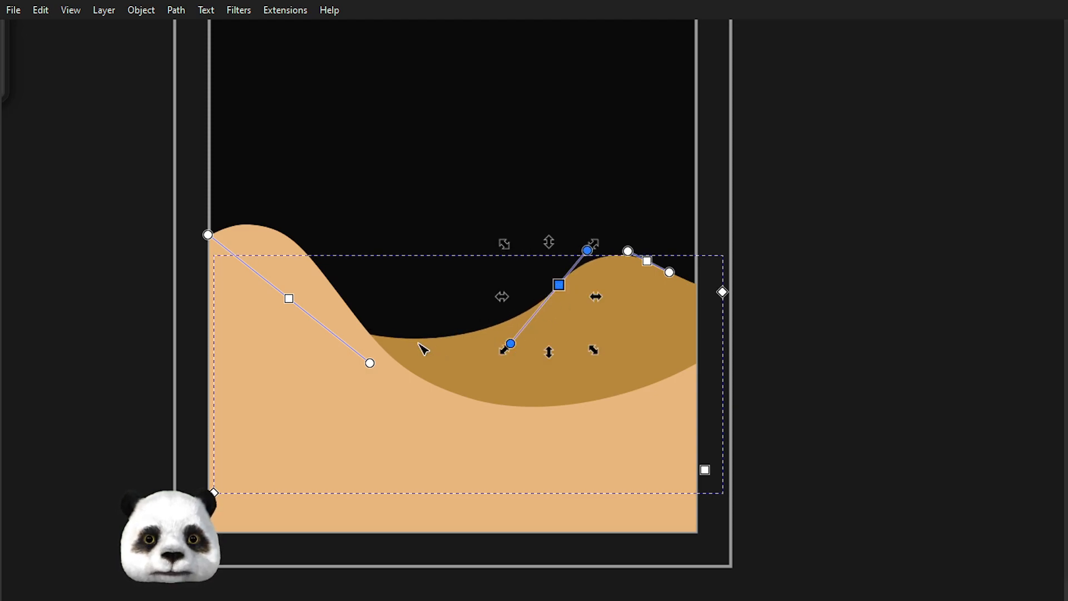
pyautogui.moveTo(290, 299); pyautogui.dragTo(295, 274)
pyautogui.moveTo(374, 338); pyautogui.dragTo(412, 375)
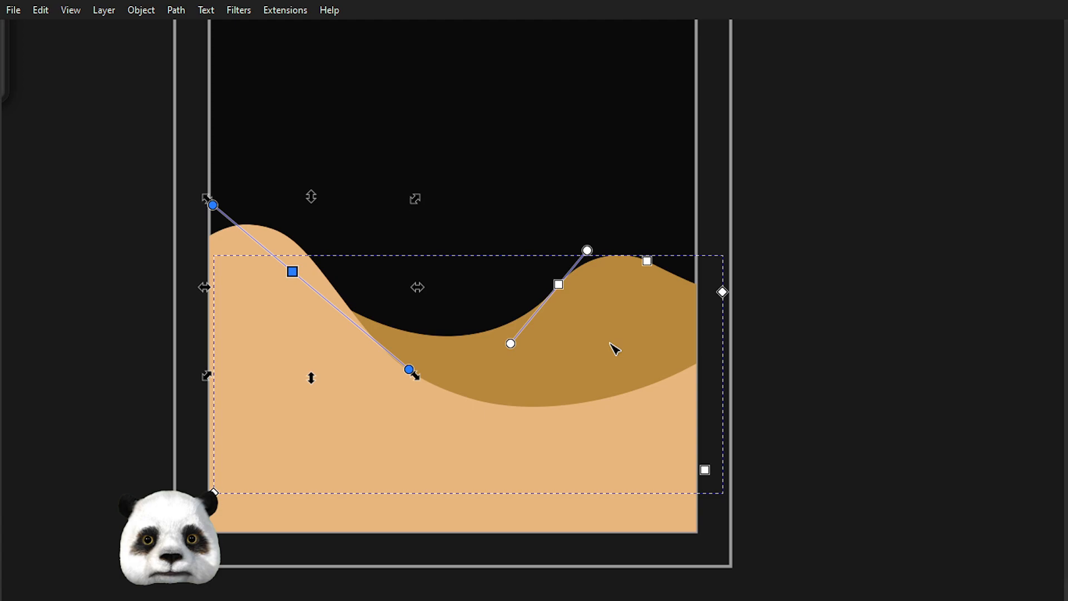
pyautogui.click(866, 265)
pyautogui.click(854, 268)
pyautogui.scroll(-3, 855, 267)
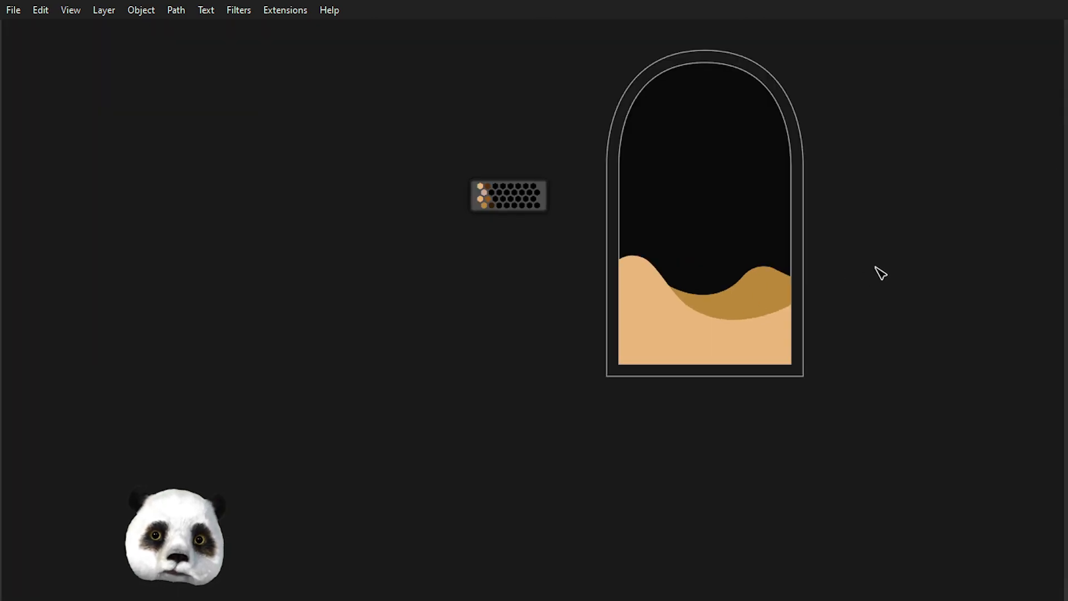
pyautogui.scroll(-1, 891, 264)
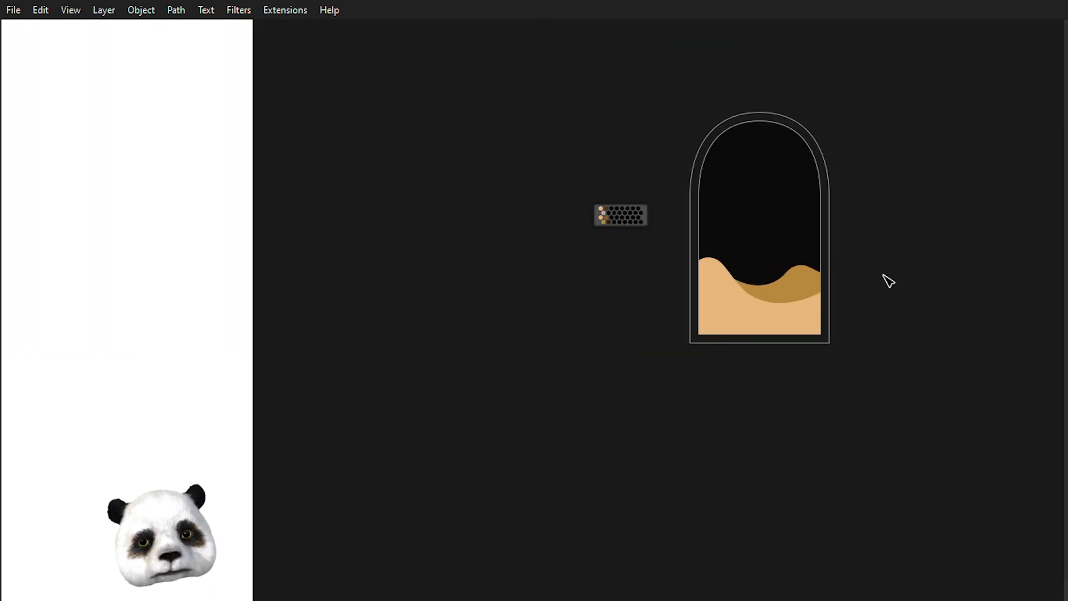
# Round and broaden the darker dune's crest by repositioning its right crest node and extending that node's handles.
pyautogui.scroll(4, 806, 259)
pyautogui.click(734, 281)
pyautogui.click(826, 306)
pyautogui.moveTo(727, 277); pyautogui.dragTo(778, 279)
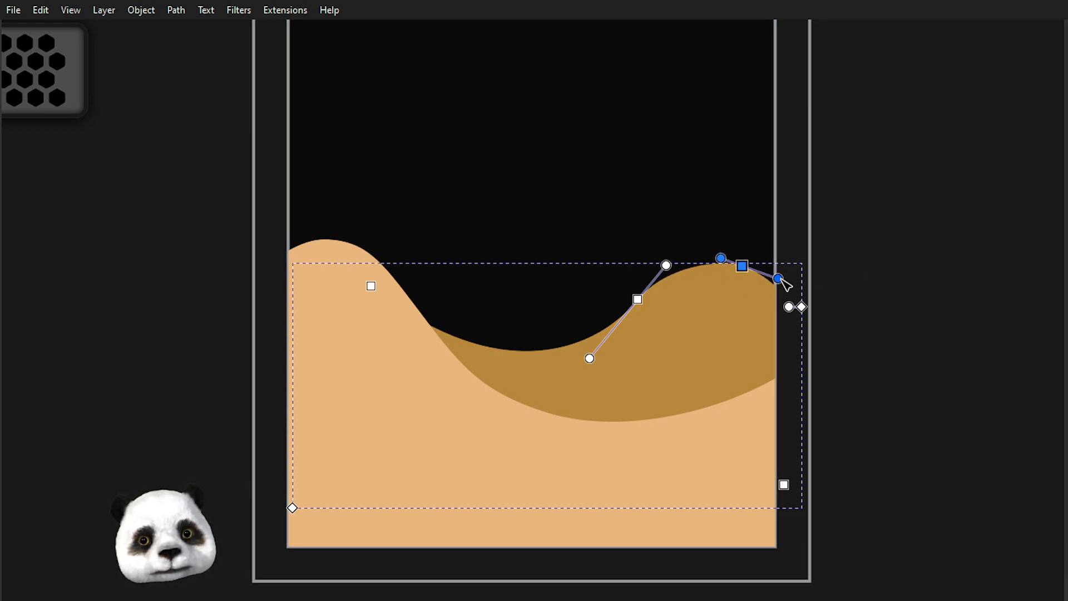
pyautogui.moveTo(722, 258); pyautogui.dragTo(708, 249)
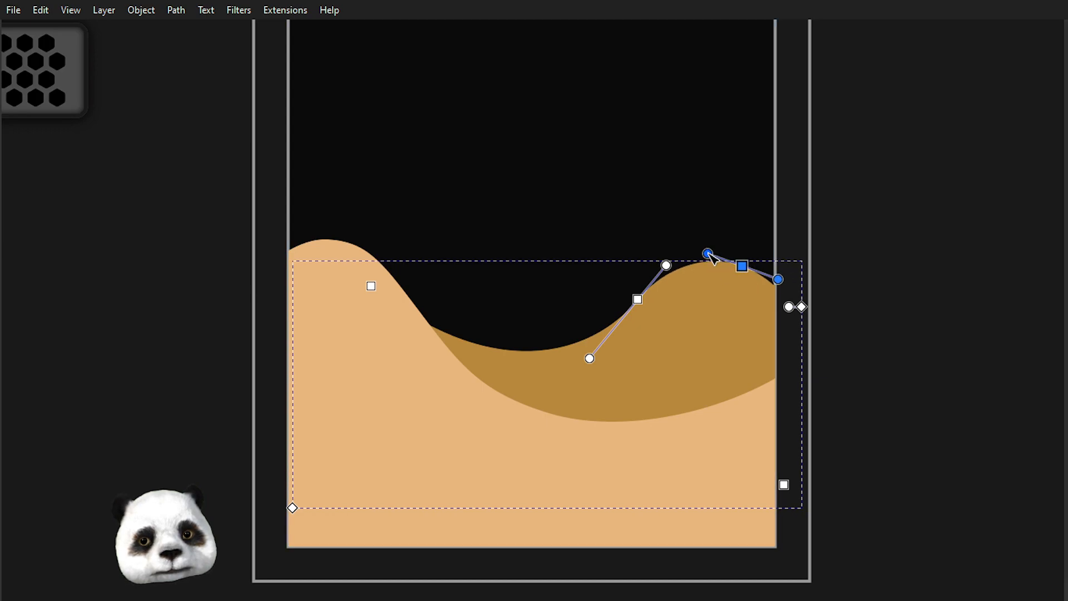
pyautogui.click(905, 260)
pyautogui.click(899, 257)
pyautogui.scroll(-4, 889, 272)
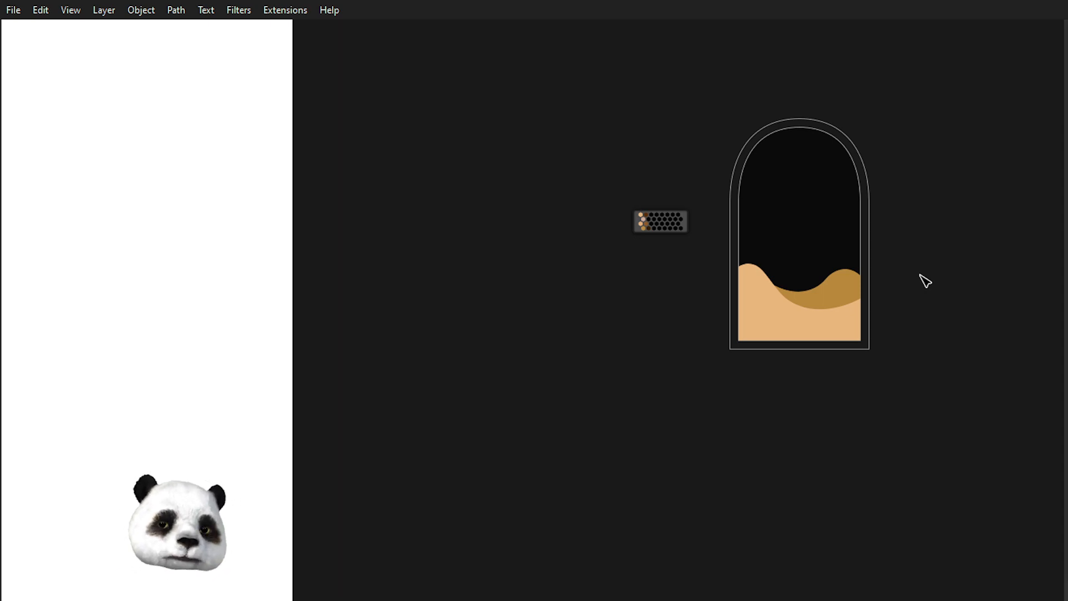
# Lower the front dune's valley and outer right nodes together, and reshape its left slope by moving the slope node and handle down.
pyautogui.scroll(4, 817, 287)
pyautogui.click(783, 386)
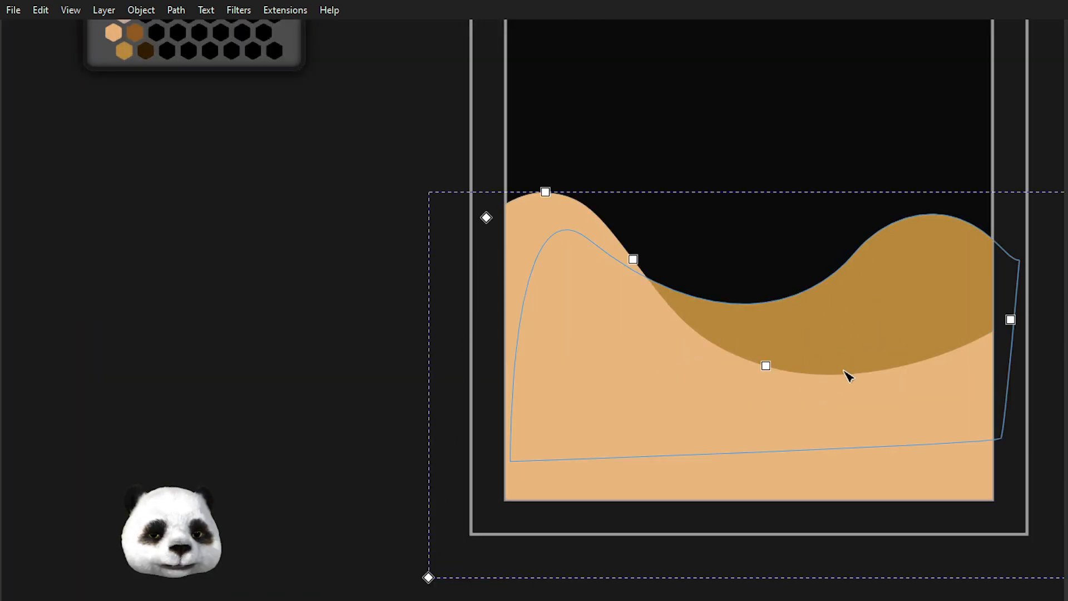
pyautogui.moveTo(781, 401); pyautogui.dragTo(514, 363)
pyautogui.moveTo(851, 237); pyautogui.dragTo(439, 484)
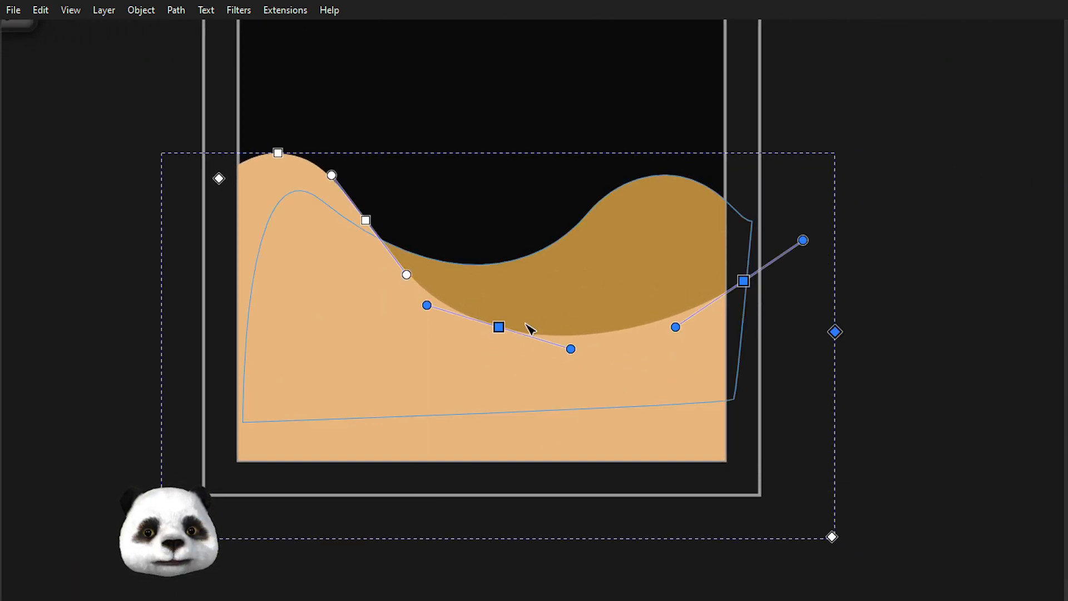
pyautogui.moveTo(499, 328); pyautogui.dragTo(533, 398)
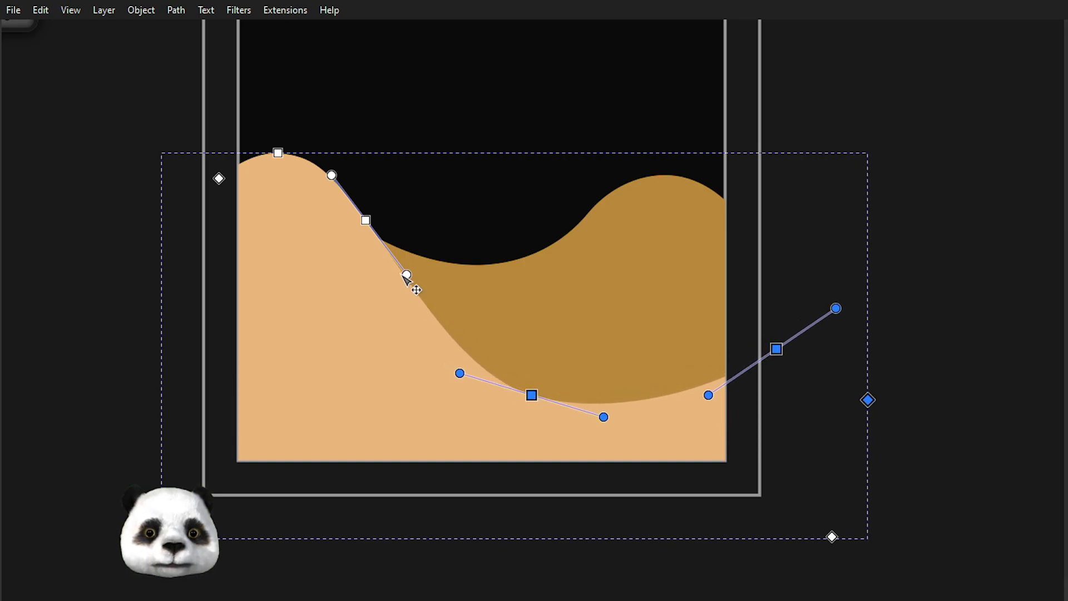
pyautogui.moveTo(407, 275); pyautogui.dragTo(405, 291)
pyautogui.moveTo(368, 221); pyautogui.dragTo(378, 249)
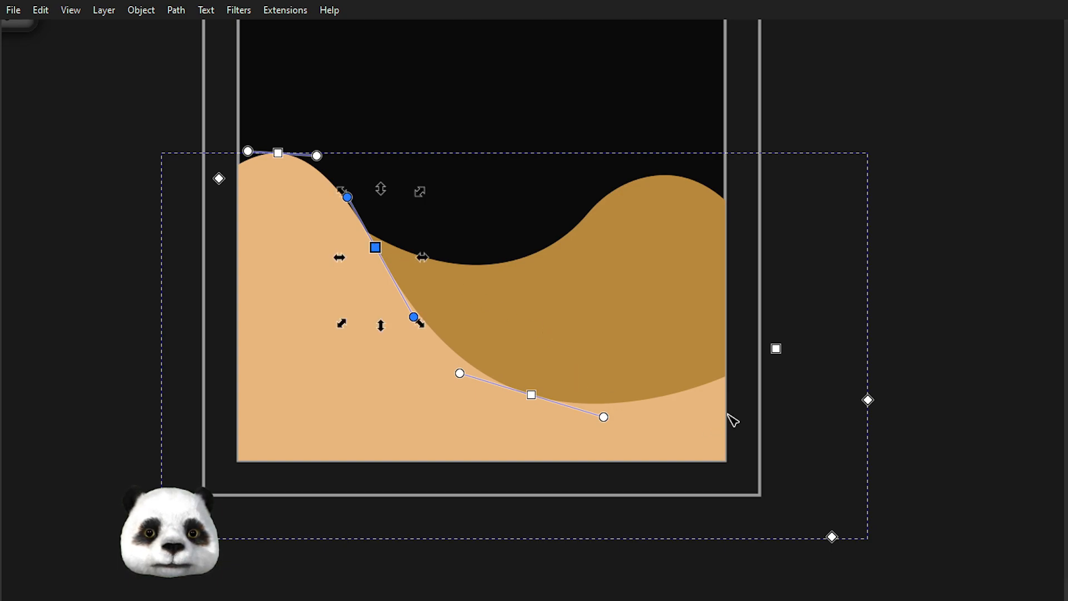
# Lower the darker dune's hidden left node to deepen its valley behind the front dune.
pyautogui.click(637, 306)
pyautogui.click(321, 200)
pyautogui.moveTo(321, 200); pyautogui.dragTo(355, 260)
pyautogui.click(996, 305)
pyautogui.click(947, 300)
pyautogui.scroll(-4, 922, 309)
pyautogui.moveTo(939, 311); pyautogui.dragTo(794, 380)
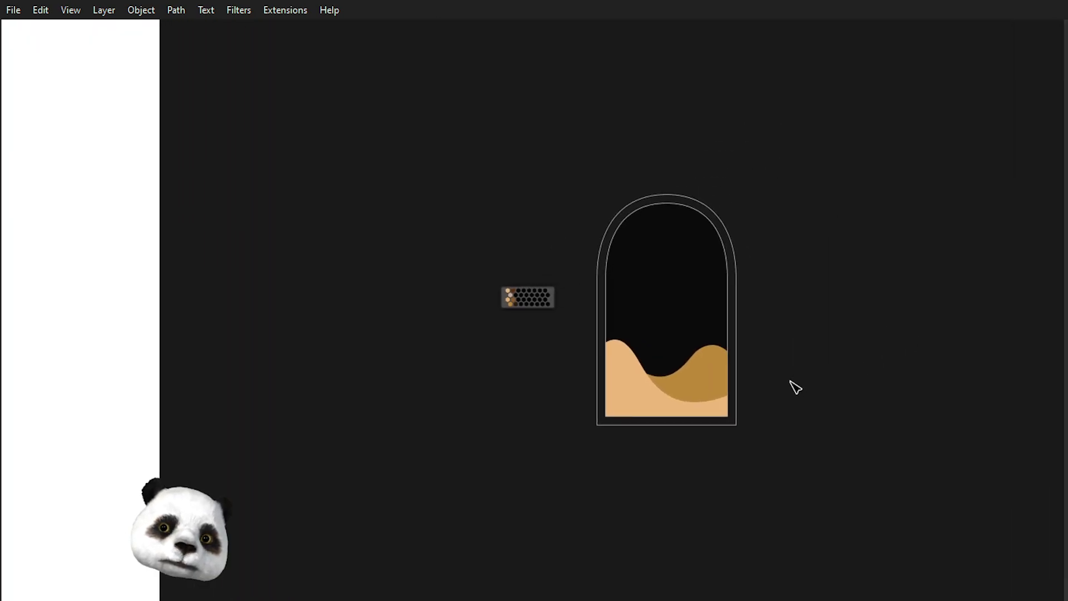
# Raise the front dune's node just outside the right frame edge so its surface climbs more steeply there.
pyautogui.scroll(2, 765, 389)
pyautogui.click(672, 435)
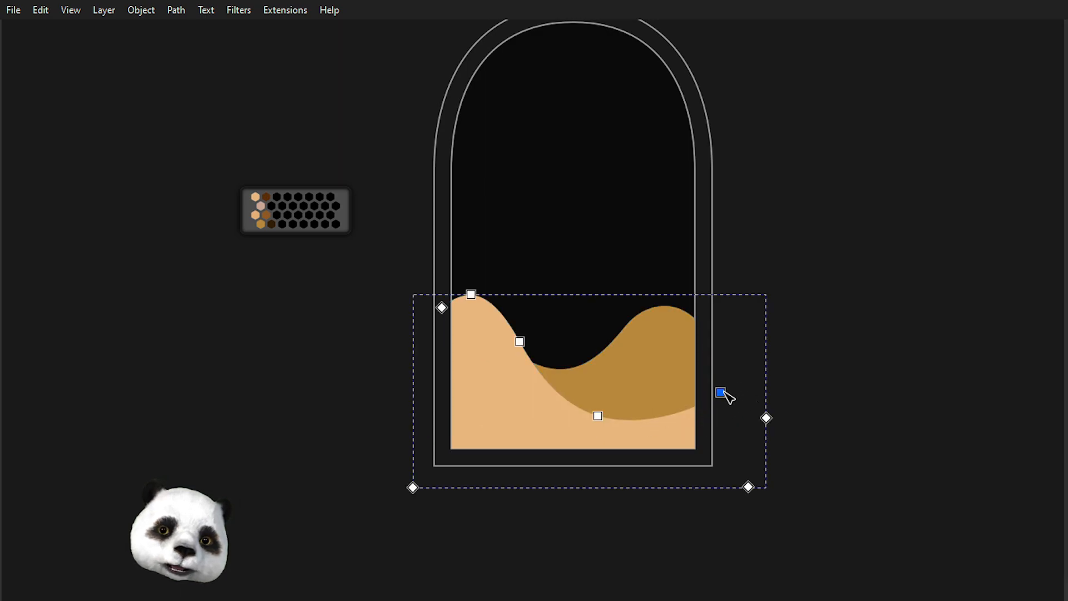
pyautogui.moveTo(725, 389); pyautogui.dragTo(727, 369)
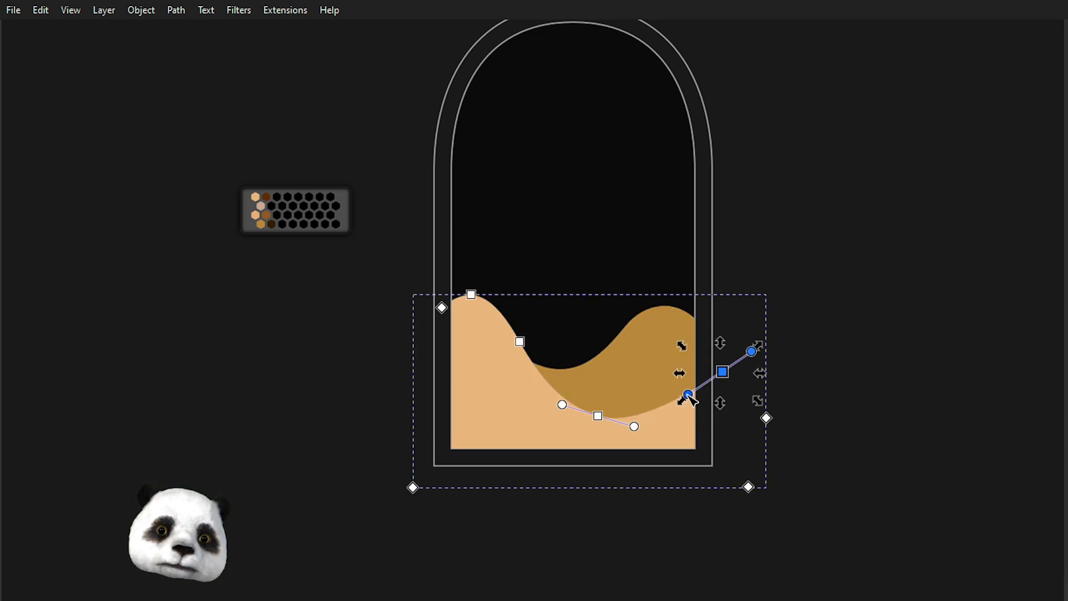
pyautogui.click(886, 307)
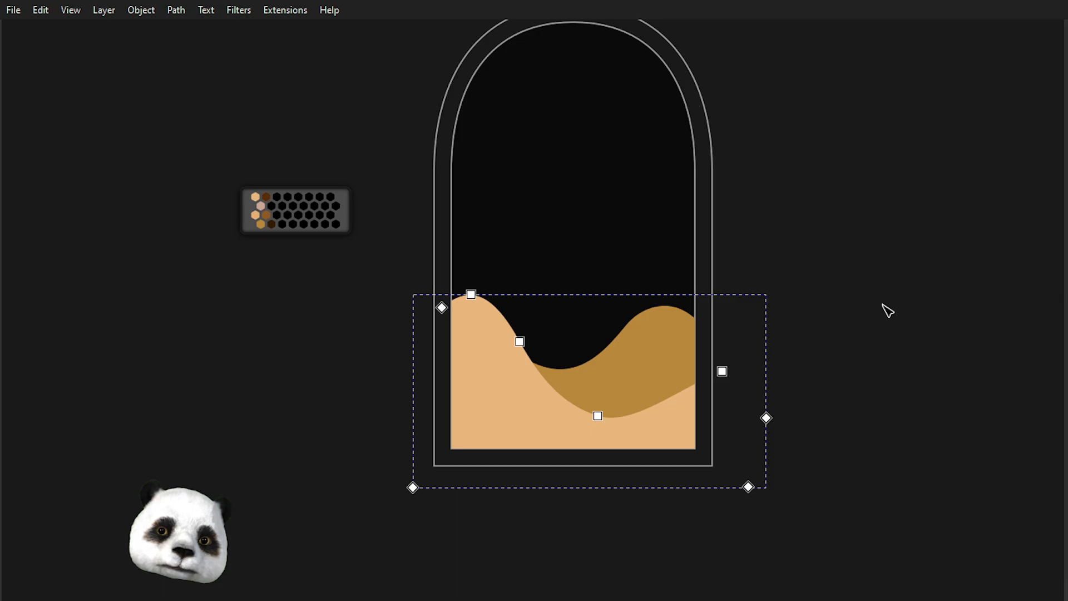
pyautogui.click(884, 317)
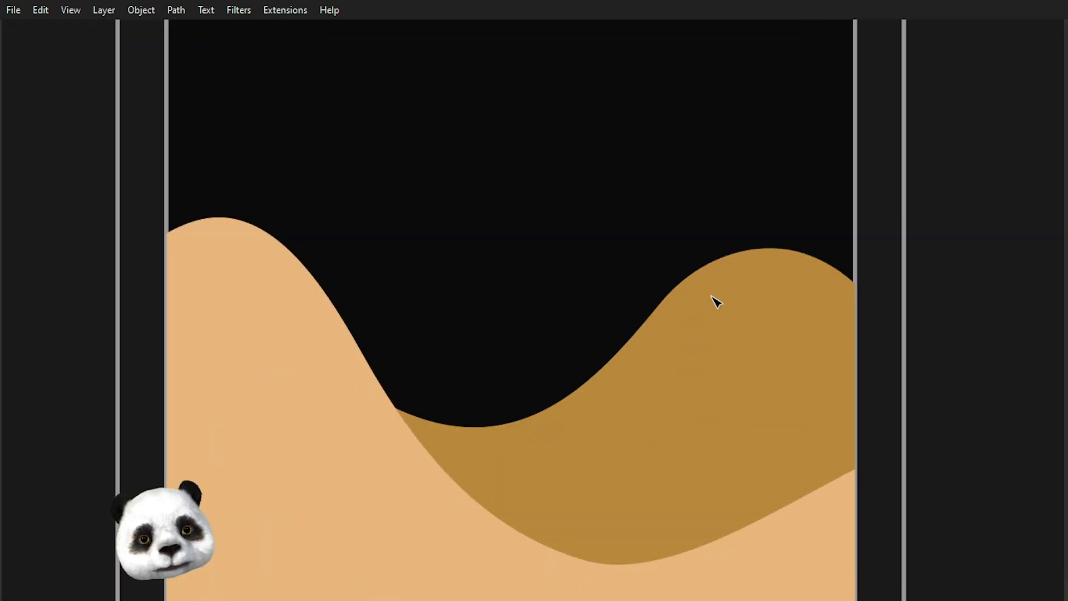
# Narrow the darker dune's crest by moving its left slope node down and toward the right frame edge.
pyautogui.click(689, 303)
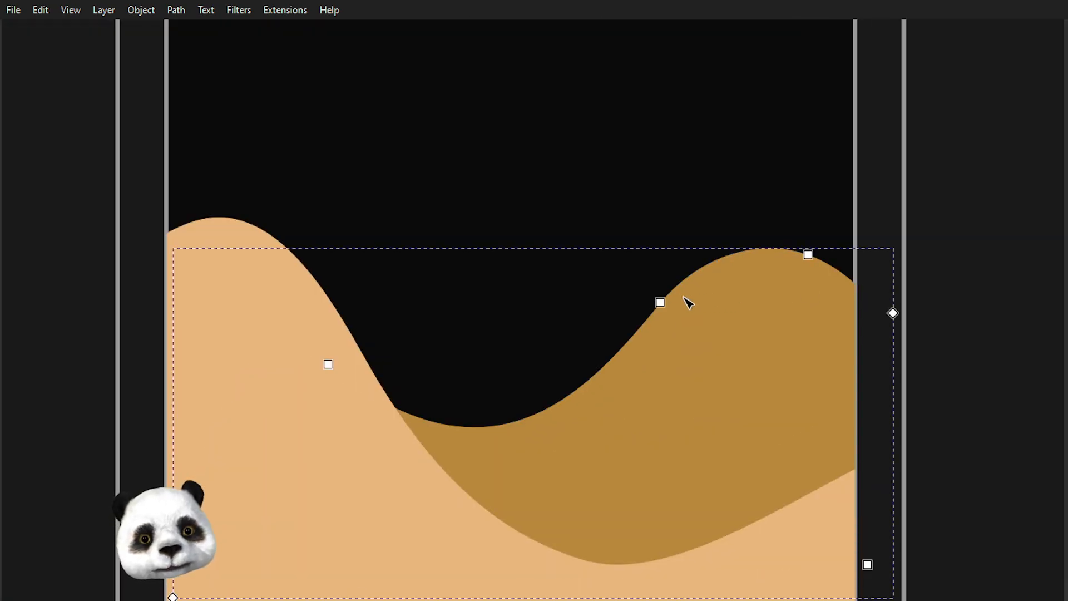
pyautogui.moveTo(663, 307); pyautogui.dragTo(687, 320)
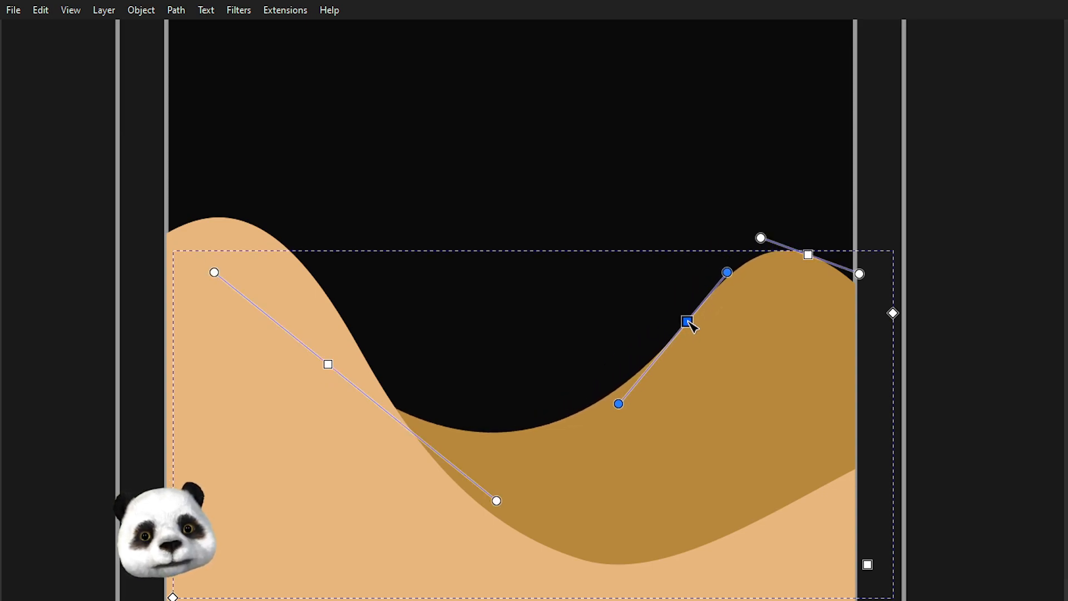
pyautogui.click(1000, 252)
pyautogui.click(995, 246)
pyautogui.scroll(-3, 995, 250)
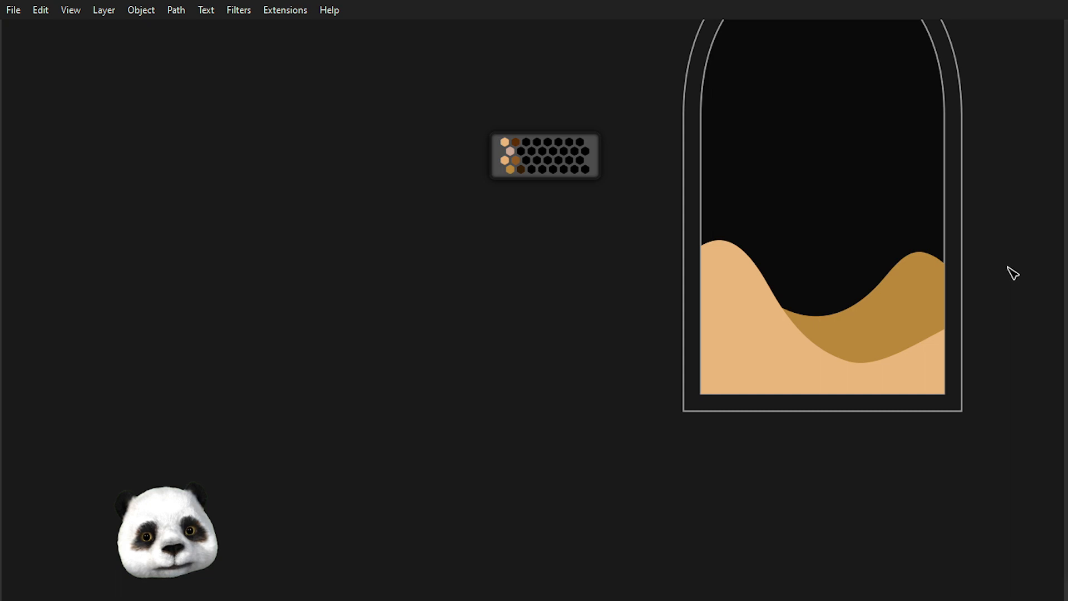
pyautogui.moveTo(1006, 265); pyautogui.dragTo(818, 327)
pyautogui.scroll(-2, 818, 328)
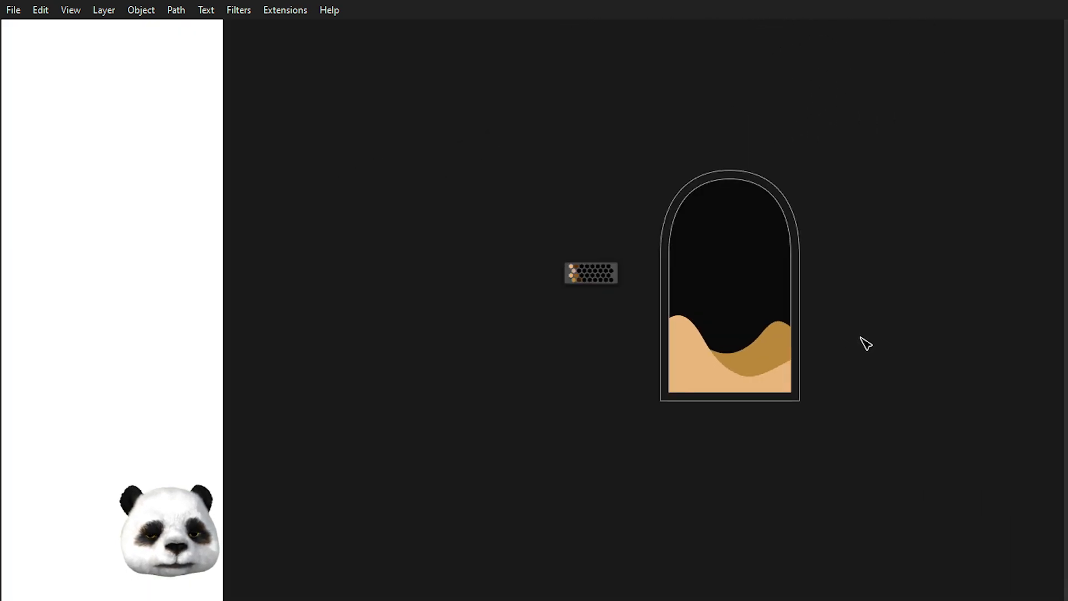
pyautogui.scroll(3, 830, 325)
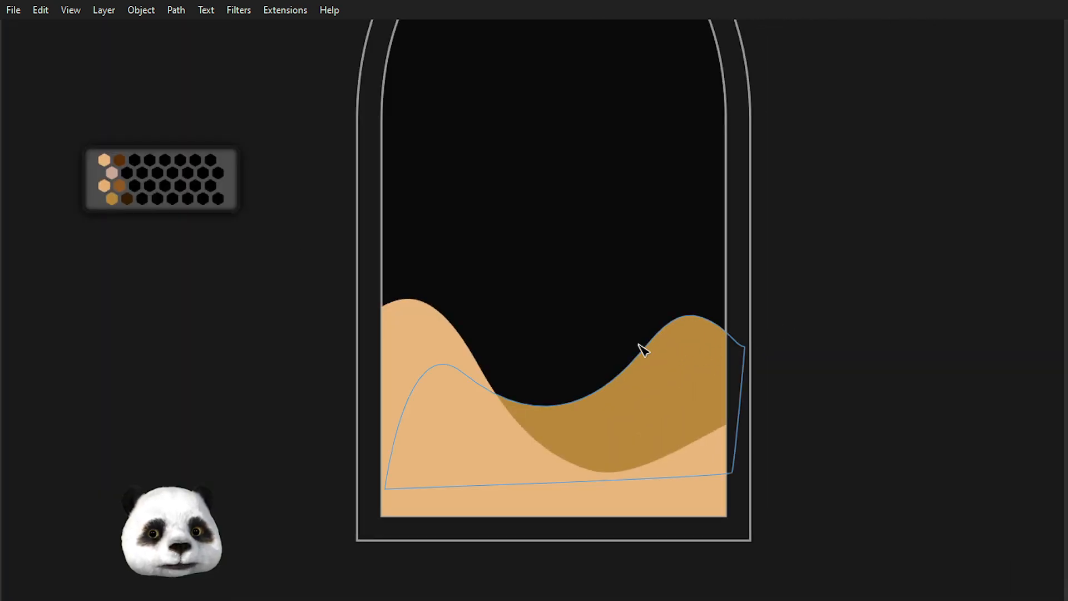
# Lower the darker dune's crest and right end nodes together, and extend the left node's handle to deepen the valley.
pyautogui.click(680, 313)
pyautogui.click(678, 334)
pyautogui.moveTo(586, 295); pyautogui.dragTo(770, 374)
pyautogui.moveTo(646, 355); pyautogui.dragTo(645, 370)
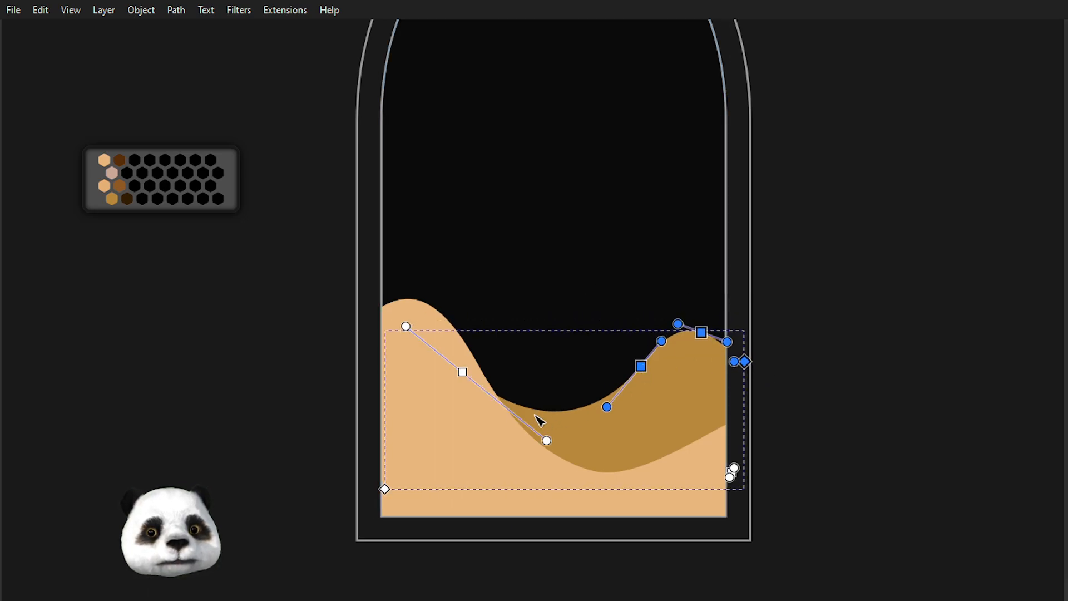
pyautogui.moveTo(546, 441); pyautogui.dragTo(565, 460)
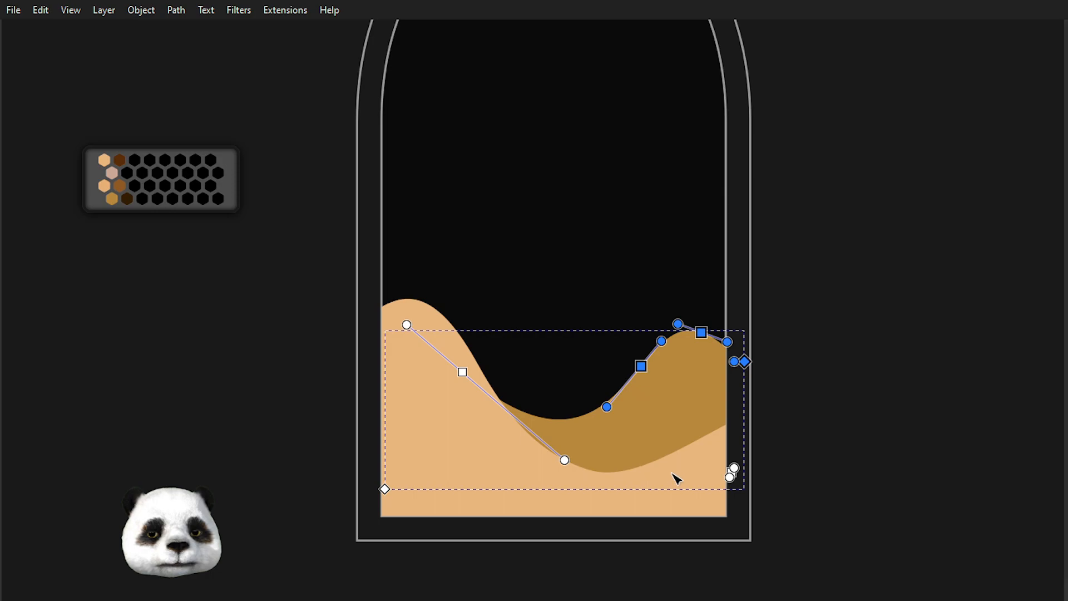
# Flatten the handles of the front dune's valley node and outer right node to smooth its curve.
pyautogui.click(690, 464)
pyautogui.click(589, 470)
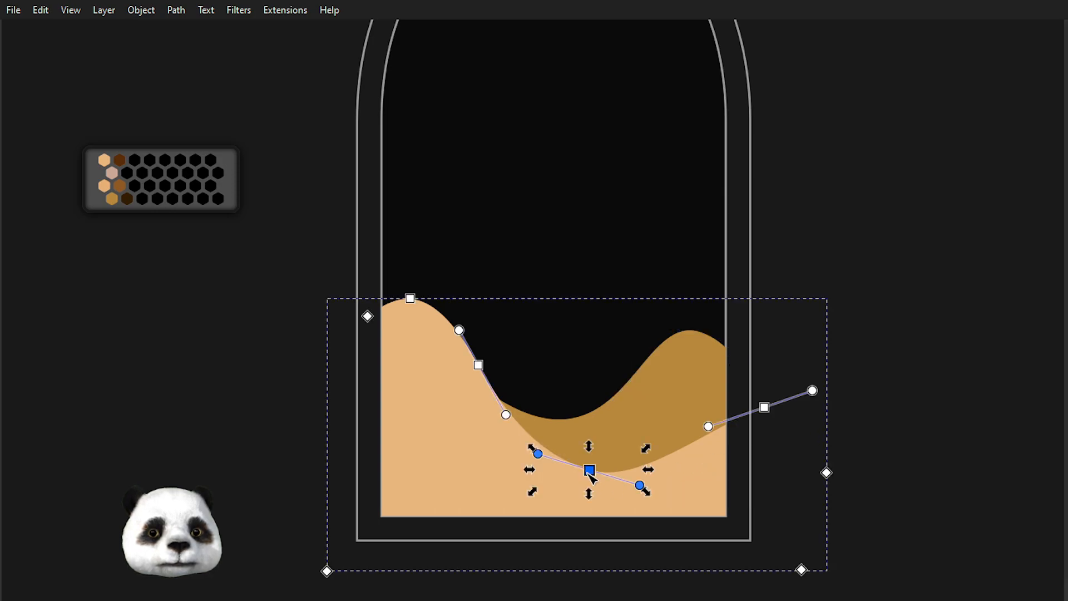
pyautogui.moveTo(539, 456); pyautogui.dragTo(536, 462)
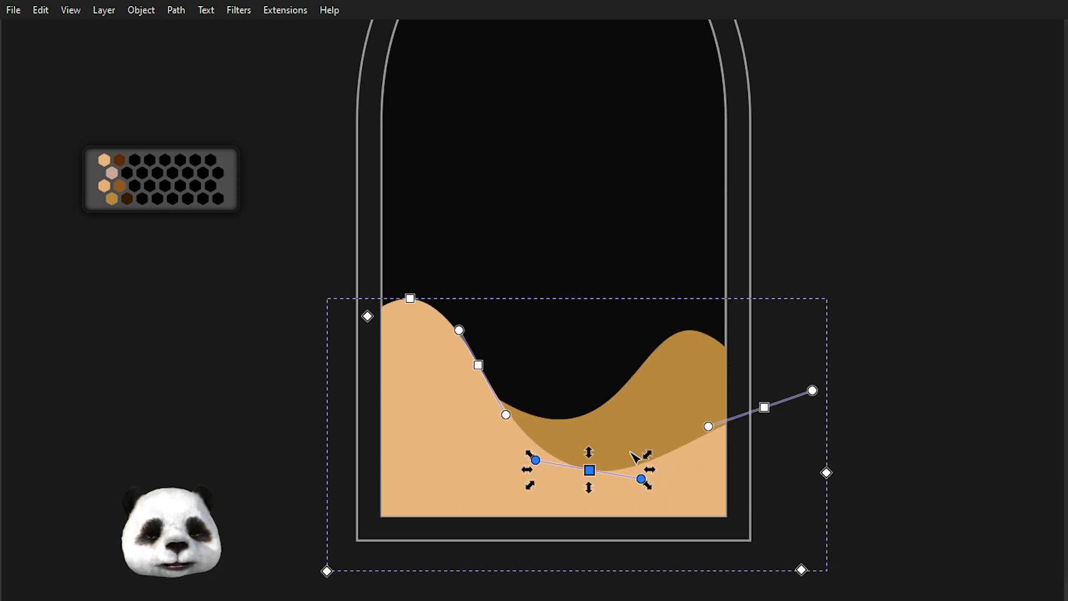
pyautogui.click(892, 401)
pyautogui.click(920, 347)
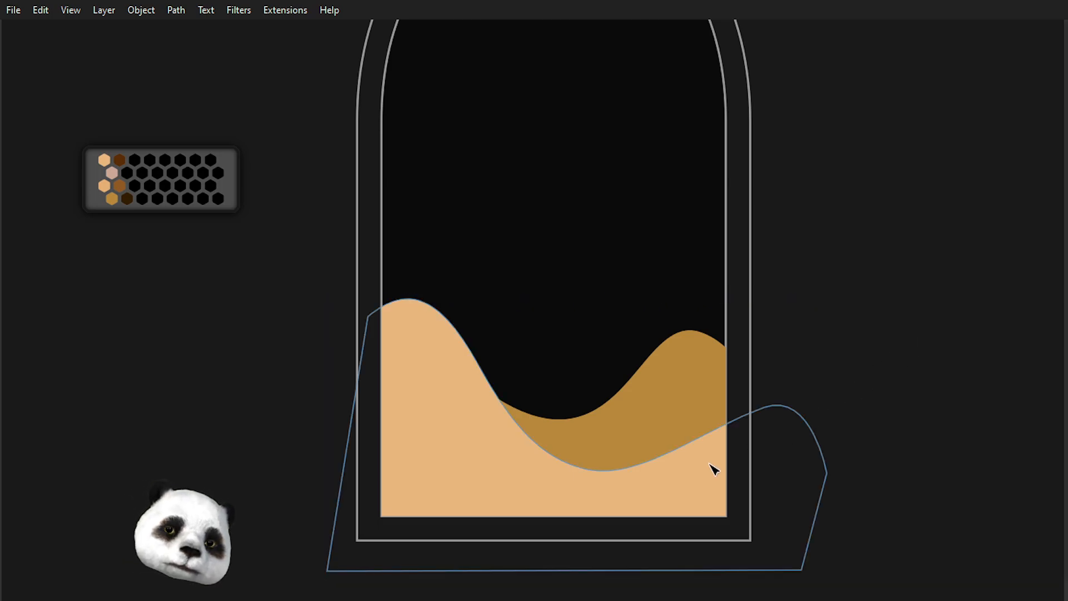
pyautogui.click(758, 418)
pyautogui.click(765, 408)
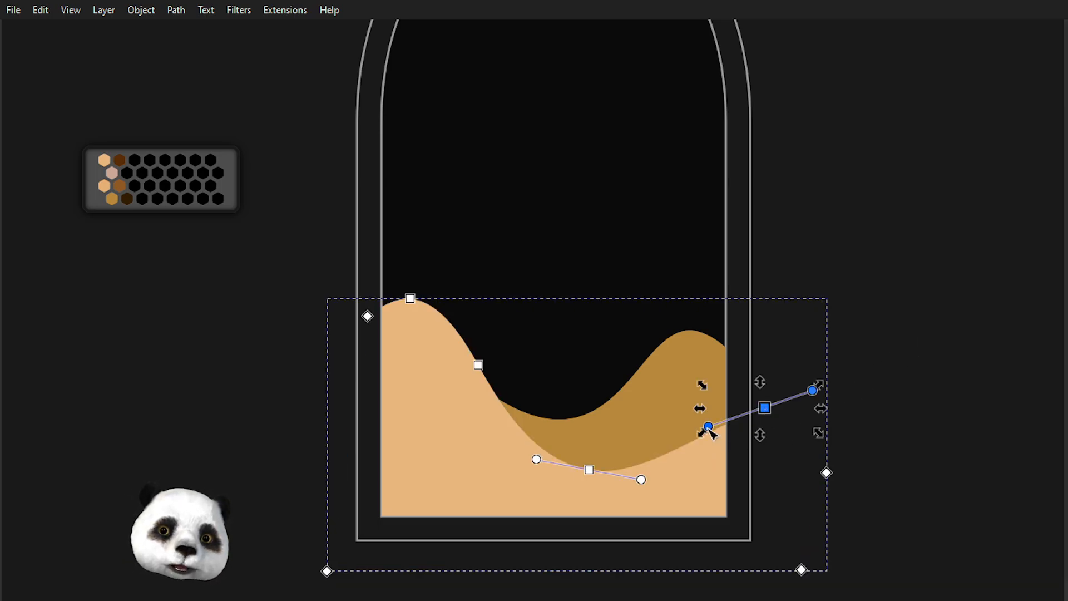
pyautogui.moveTo(701, 426); pyautogui.dragTo(695, 422)
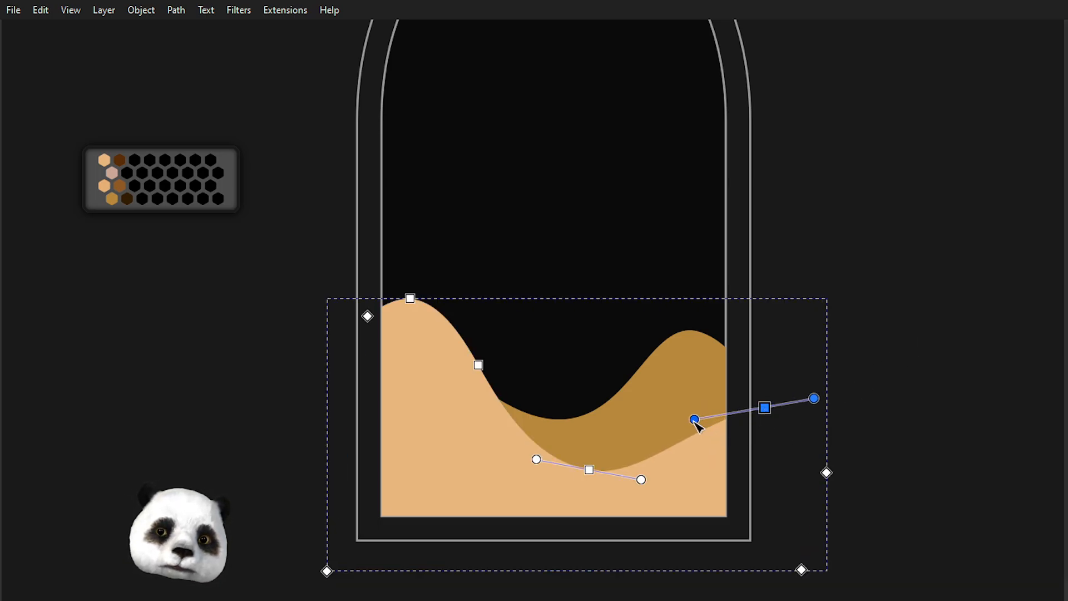
pyautogui.click(904, 294)
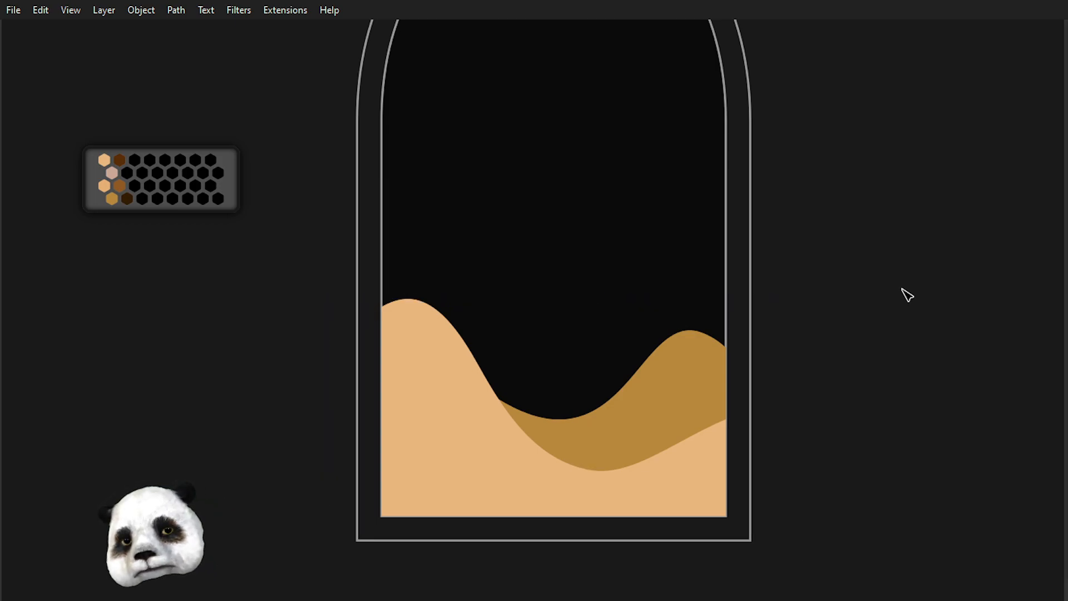
# Lower the front dune's outer right node slightly and raise its inner handle to ease the rise toward the frame edge.
pyautogui.scroll(-4, 900, 299)
pyautogui.scroll(2, 930, 296)
pyautogui.scroll(4, 854, 377)
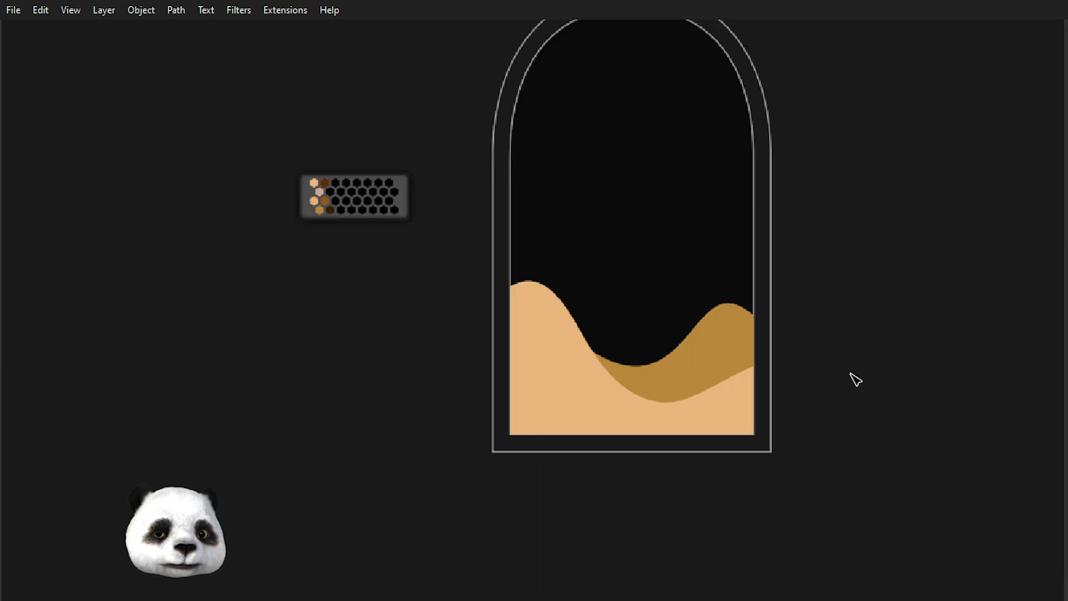
pyautogui.click(643, 346)
pyautogui.moveTo(778, 293); pyautogui.dragTo(776, 326)
pyautogui.moveTo(637, 352); pyautogui.dragTo(646, 316)
pyautogui.click(966, 223)
pyautogui.click(967, 227)
pyautogui.scroll(-5, 969, 231)
pyautogui.moveTo(980, 239); pyautogui.dragTo(875, 309)
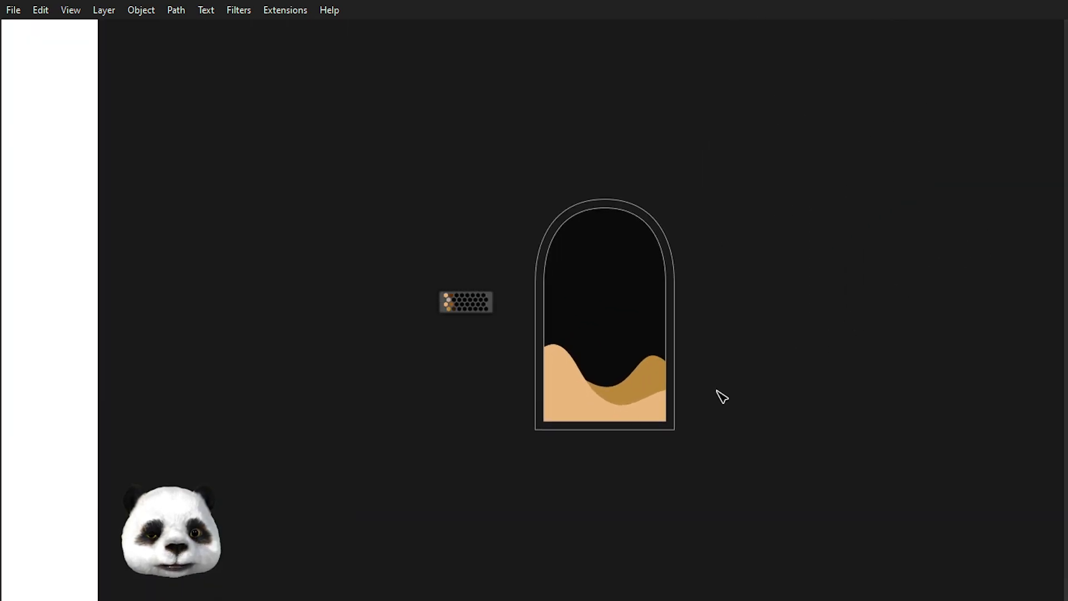
pyautogui.scroll(3, 889, 278)
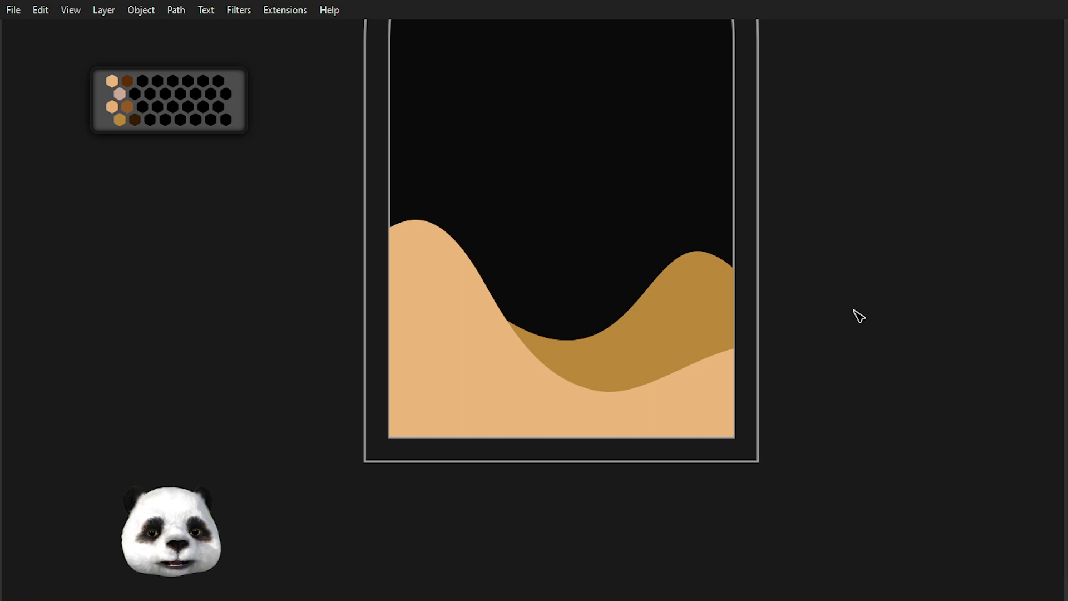
# Pull the lower handle of the darker dune's left node leftward to shift its valley toward the front dune.
pyautogui.click(616, 336)
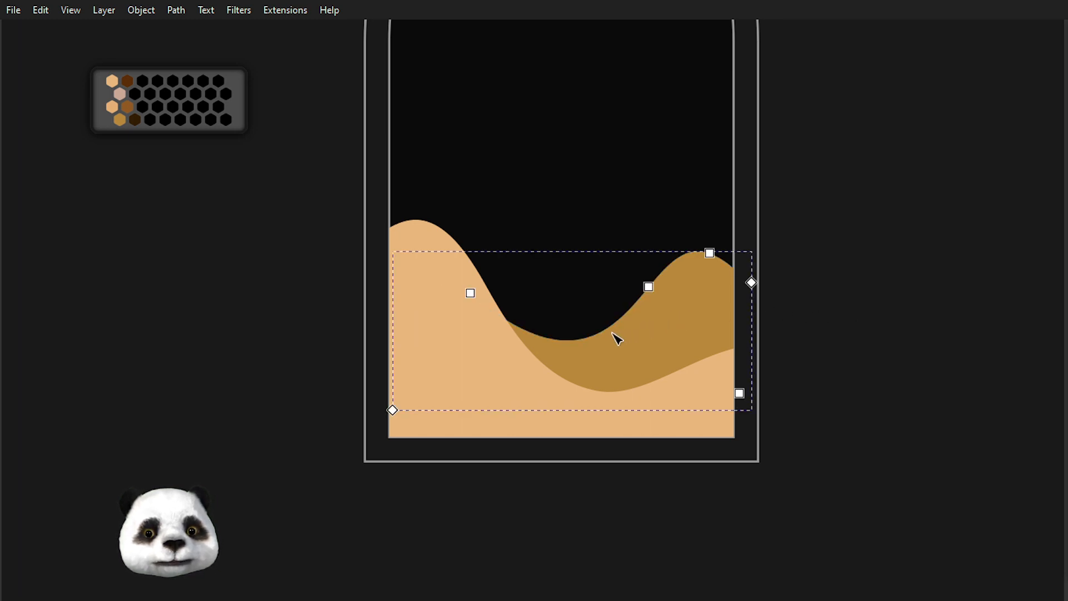
pyautogui.click(648, 287)
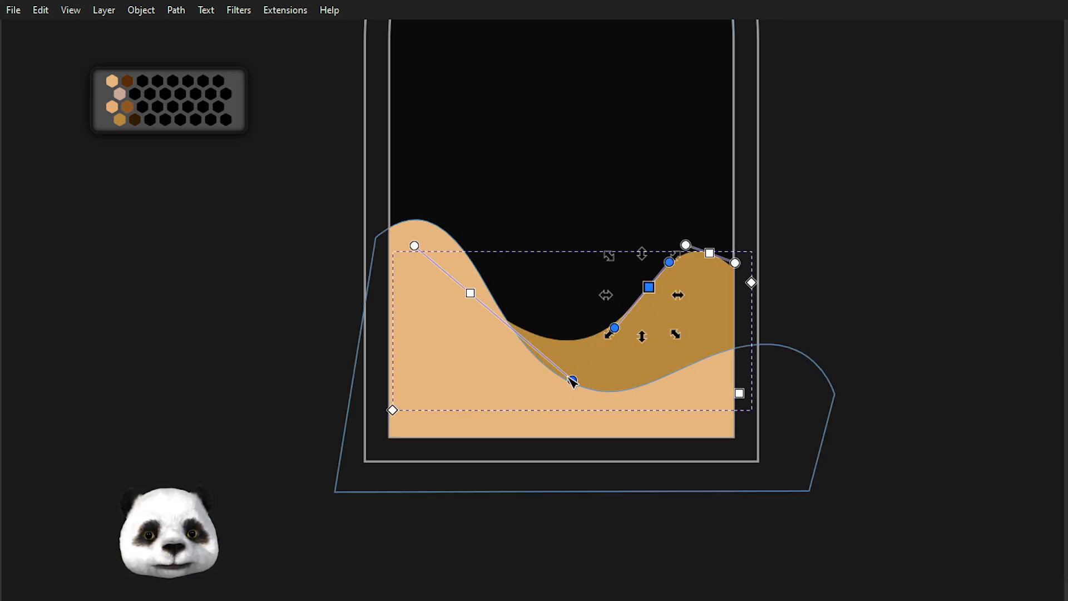
pyautogui.moveTo(573, 382); pyautogui.dragTo(548, 384)
pyautogui.click(940, 251)
pyautogui.click(938, 253)
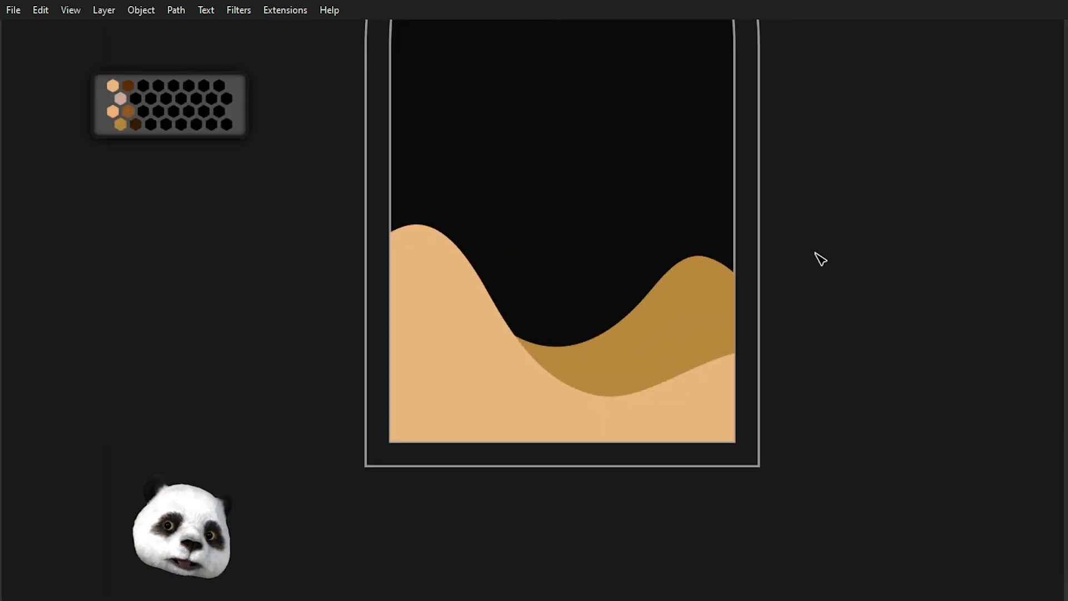
# Move the darker dune's right end node slightly outward and flatten the crest node's handles to soften the slope at the frame edge.
pyautogui.click(745, 285)
pyautogui.click(752, 287)
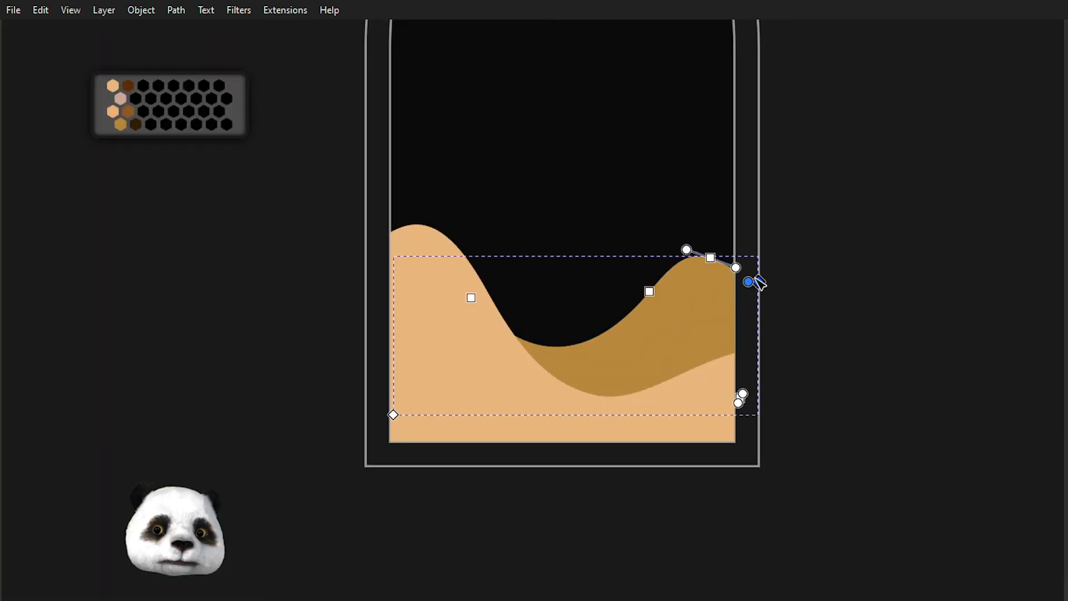
pyautogui.moveTo(735, 269); pyautogui.dragTo(740, 264)
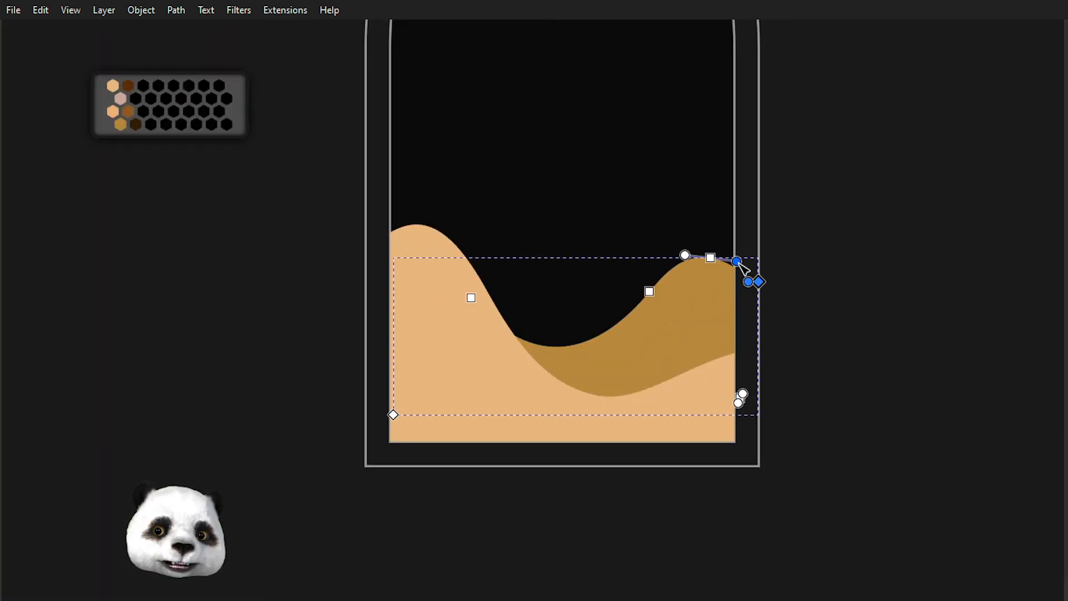
pyautogui.click(862, 268)
pyautogui.click(865, 275)
pyautogui.click(755, 287)
pyautogui.click(751, 286)
pyautogui.click(883, 296)
pyautogui.click(870, 328)
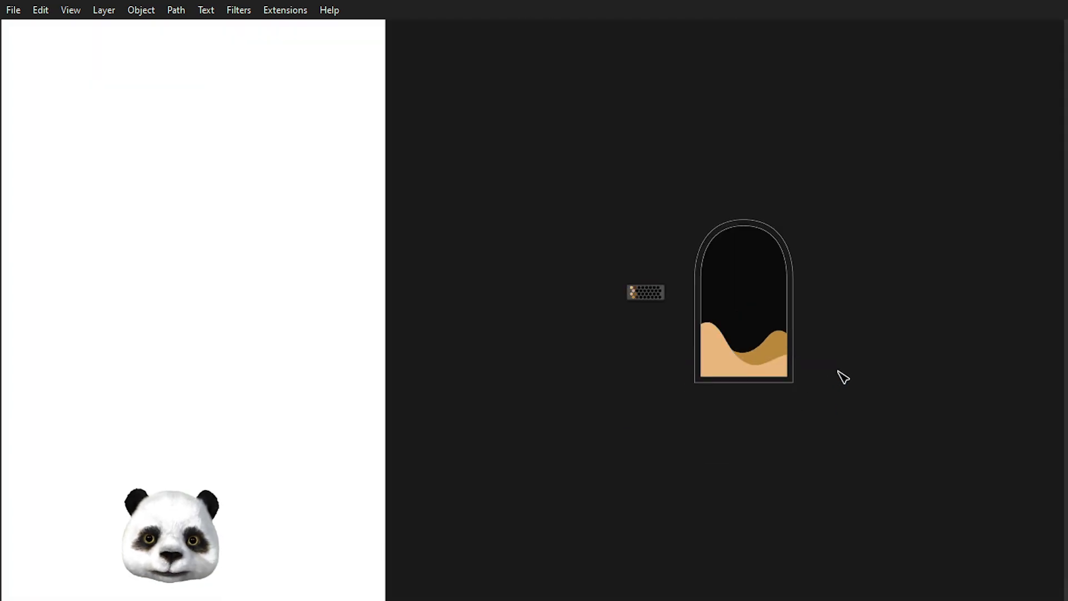
# Select the front dune and open the Filter Editor.
pyautogui.scroll(4, 835, 367)
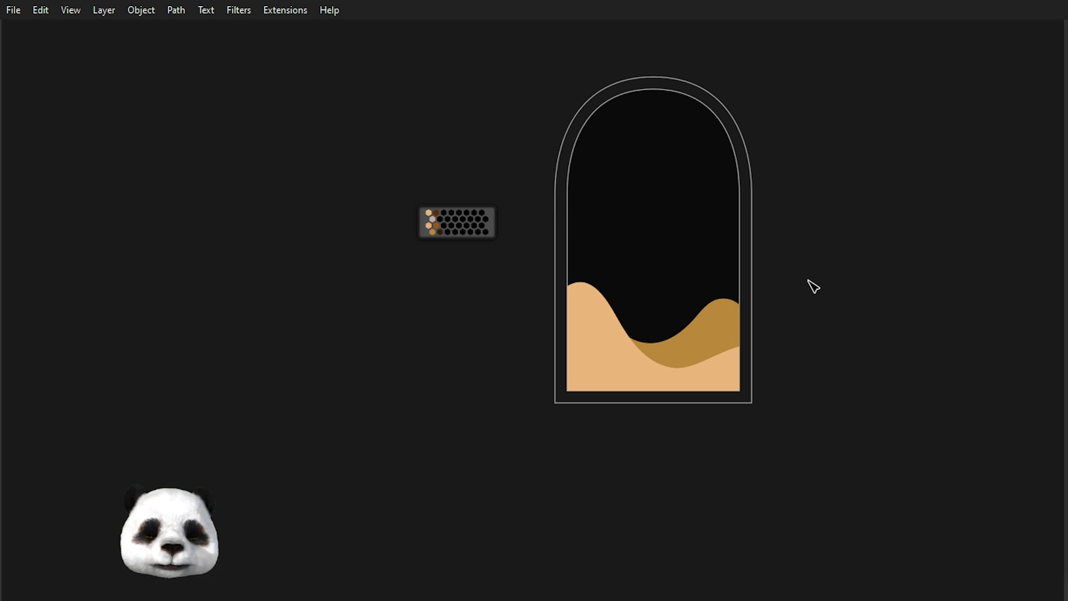
pyautogui.scroll(1, 771, 283)
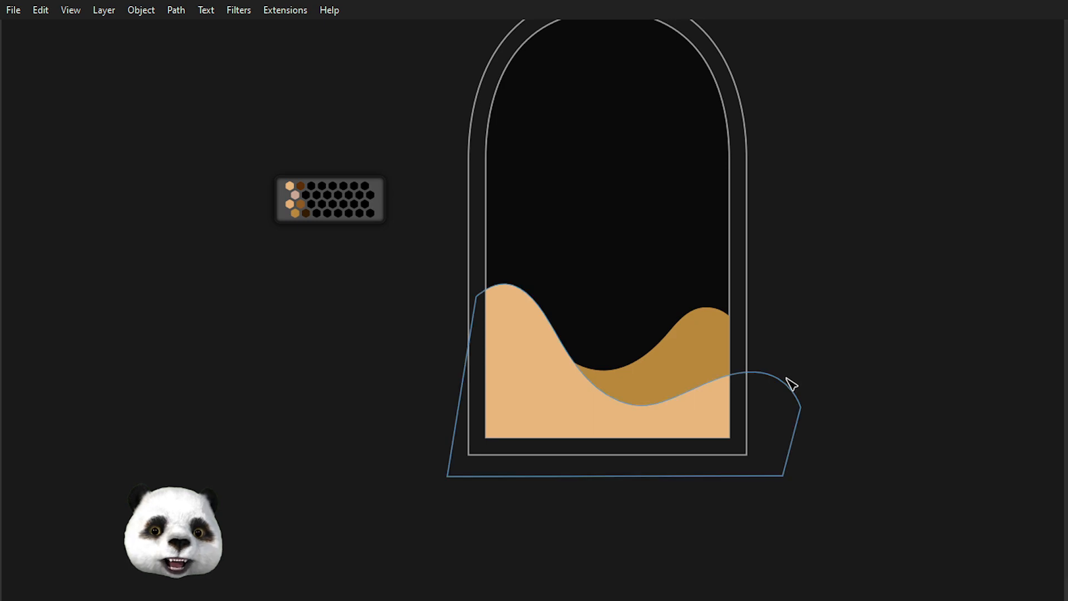
pyautogui.click(569, 406)
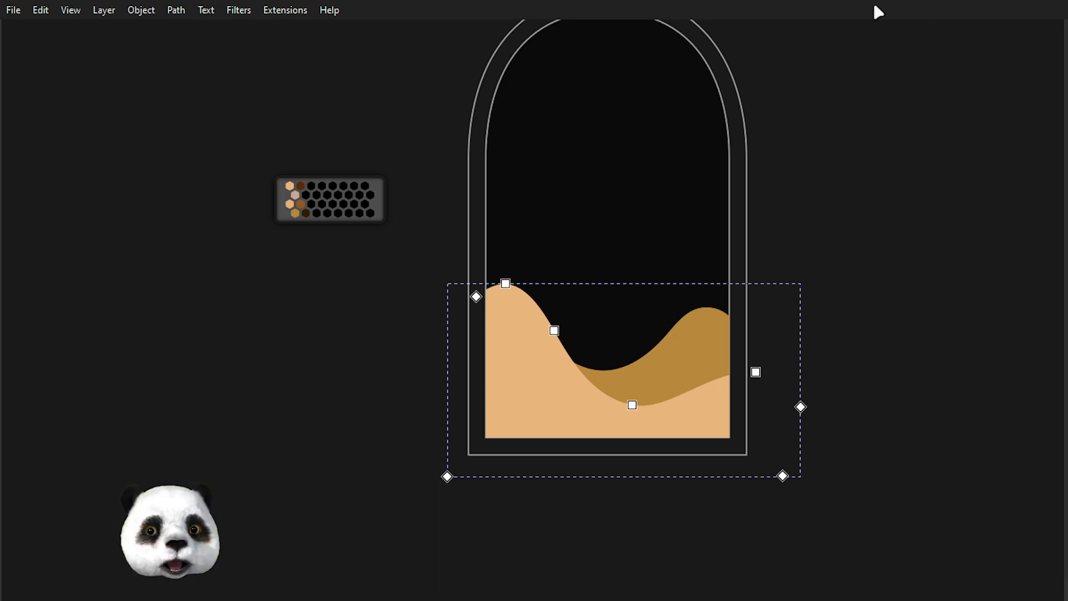
pyautogui.click(231, 16)
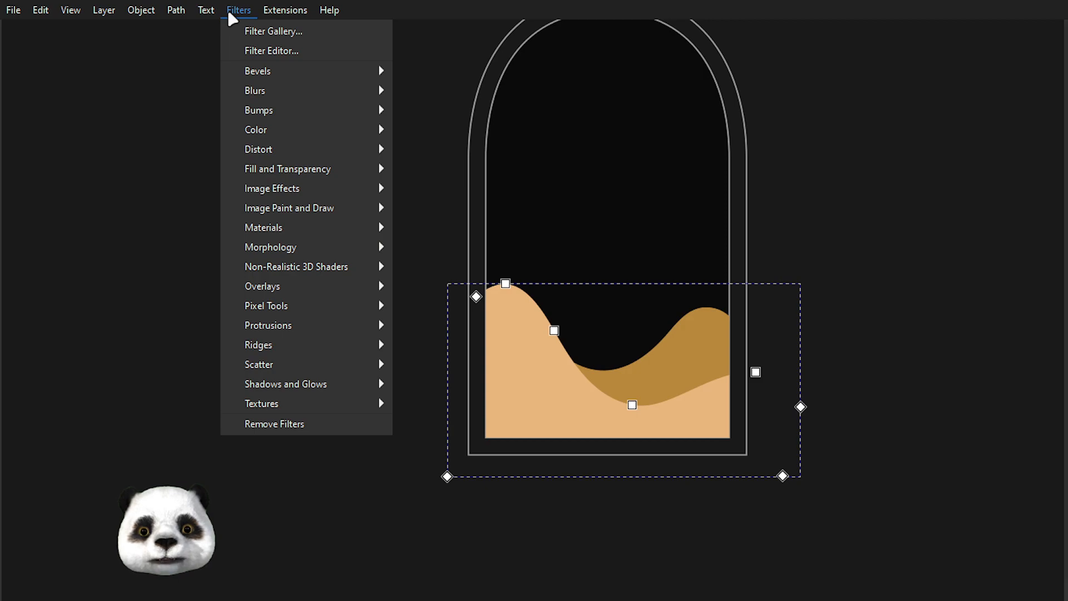
pyautogui.click(261, 51)
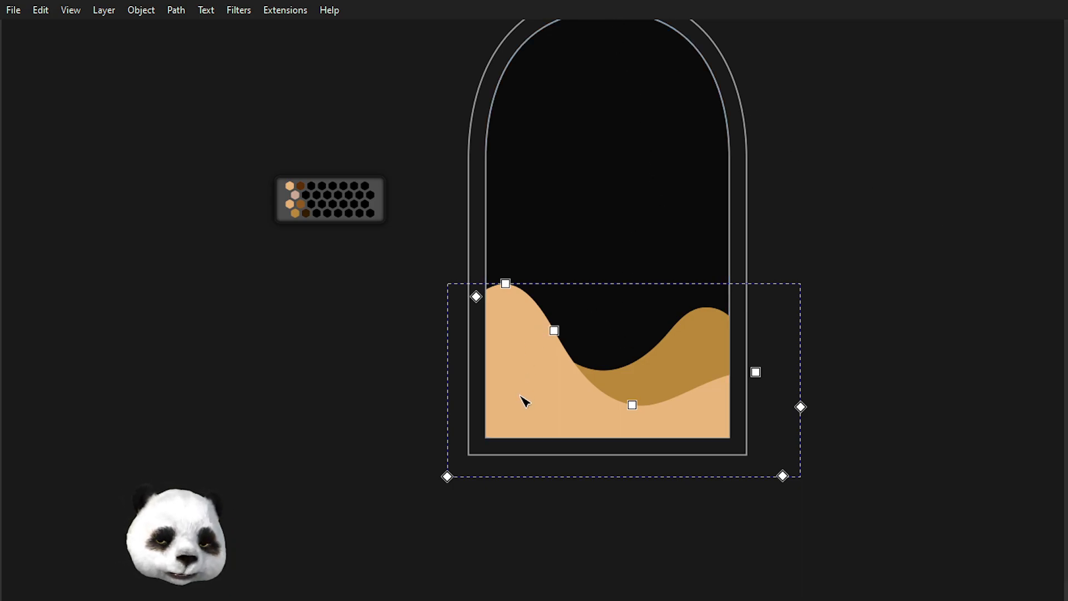
# Fill the front dune with a horizontal linear gradient between its sand colour and the palette's reddish brown, reversed so the left side is dark.
pyautogui.press('b')
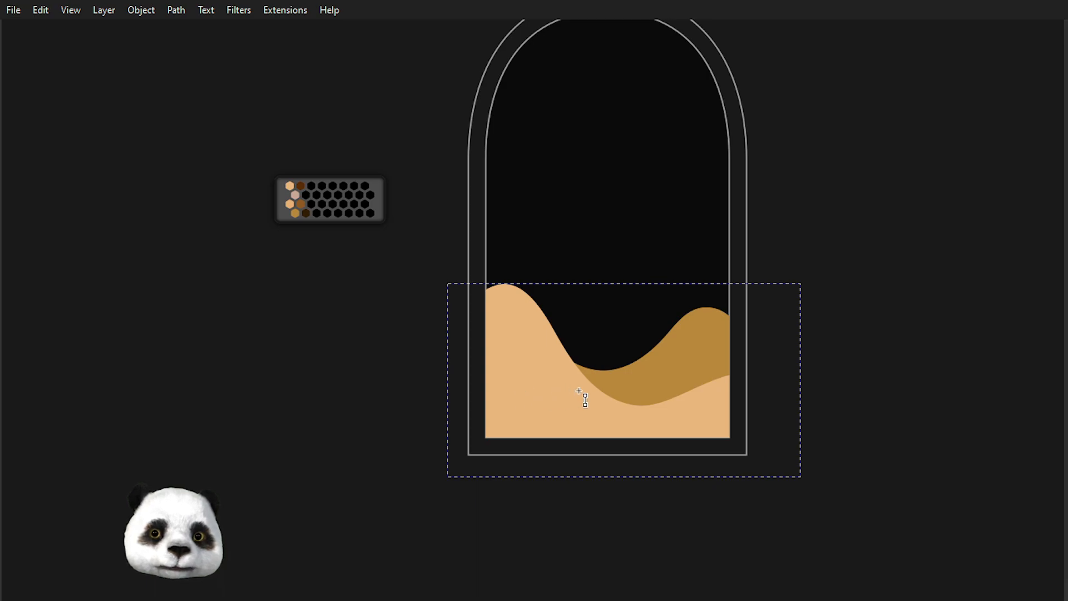
pyautogui.moveTo(518, 394); pyautogui.dragTo(717, 394)
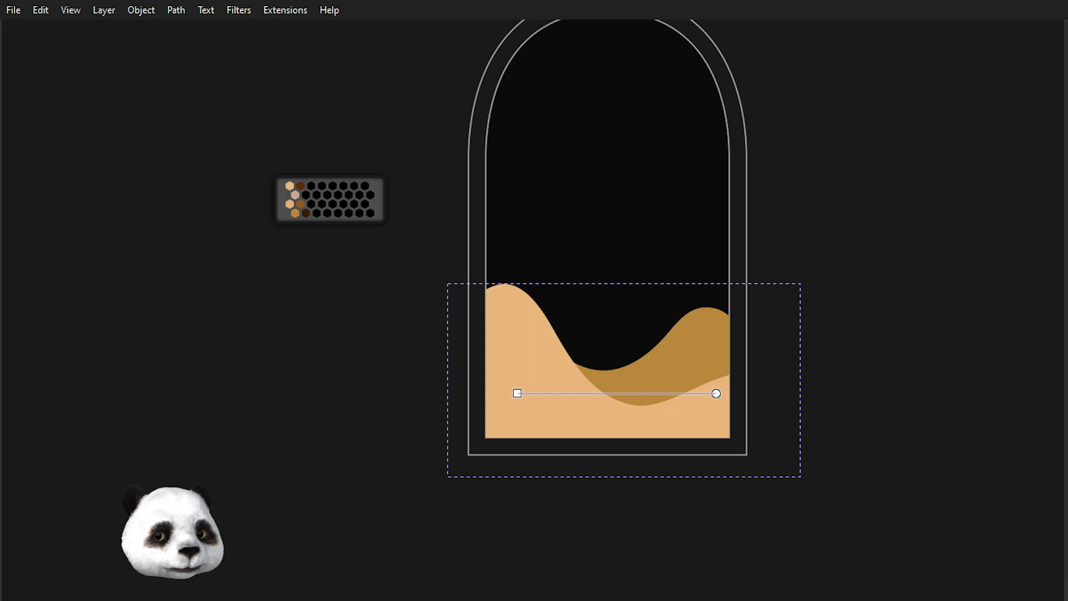
pyautogui.click(302, 185)
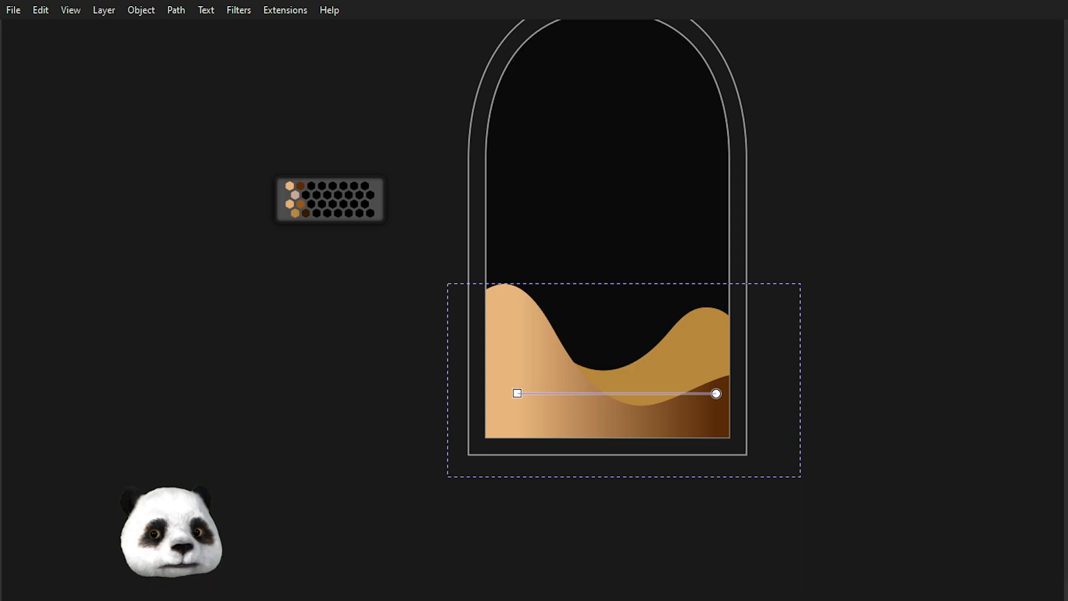
pyautogui.hotkey('shift', 'r')
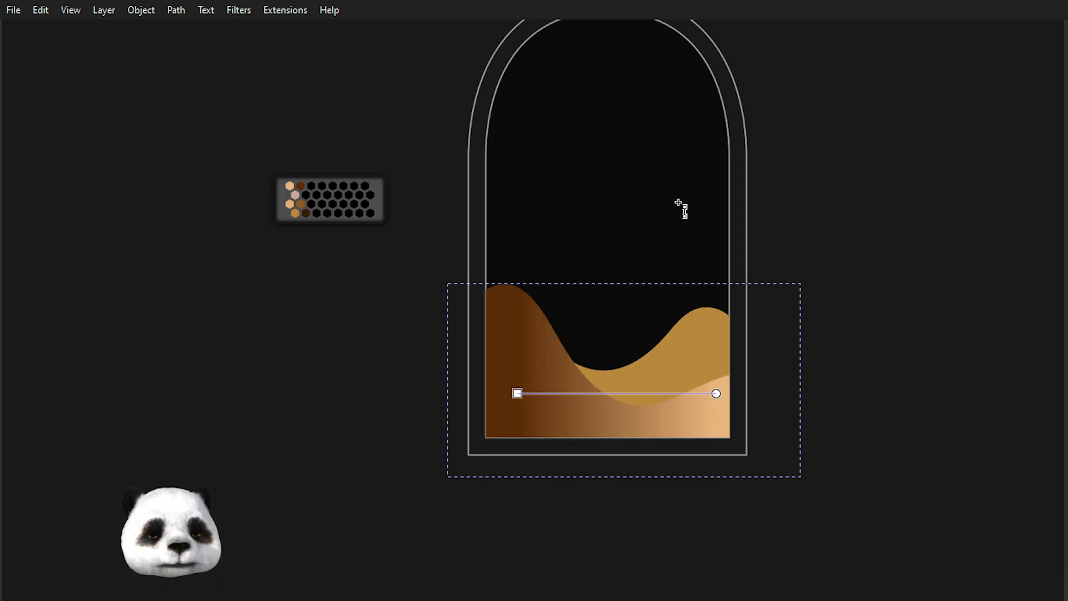
# Tilt the front dune's gradient by lowering its dark left end and moving its light end up near the frame's right edge.
pyautogui.moveTo(523, 396); pyautogui.dragTo(509, 396)
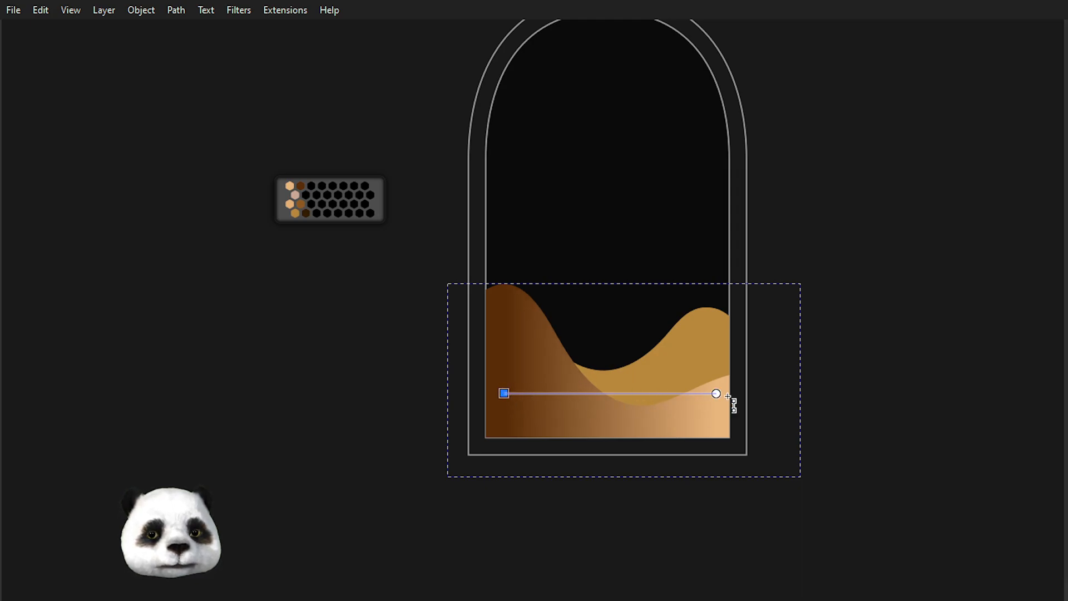
pyautogui.moveTo(716, 394); pyautogui.dragTo(737, 370)
pyautogui.moveTo(504, 393); pyautogui.dragTo(514, 413)
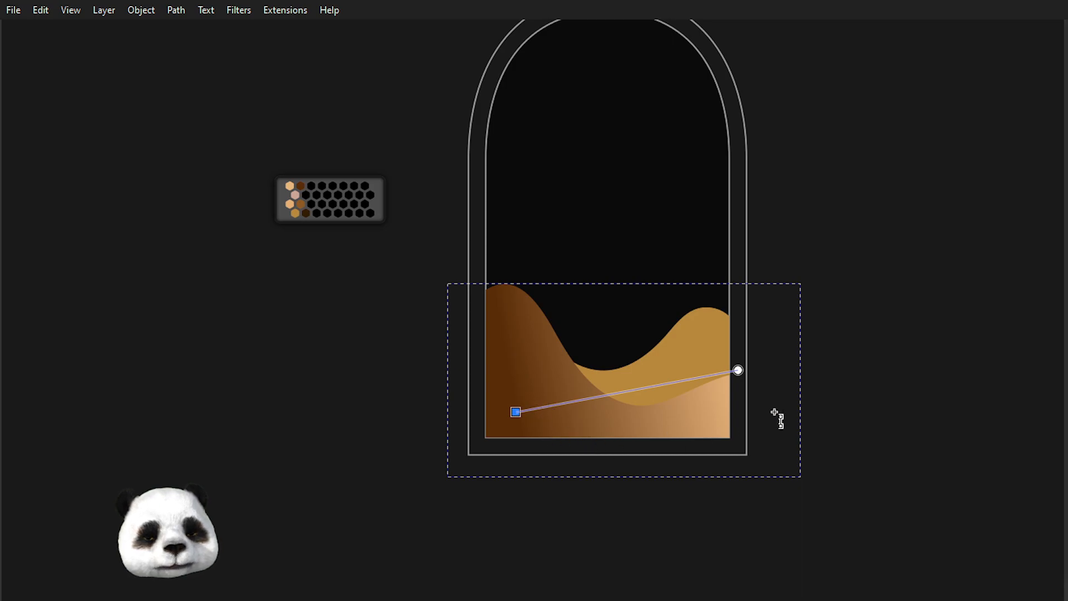
pyautogui.click(901, 295)
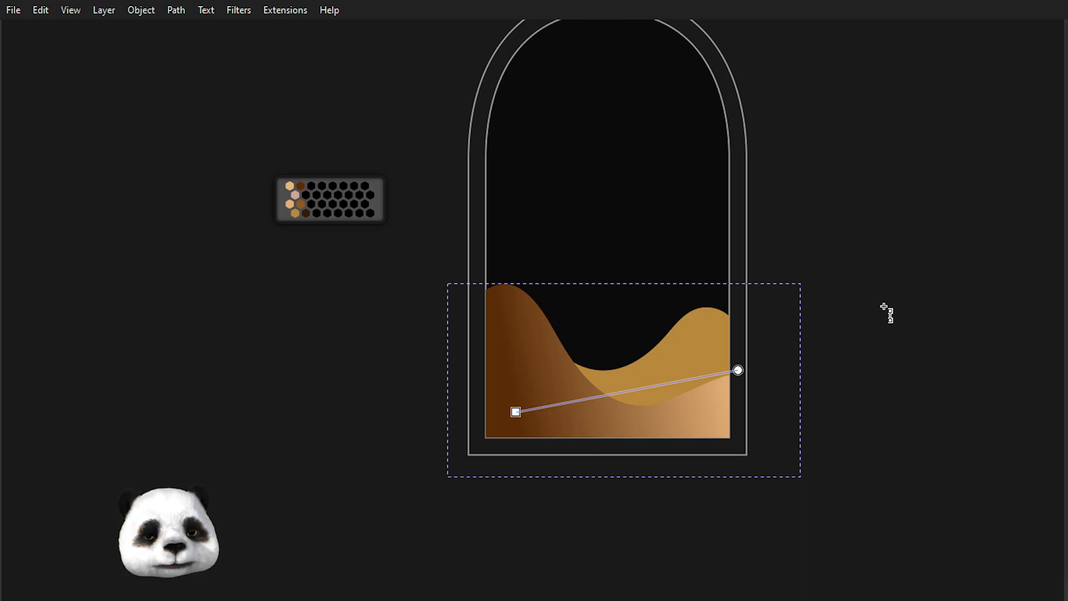
pyautogui.click(739, 371)
pyautogui.moveTo(738, 370); pyautogui.dragTo(710, 360)
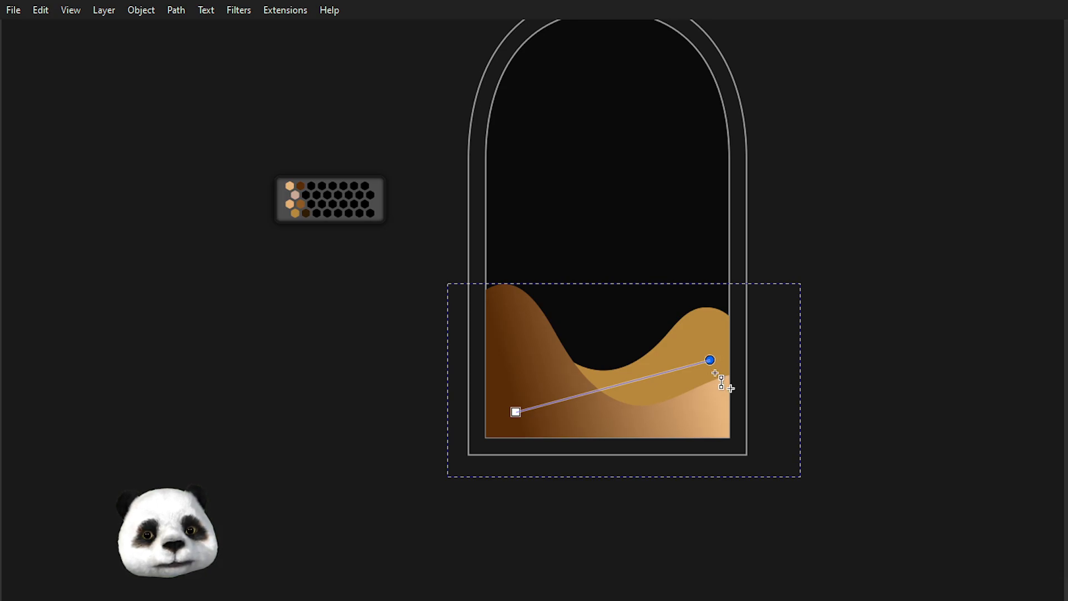
pyautogui.press('s')
pyautogui.click(882, 210)
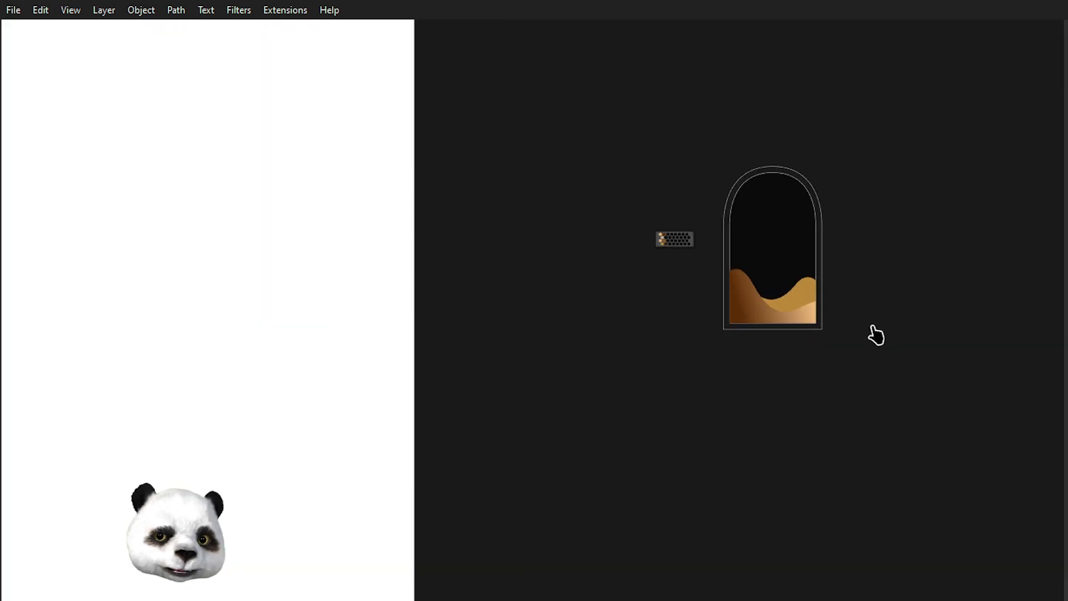
# Give the front dune a Gold Texture filter made of Turbulence composited with the source graphic using the Atop operator.
pyautogui.scroll(3, 878, 334)
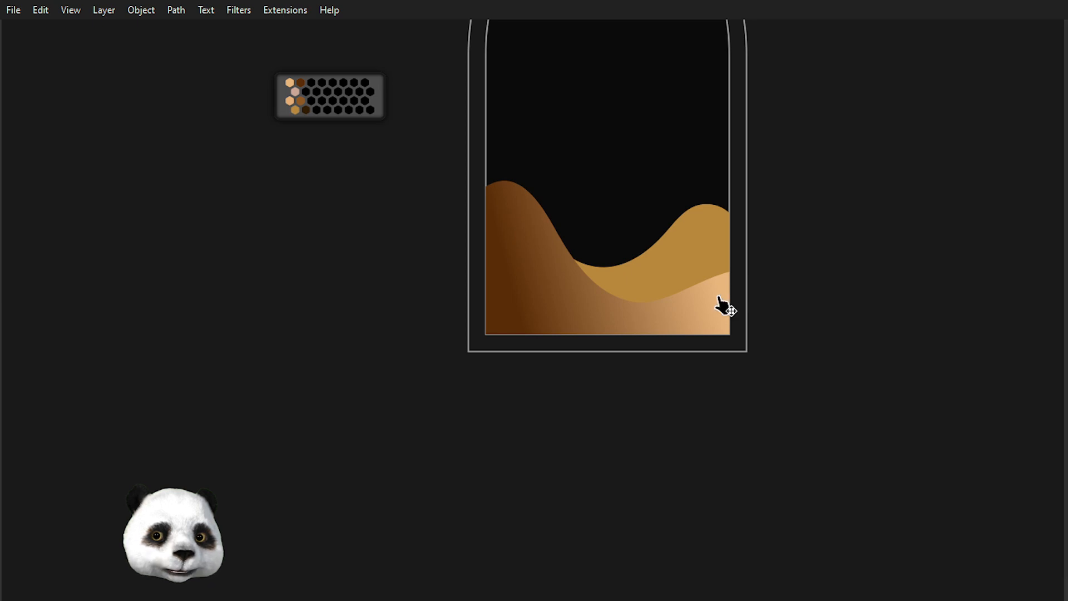
pyautogui.click(692, 301)
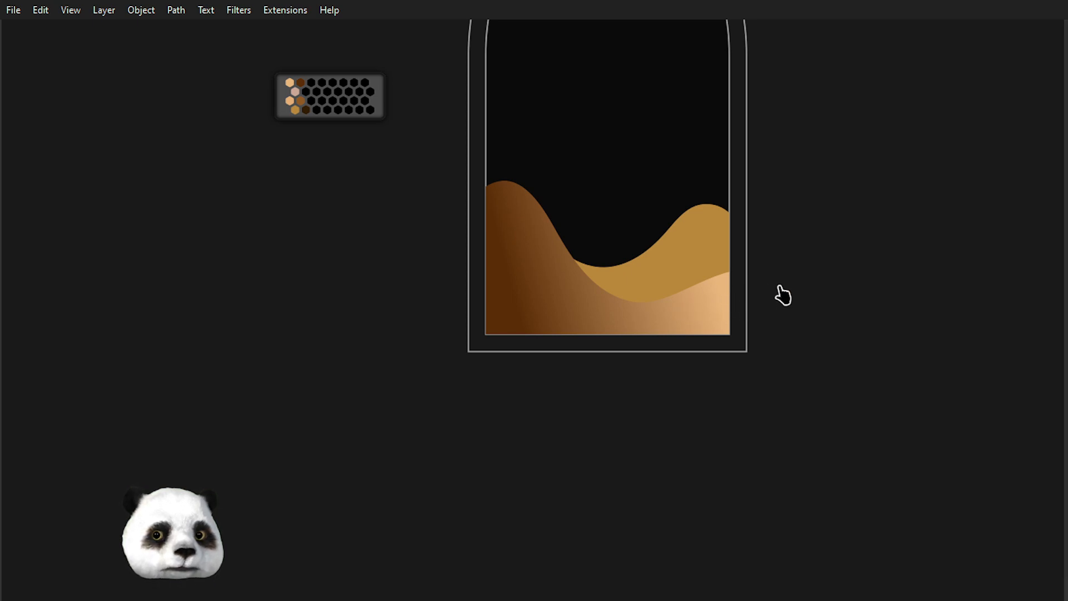
pyautogui.click(693, 257)
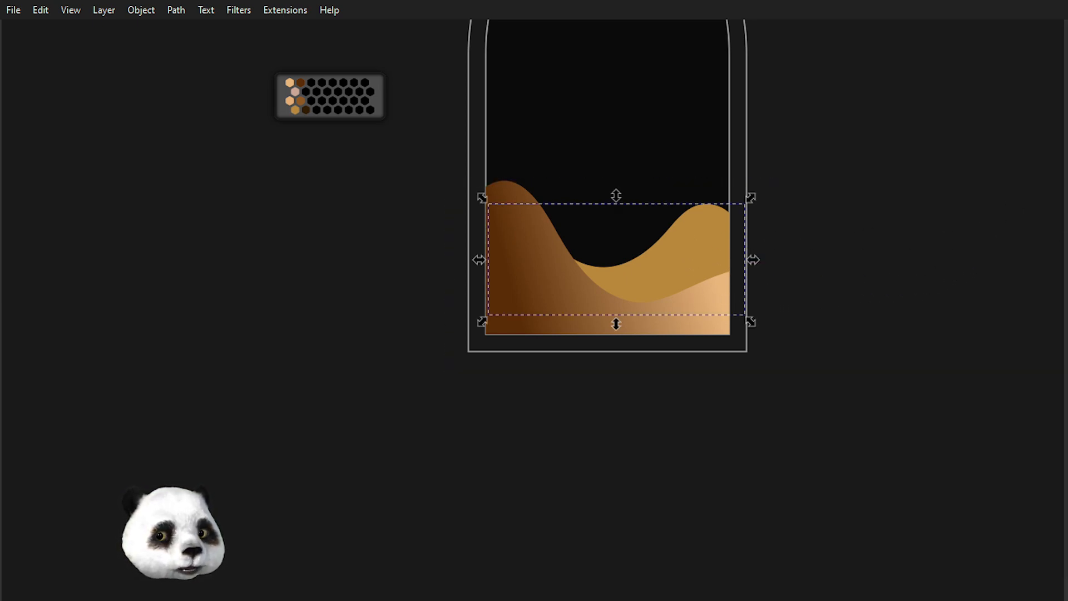
pyautogui.click(615, 334)
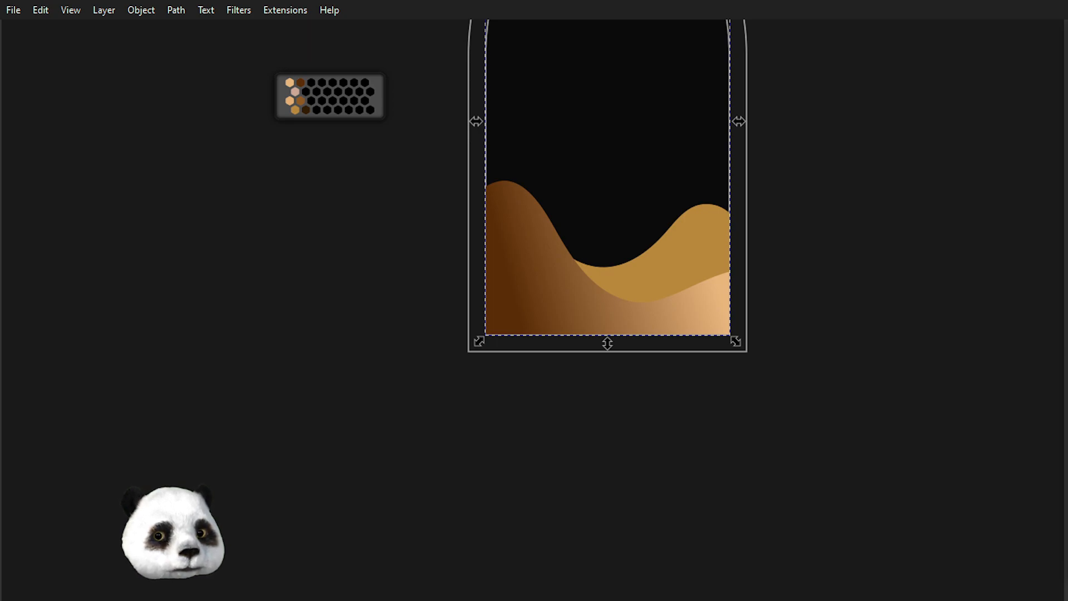
pyautogui.press('Tab')
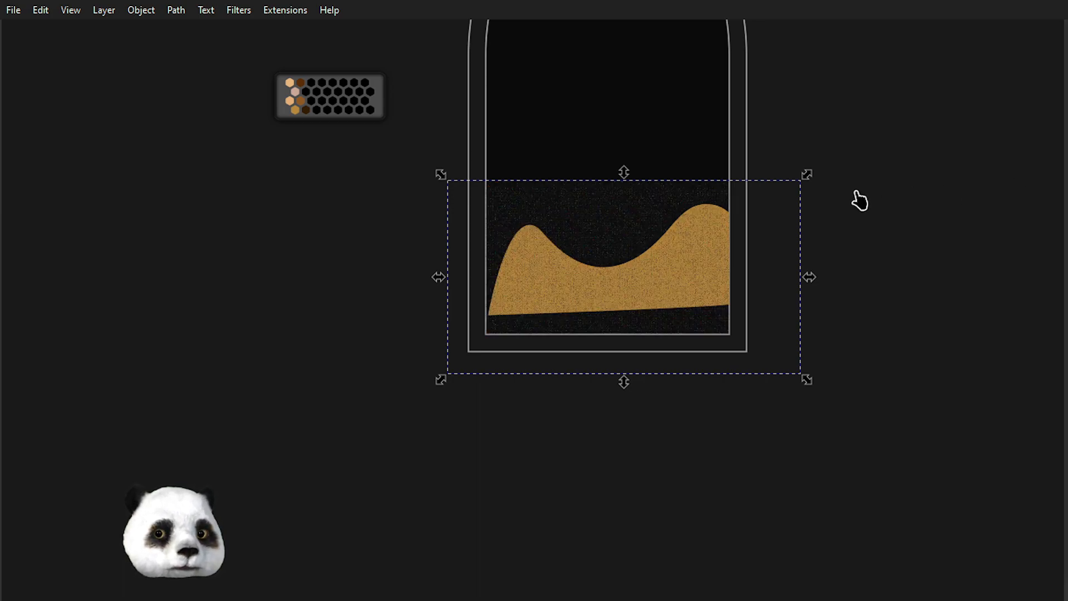
pyautogui.keyDown('ctrl'); pyautogui.scroll(2, 649, 239); pyautogui.keyUp('ctrl')
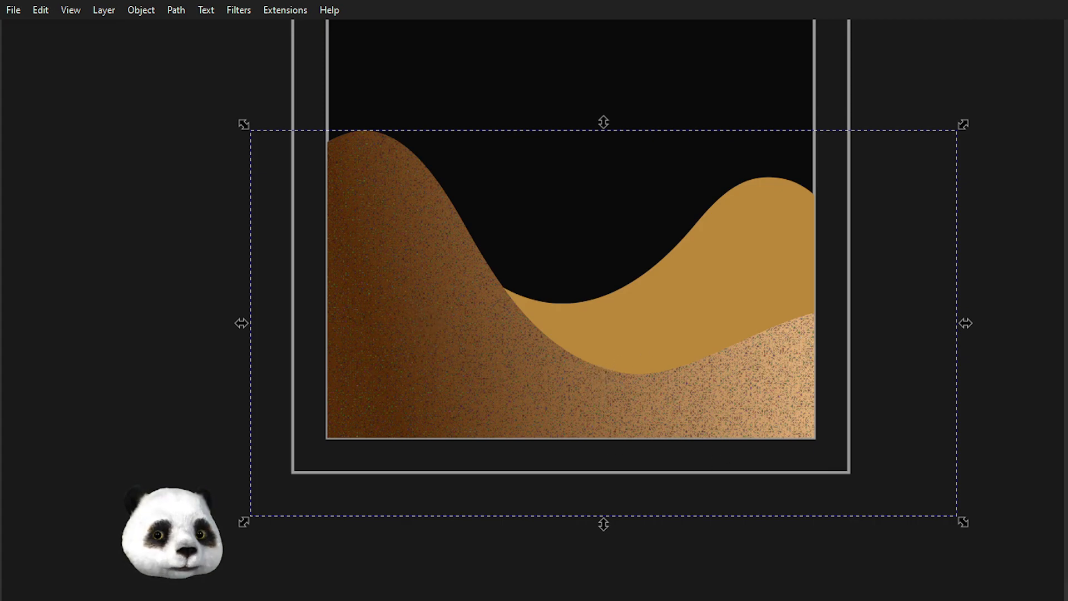
pyautogui.moveTo(1067, 120); pyautogui.dragTo(507, 96)
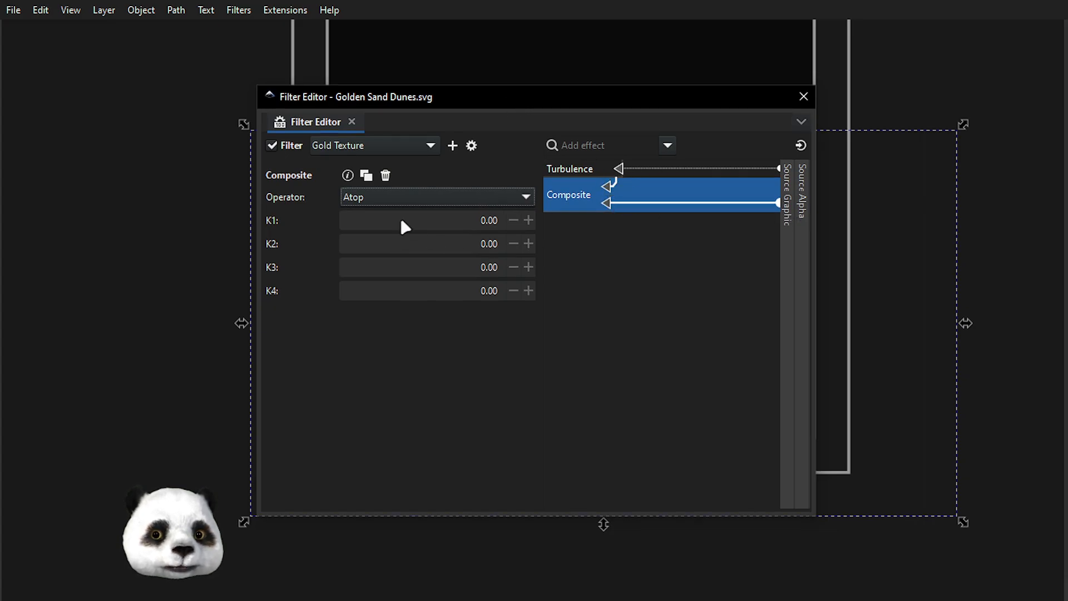
pyautogui.moveTo(472, 97)
pyautogui.mouseDown()
pyautogui.moveTo(778, 135)
pyautogui.moveTo(1067, 119)
pyautogui.mouseUp()
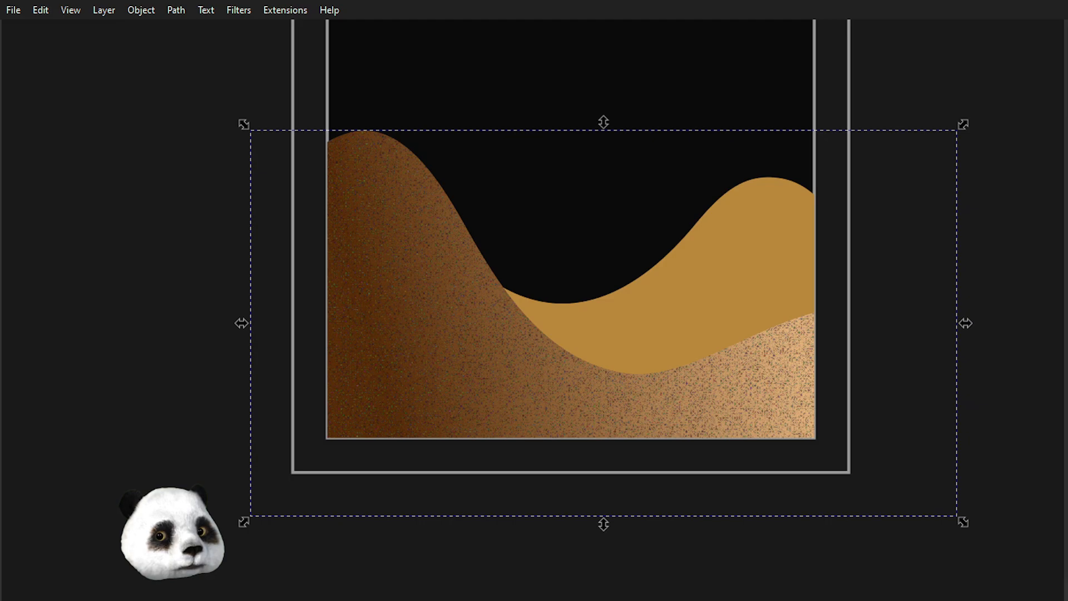
# Try successive options for the front dune's texture filter and settle on a warm, fine-grained golden-brown look.
pyautogui.press('Down')
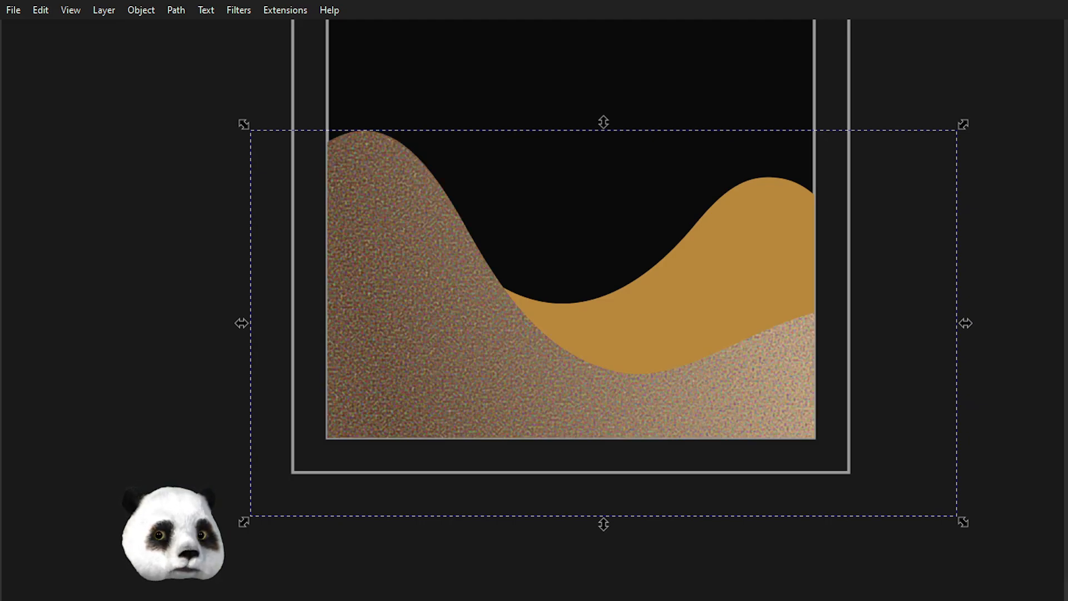
pyautogui.press('Down')
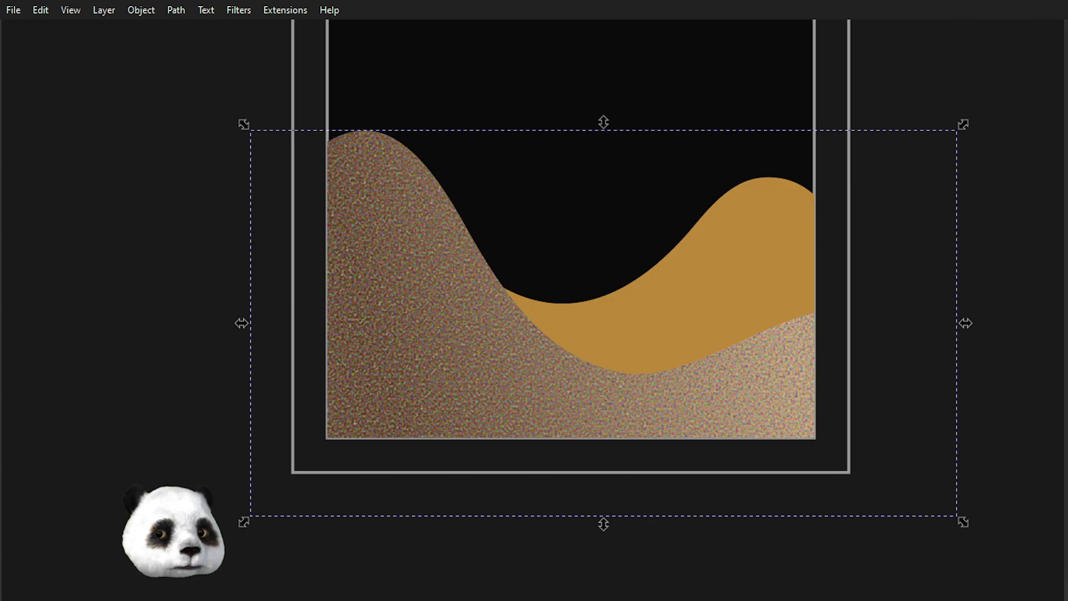
pyautogui.press('Down')
pyautogui.press('Down')
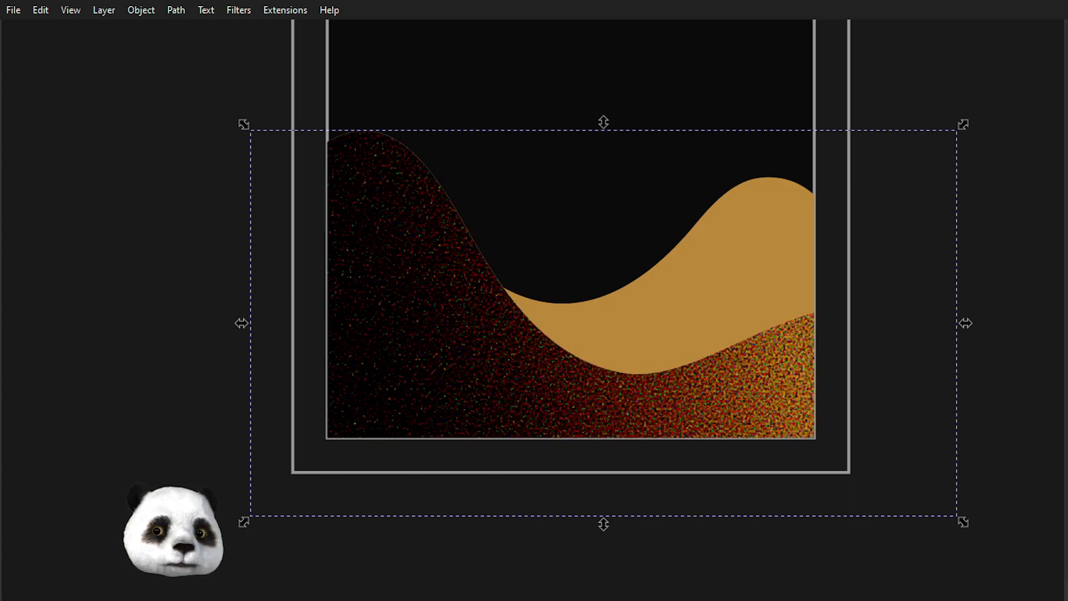
pyautogui.press('Down')
pyautogui.press('Down')
pyautogui.press('Up')
pyautogui.press('Down')
pyautogui.press('Down')
pyautogui.press('Down')
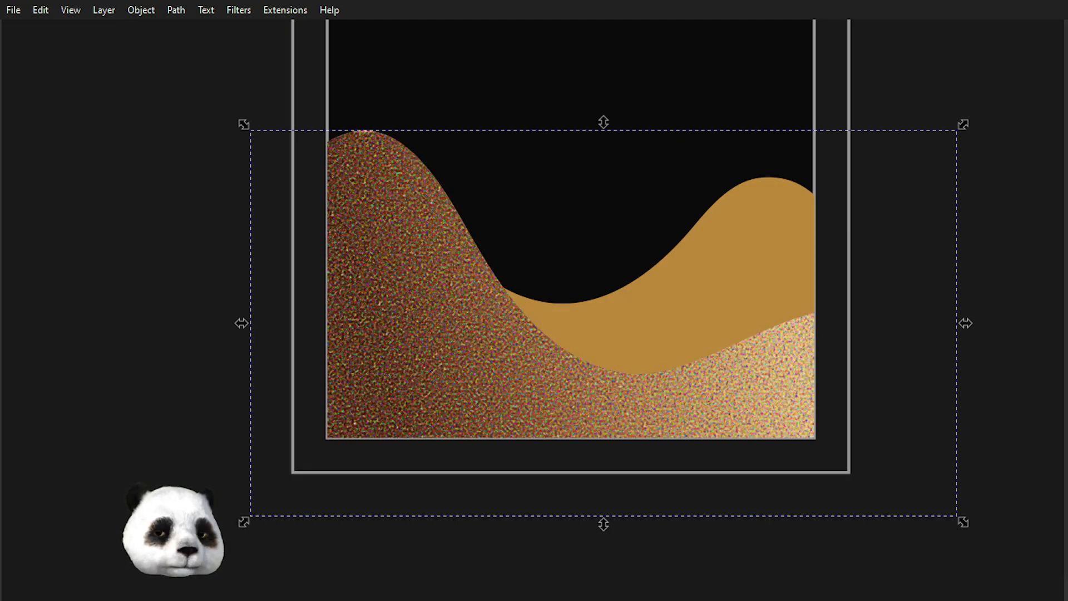
pyautogui.press('Down')
pyautogui.press('Down')
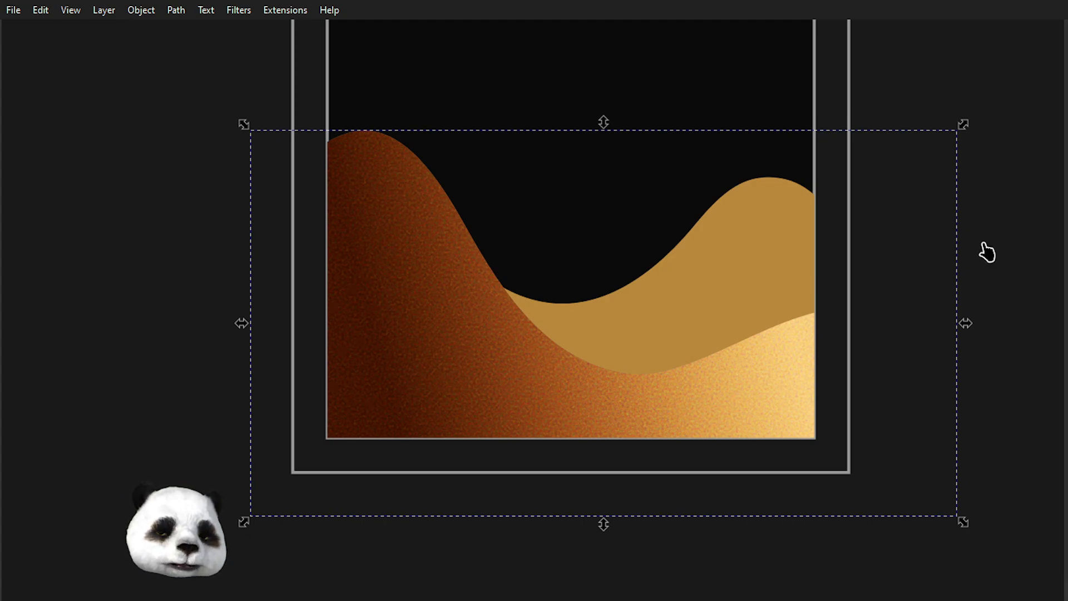
pyautogui.scroll(3, 421, 310)
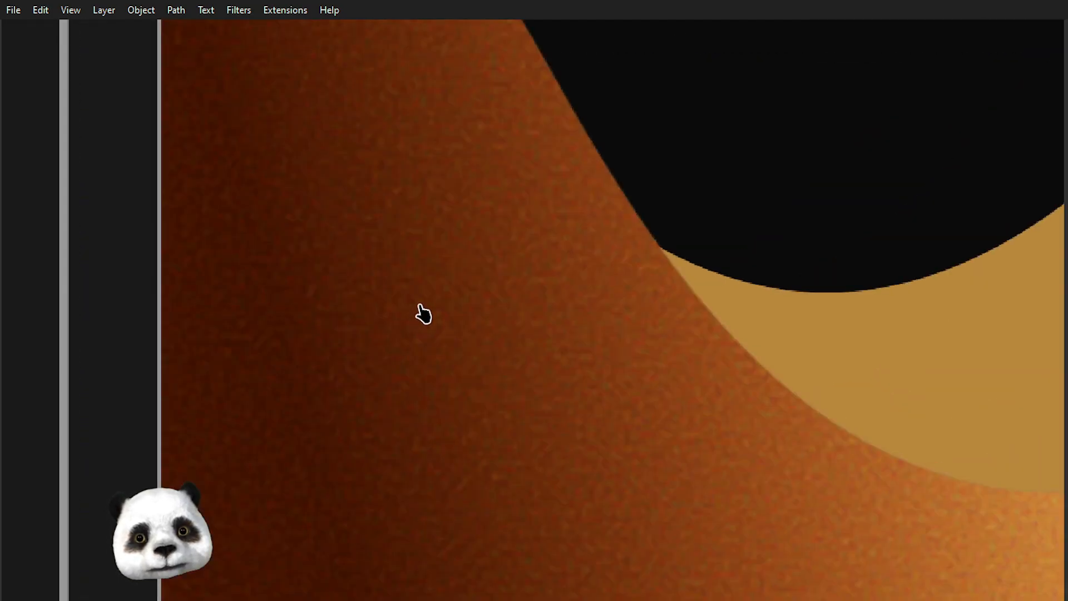
pyautogui.scroll(-2, 440, 310)
pyautogui.moveTo(778, 325); pyautogui.dragTo(688, 308)
pyautogui.scroll(-2, 691, 313)
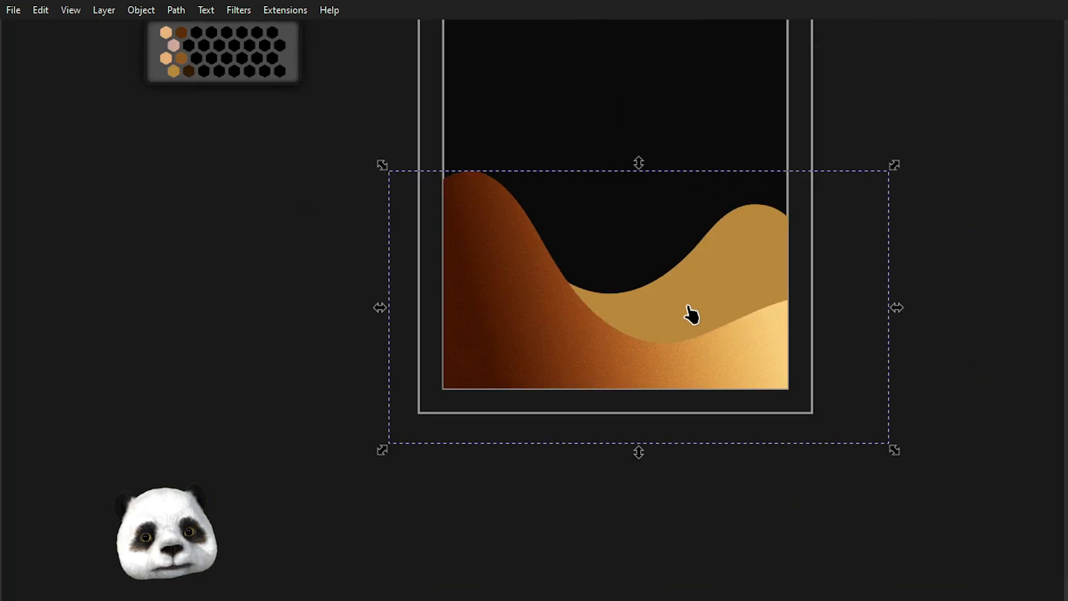
# Compare the front dune with and without its grain texture filter by undoing and reapplying it.
pyautogui.scroll(1, 691, 312)
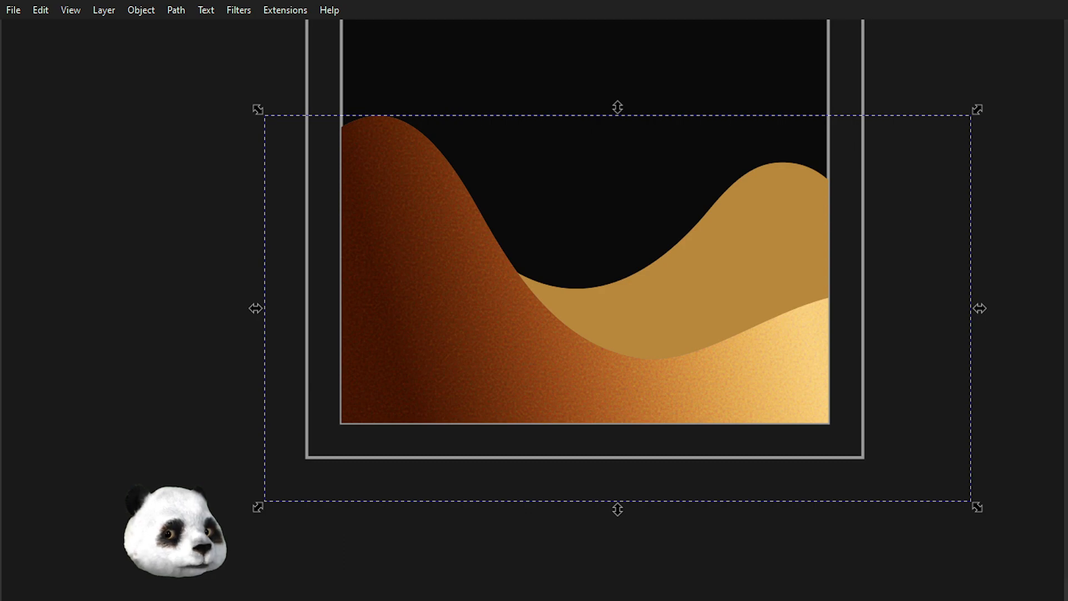
pyautogui.hotkey('ctrl', 'z')
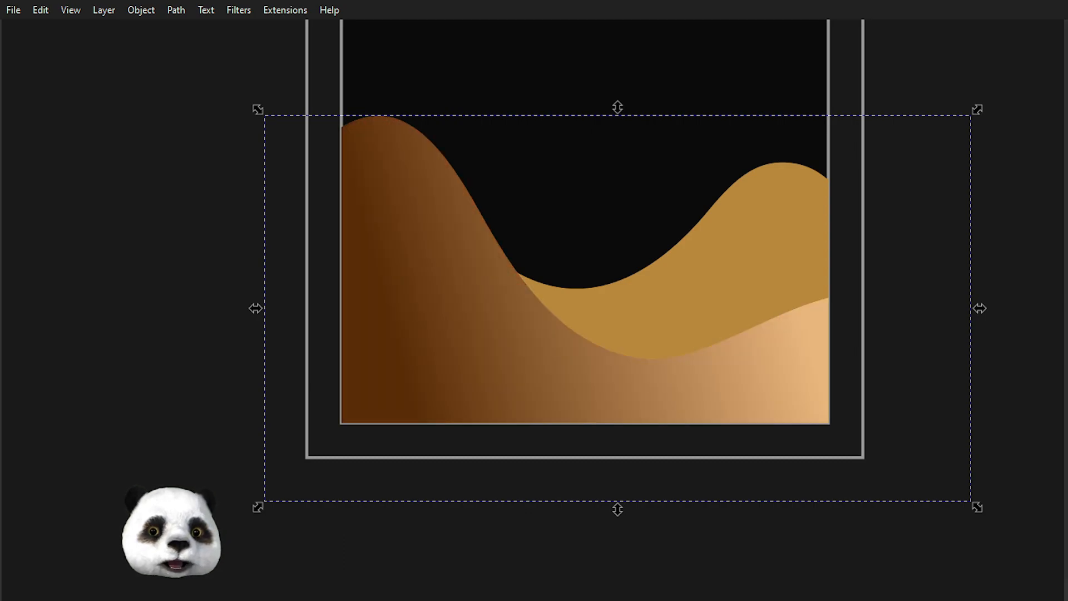
pyautogui.hotkey('ctrl', 'shift', 'z')
pyautogui.hotkey('ctrl', 'z')
pyautogui.hotkey('ctrl', 'shift', 'z')
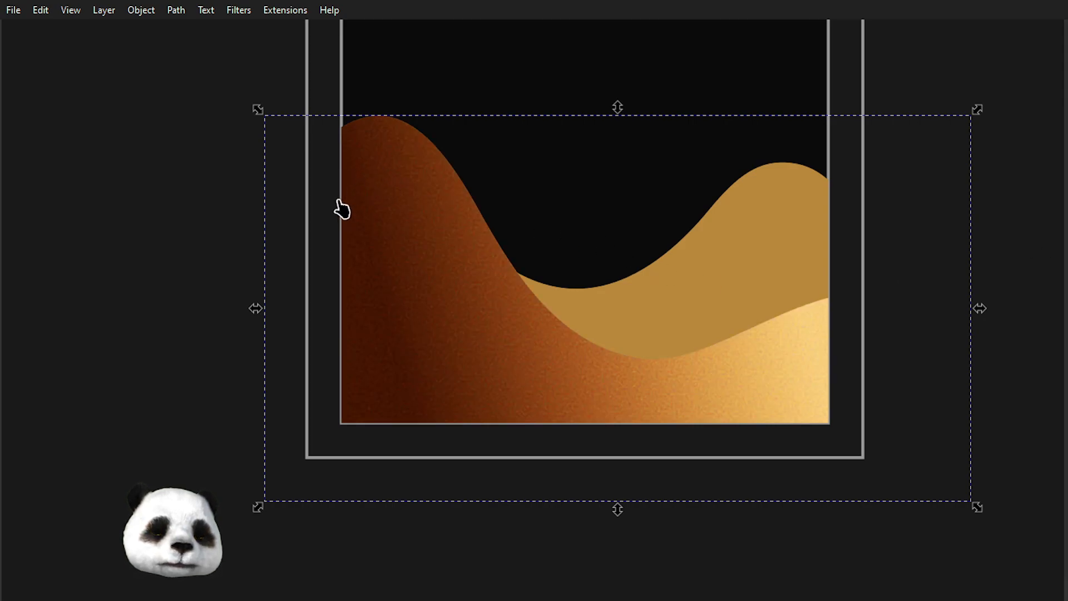
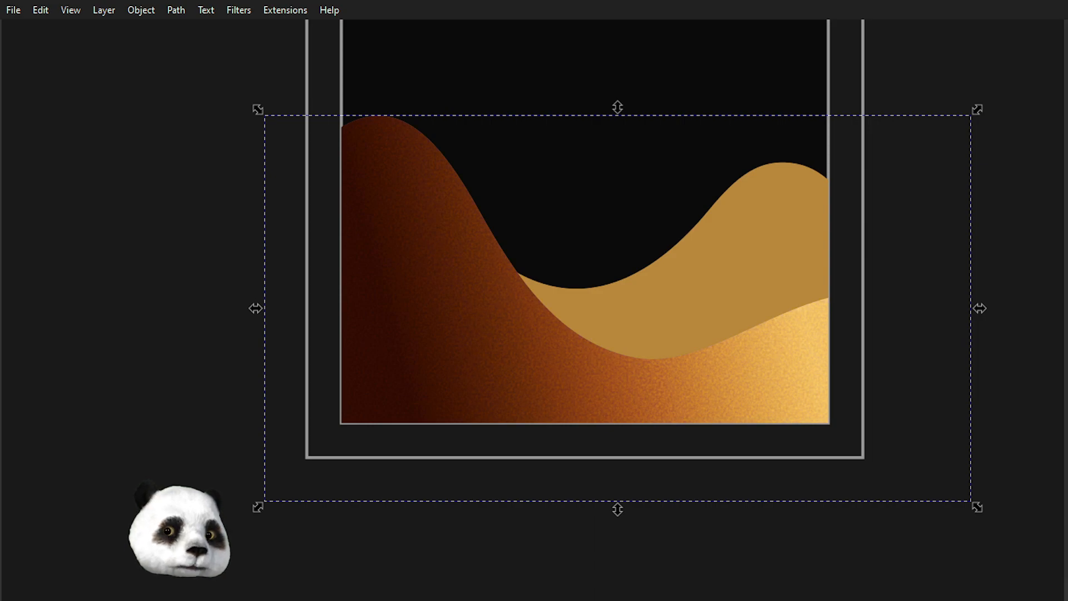
# Compare the front dune's reddish-brown texture with its yellow-gold variant by undoing and redoing the filter change.
pyautogui.hotkey('ctrl', 'z')
pyautogui.hotkey('ctrl', 'shift', 'z')
pyautogui.hotkey('ctrl', 'z')
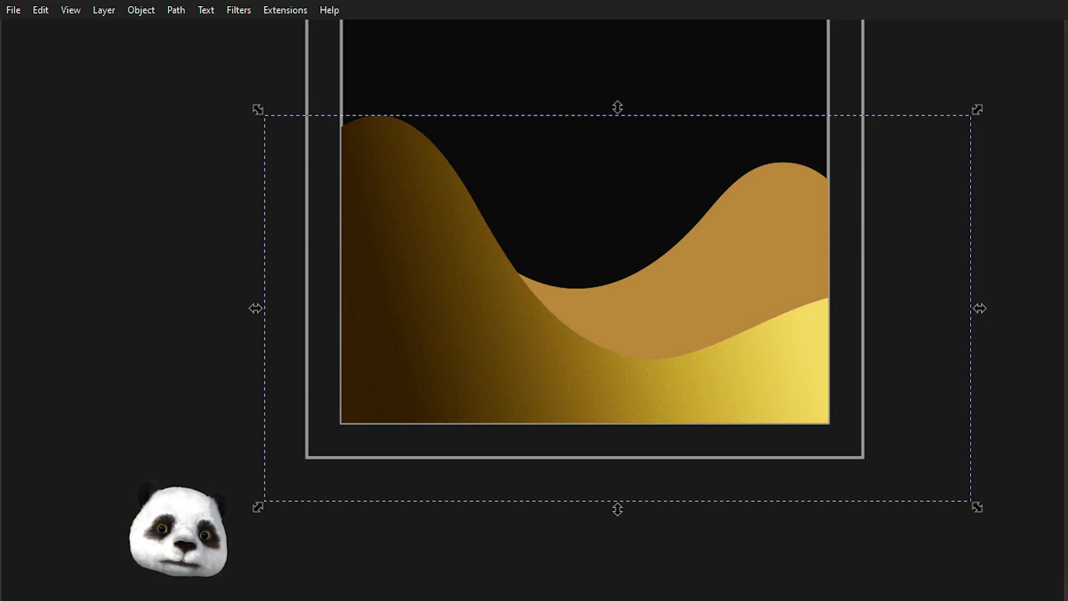
pyautogui.hotkey('ctrl', 'shift', 'z')
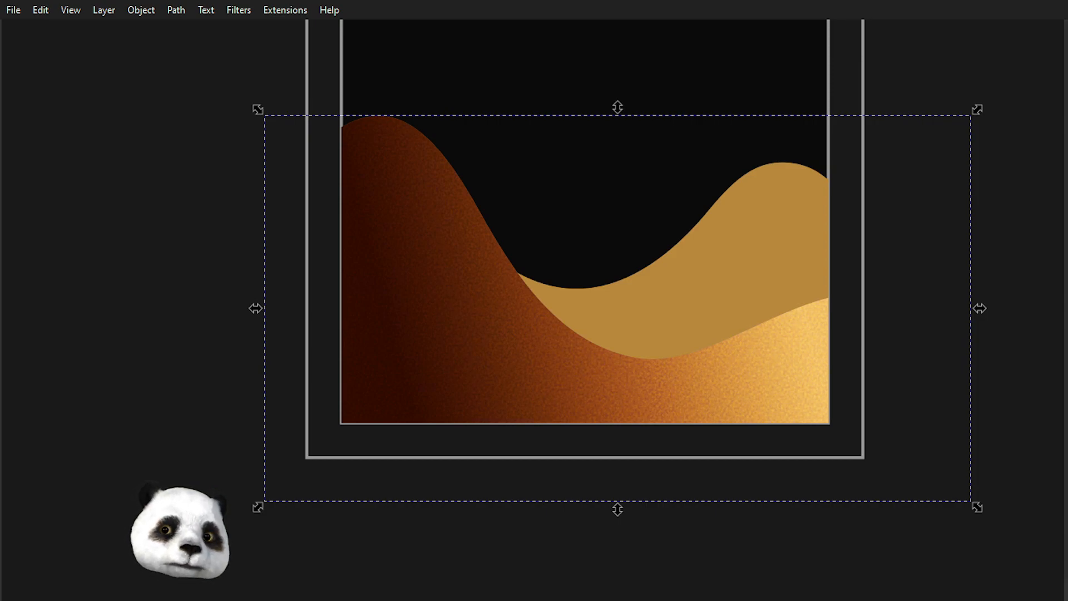
# Step back and forth through the latest filter changes and inspect the front dune's grain up close.
pyautogui.hotkey('ctrl', 'z')
pyautogui.hotkey('ctrl', 'shift', 'z')
pyautogui.hotkey('ctrl', 'z')
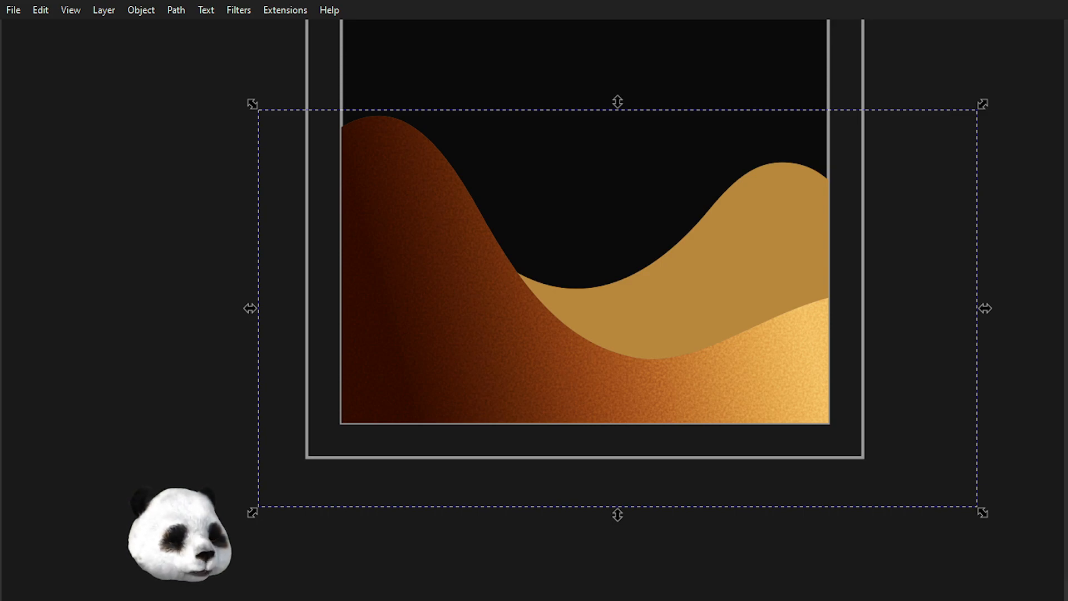
pyautogui.hotkey('ctrl', 'z')
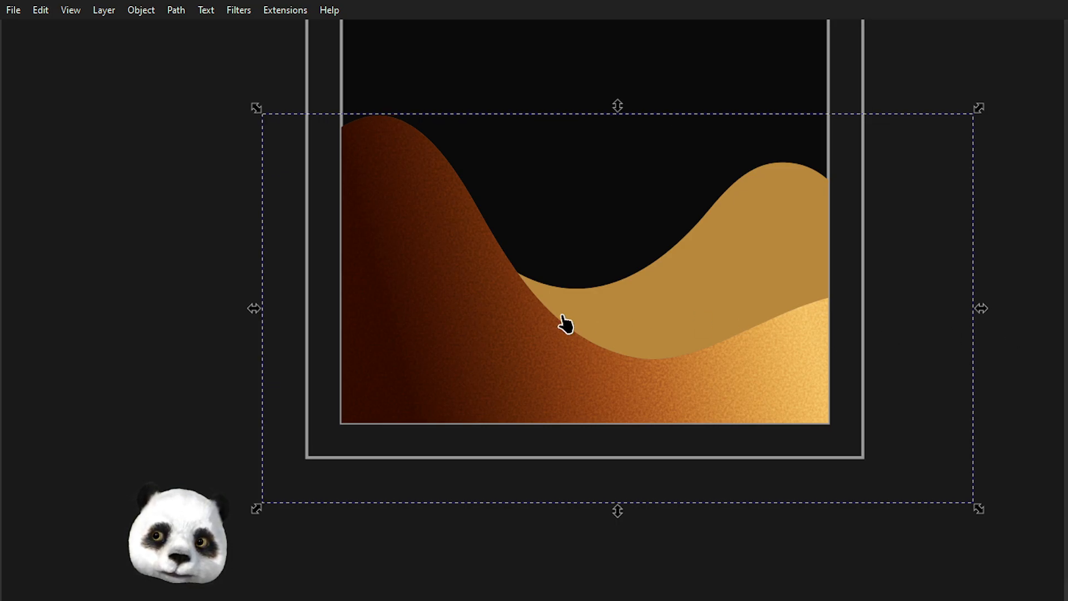
pyautogui.scroll(1, 573, 322)
pyautogui.scroll(-1, 568, 359)
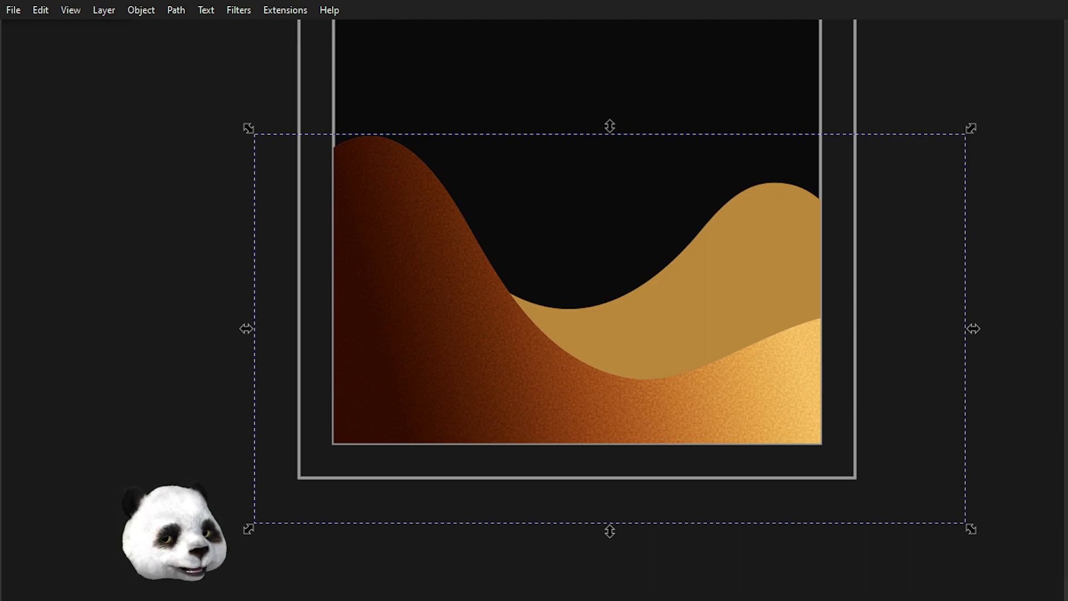
# Undo the last filter change and refill the front dune with the palette's flat light sand colour.
pyautogui.hotkey('ctrl', 'z')
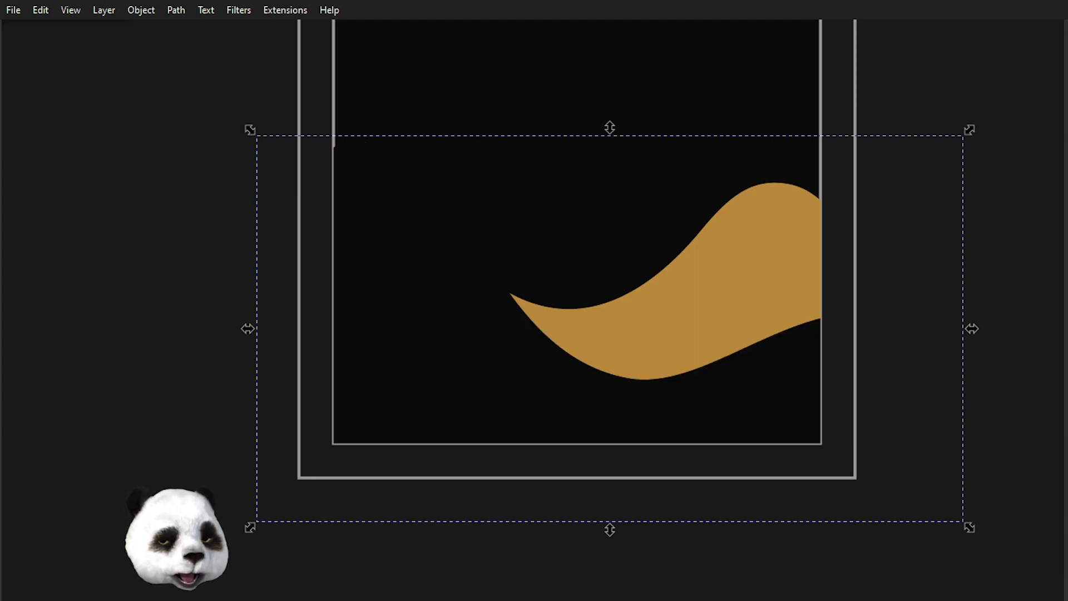
pyautogui.scroll(-3, 1053, 206)
pyautogui.moveTo(639, 296); pyautogui.dragTo(385, 470)
pyautogui.scroll(2, 594, 299)
pyautogui.press('d')
pyautogui.click(215, 277)
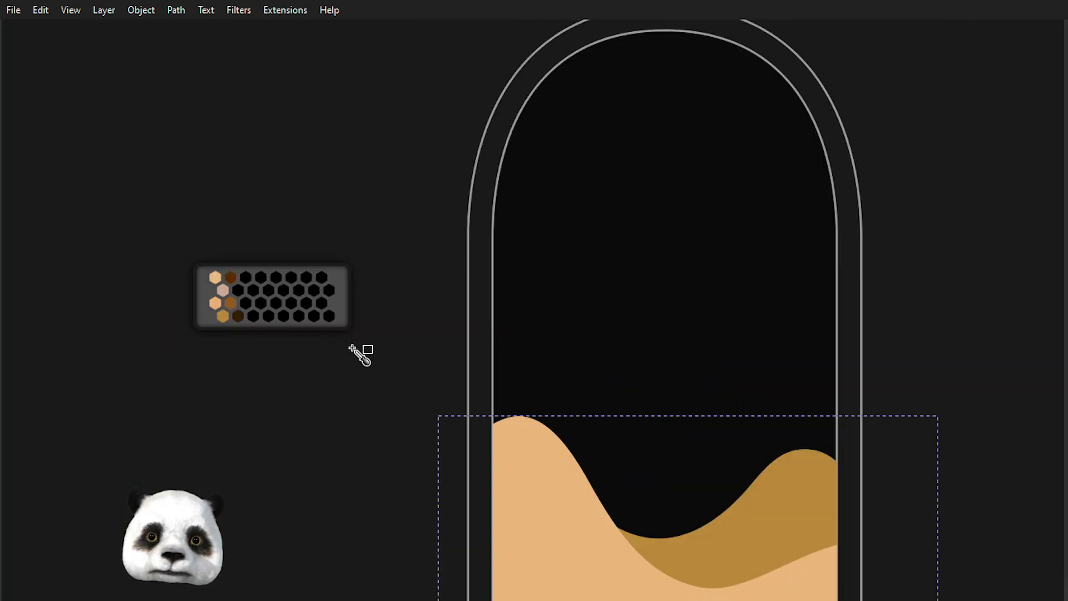
pyautogui.press('space')
pyautogui.moveTo(382, 396); pyautogui.dragTo(362, 203)
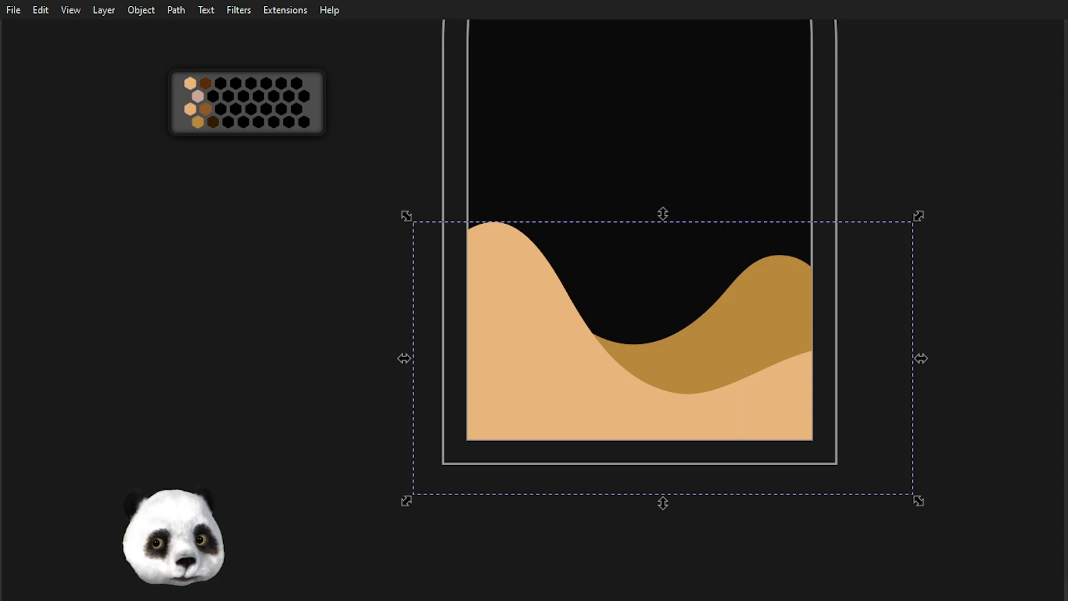
# Set a clip from the front dune's shape and reselect the dune.
pyautogui.rightClick(515, 354)
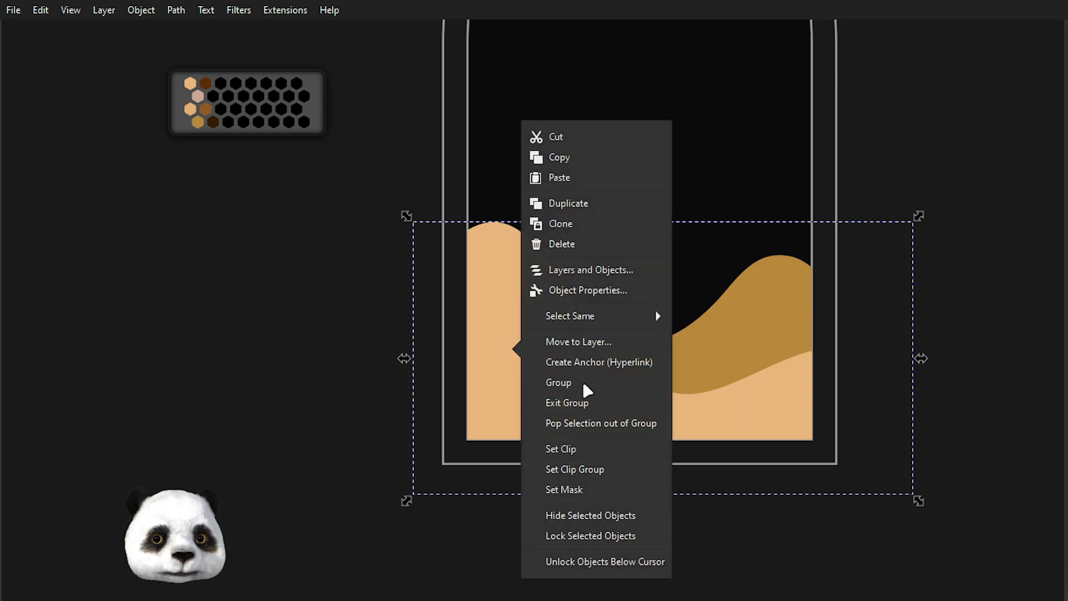
pyautogui.click(559, 451)
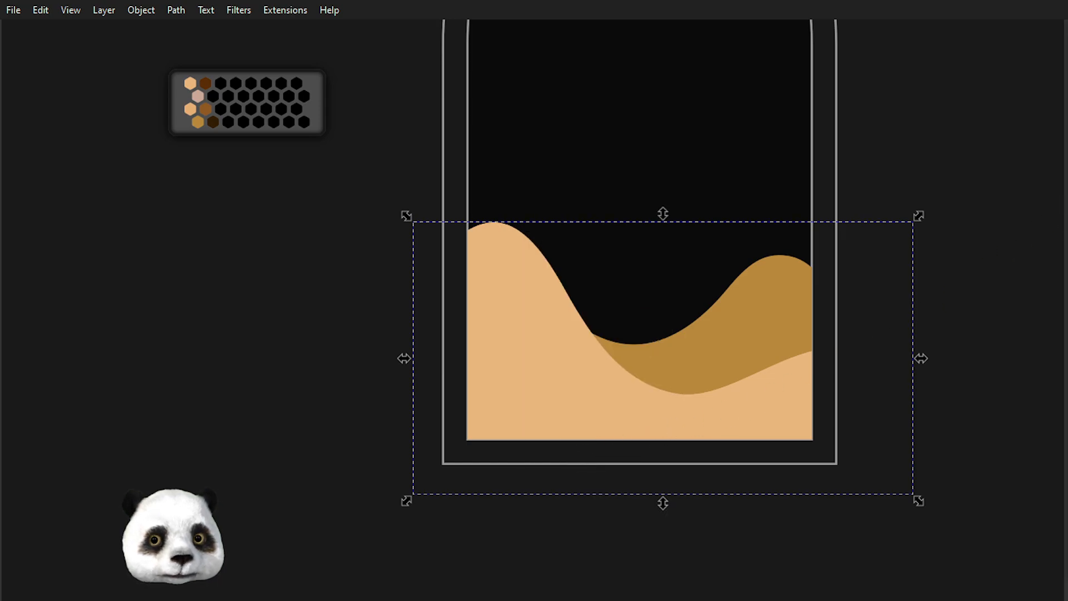
pyautogui.press('Escape')
pyautogui.click(526, 361)
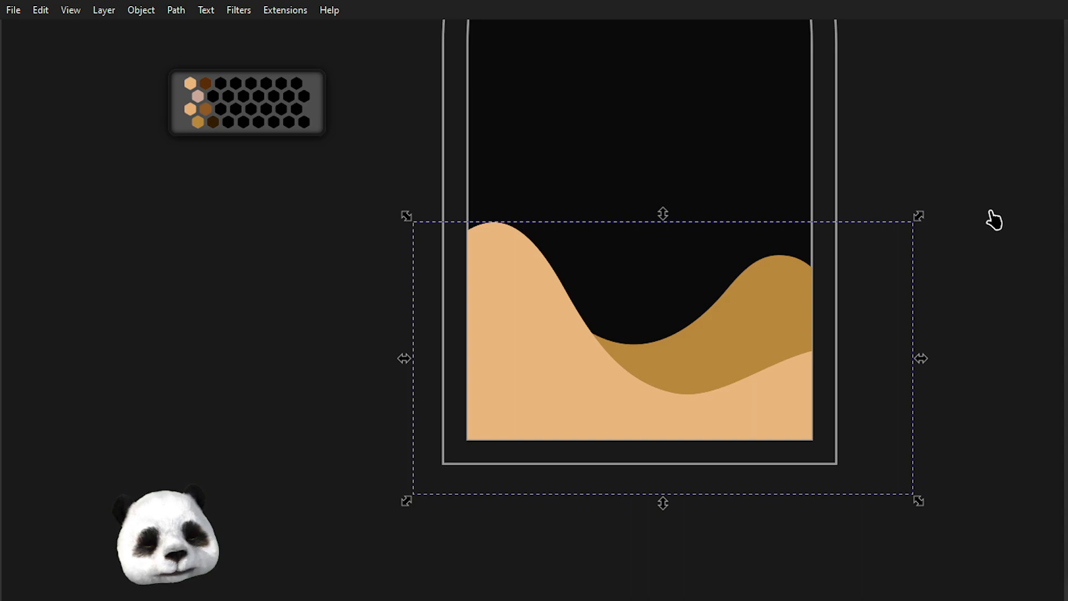
# Draw a closed Bezier shadow shape following the front dune's slope inside its crest, and fill it with the palette's dark reddish brown.
pyautogui.press('b')
pyautogui.moveTo(420, 233); pyautogui.dragTo(511, 240)
pyautogui.hotkey('ctrl', 'z')
pyautogui.moveTo(554, 337); pyautogui.dragTo(564, 374)
pyautogui.moveTo(687, 429); pyautogui.dragTo(754, 423)
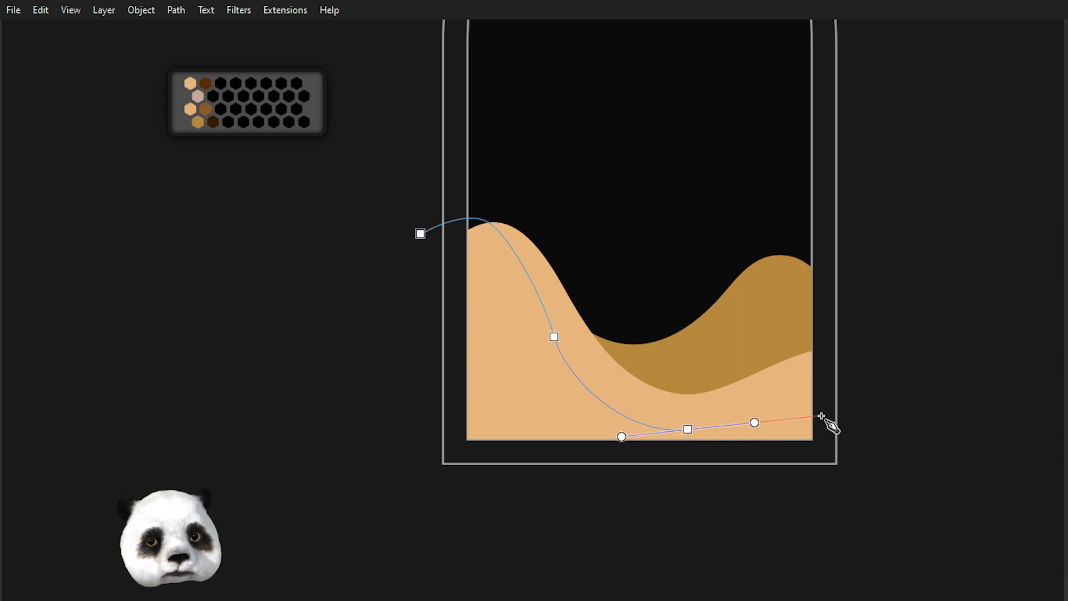
pyautogui.moveTo(835, 427); pyautogui.dragTo(859, 446)
pyautogui.click(868, 526)
pyautogui.click(299, 487)
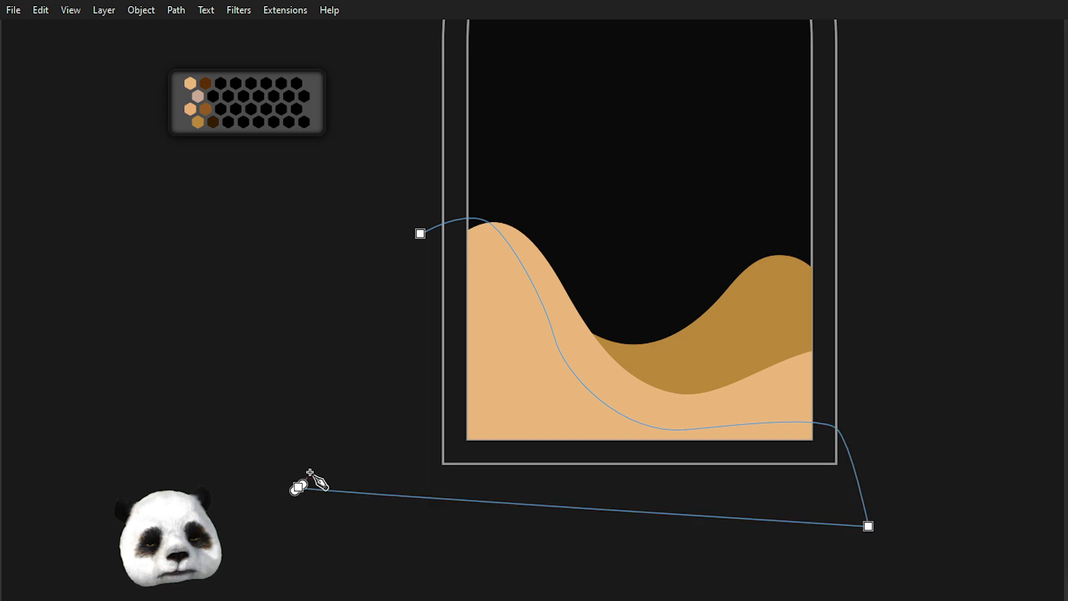
pyautogui.click(420, 234)
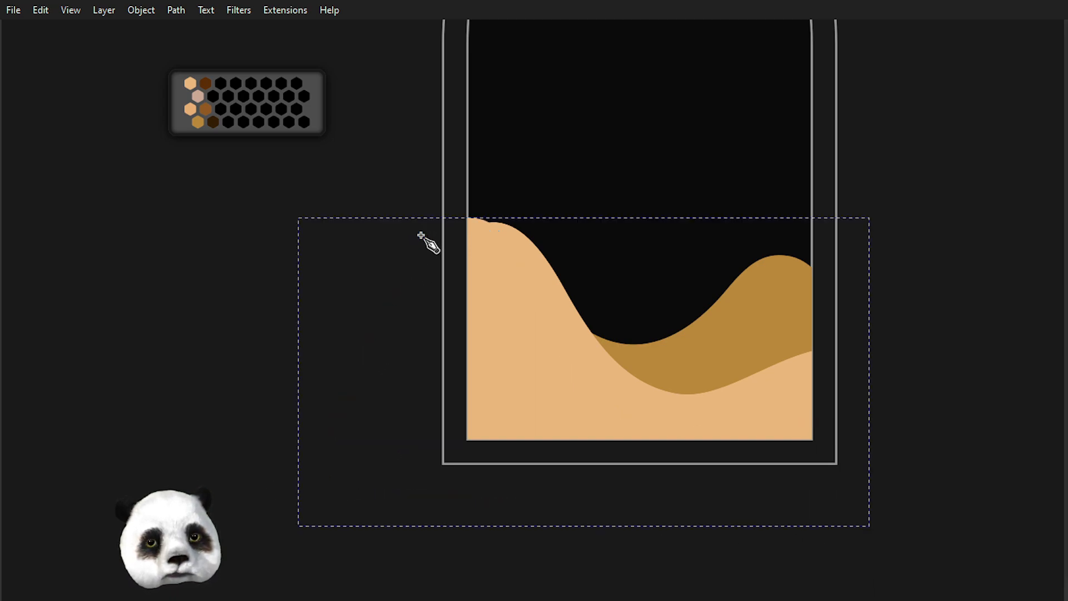
pyautogui.click(205, 85)
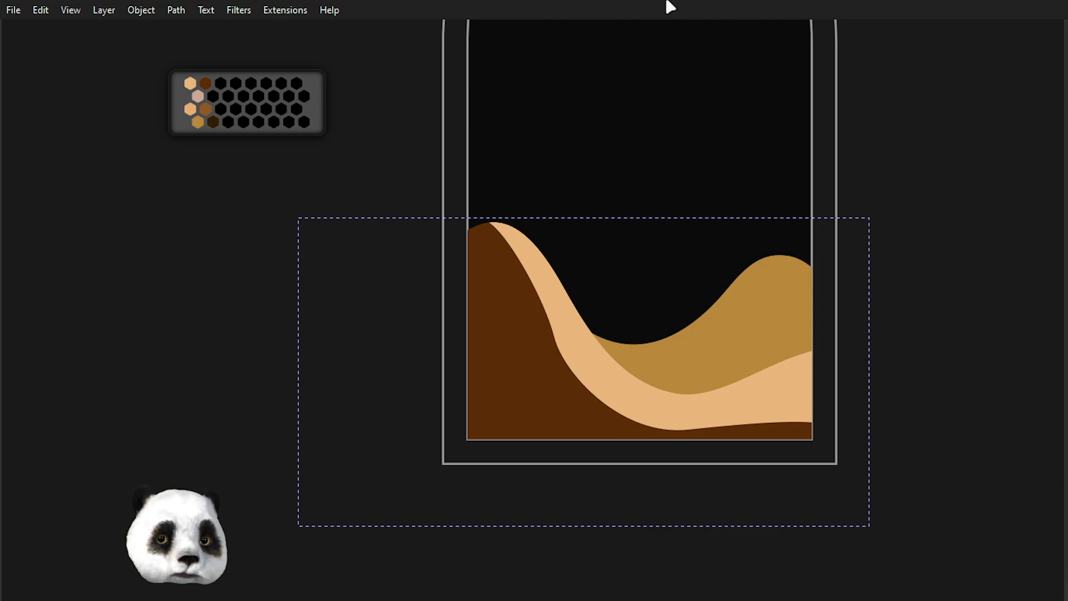
# Smooth the shadow shape's edge by adjusting its nodes and handles on the mid-slope, along the valley and beyond the frame's right side.
pyautogui.press('n')
pyautogui.scroll(3, 579, 375)
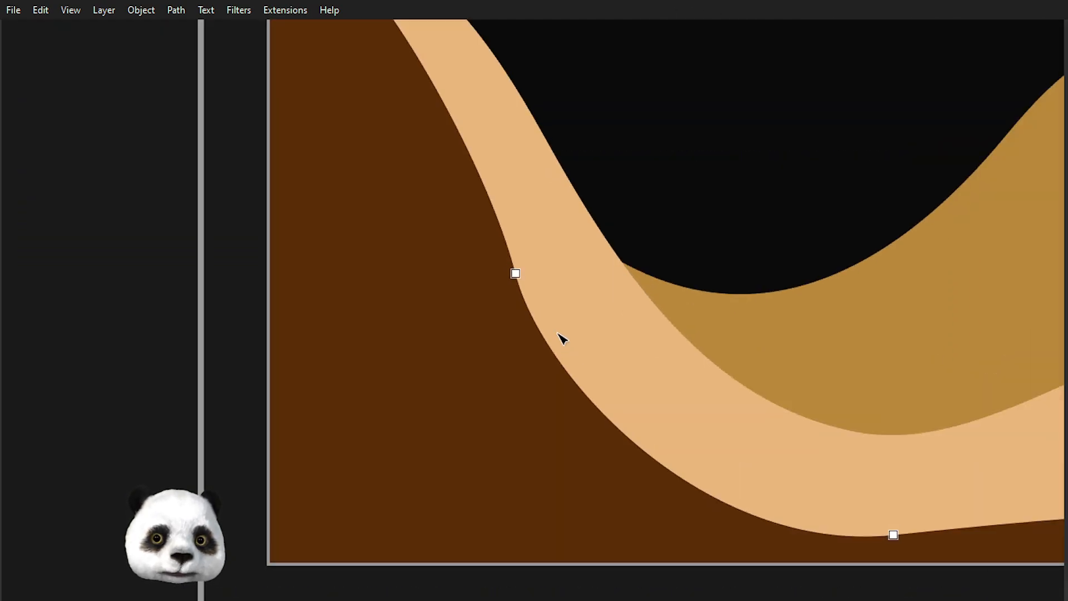
pyautogui.click(516, 273)
pyautogui.moveTo(542, 380); pyautogui.dragTo(561, 368)
pyautogui.moveTo(680, 375); pyautogui.dragTo(346, 249)
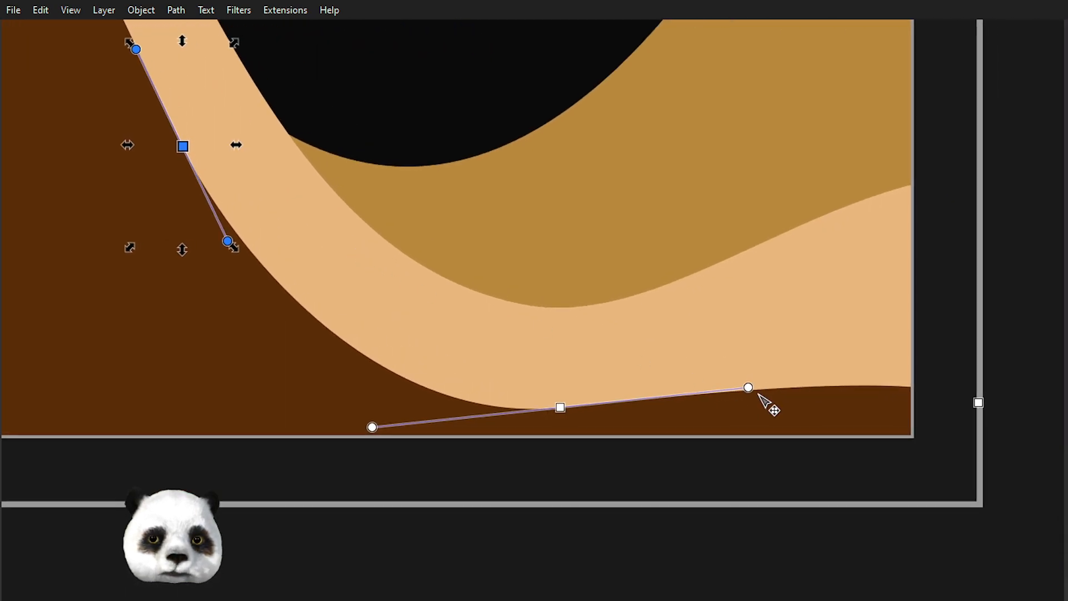
pyautogui.moveTo(756, 394); pyautogui.dragTo(774, 399)
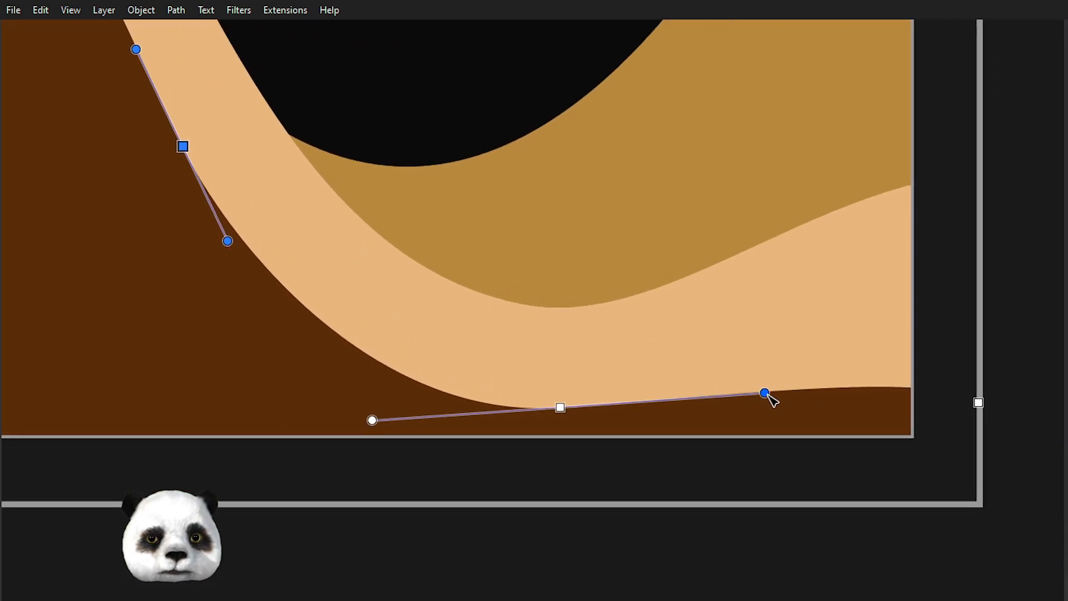
pyautogui.moveTo(981, 403); pyautogui.dragTo(989, 391)
pyautogui.moveTo(765, 394); pyautogui.dragTo(769, 407)
# Level the handles of the shadow shape's crest node and blur the shape for a soft transition into the sand colour.
pyautogui.scroll(-3, 699, 389)
pyautogui.scroll(3, 492, 358)
pyautogui.click(417, 231)
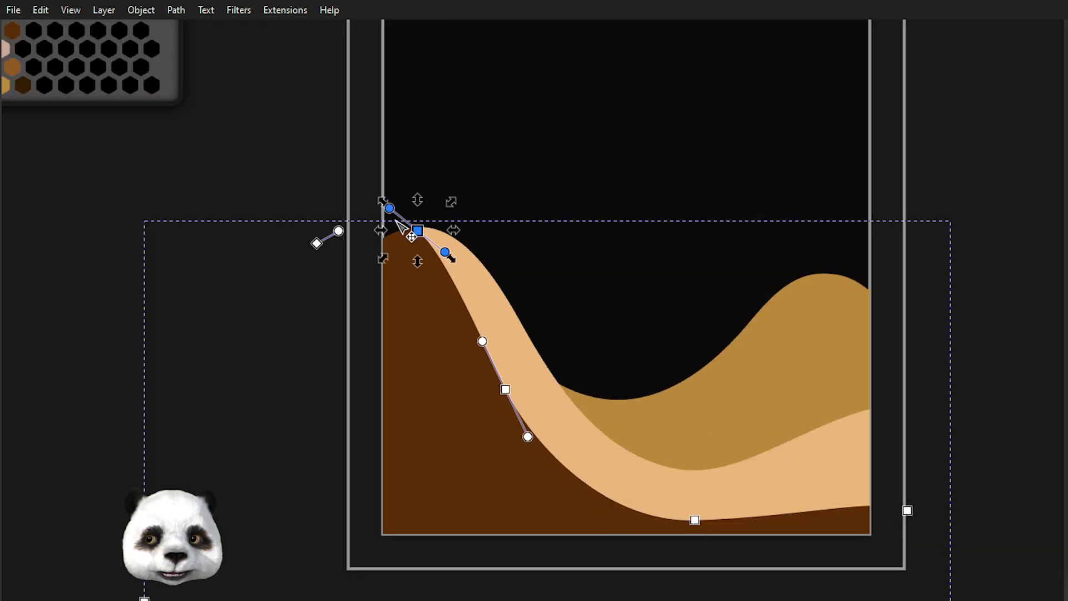
pyautogui.moveTo(383, 211)
pyautogui.mouseDown()
pyautogui.moveTo(358, 218)
pyautogui.moveTo(327, 198)
pyautogui.moveTo(380, 224)
pyautogui.mouseUp()
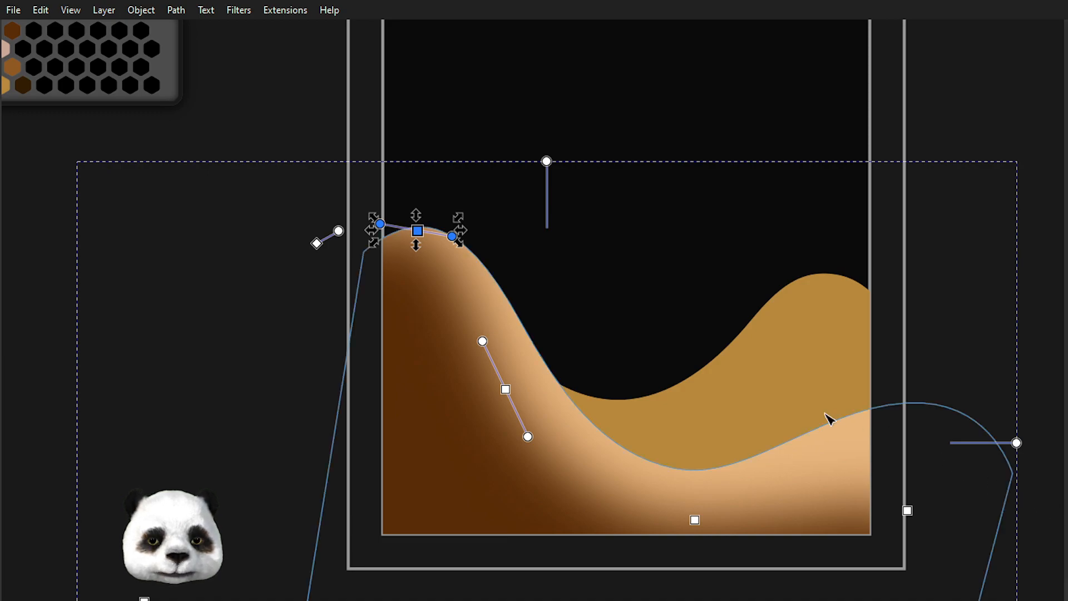
pyautogui.click(195, 358)
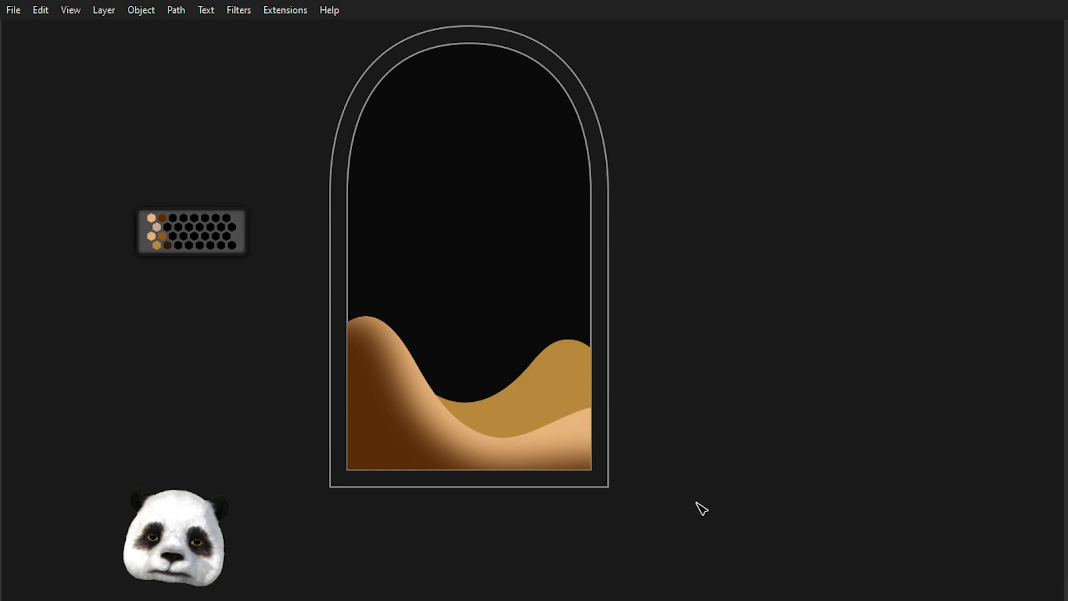
# Pull the blurred shadow's valley, mid-slope and outer right nodes slightly inward and down to widen the dune's lit band.
pyautogui.scroll(2, 515, 501)
pyautogui.click(396, 407)
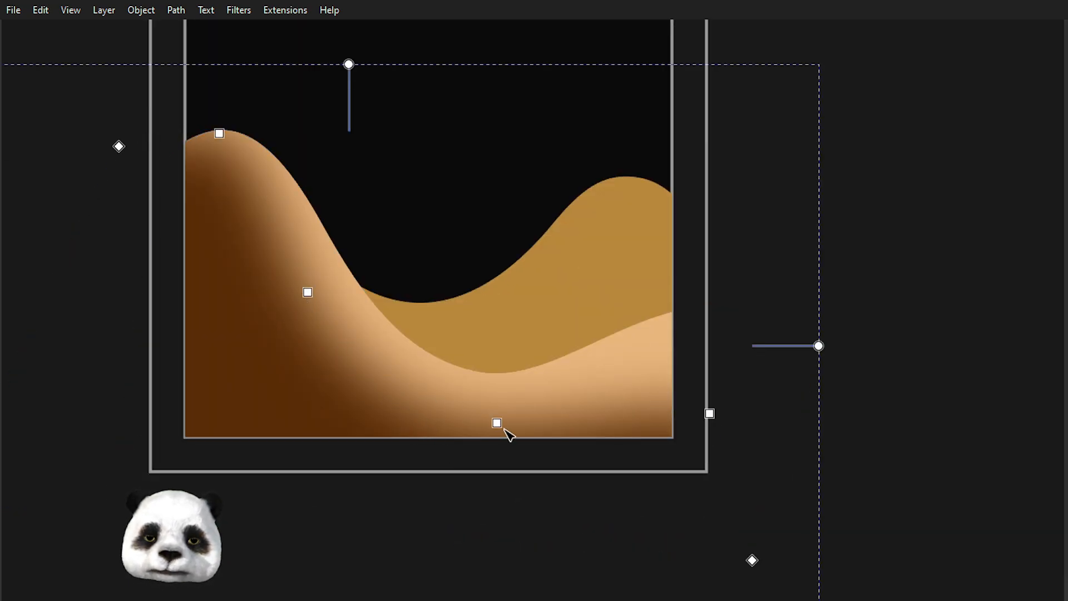
pyautogui.moveTo(496, 424); pyautogui.dragTo(490, 431)
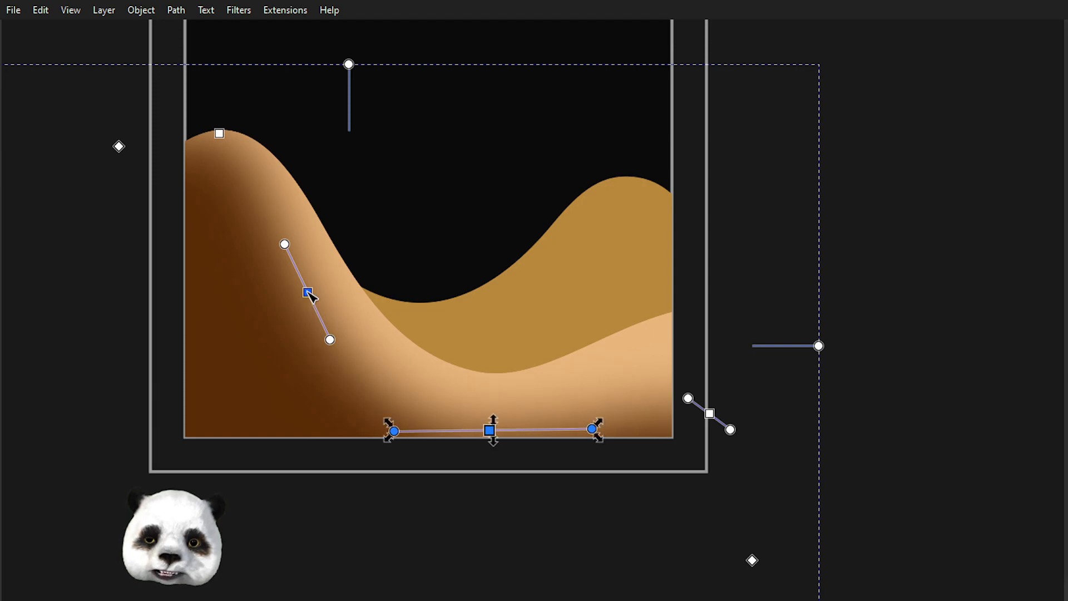
pyautogui.moveTo(308, 293); pyautogui.dragTo(300, 296)
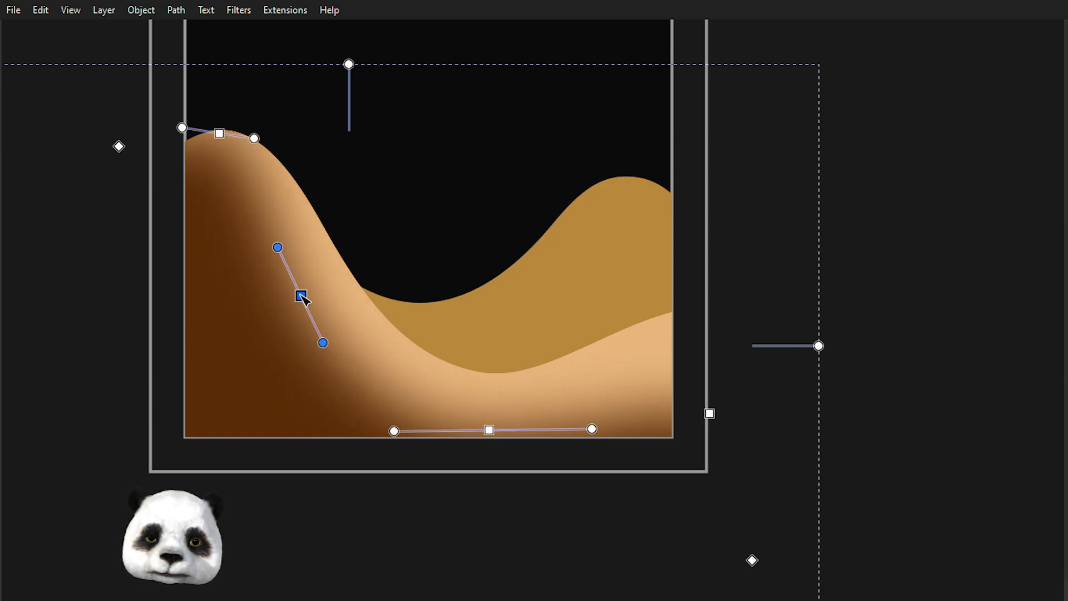
pyautogui.moveTo(325, 345); pyautogui.dragTo(341, 378)
pyautogui.moveTo(712, 415); pyautogui.dragTo(734, 431)
pyautogui.click(906, 394)
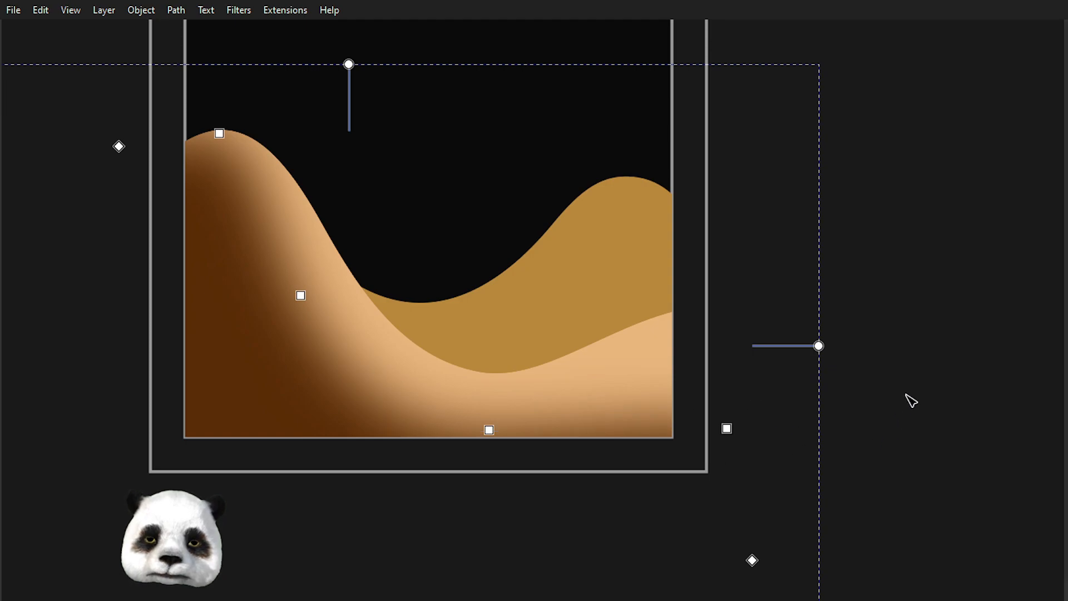
pyautogui.click(909, 394)
pyautogui.scroll(-4, 886, 396)
pyautogui.scroll(4, 923, 399)
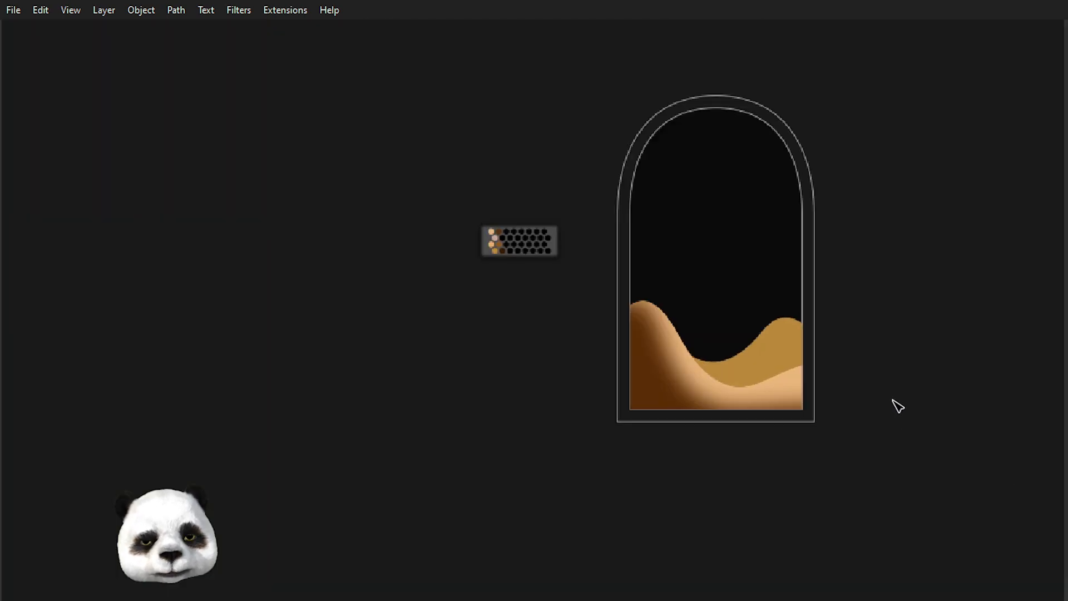
# Give the shadow shape a linear gradient from its middle to the frame's lower-left corner, ending in the palette's darkest brown.
pyautogui.click(545, 379)
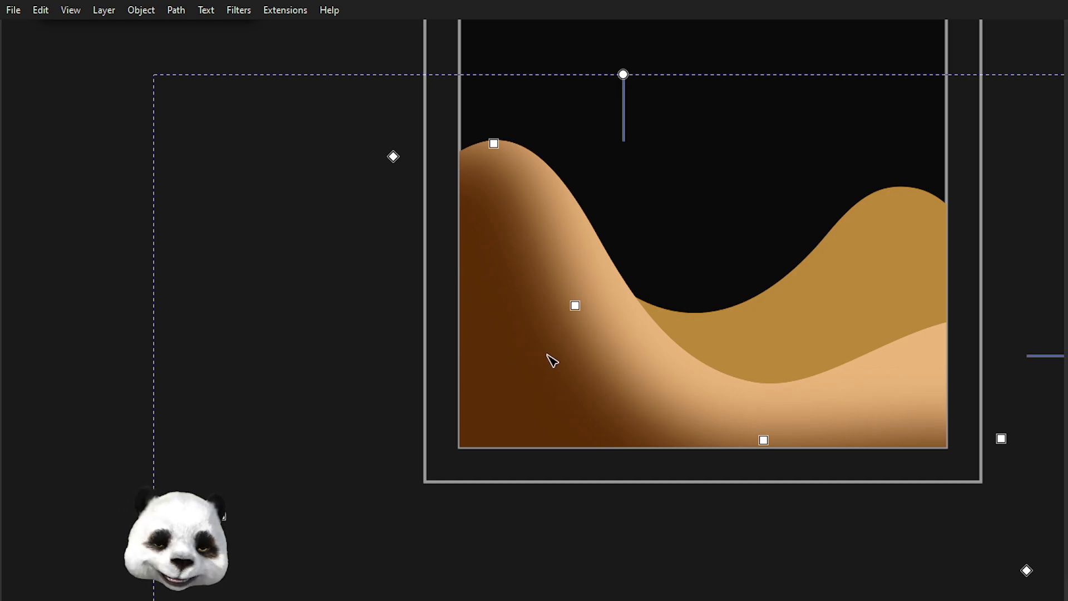
pyautogui.press('t')
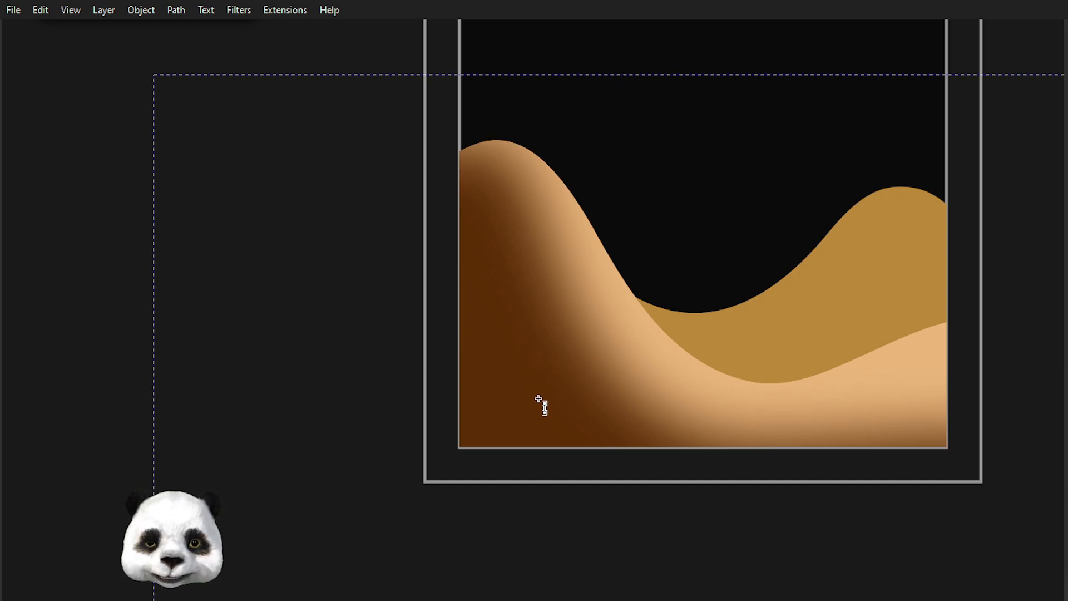
pyautogui.moveTo(551, 394); pyautogui.dragTo(462, 452)
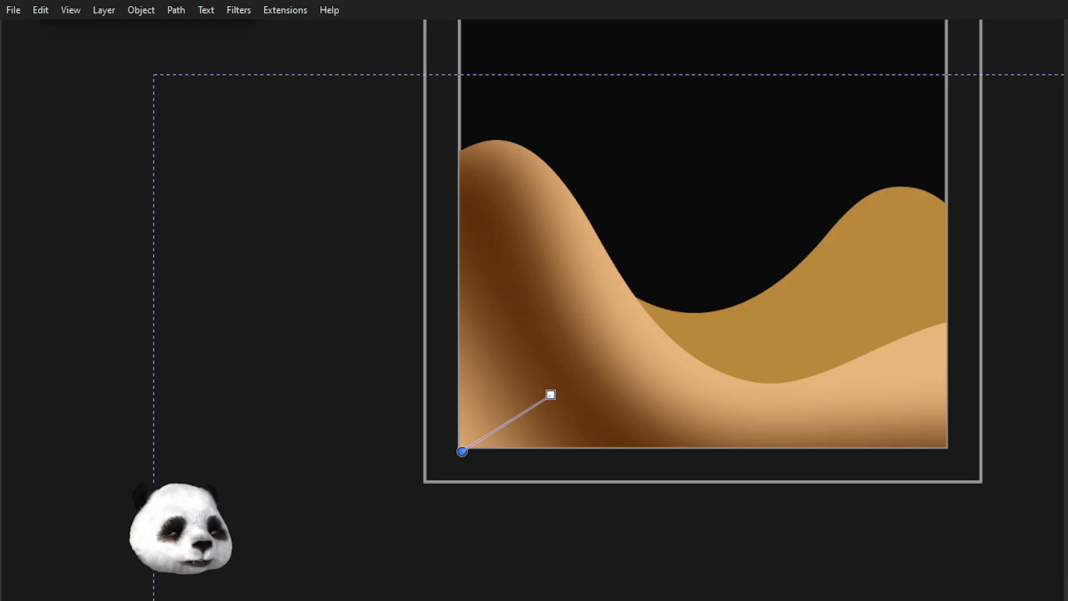
pyautogui.hotkey('ctrl', 'z')
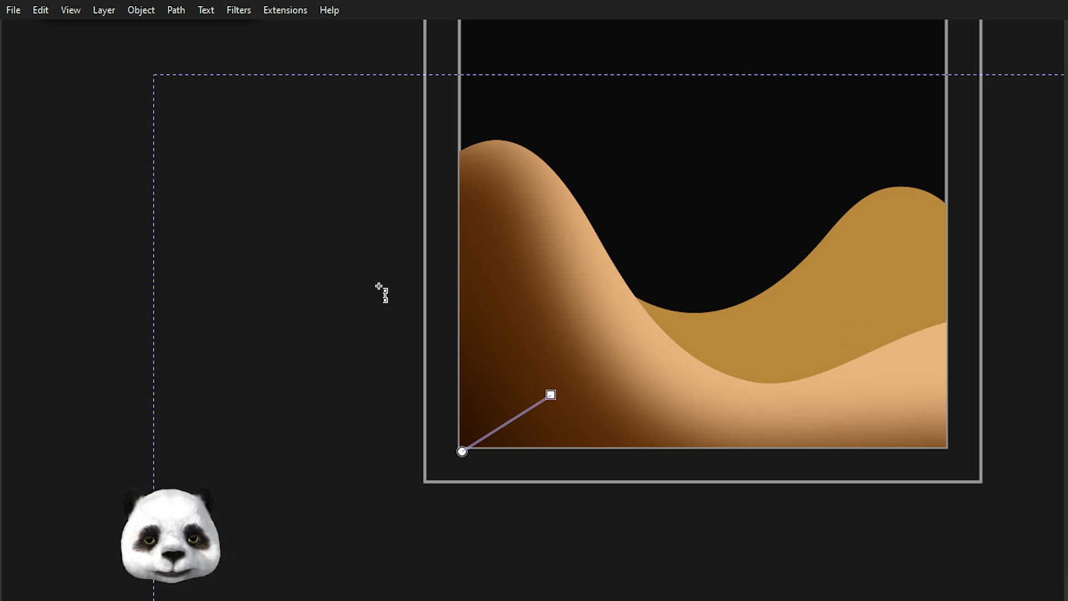
pyautogui.press('s')
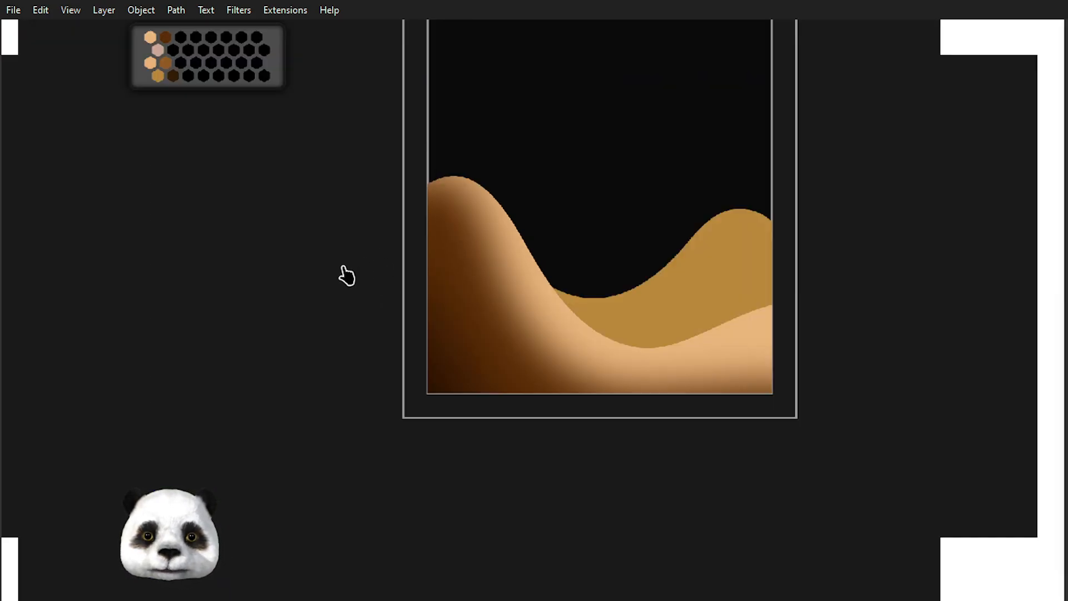
# Try a grainy texture filter on the shaded front dune.
pyautogui.scroll(-3, 337, 273)
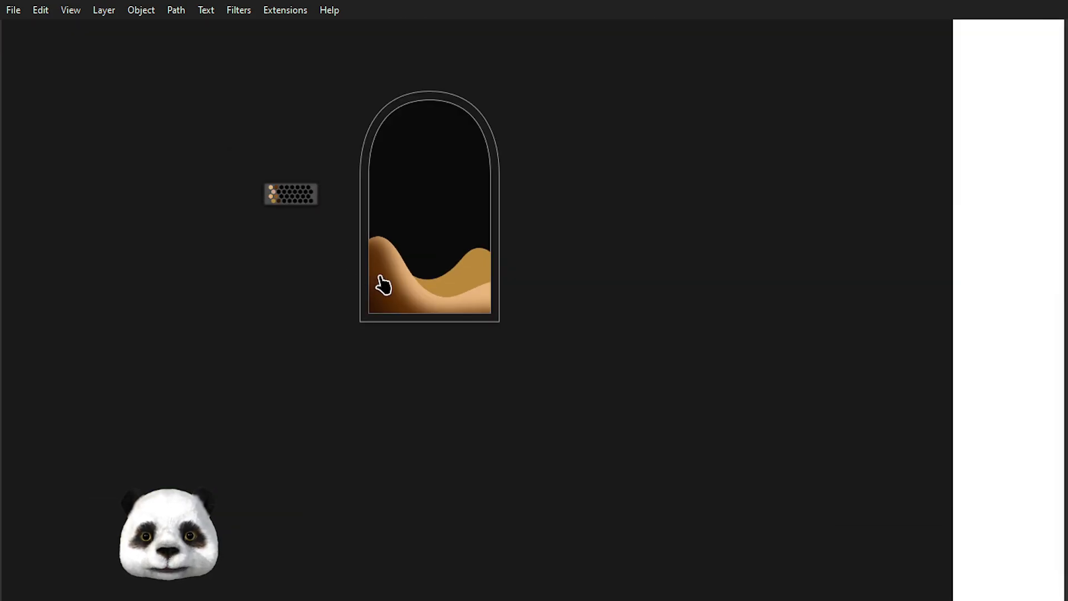
pyautogui.scroll(3, 409, 292)
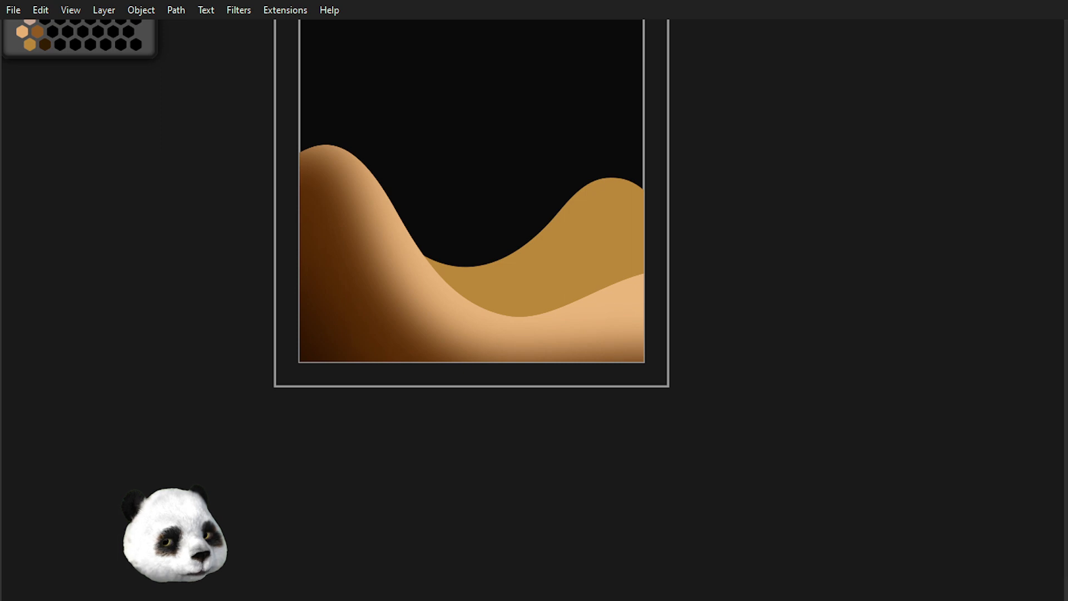
pyautogui.press('Tab')
pyautogui.press('Tab')
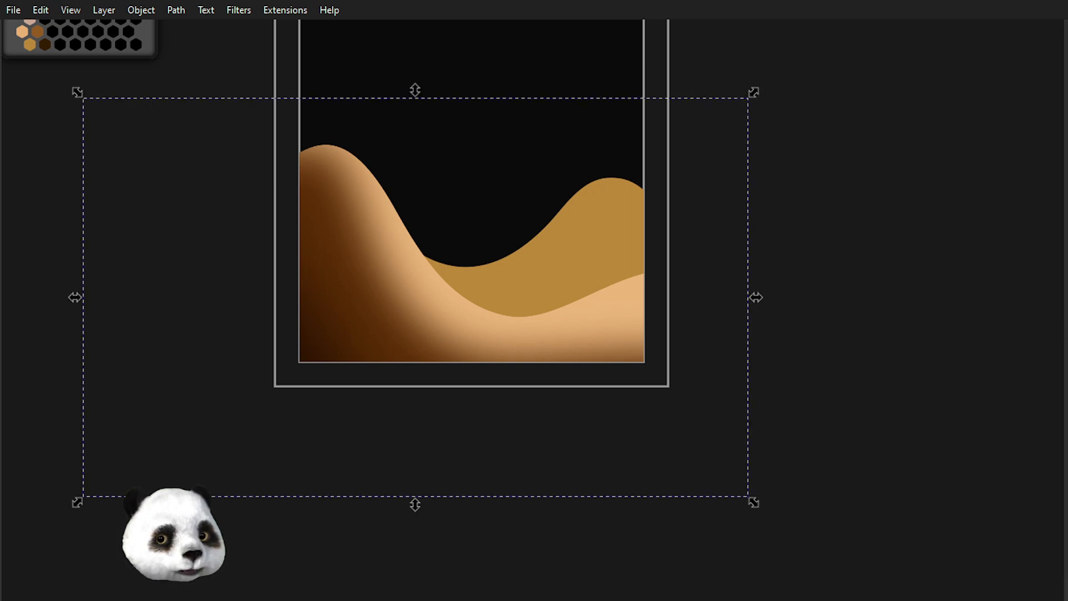
pyautogui.hotkey('alt', 'q')
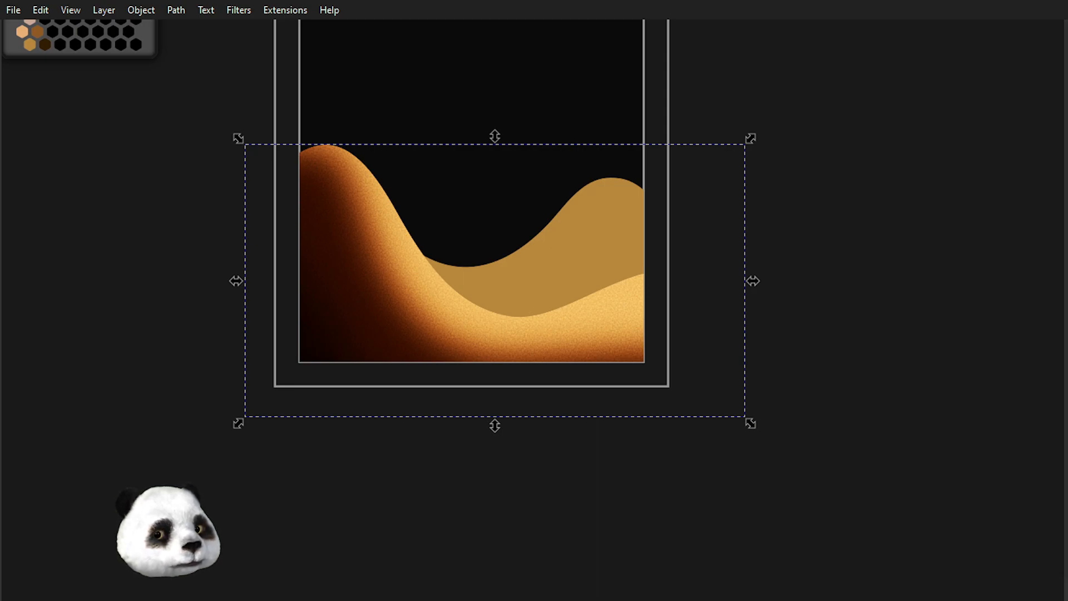
pyautogui.hotkey('ctrl', 'z')
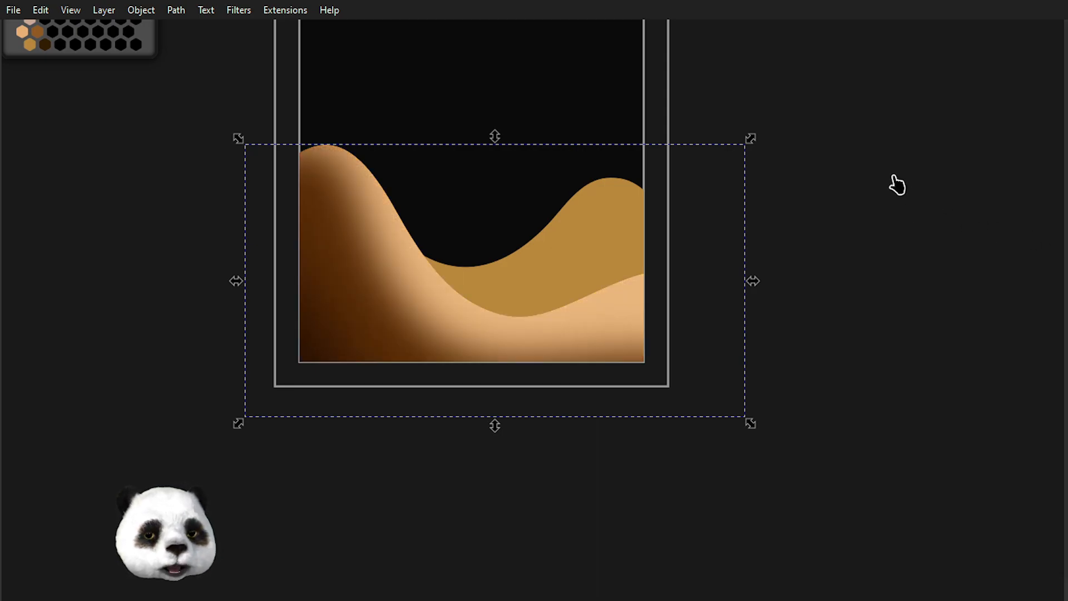
pyautogui.click(897, 185)
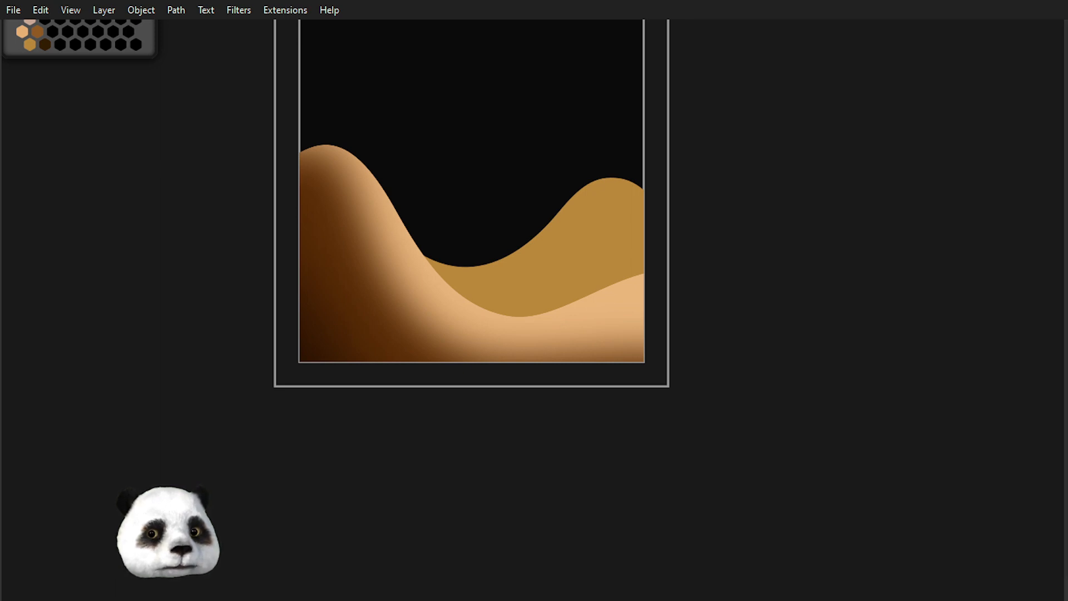
# Duplicate the shaded front dune and delete the grey shape covering it to expose a plain sand-coloured dune.
pyautogui.click(423, 312)
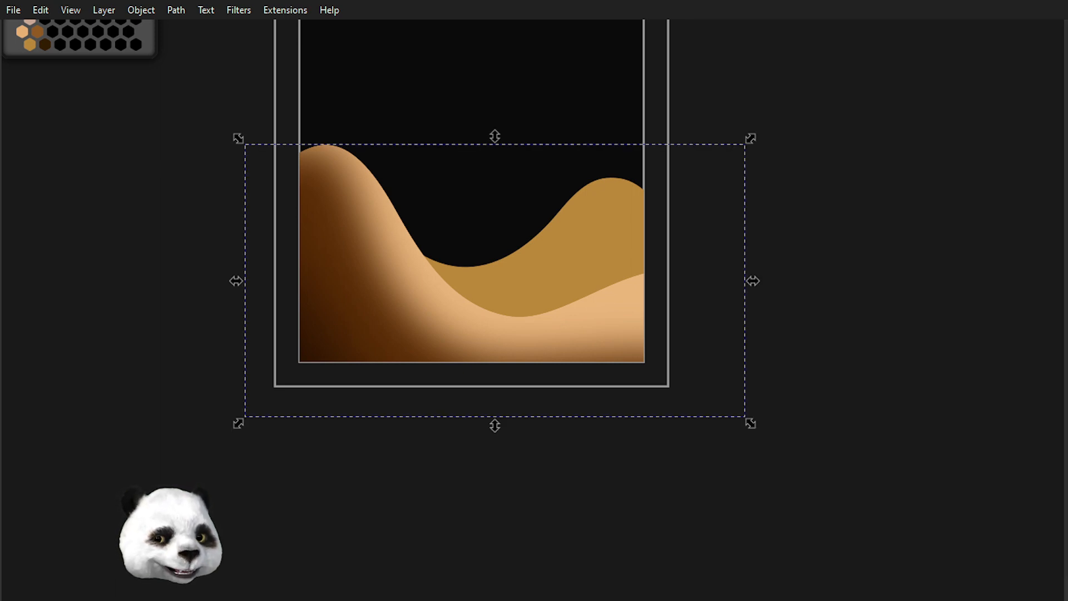
pyautogui.hotkey('ctrl', 'd')
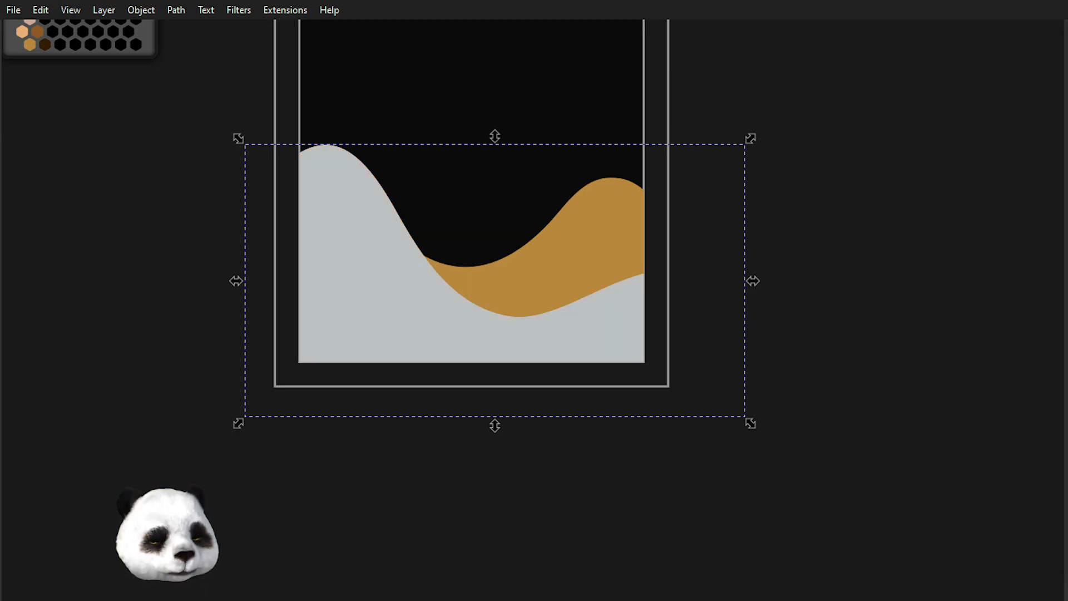
pyautogui.press('Delete')
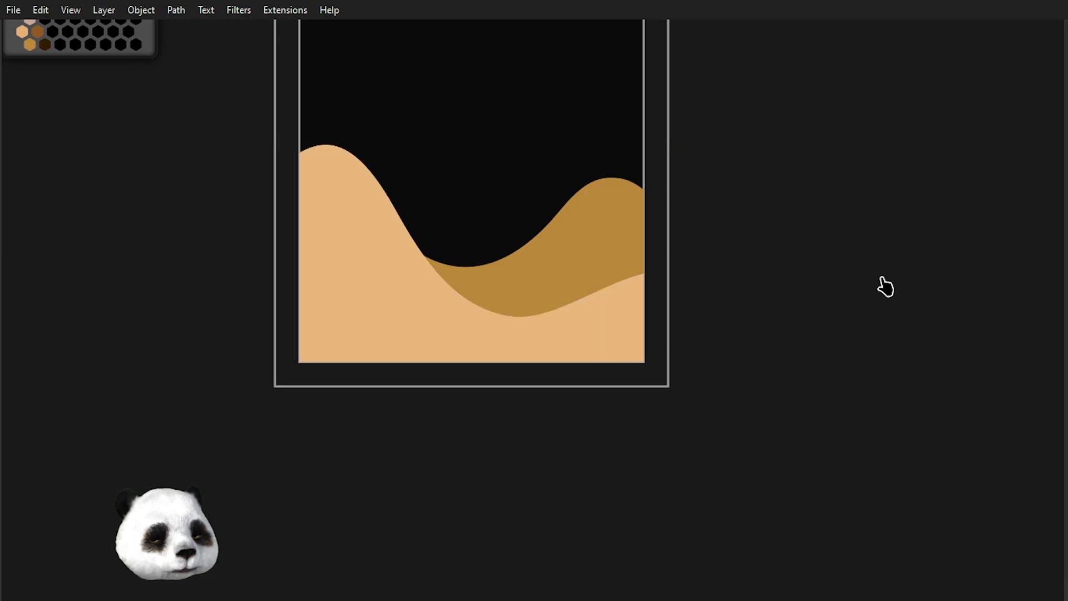
# Give the plain front dune a grainy sand texture and lower it beneath the dark shadow.
pyautogui.moveTo(794, 275); pyautogui.dragTo(813, 337)
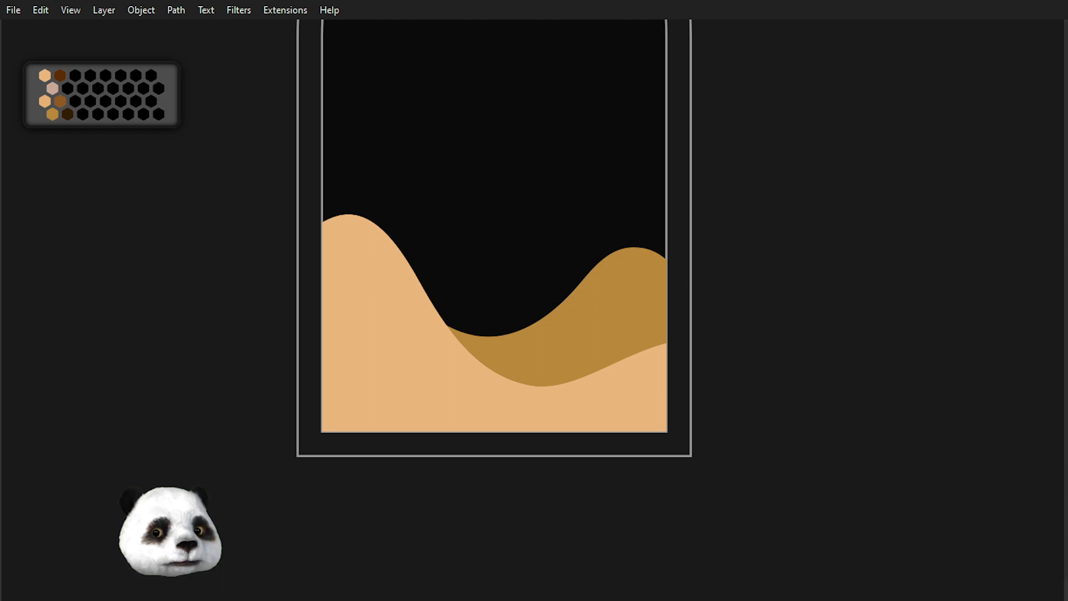
pyautogui.click(401, 356)
pyautogui.press('pagedown')
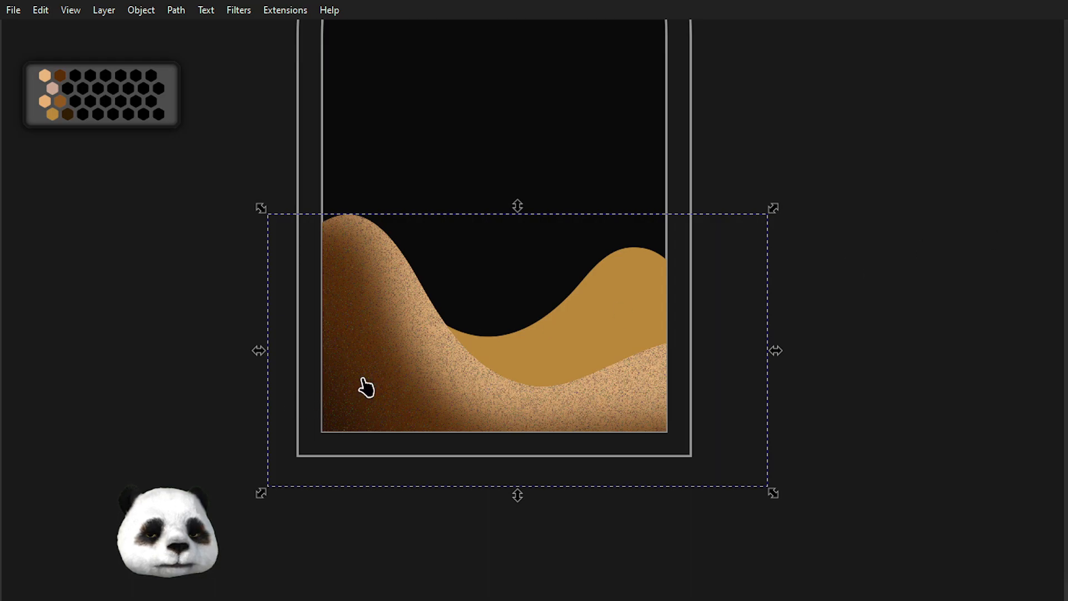
# Try different blends of the coarse noise texture with the front sand dune's gradient, comparing textured and smooth versions.
pyautogui.scroll(1, 485, 393)
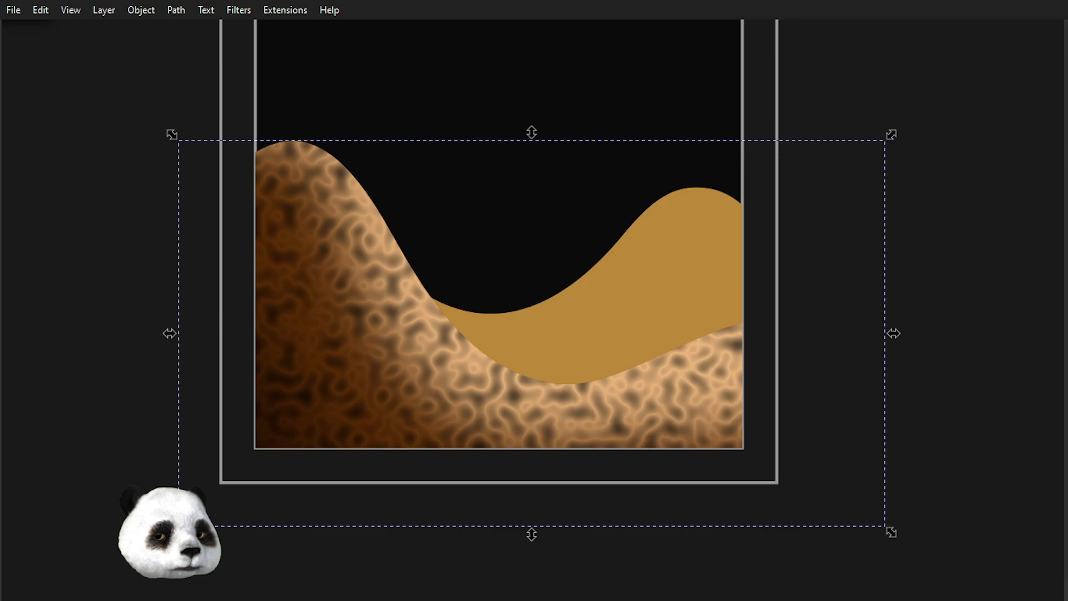
pyautogui.hotkey('ctrl', 'z')
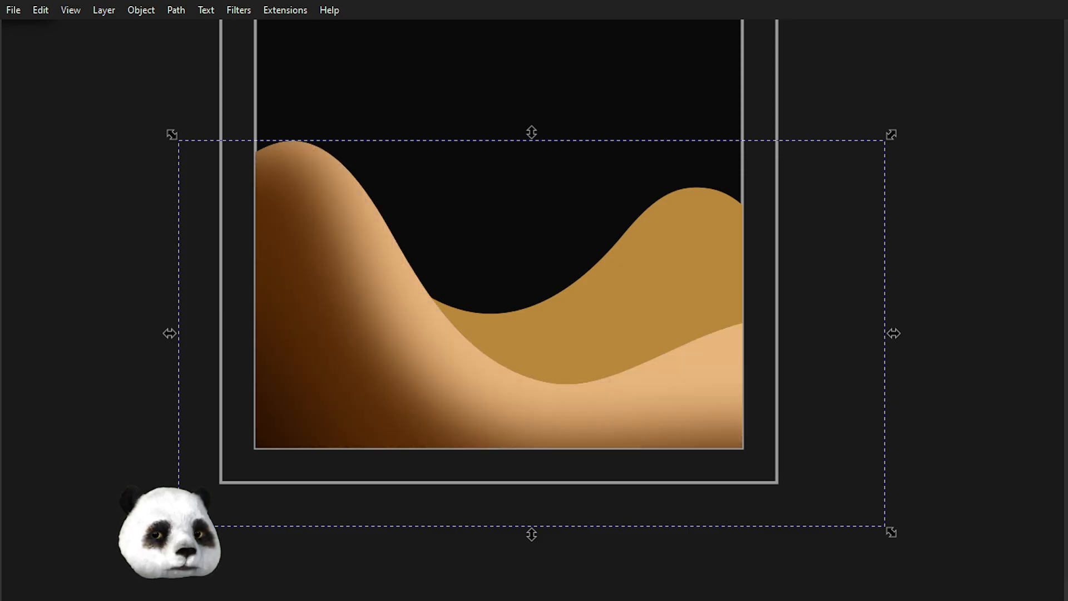
pyautogui.hotkey('ctrl', 'shift', 'z')
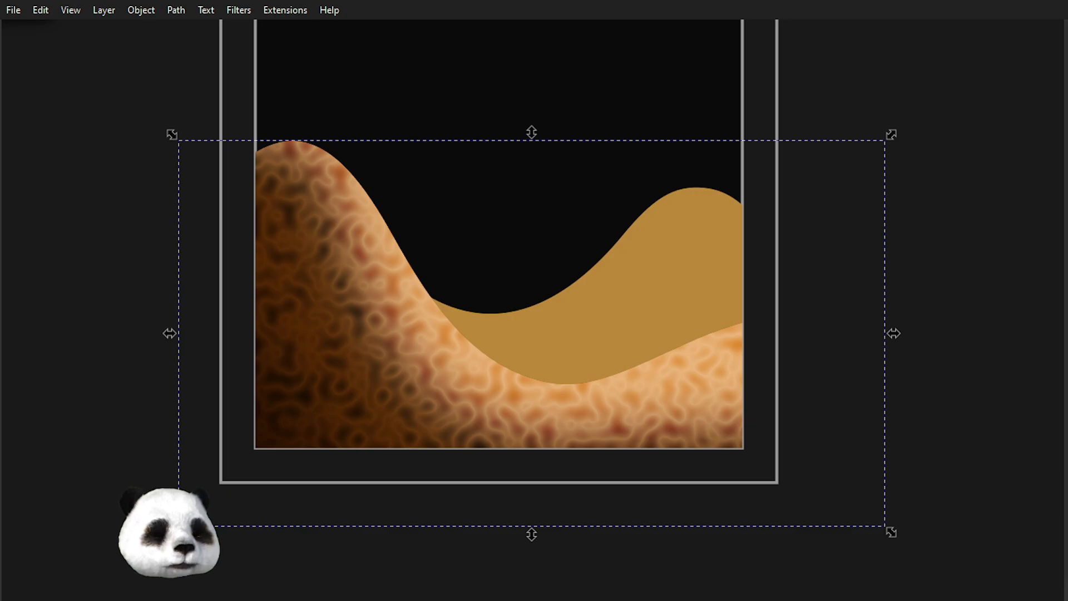
pyautogui.hotkey('ctrl', 'z')
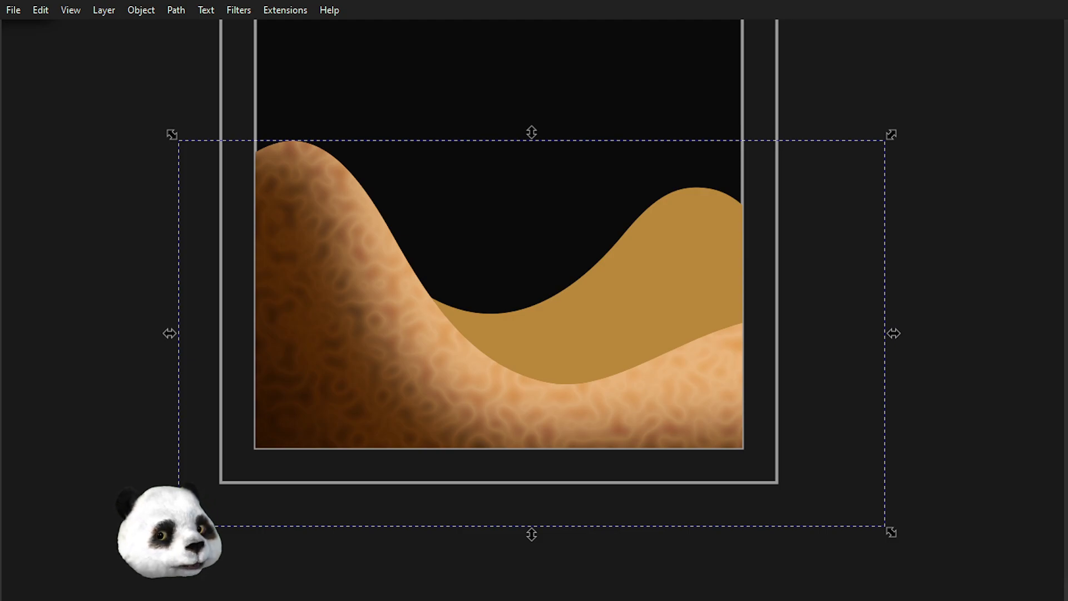
pyautogui.hotkey('ctrl', 'shift', 'z')
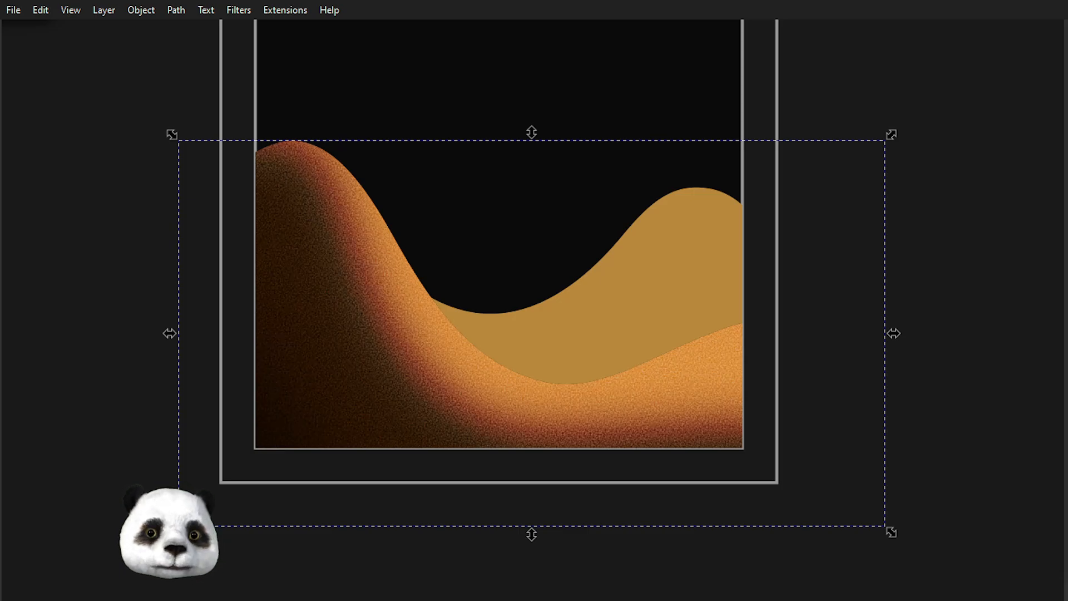
# Examine the fine grain on the front dune up close along its orange lower edge and shadow transition.
pyautogui.scroll(-2, 739, 255)
pyautogui.scroll(2, 673, 310)
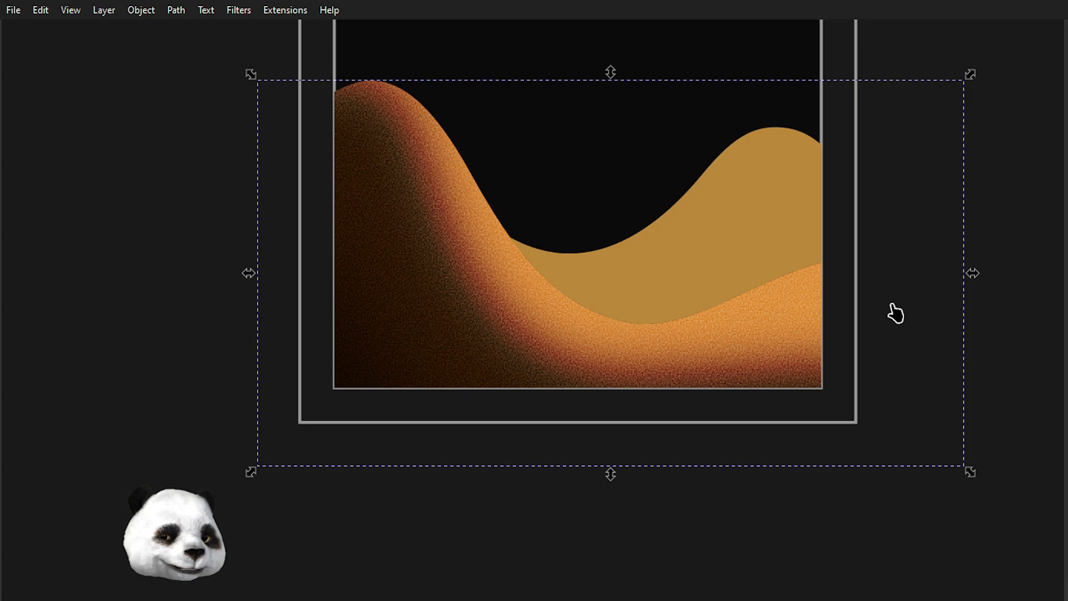
pyautogui.scroll(3, 777, 374)
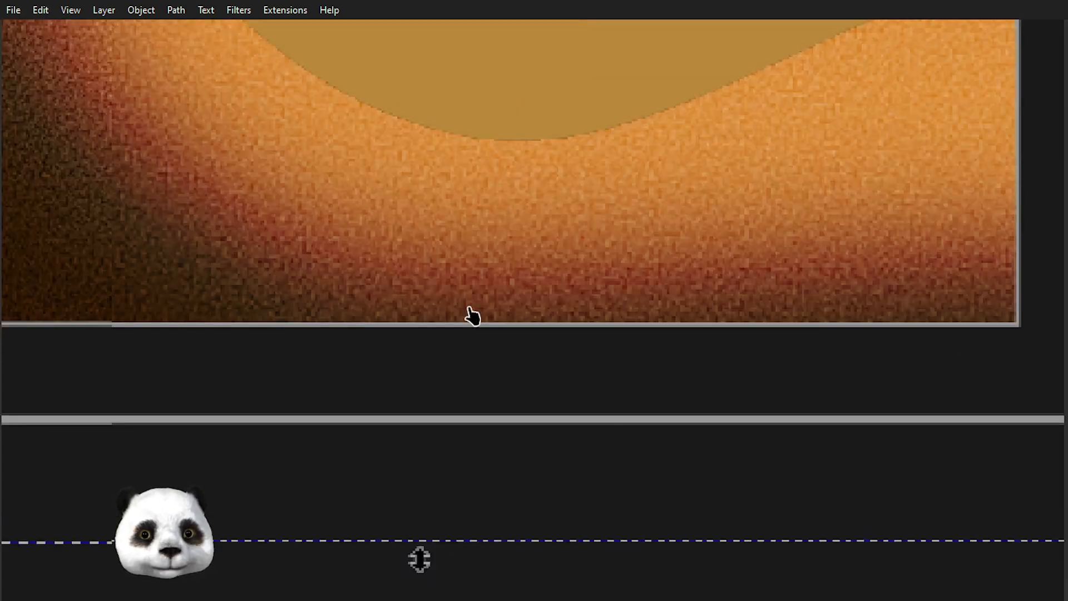
pyautogui.scroll(-3, 706, 292)
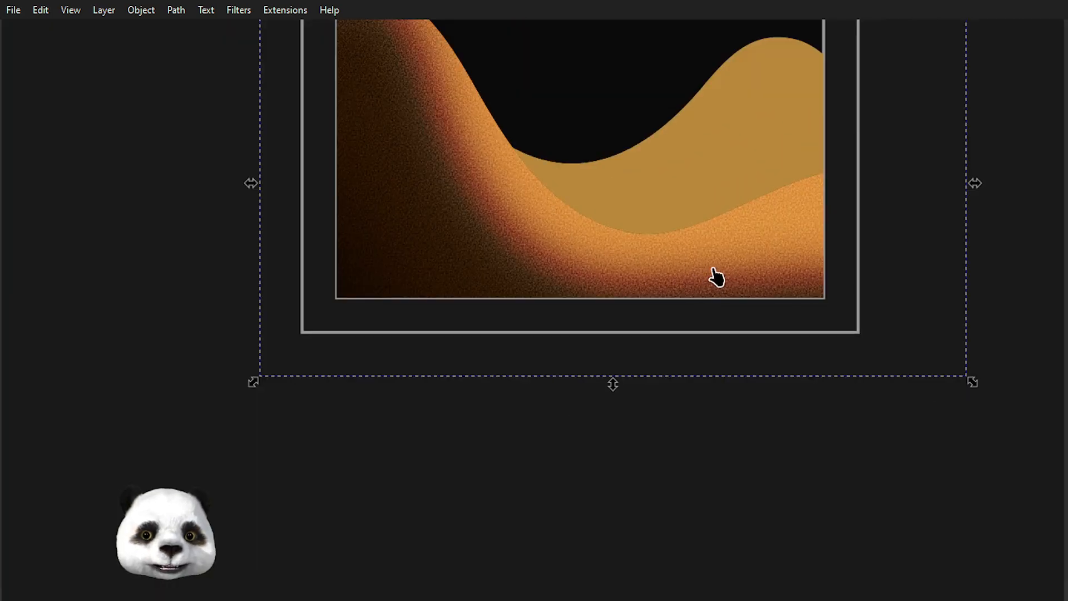
pyautogui.scroll(3, 534, 327)
pyautogui.hscroll(3, 535, 326)
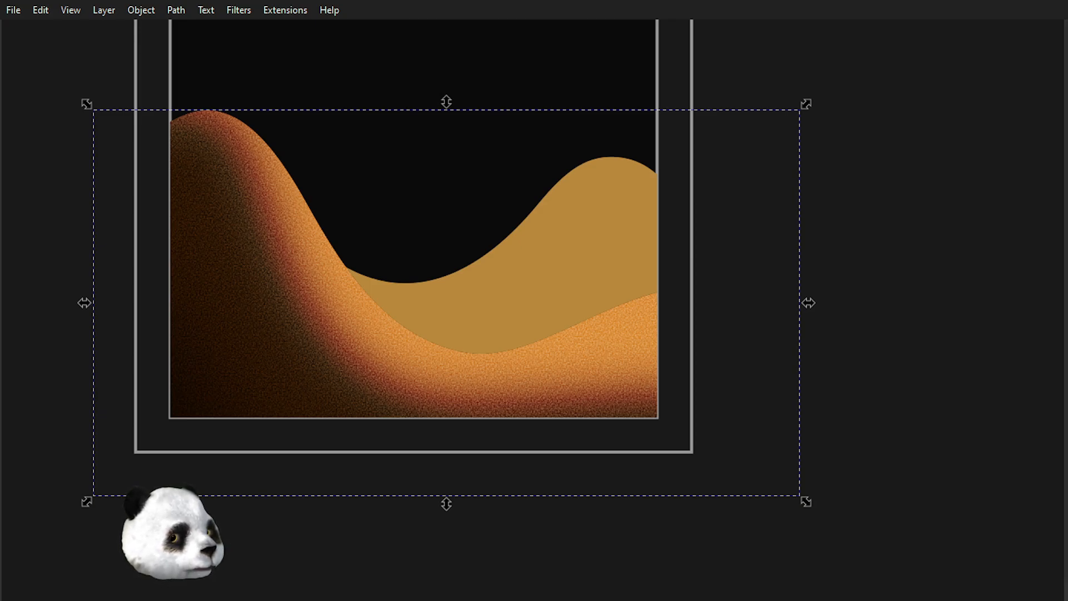
# Try darker and lighter golden-brown blends of the grain on the front dune, comparing them with the smooth shading.
pyautogui.hotkey('ctrl', 'z')
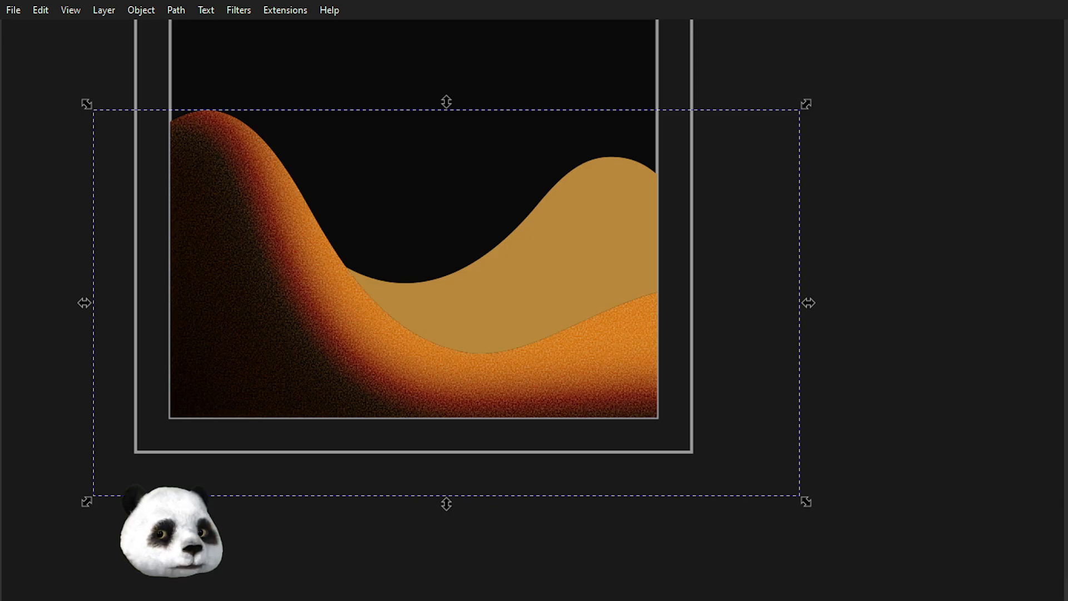
pyautogui.hotkey('ctrl', 'shift', 'z')
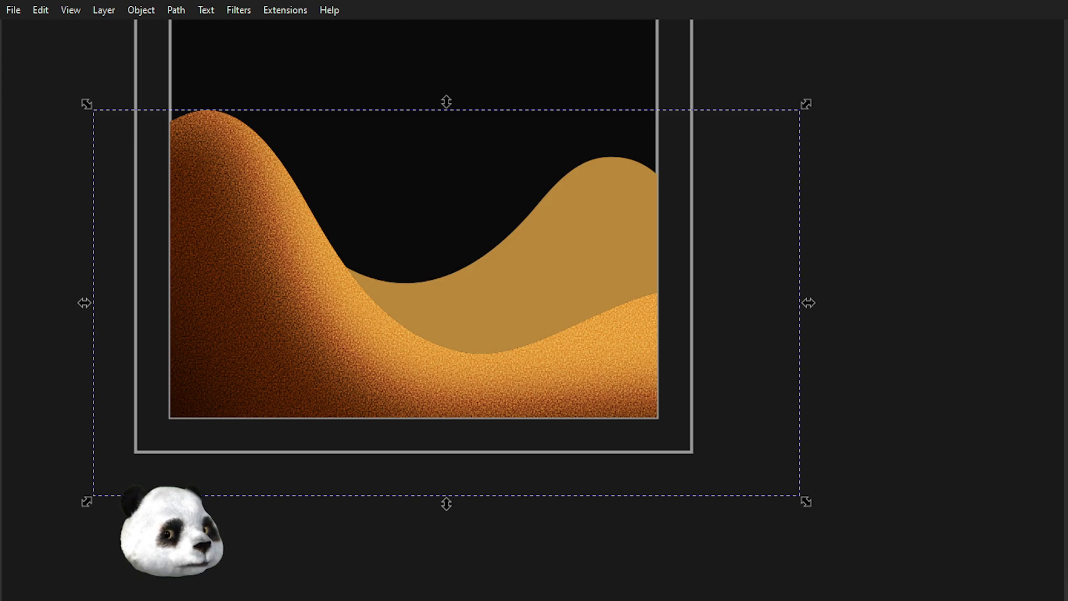
pyautogui.hotkey('ctrl', 'z')
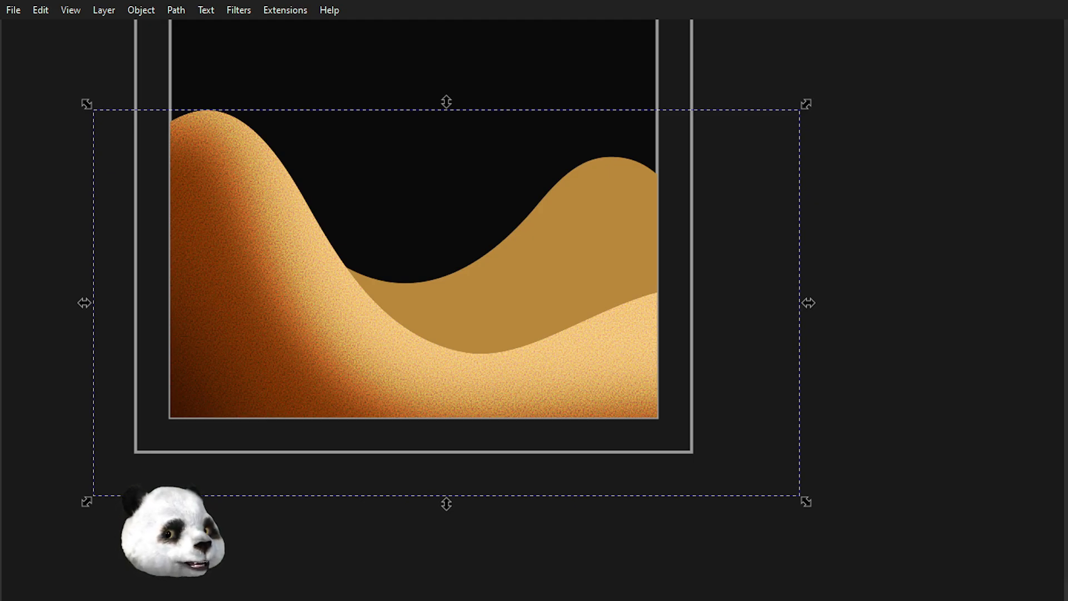
pyautogui.hotkey('ctrl', 'z')
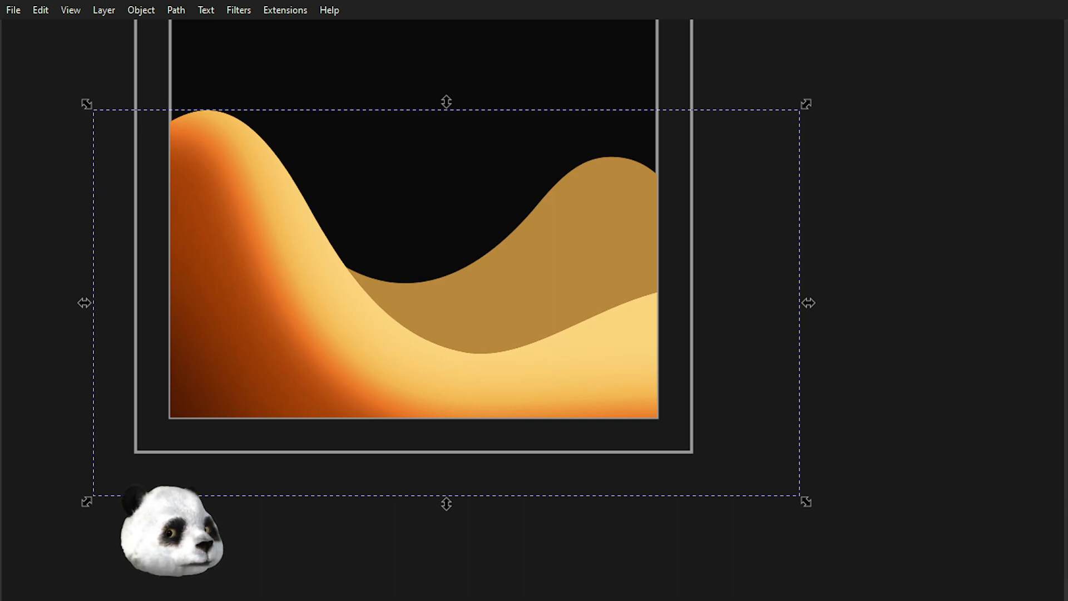
pyautogui.hotkey('ctrl', 'shift', 'z')
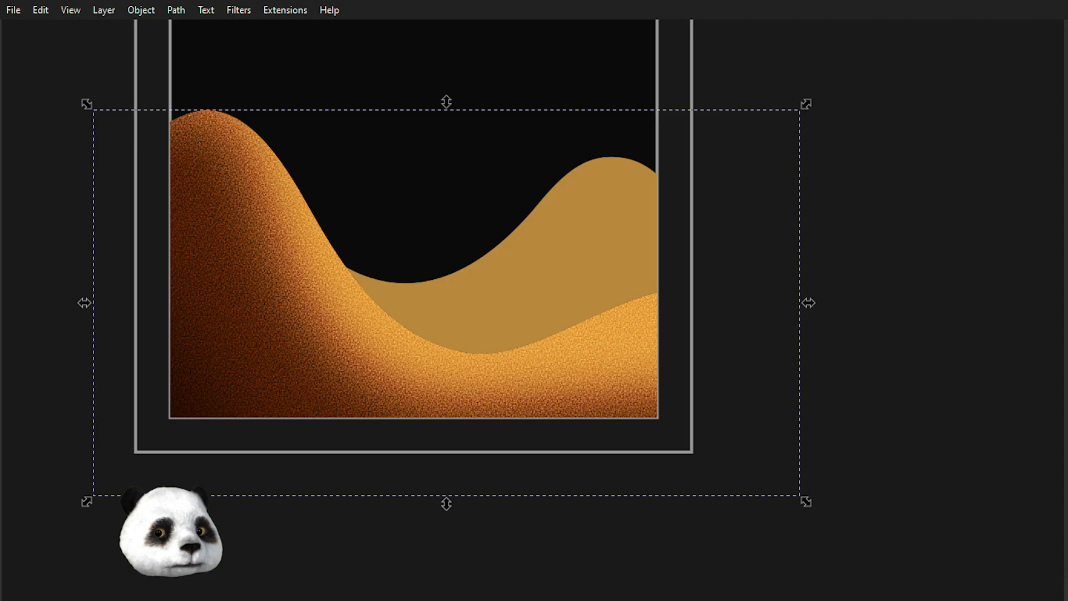
pyautogui.hotkey('ctrl', 'z')
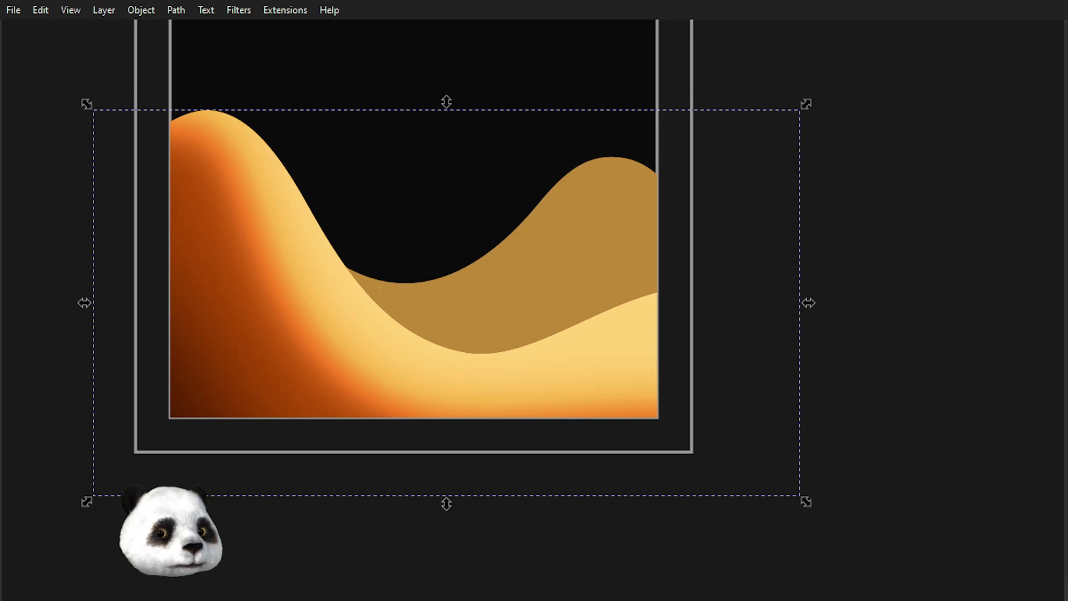
pyautogui.hotkey('ctrl', 'shift', 'z')
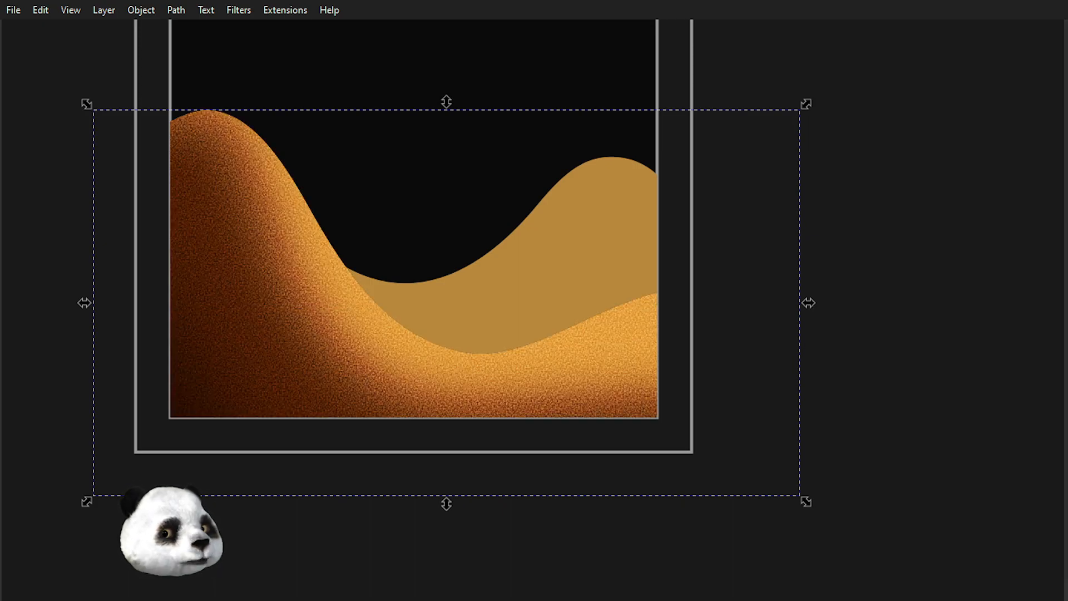
pyautogui.hotkey('ctrl', 'z')
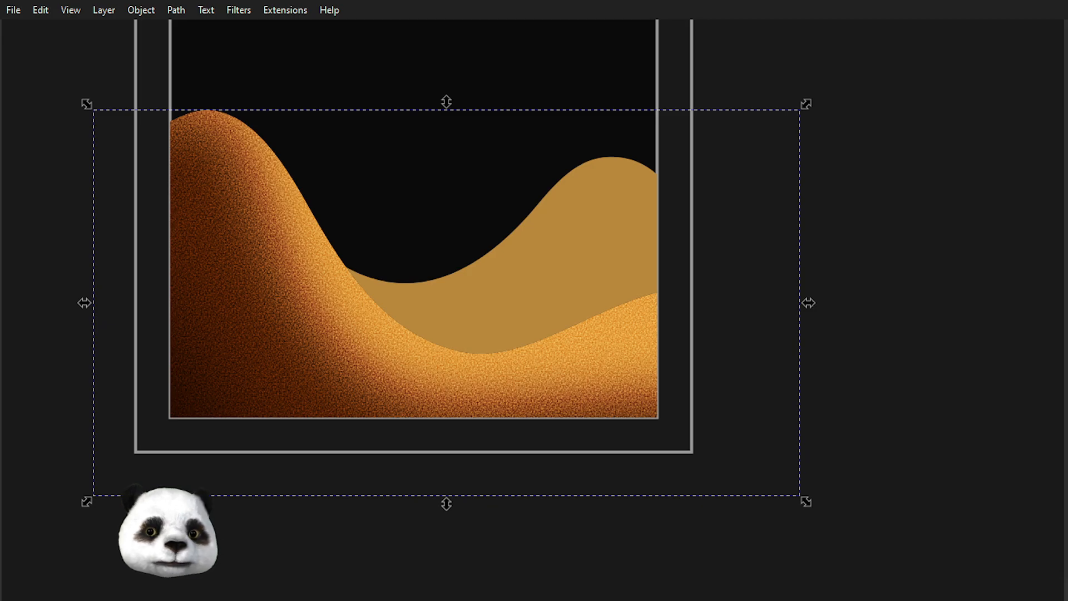
# Repeatedly undo and redo the front dune's last filter change to compare its smooth pale shading with the grainy version.
pyautogui.hotkey('ctrl', 'z')
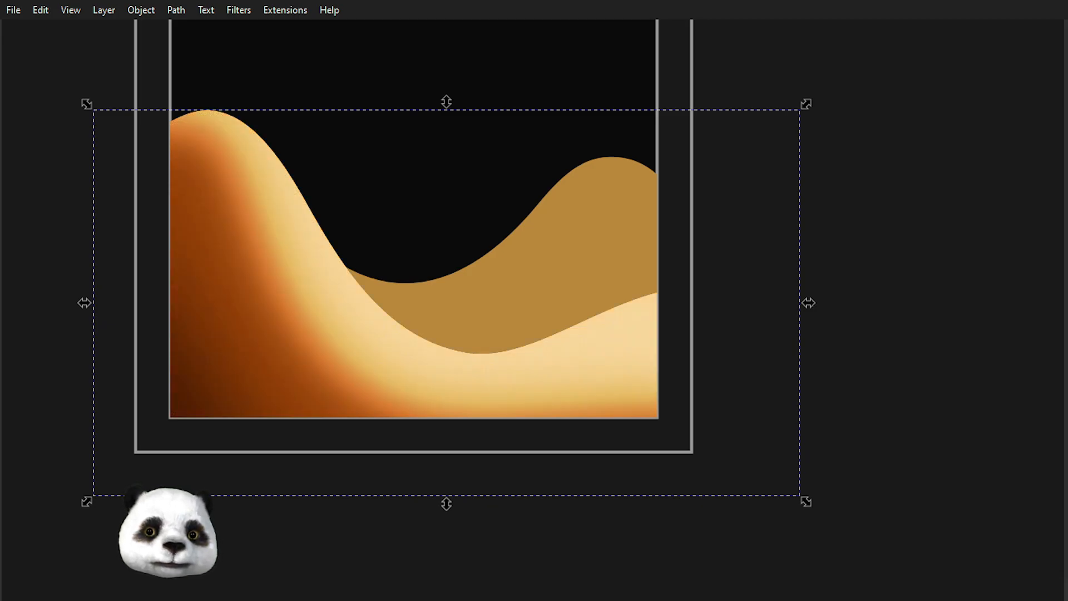
pyautogui.hotkey('ctrl', 'shift', 'z')
pyautogui.hotkey('ctrl', 'z')
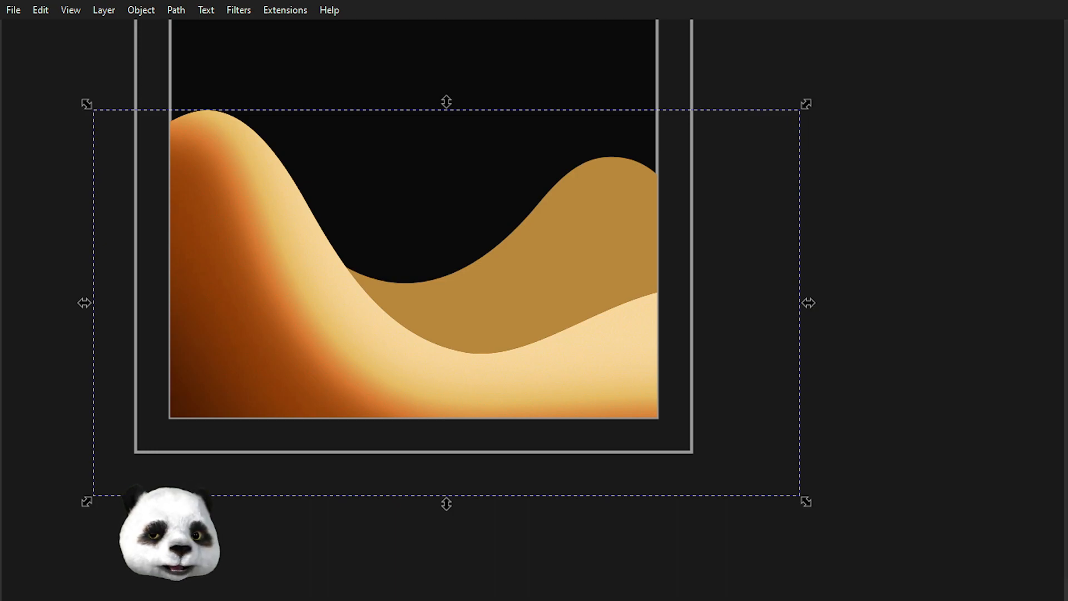
pyautogui.hotkey('ctrl', 'shift', 'z')
pyautogui.hotkey('ctrl', 'z')
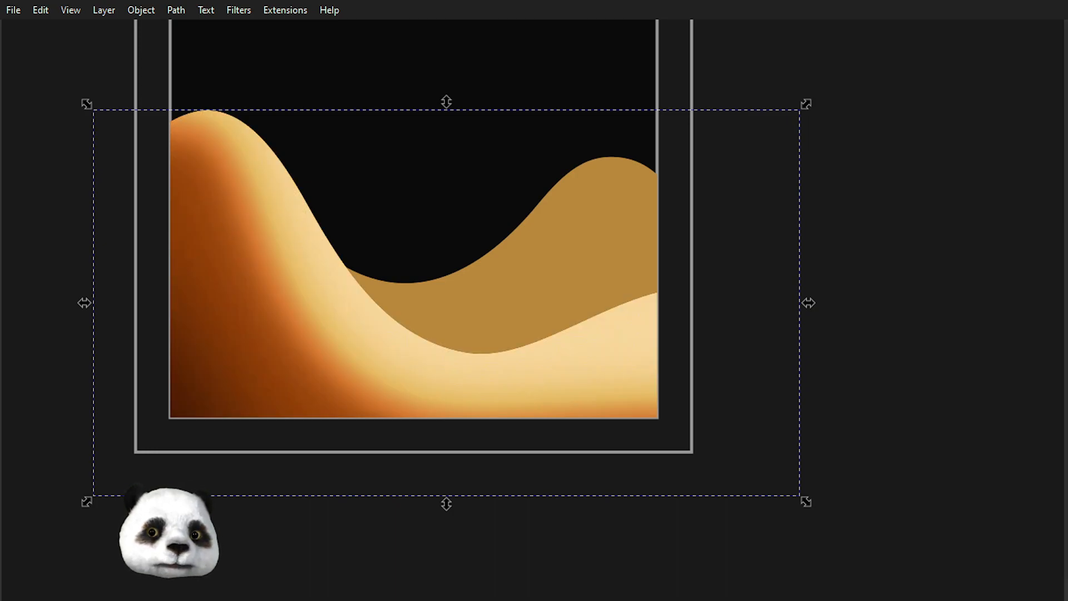
pyautogui.hotkey('ctrl', 'shift', 'z')
pyautogui.hotkey('ctrl', 'z')
pyautogui.hotkey('ctrl', 'shift', 'z')
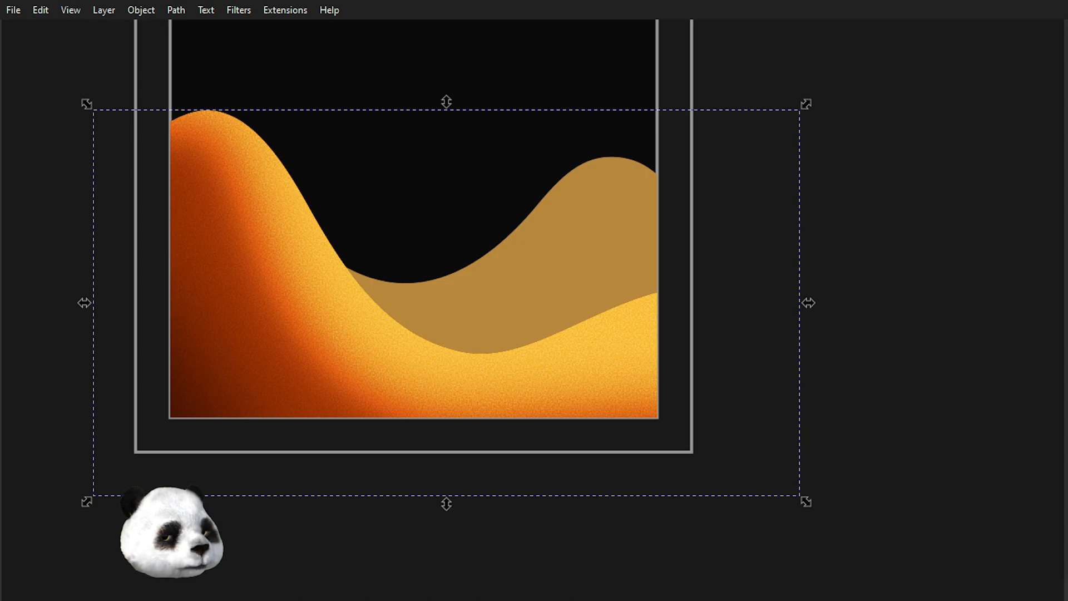
# Compare saturated orange blends on the front dune and settle on a bright orange-yellow shading with fine grain.
pyautogui.hotkey('ctrl', 'z')
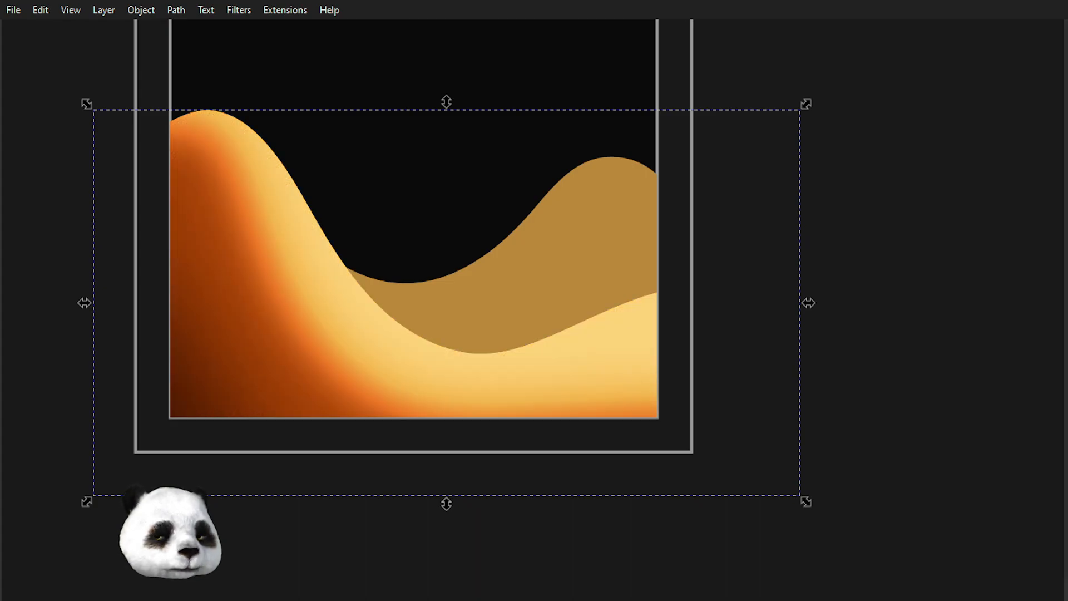
pyautogui.hotkey('ctrl', 'shift', 'z')
pyautogui.hotkey('ctrl', 'z')
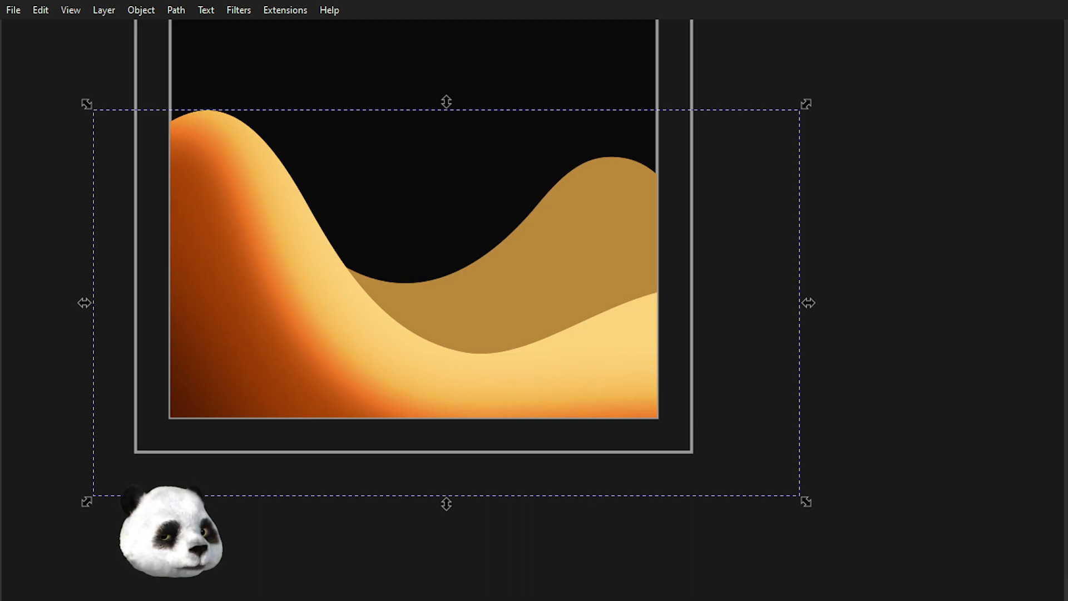
pyautogui.hotkey('ctrl', 'shift', 'z')
pyautogui.hotkey('ctrl', 'shift', 'z')
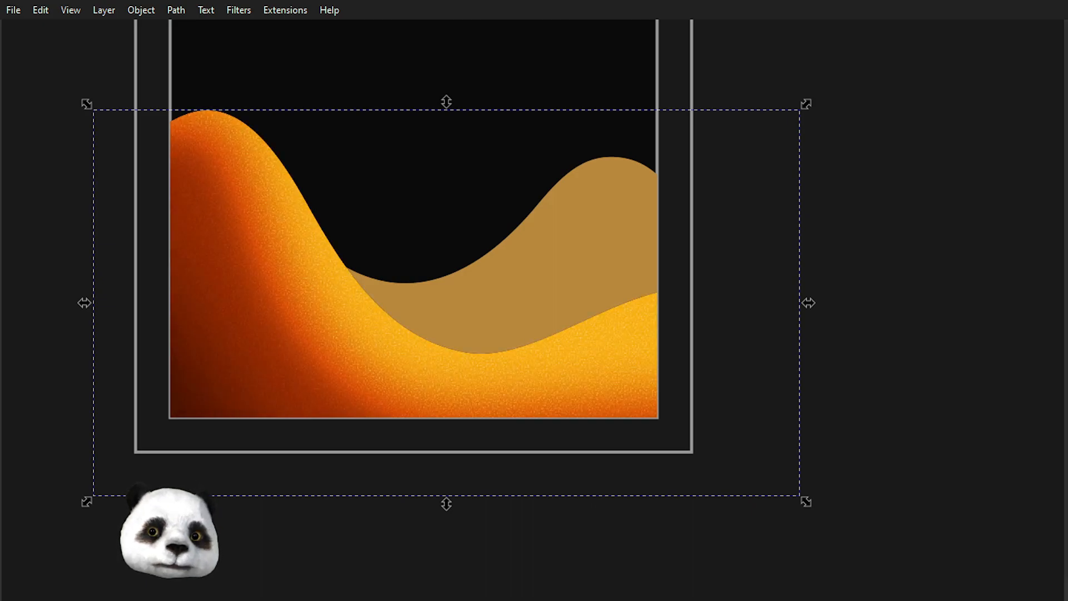
pyautogui.hotkey('ctrl', 'z')
pyautogui.hotkey('ctrl', 'shift', 'z')
pyautogui.hotkey('ctrl', 'z')
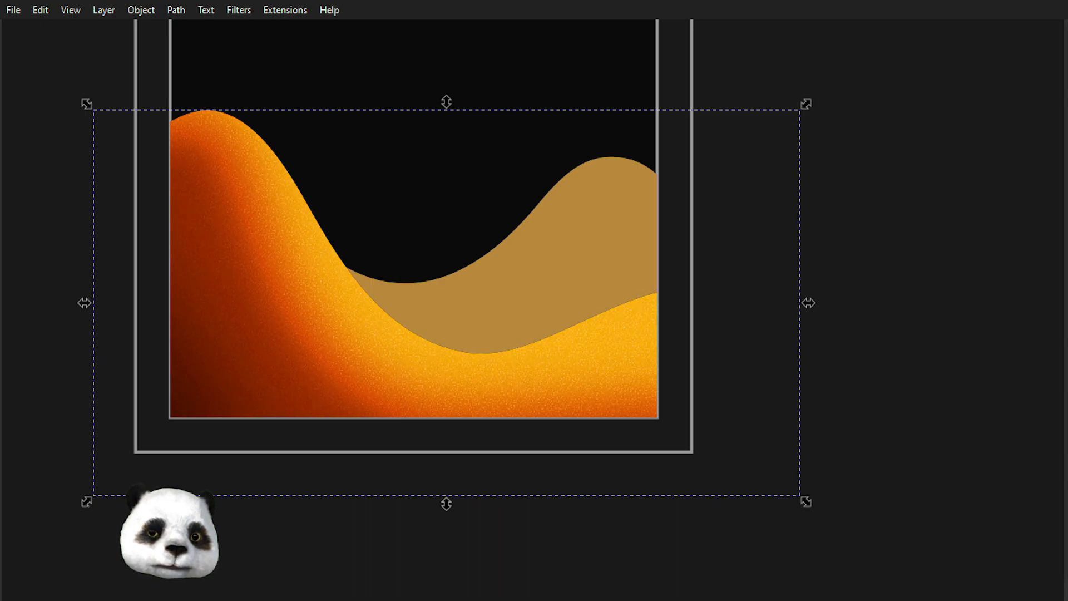
pyautogui.hotkey('ctrl', 'shift', 'z')
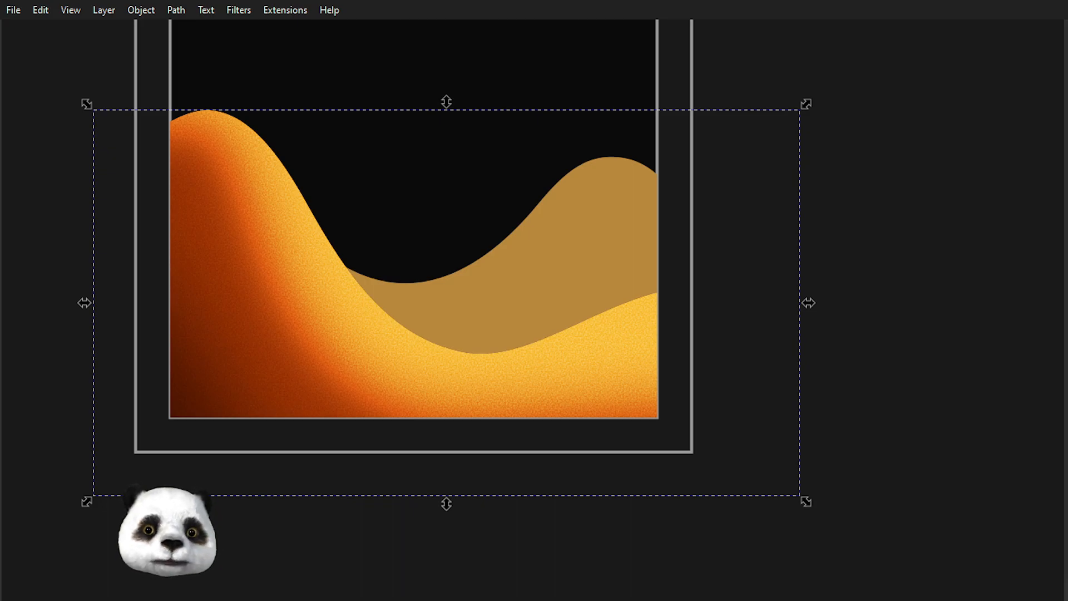
# Examine the front dune's grain and shadow gradient up close and within the whole arched window.
pyautogui.scroll(-2, 813, 341)
pyautogui.scroll(2, 827, 342)
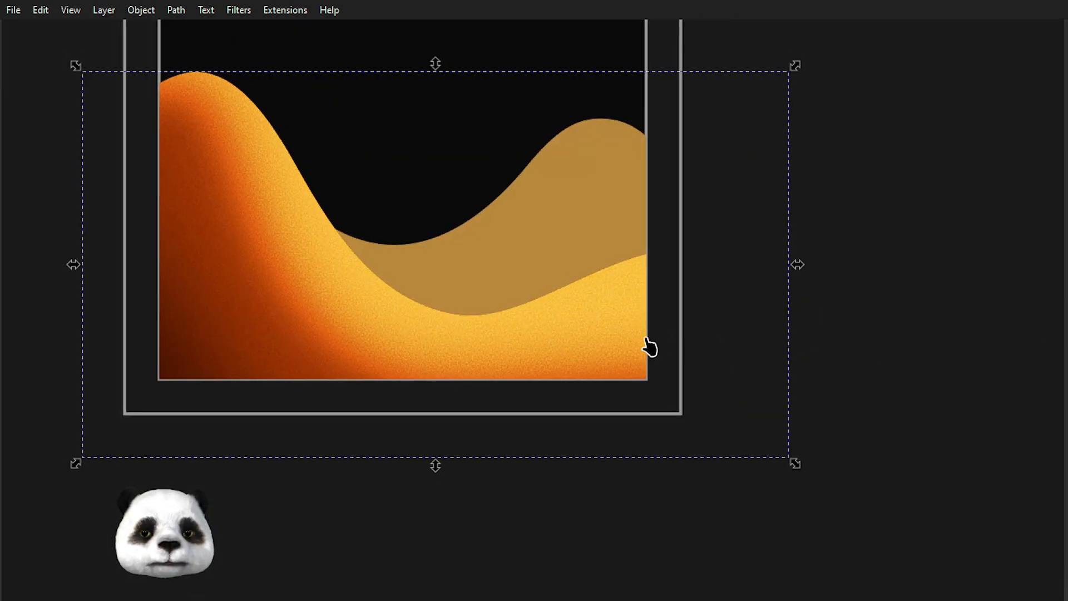
pyautogui.scroll(1, 295, 242)
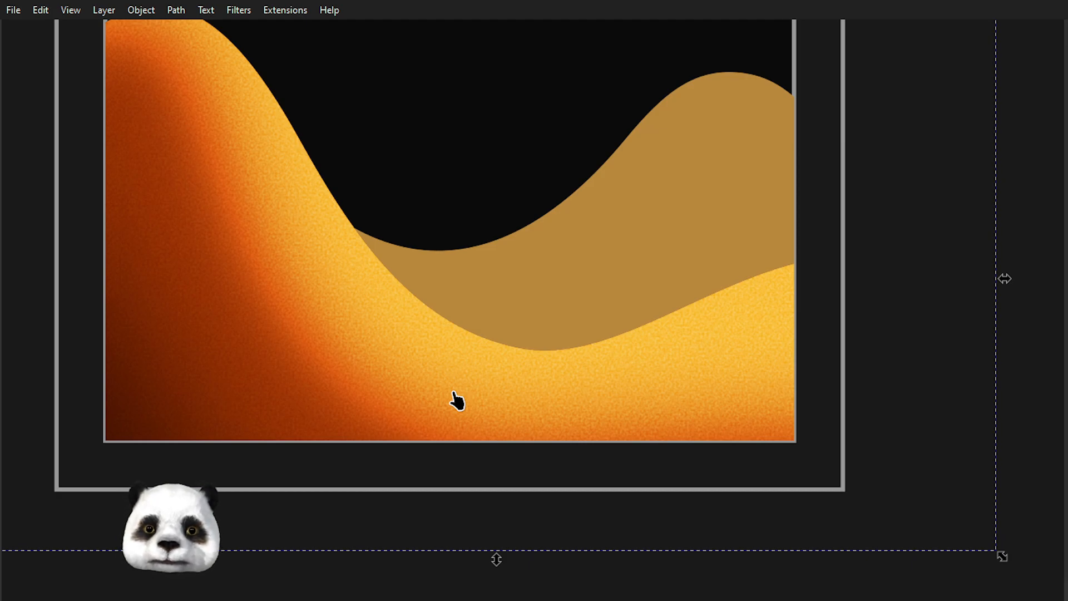
pyautogui.scroll(2, 139, 390)
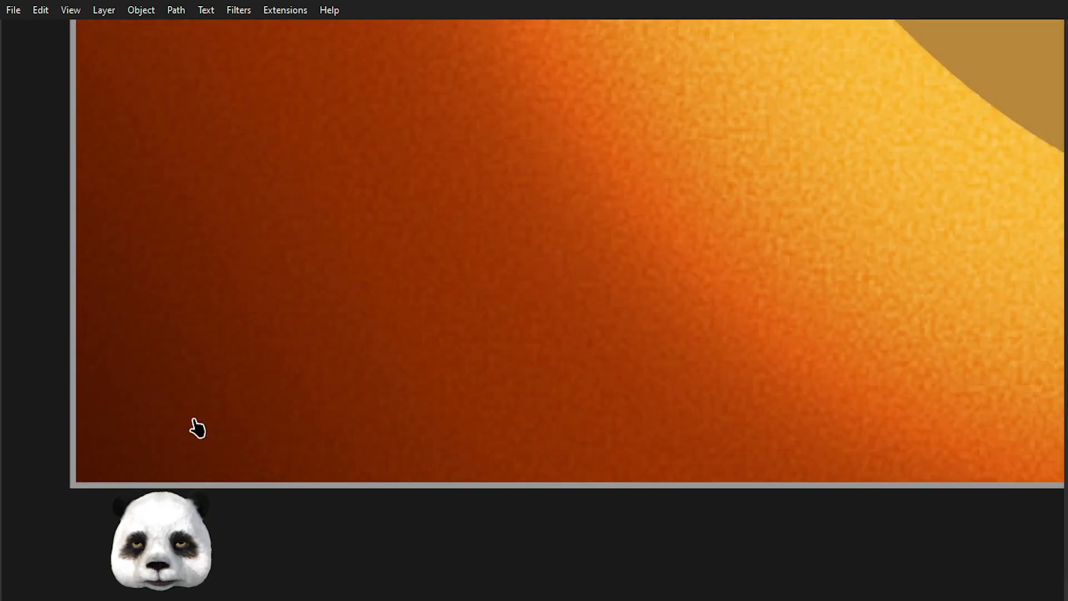
pyautogui.scroll(-2, 279, 416)
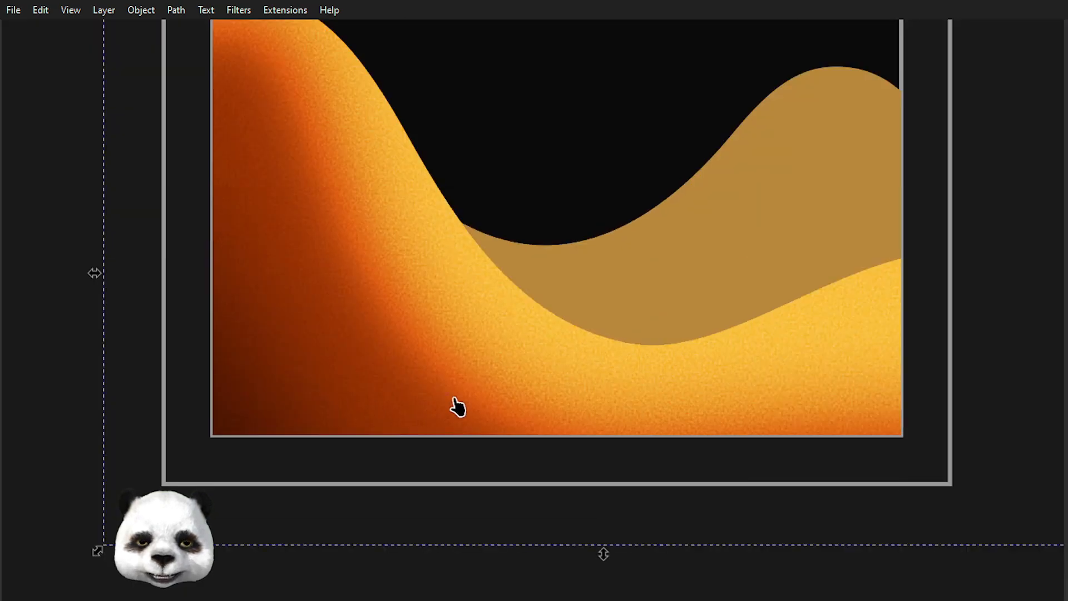
pyautogui.moveTo(453, 334); pyautogui.dragTo(287, 398)
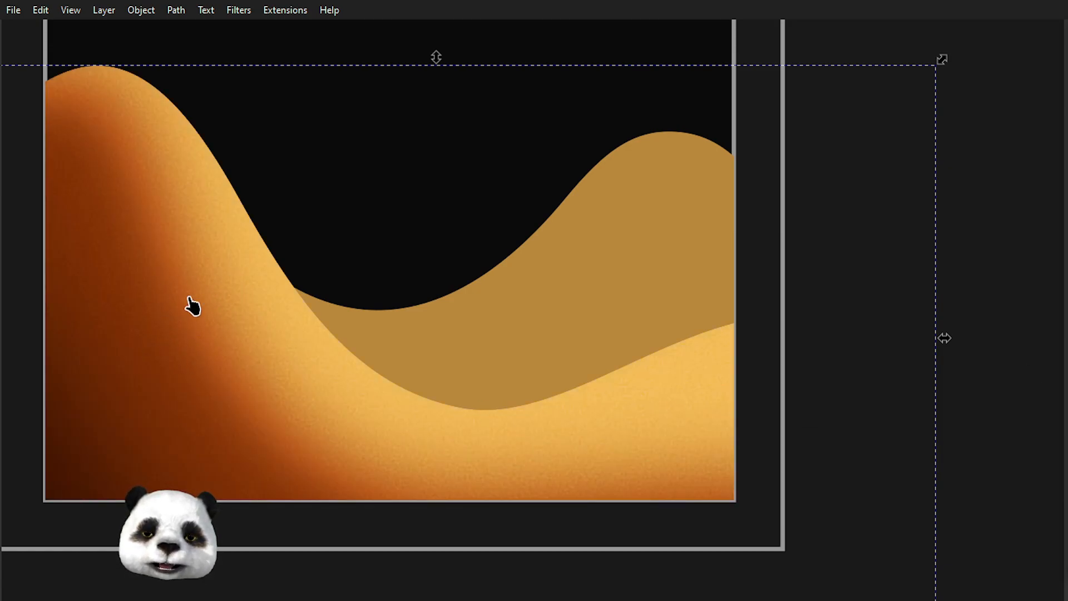
pyautogui.scroll(-2, 562, 416)
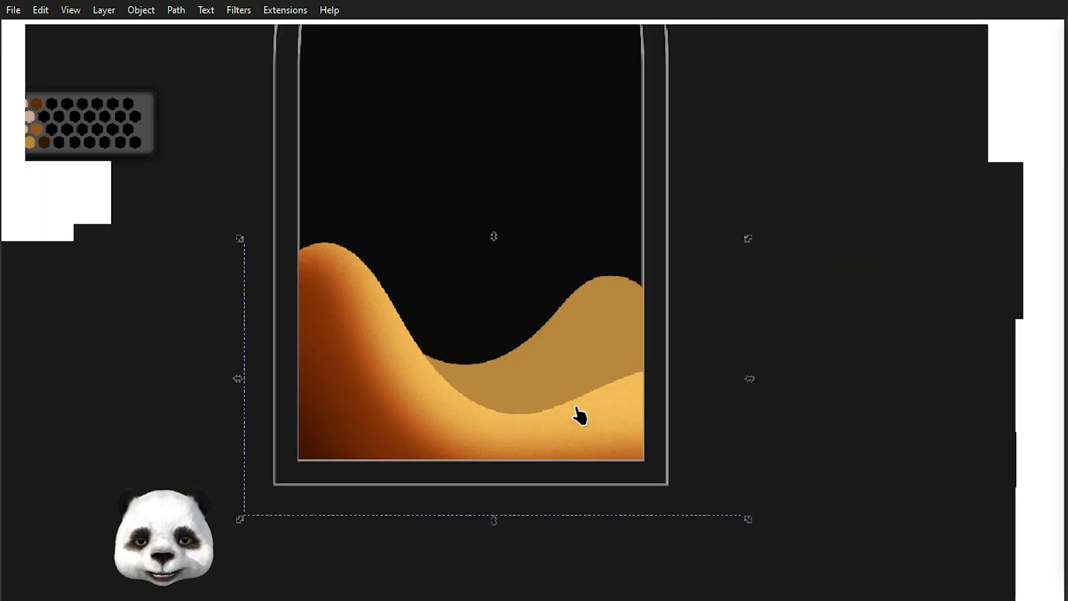
pyautogui.scroll(1, 638, 440)
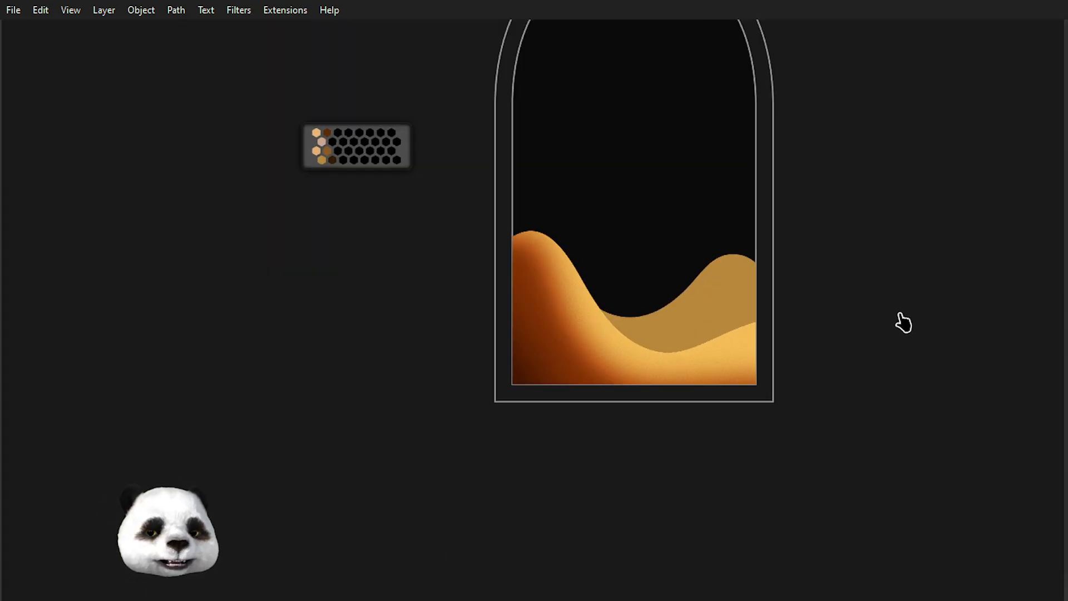
pyautogui.scroll(-1, 898, 319)
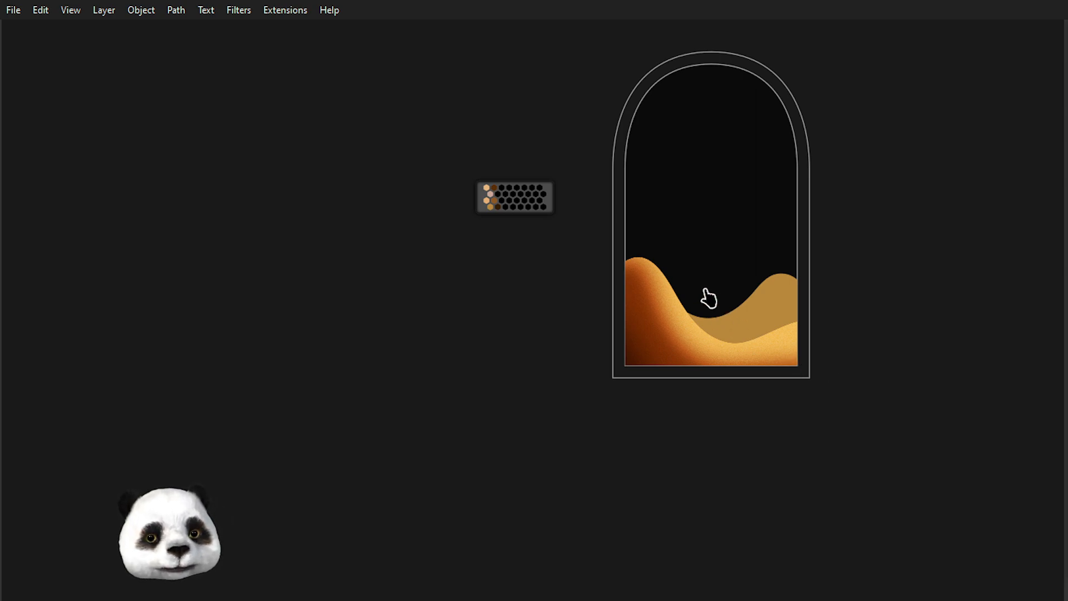
pyautogui.scroll(2, 708, 301)
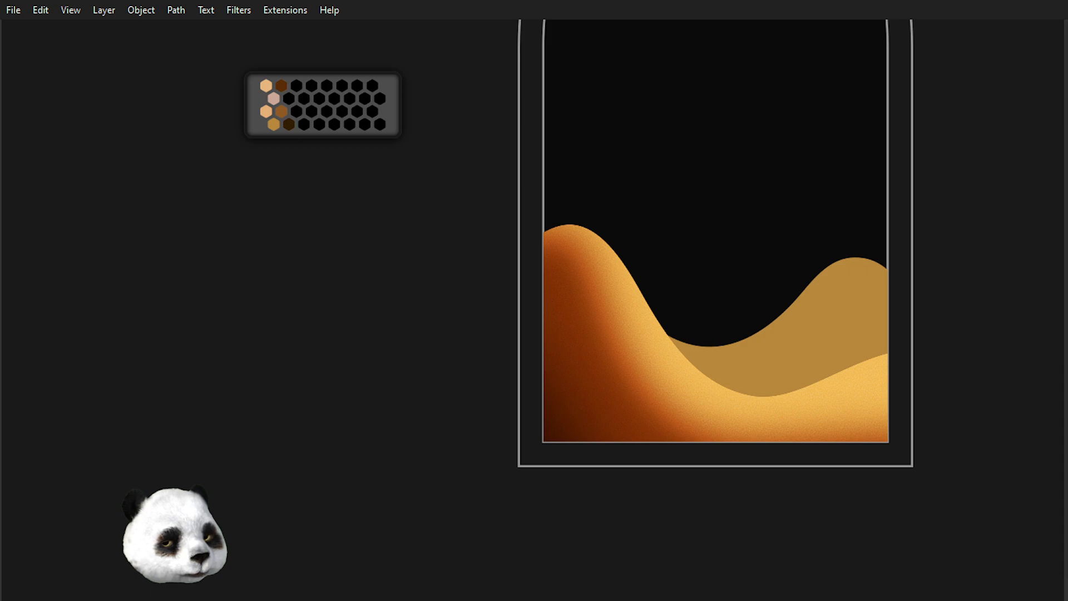
# Undo and redo through the front dune's filter changes to compare the smooth pale shading with the dark, orange and fiery red grain versions.
pyautogui.hotkey('ctrl', 'z')
pyautogui.click(679, 398)
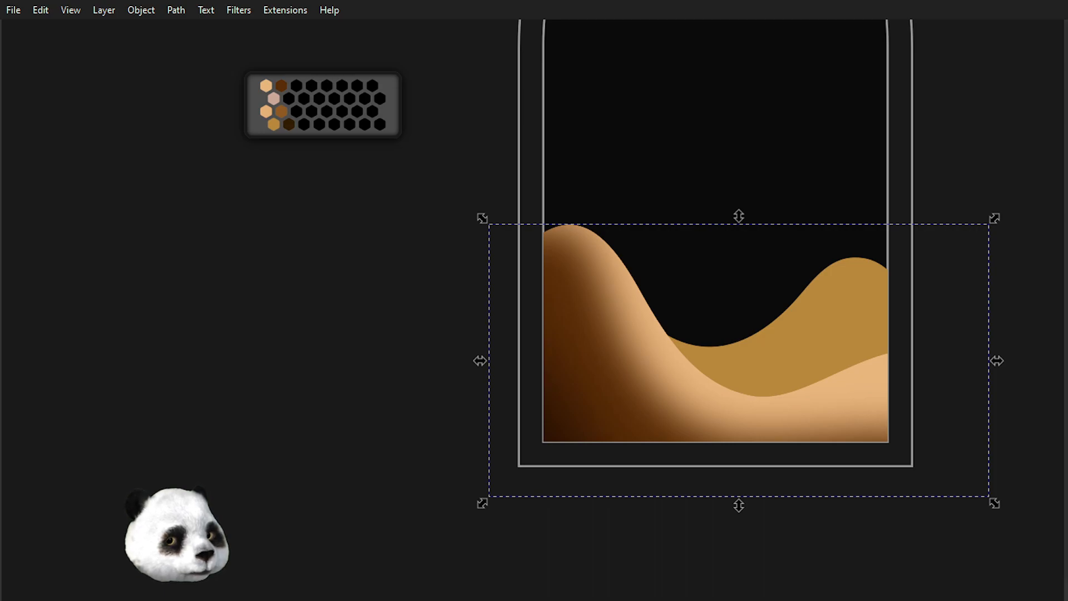
pyautogui.hotkey('ctrl', 'shift', 'z')
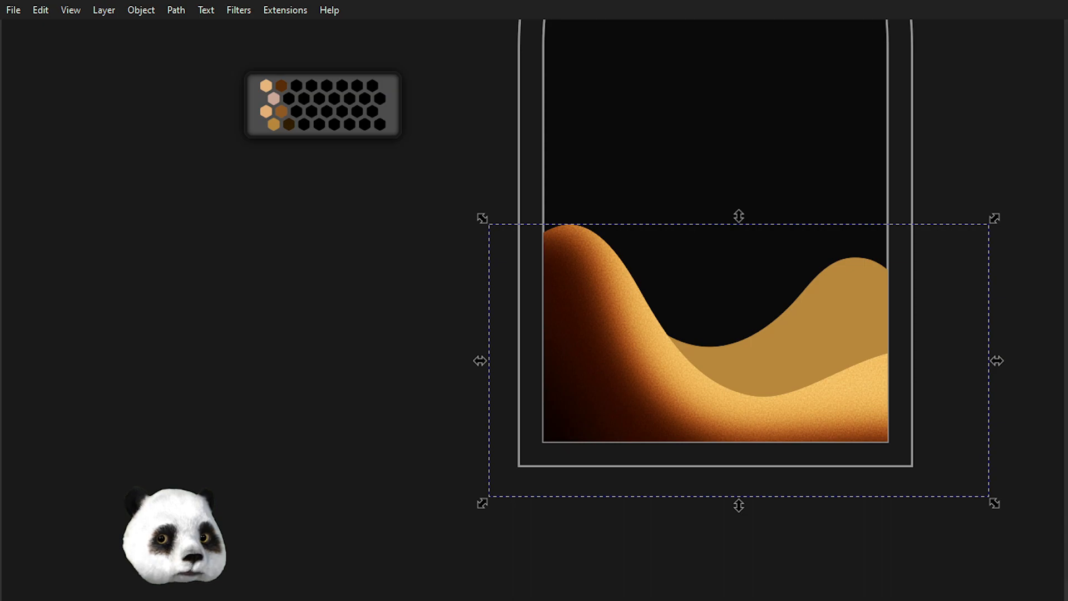
pyautogui.hotkey('ctrl', 'z')
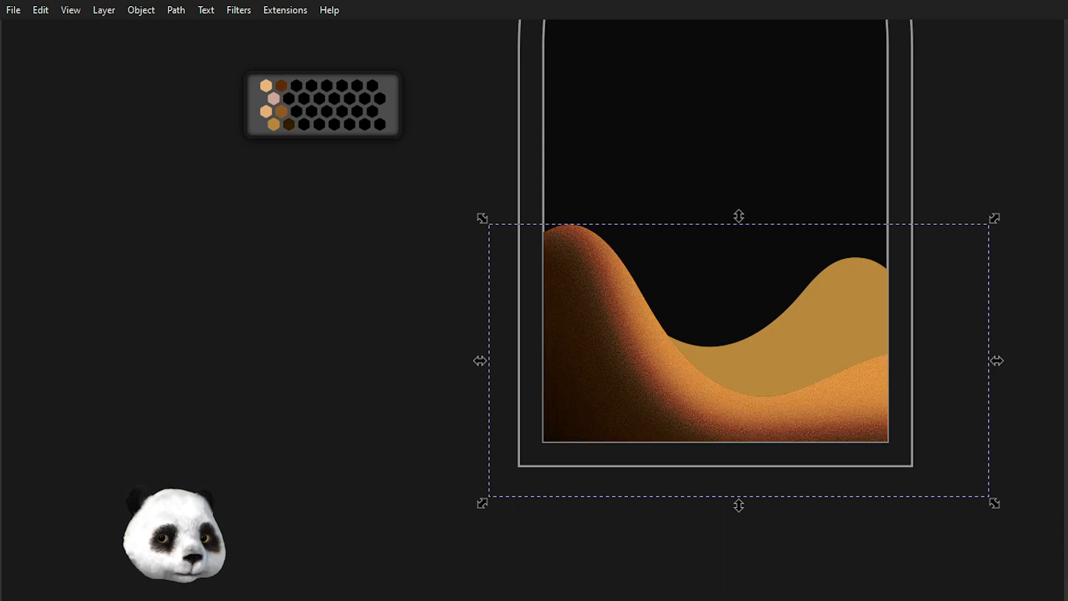
pyautogui.hotkey('ctrl', 'shift', 'z')
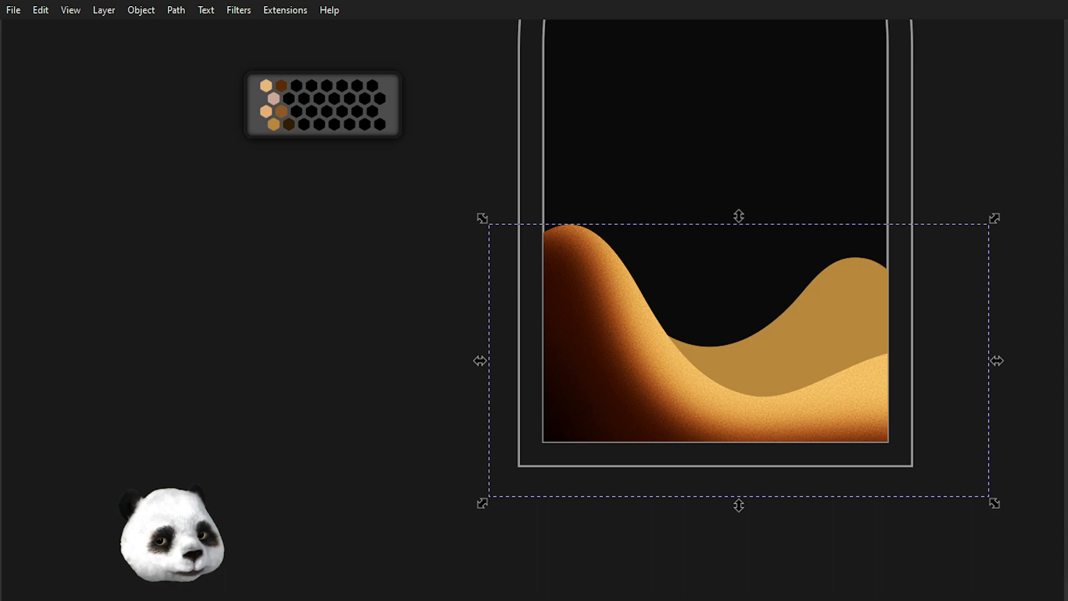
pyautogui.hotkey('ctrl', 'shift', 'z')
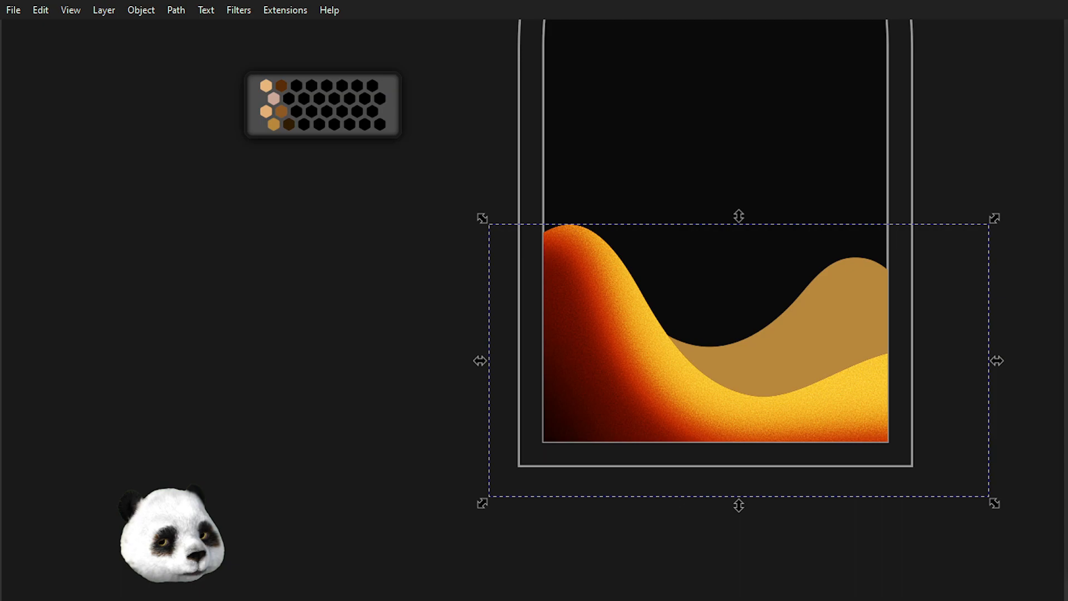
pyautogui.hotkey('ctrl', 'z')
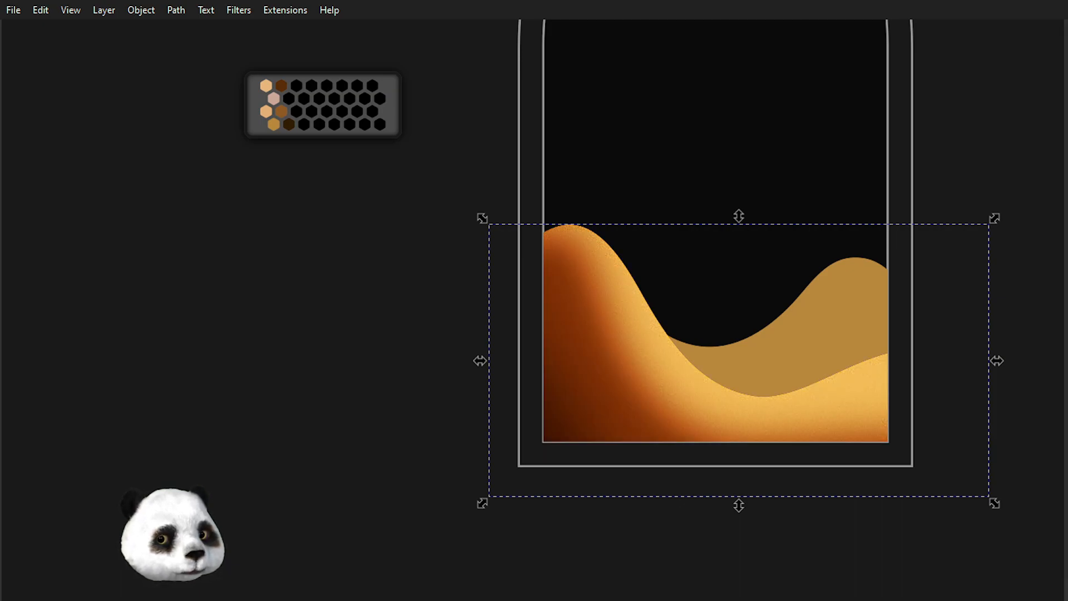
# Try a coarse dark speckle over the front dune's pale brown shading and inspect it at different zoom levels.
pyautogui.scroll(2, 646, 389)
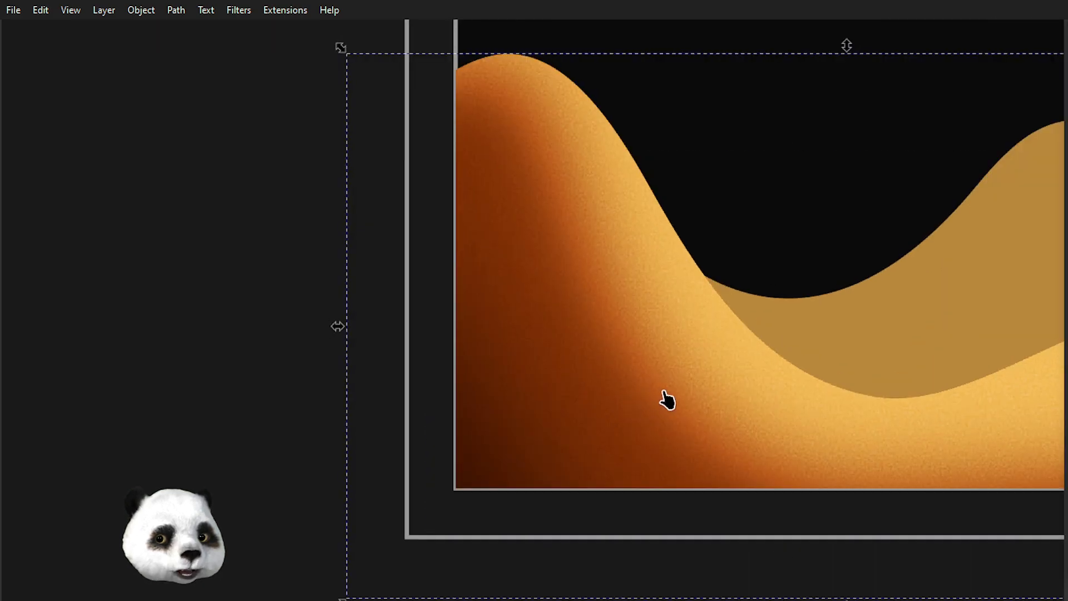
pyautogui.moveTo(862, 367); pyautogui.dragTo(660, 360)
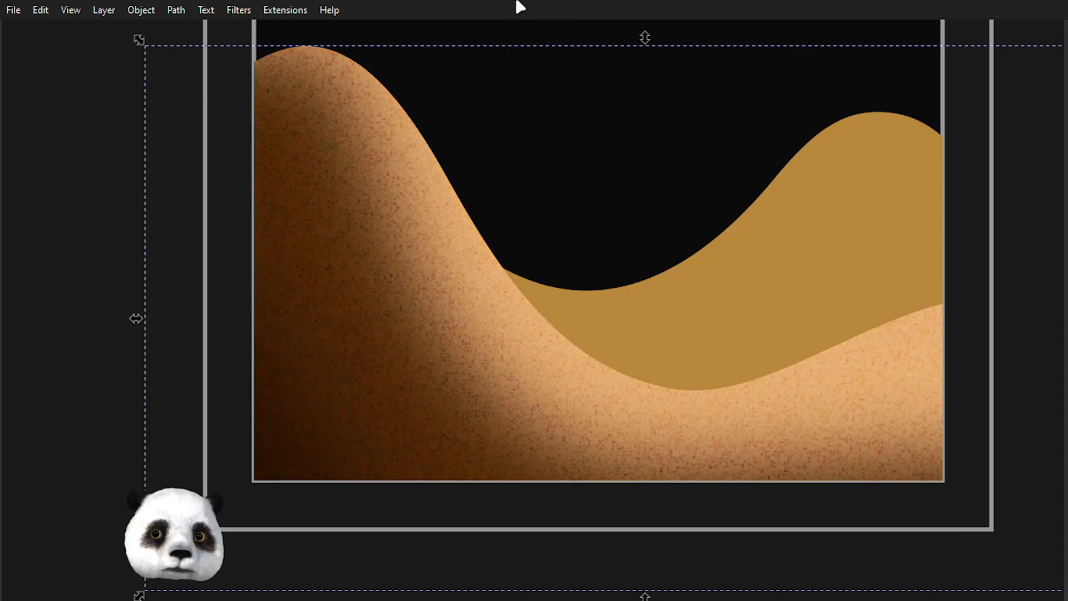
pyautogui.scroll(-2, 692, 340)
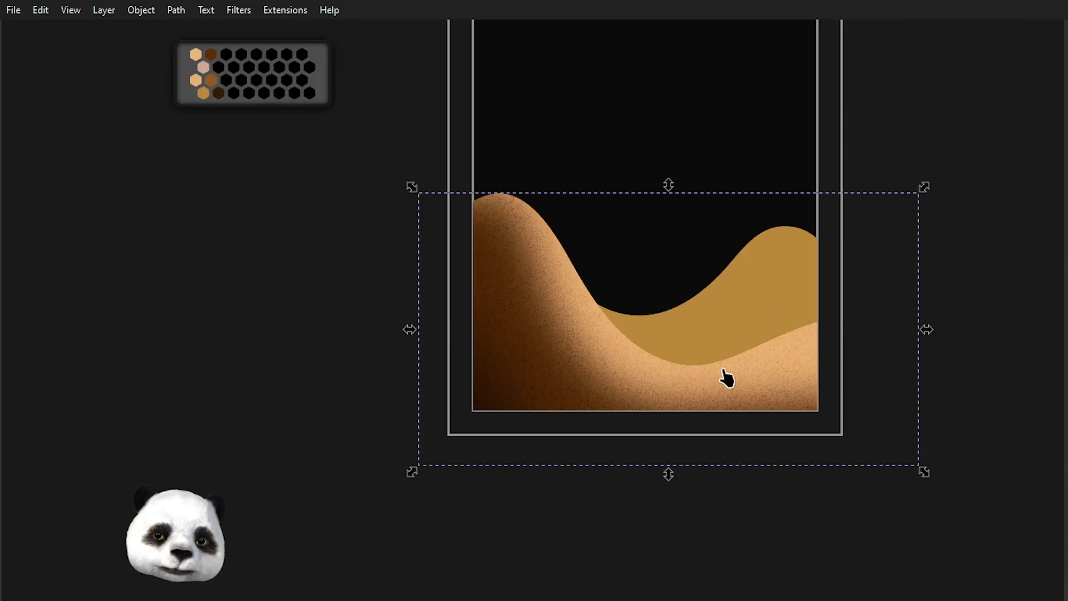
pyautogui.scroll(2, 786, 379)
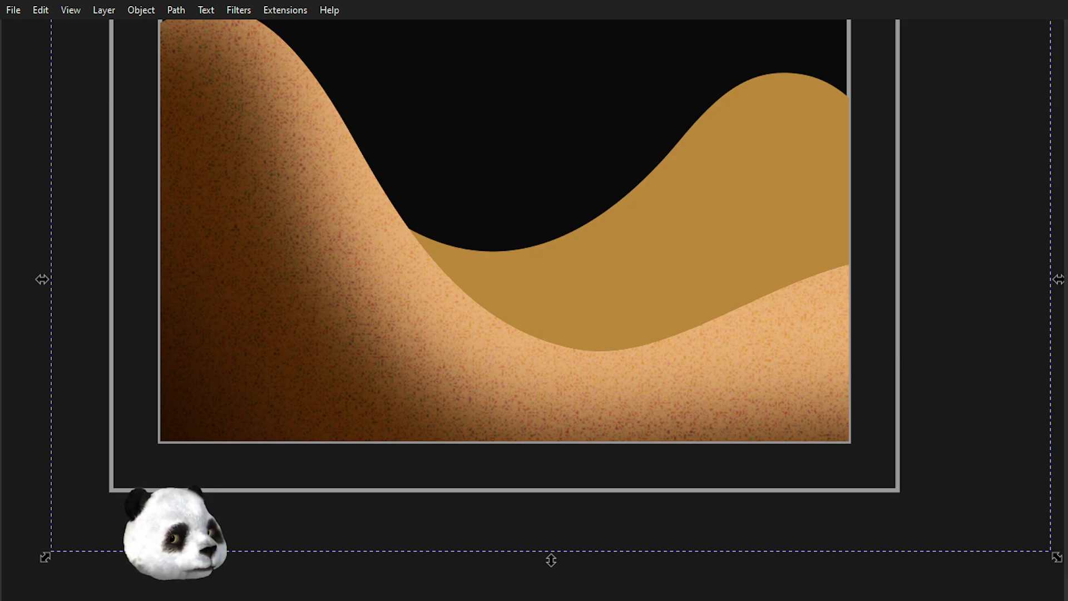
# Try successive blends of a finer grain on the front dune, from dark red-orange to pale tan and bright yellow-orange.
pyautogui.press('Down')
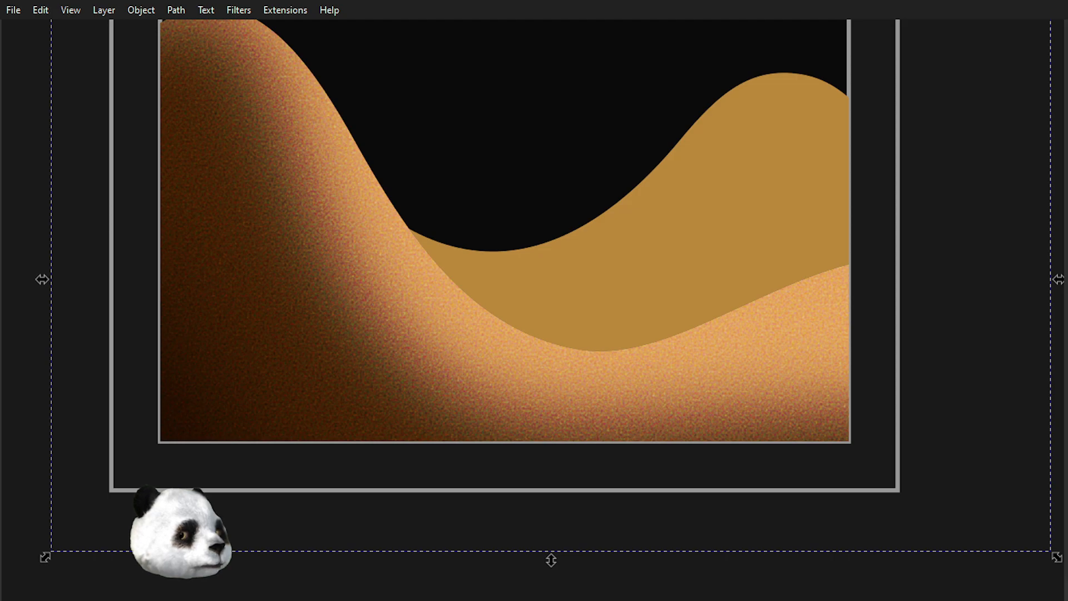
pyautogui.press('Down')
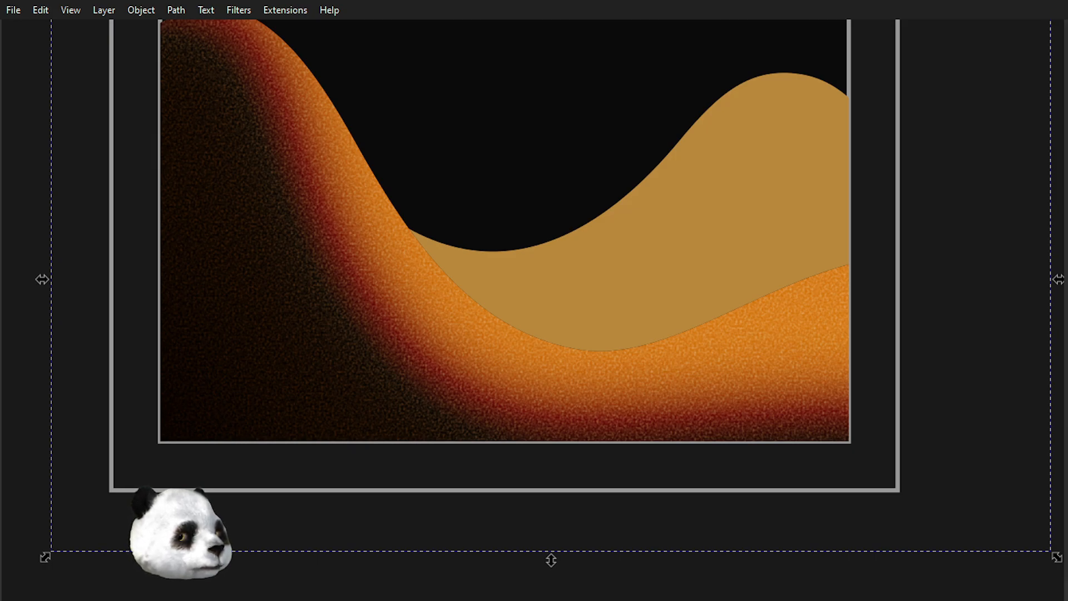
pyautogui.press('Down')
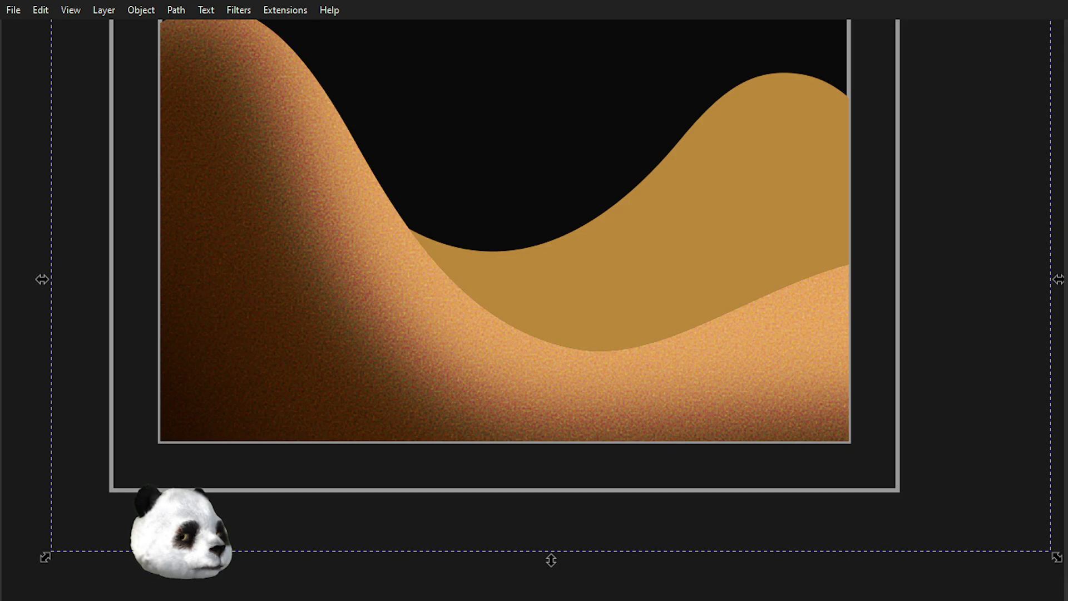
pyautogui.press('Down')
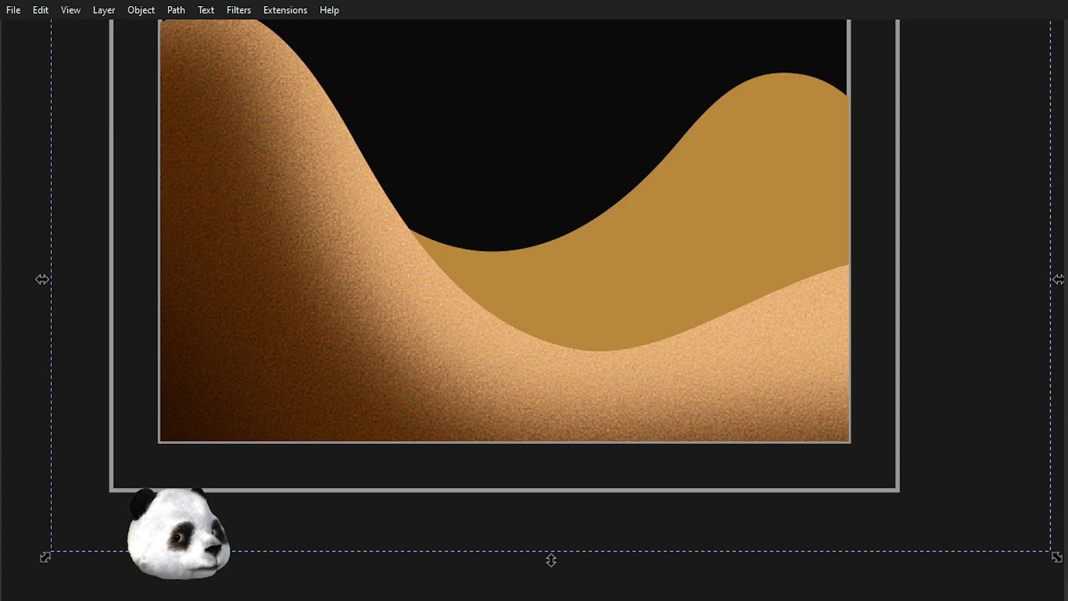
pyautogui.press('Down')
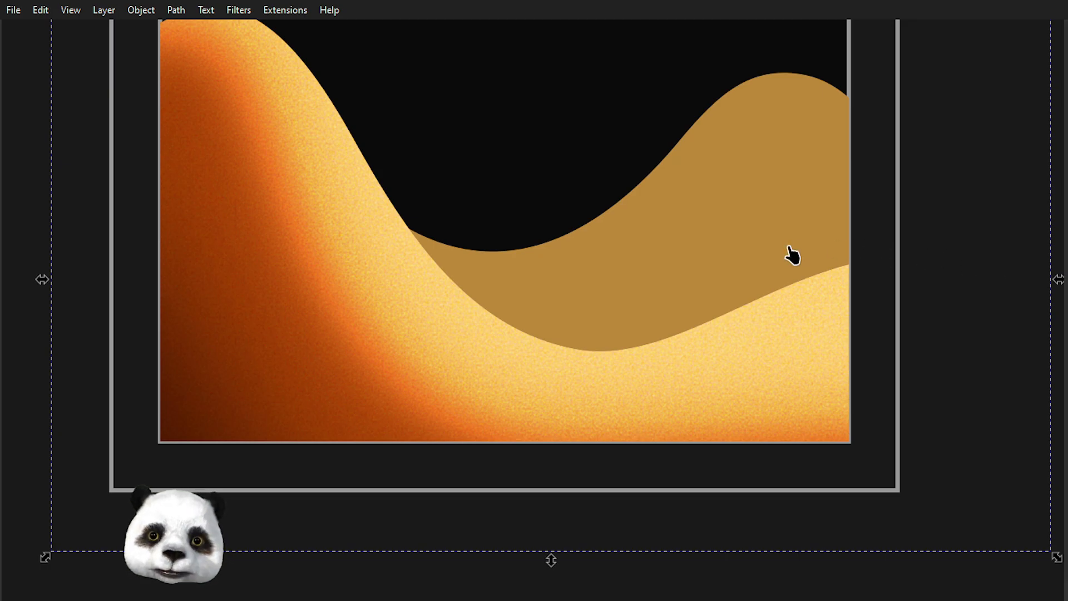
# Inspect the front dune's yellow-orange grain up close and deepen it to a more saturated orange.
pyautogui.scroll(-1, 793, 256)
pyautogui.scroll(1, 701, 255)
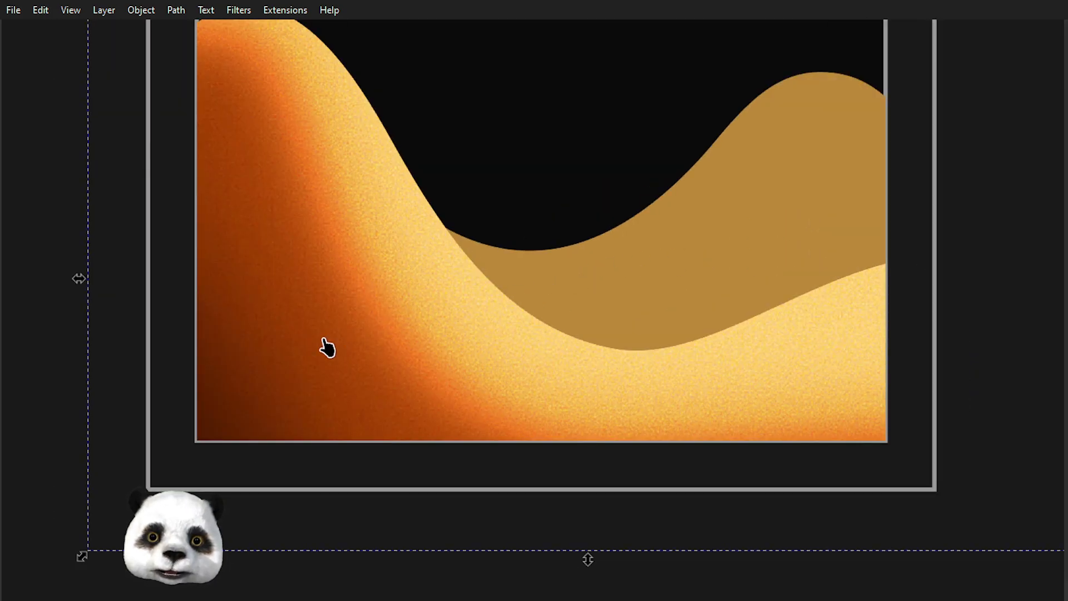
pyautogui.scroll(1, 329, 347)
pyautogui.scroll(1, 493, 273)
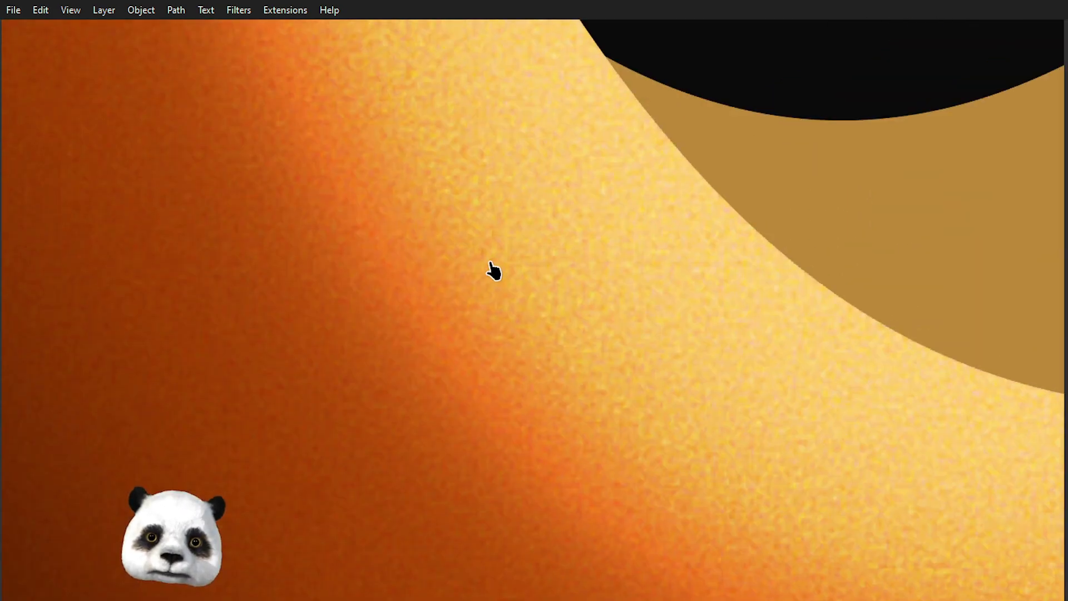
pyautogui.scroll(-1, 493, 273)
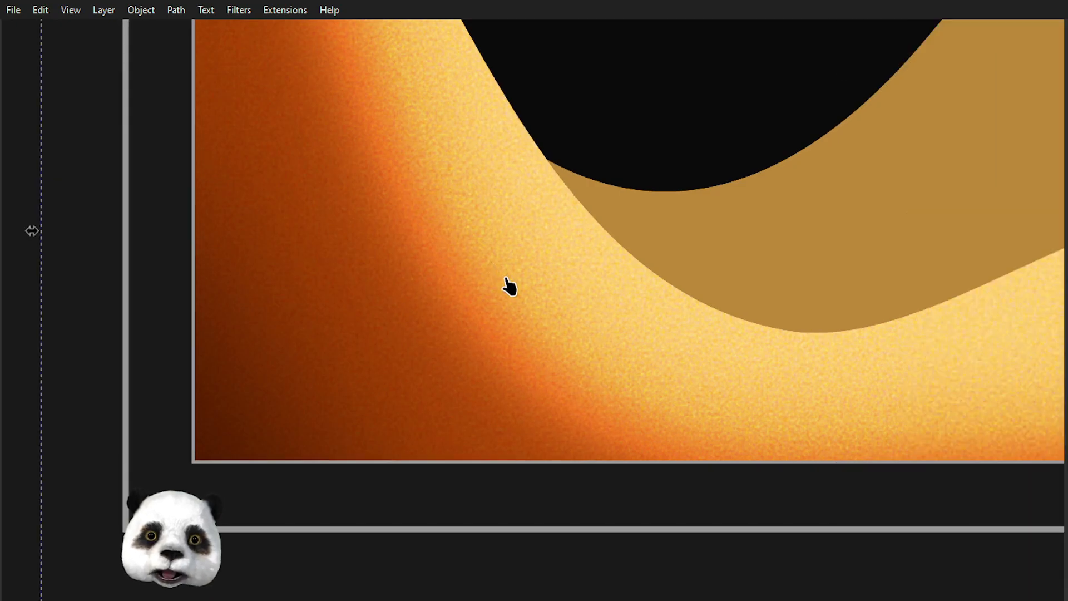
pyautogui.scroll(-1, 506, 279)
pyautogui.moveTo(823, 308); pyautogui.dragTo(629, 349)
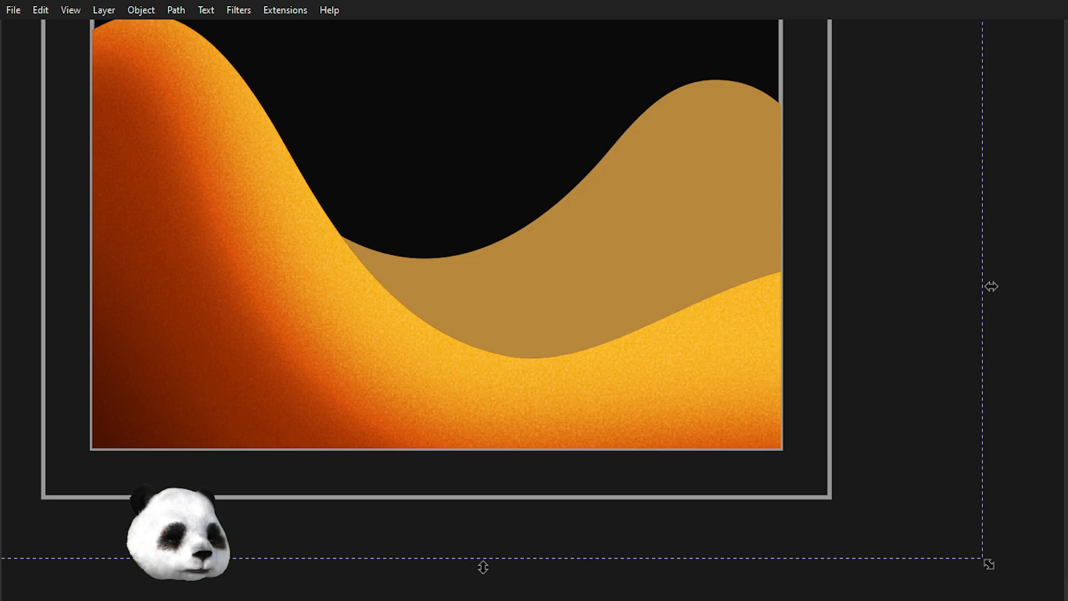
# Examine the saturated orange grain on the front dune up close and against the rear dune and window frame.
pyautogui.scroll(-2, 233, 176)
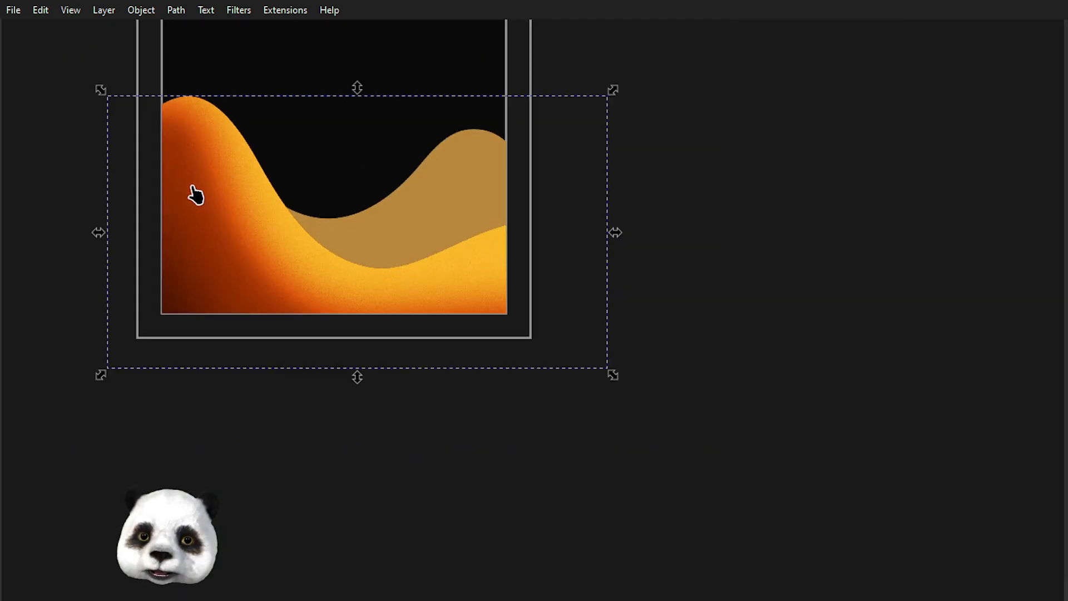
pyautogui.scroll(3, 201, 193)
pyautogui.scroll(-1, 330, 231)
pyautogui.moveTo(550, 204); pyautogui.dragTo(487, 251)
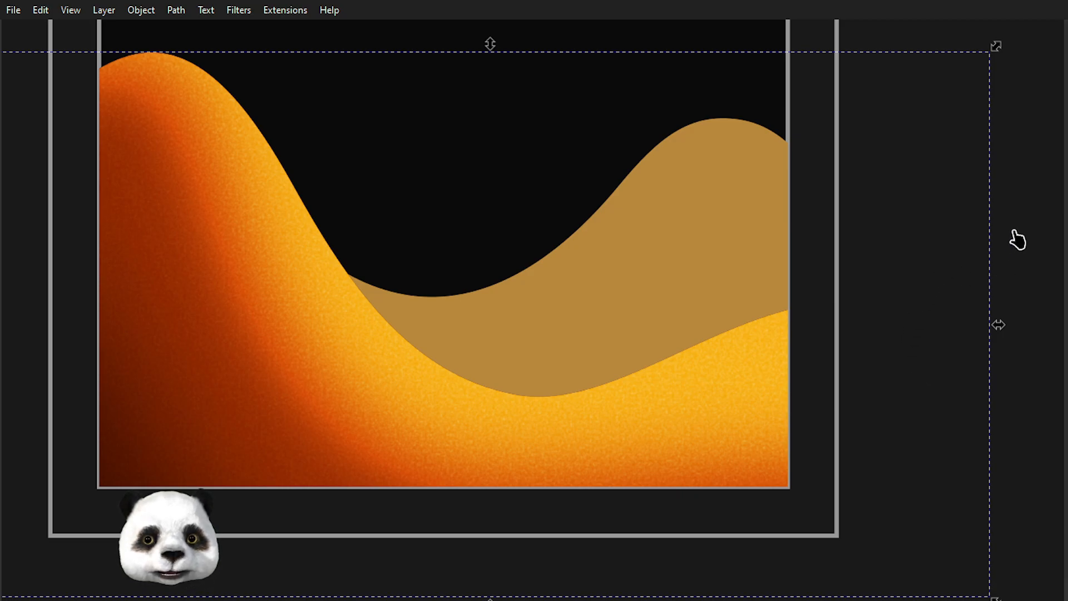
pyautogui.scroll(-2, 996, 256)
pyautogui.scroll(2, 932, 300)
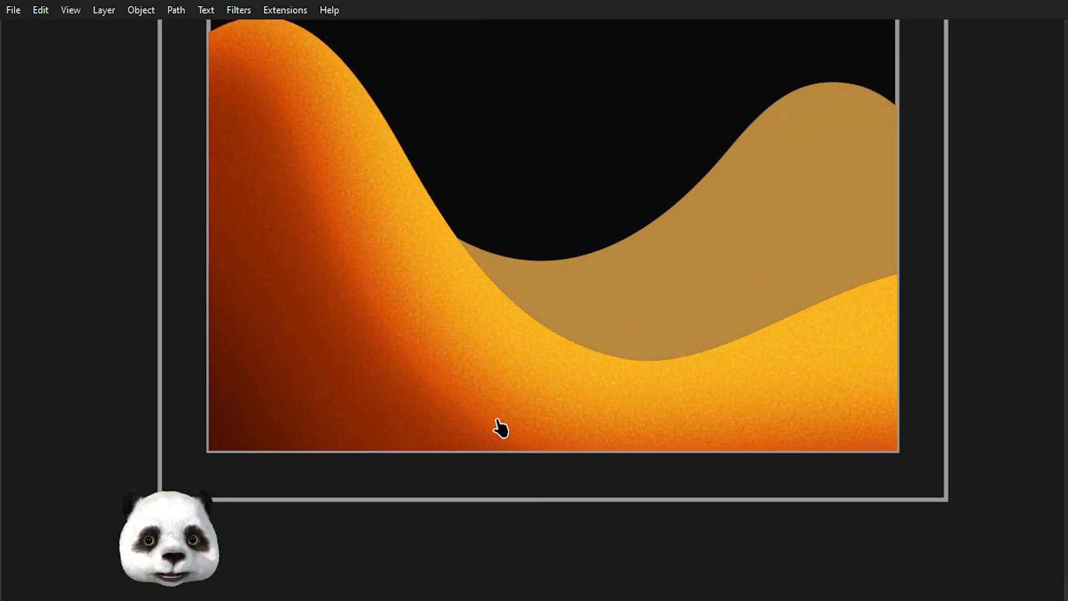
pyautogui.scroll(2, 384, 395)
pyautogui.scroll(-3, 445, 384)
pyautogui.moveTo(495, 379); pyautogui.dragTo(405, 420)
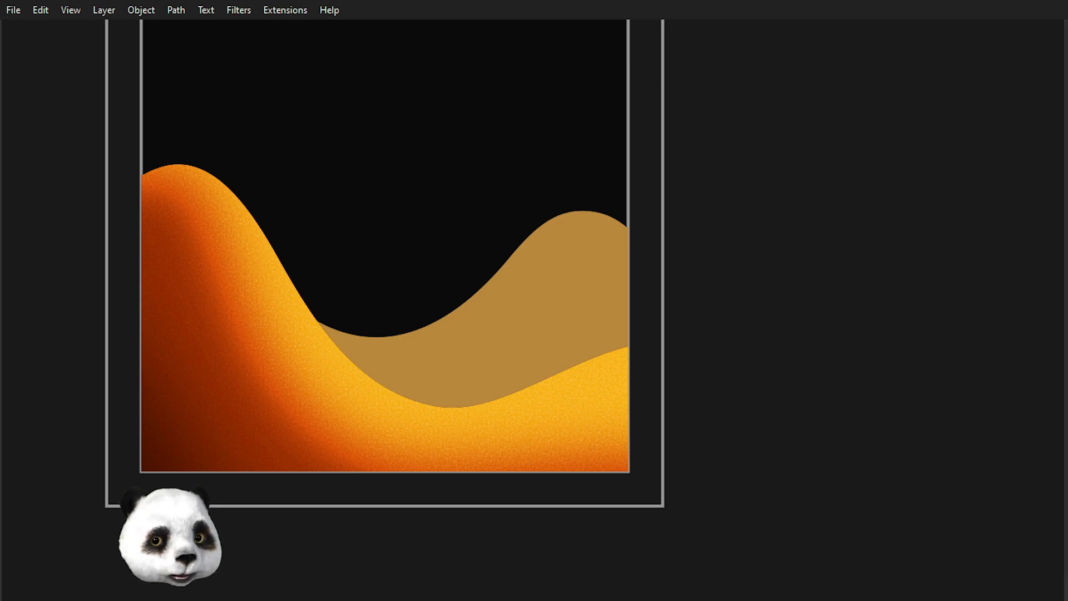
# Compare the front dune with and without its orange grain filter, and leave the filter undone.
pyautogui.click(390, 423)
pyautogui.hotkey('ctrl', 'z')
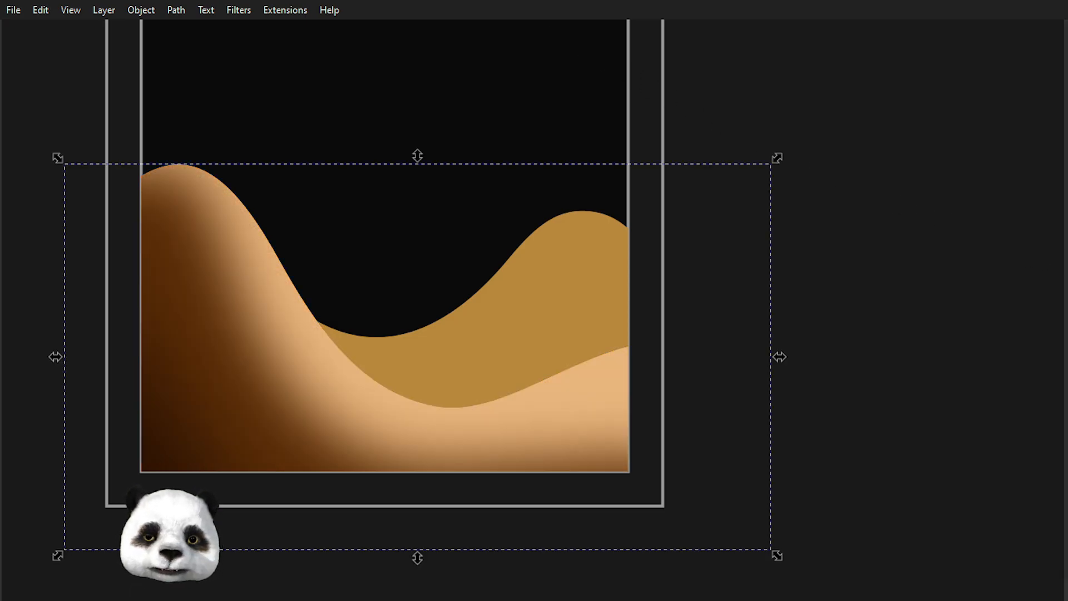
pyautogui.hotkey('ctrl', 'shift', 'z')
pyautogui.hotkey('ctrl', 'z')
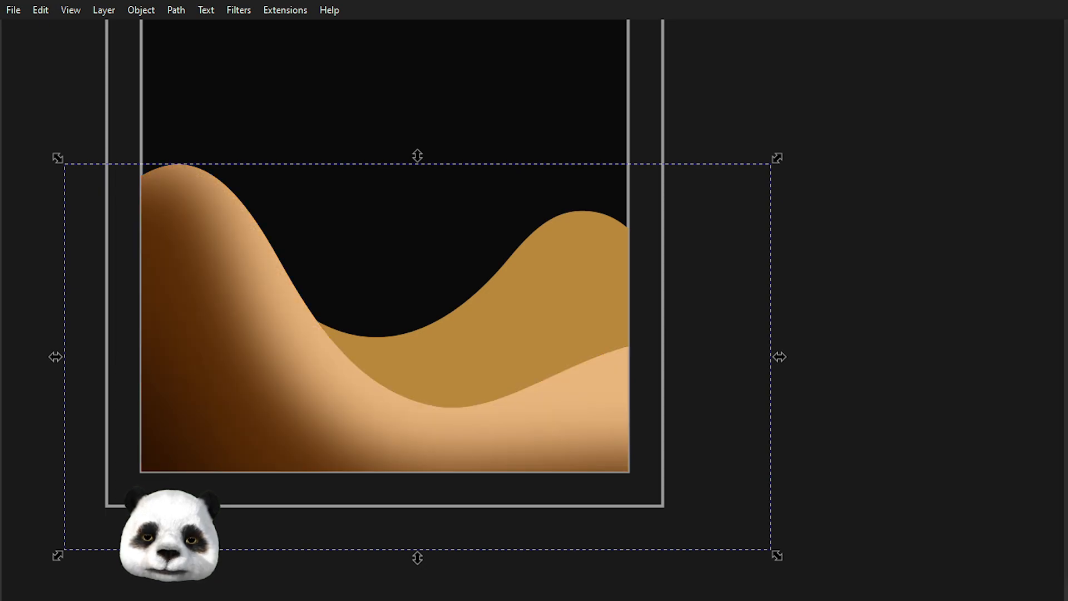
pyautogui.hotkey('ctrl', 'shift', 'z')
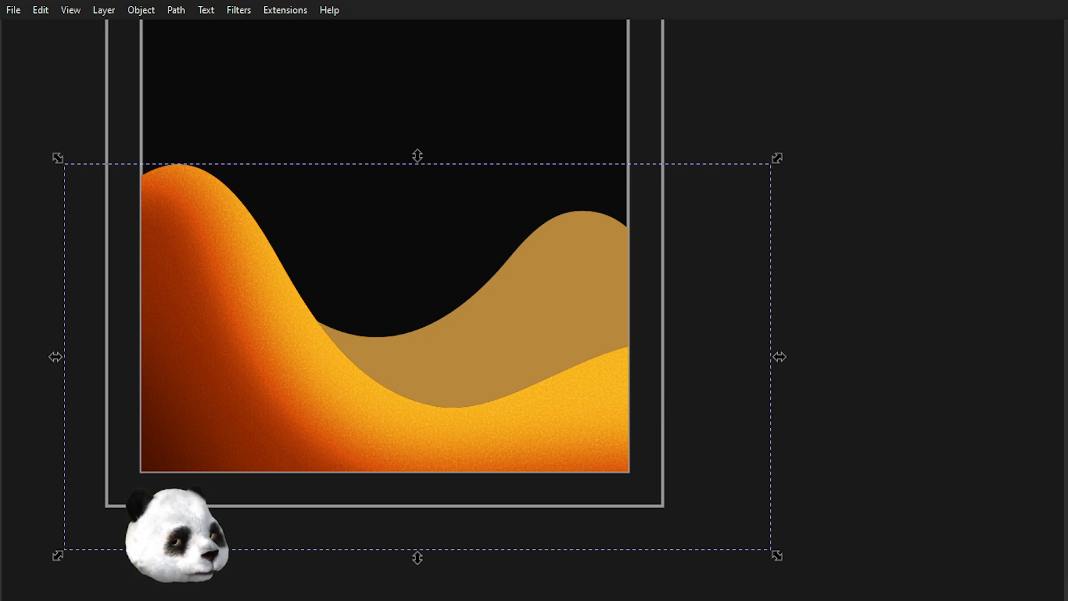
pyautogui.hotkey('ctrl', 'z')
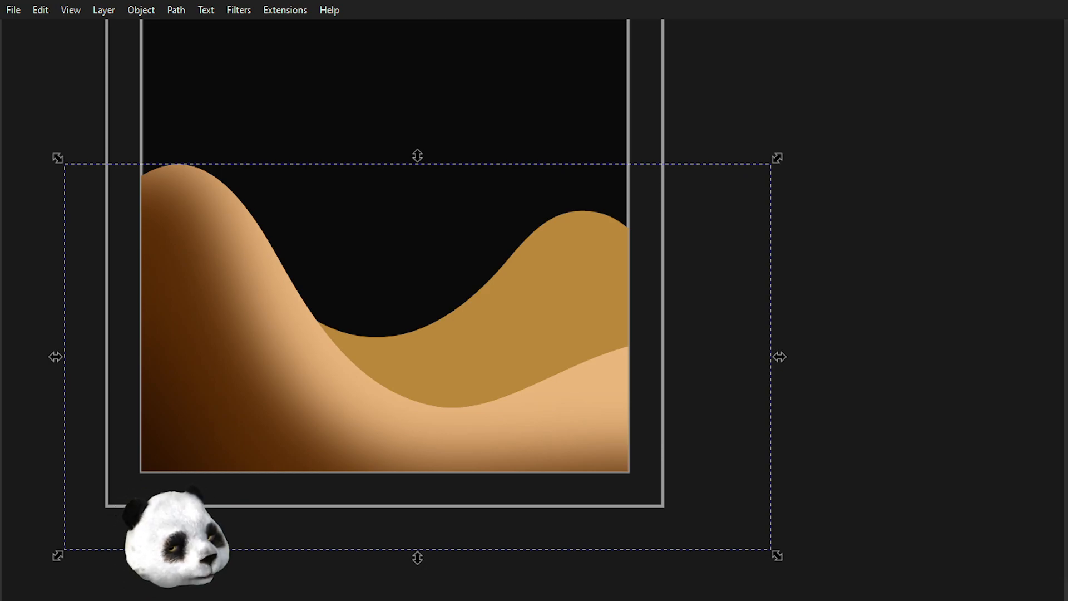
# Try filter blends on the smooth front dune, including a near-black orange and a warm golden brown.
pyautogui.scroll(2, 228, 333)
pyautogui.scroll(-2, 231, 333)
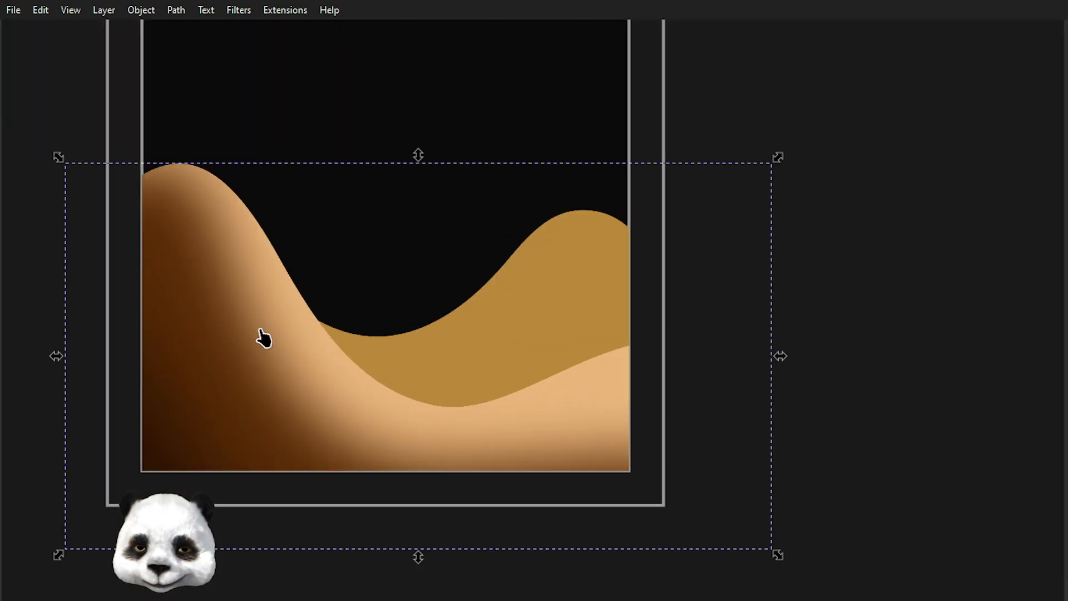
pyautogui.scroll(1, 261, 337)
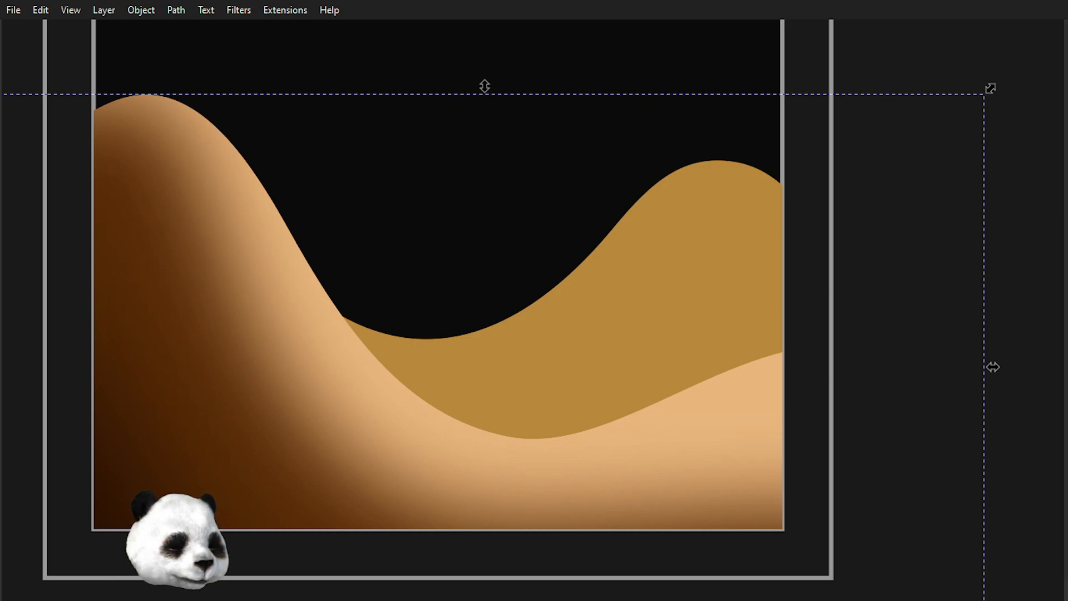
pyautogui.press('Down')
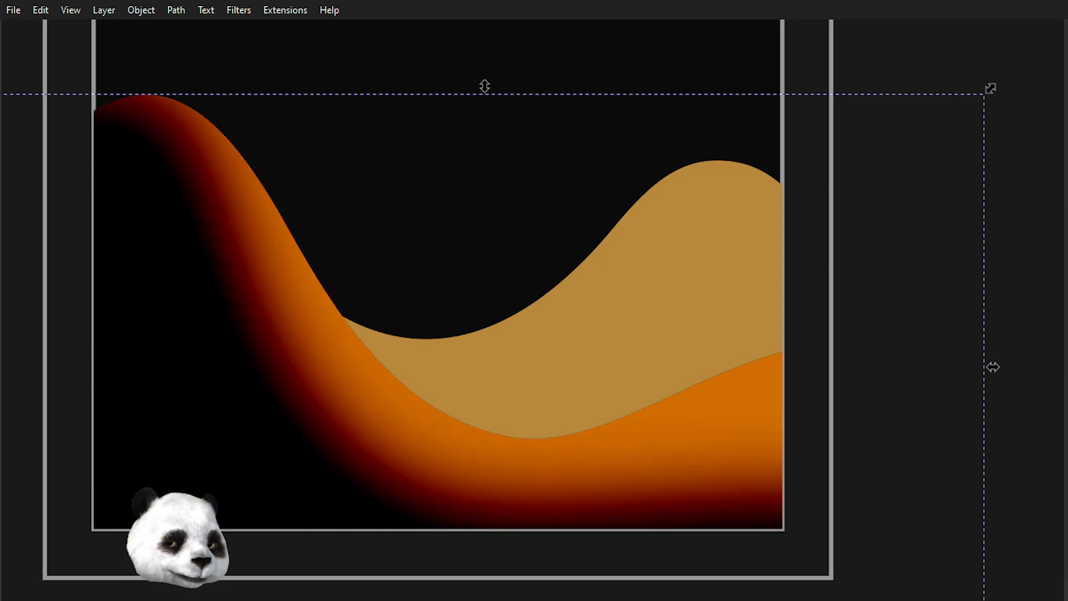
pyautogui.press('Down')
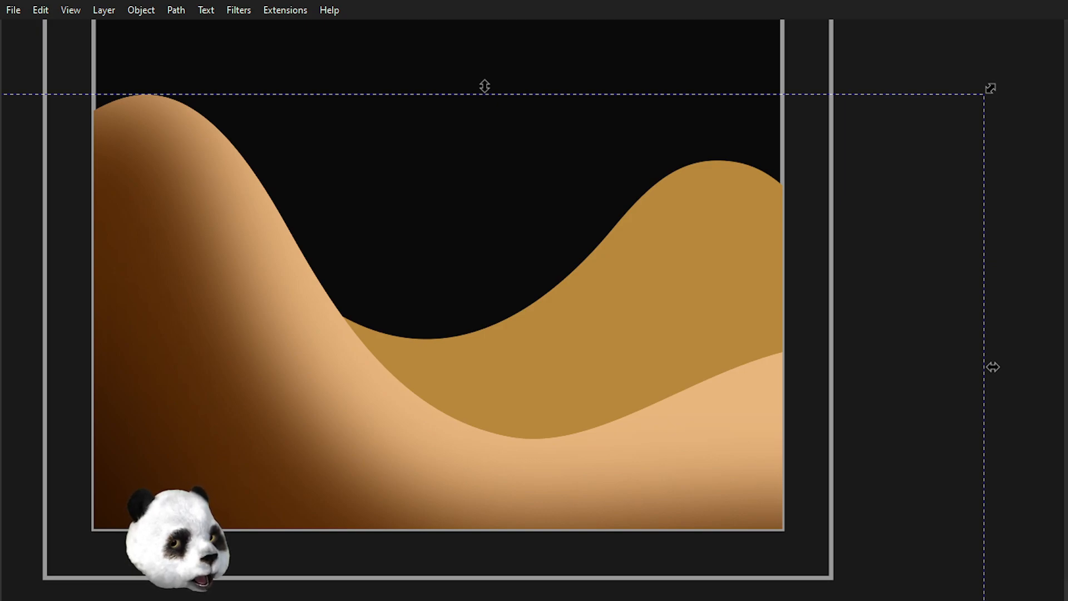
pyautogui.press('Down')
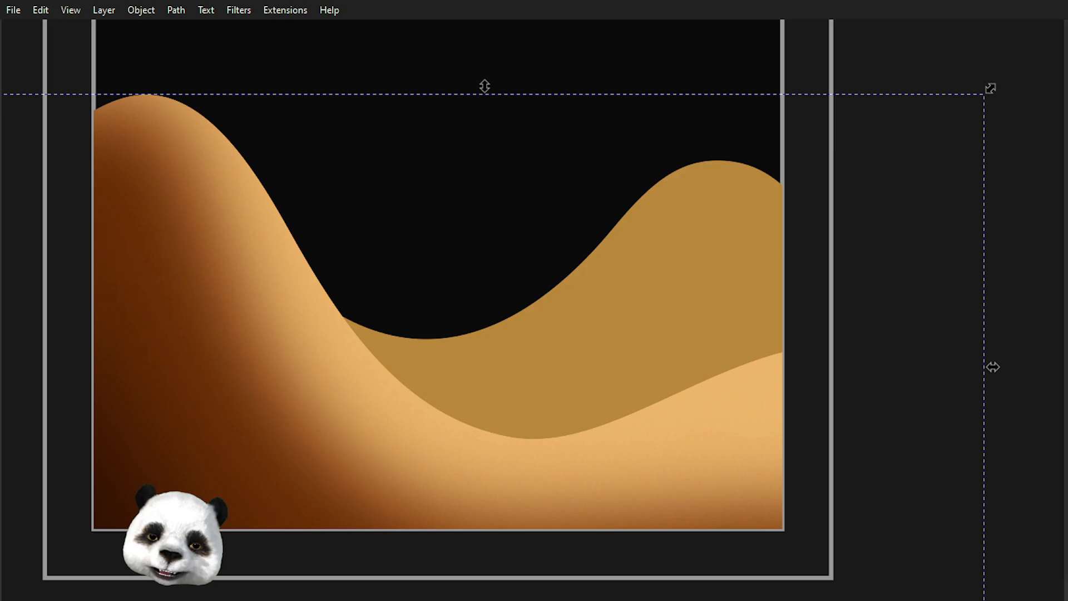
# Shift the front dune's smooth shading to golden yellow with brown shadows and check it up close.
pyautogui.scroll(4, 220, 400)
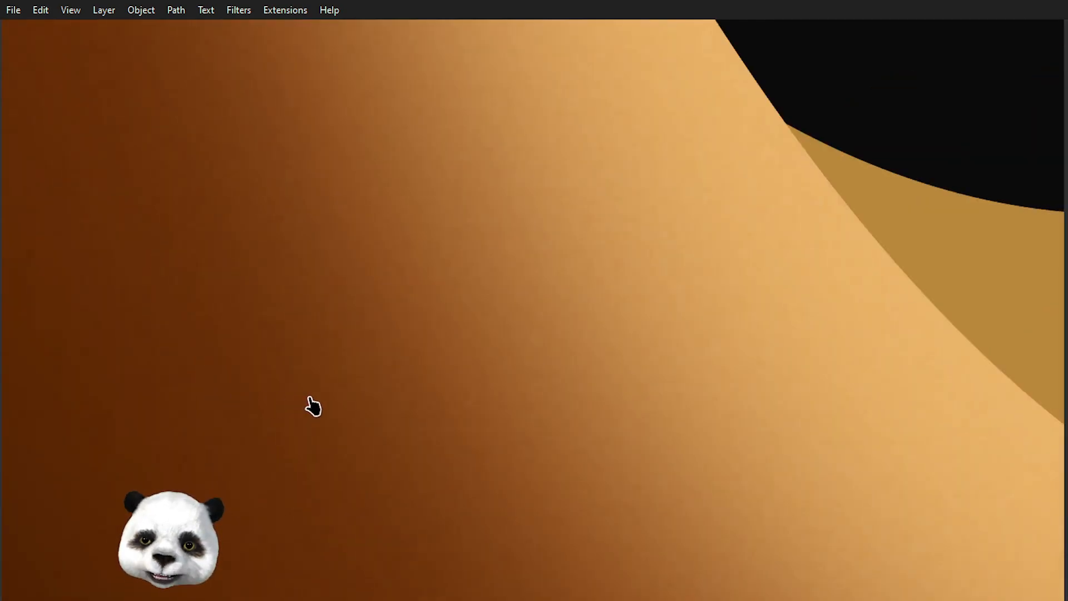
pyautogui.scroll(-3, 310, 405)
pyautogui.scroll(-3, 350, 393)
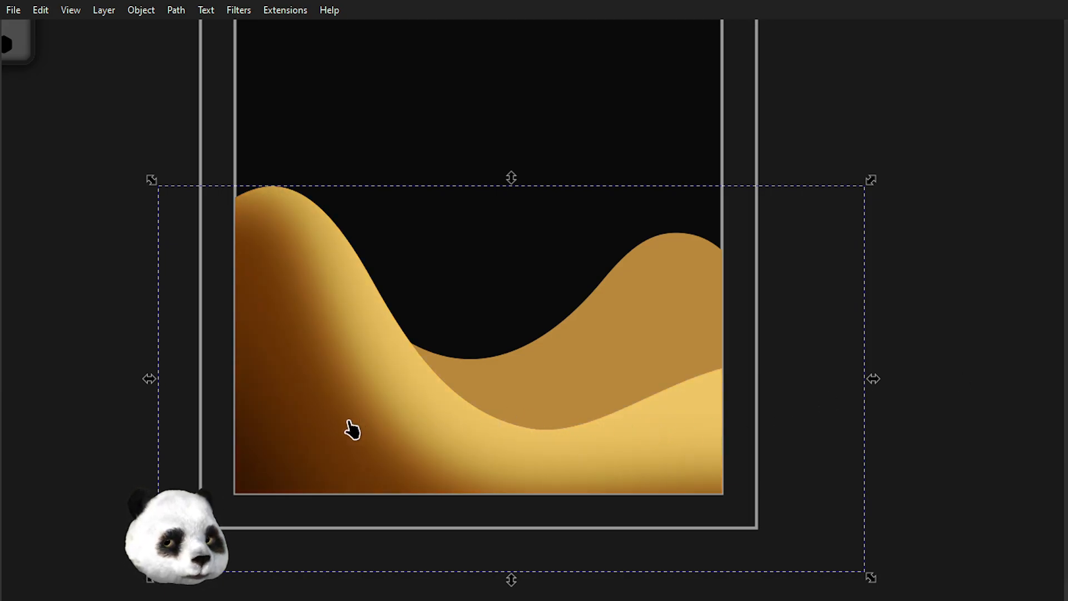
pyautogui.scroll(3, 353, 429)
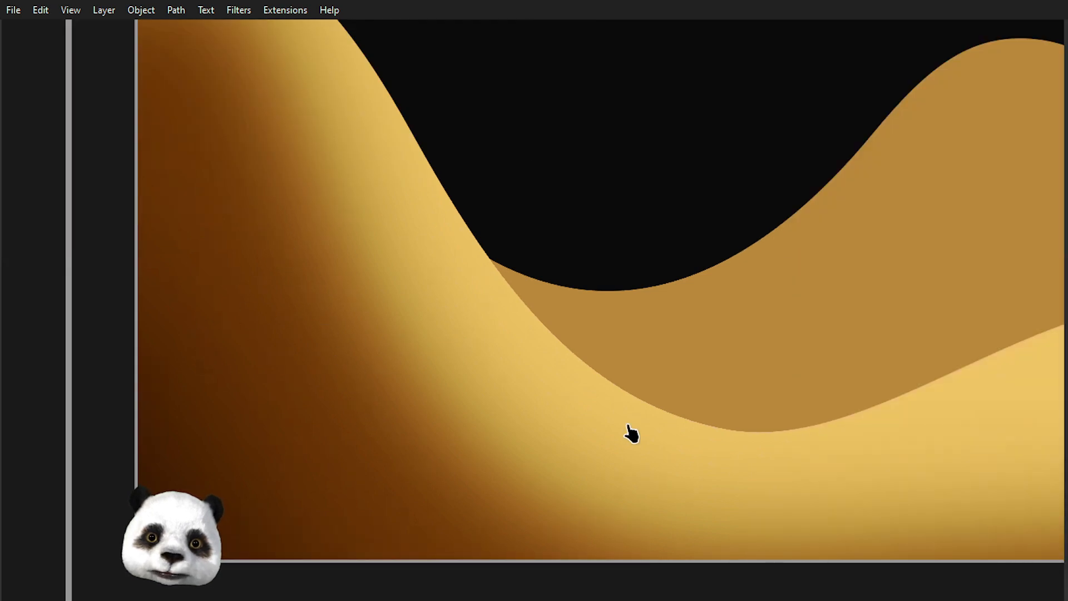
# Try further filter blends on the front dune, including bright orange shading and a red-orange grain with dark shadows.
pyautogui.scroll(-2, 584, 495)
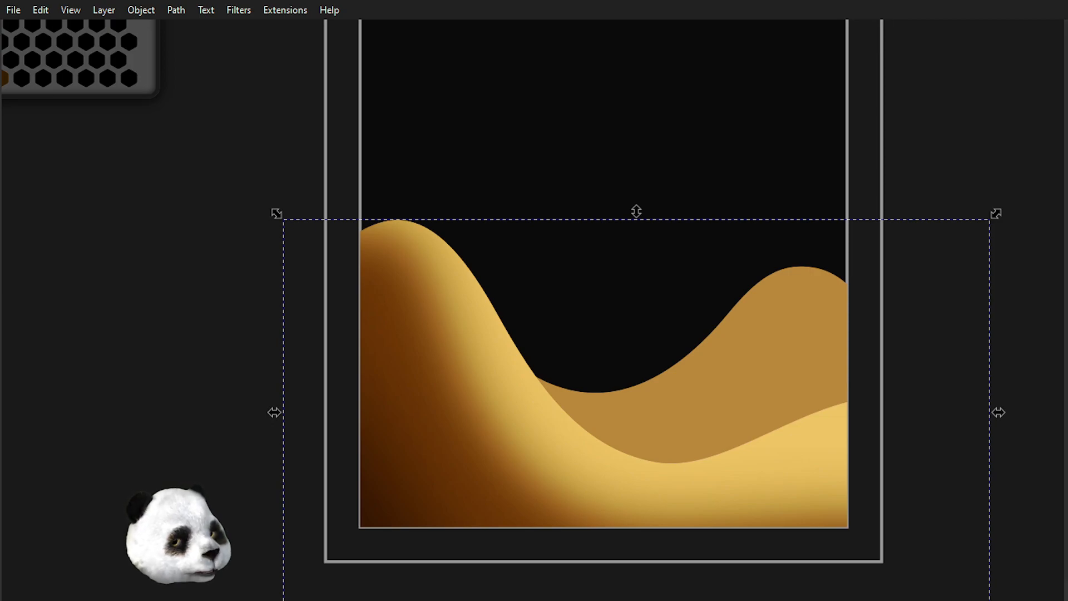
pyautogui.press('Down')
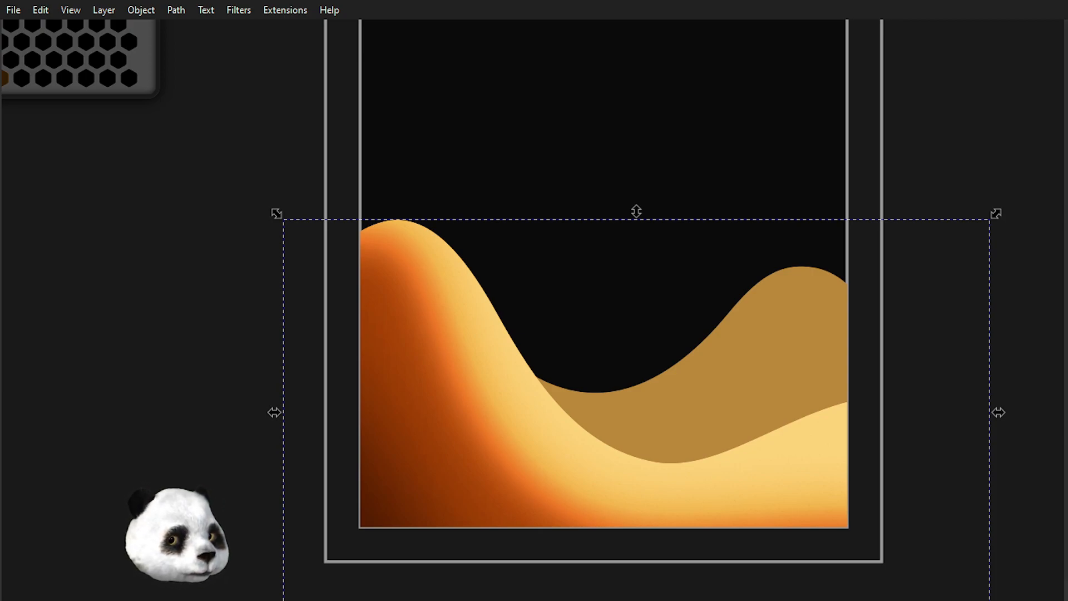
pyautogui.press('Down')
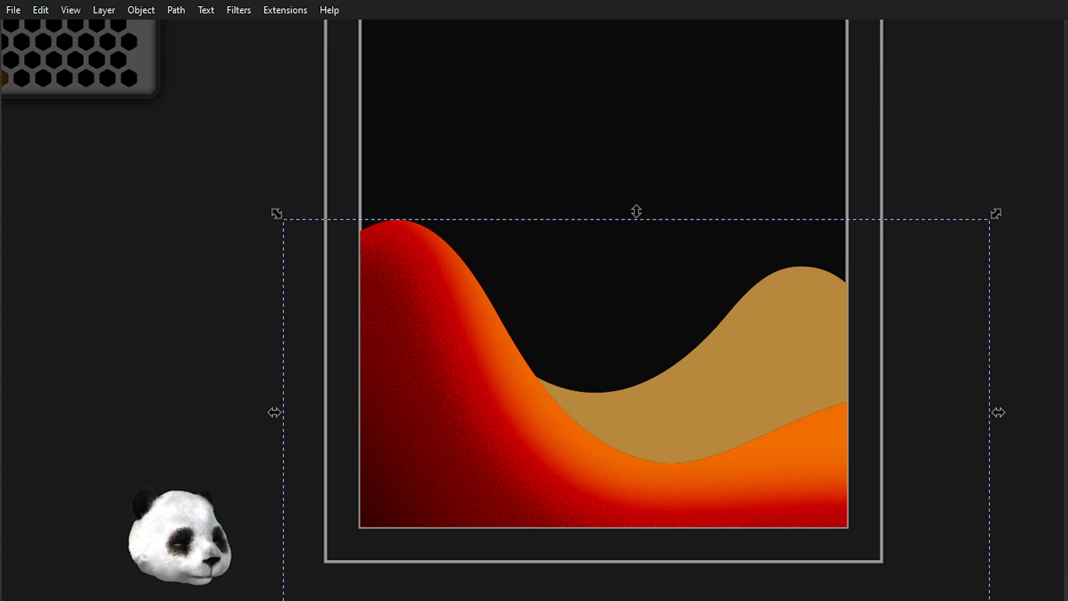
pyautogui.hotkey('ctrl', 'd')
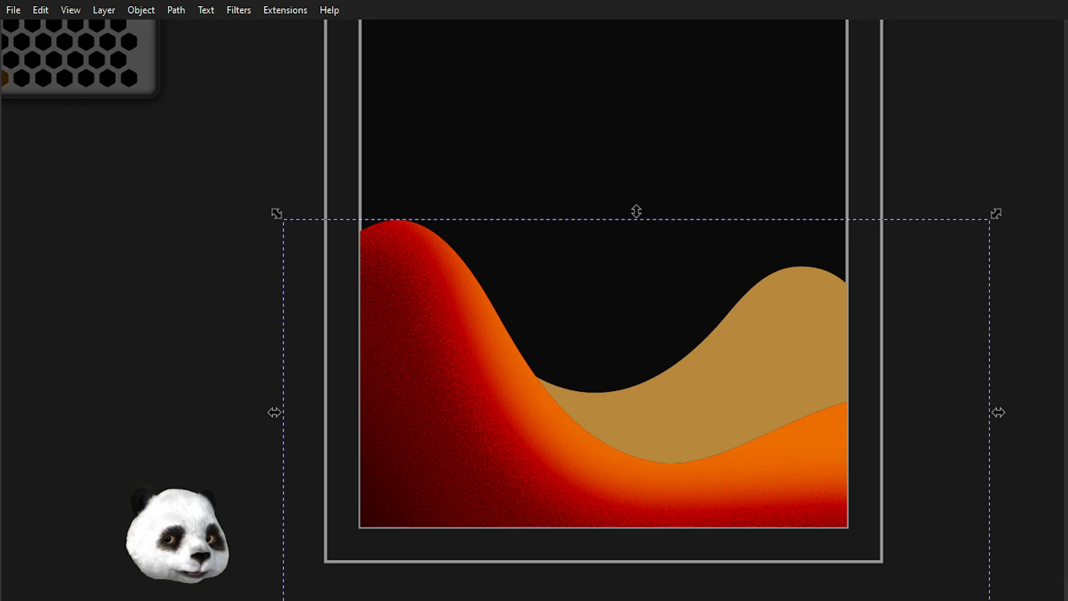
pyautogui.hotkey('ctrl', 'z')
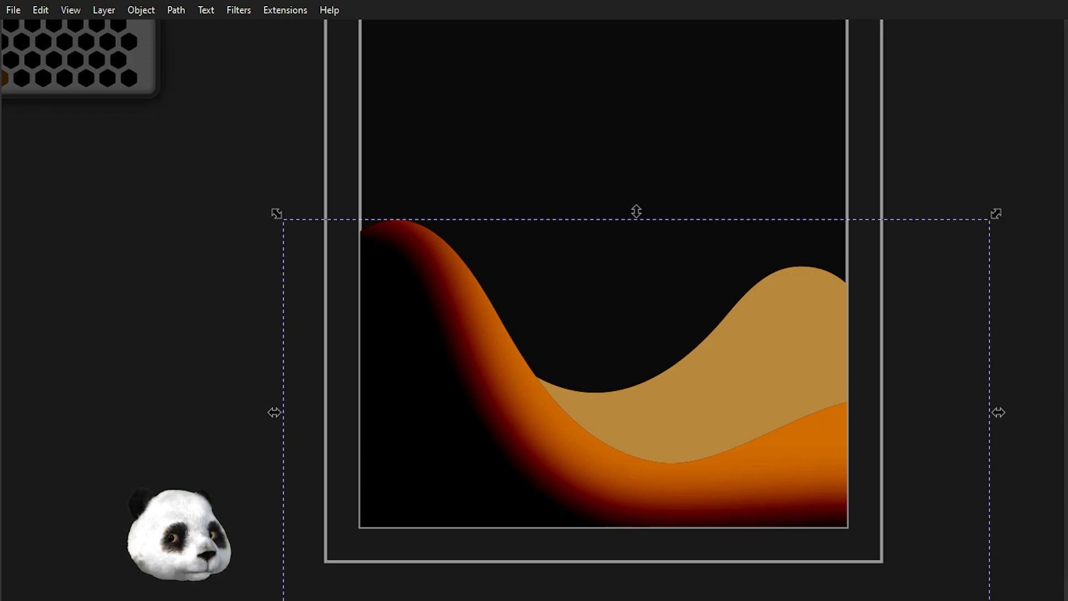
pyautogui.hotkey('ctrl', 'shift', 'z')
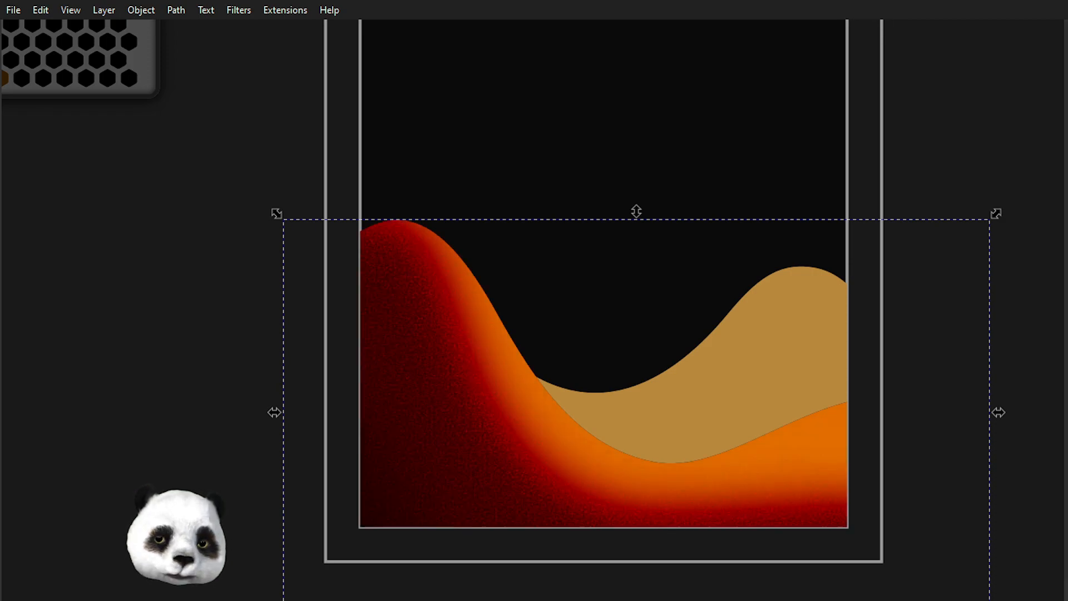
# Deselect the front dune and cycle its filter blends to a golden yellow grain with brown shadows.
pyautogui.click(979, 158)
pyautogui.scroll(-3, 980, 193)
pyautogui.scroll(2, 1019, 215)
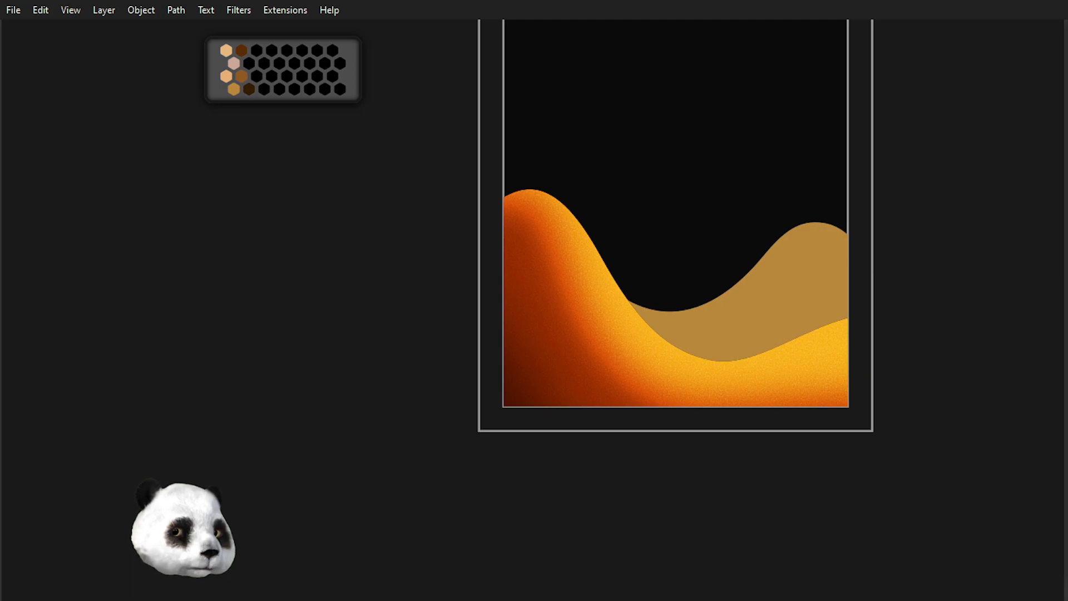
pyautogui.press('Down')
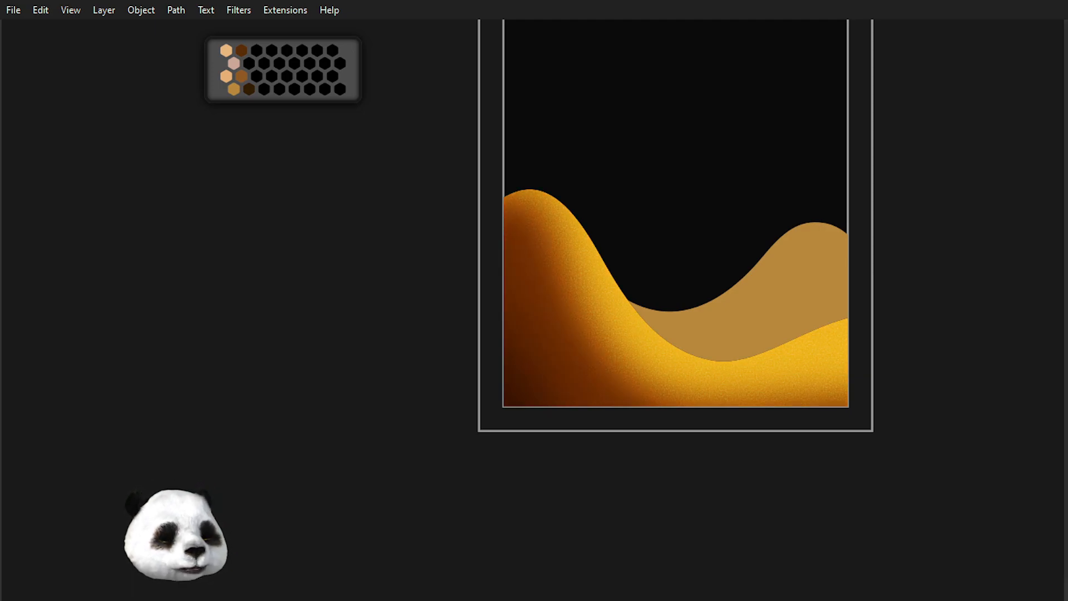
pyautogui.press('Down')
pyautogui.press('Down')
pyautogui.press('Down')
pyautogui.press('Down')
pyautogui.press('Down')
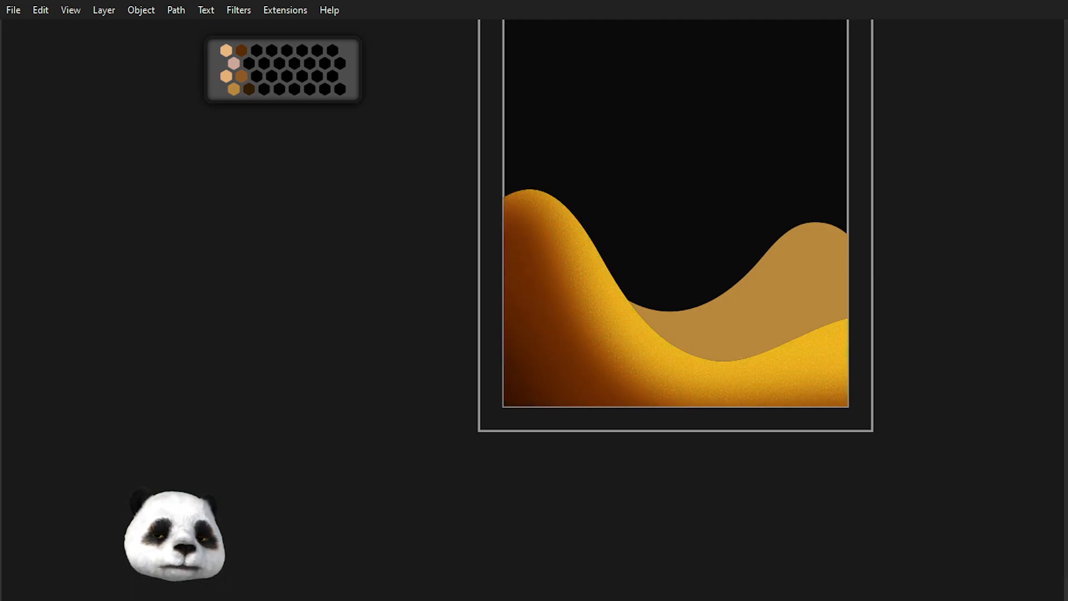
pyautogui.press('Down')
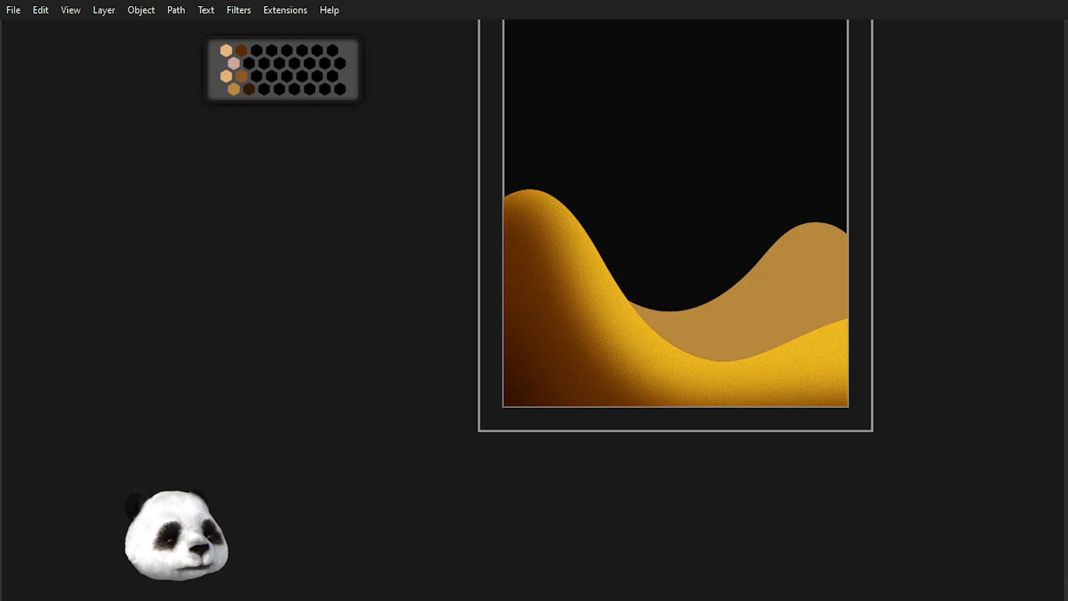
# Step back and forth through the front dune's last filter changes to compare smooth and grainy versions.
pyautogui.hotkey('ctrl', 'z')
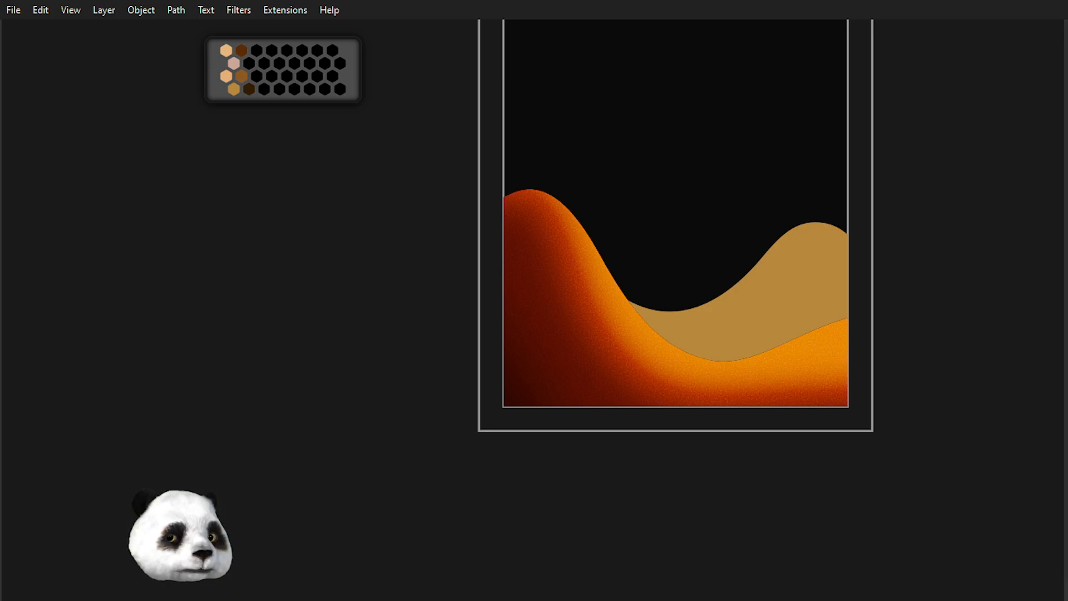
pyautogui.hotkey('ctrl', 'z')
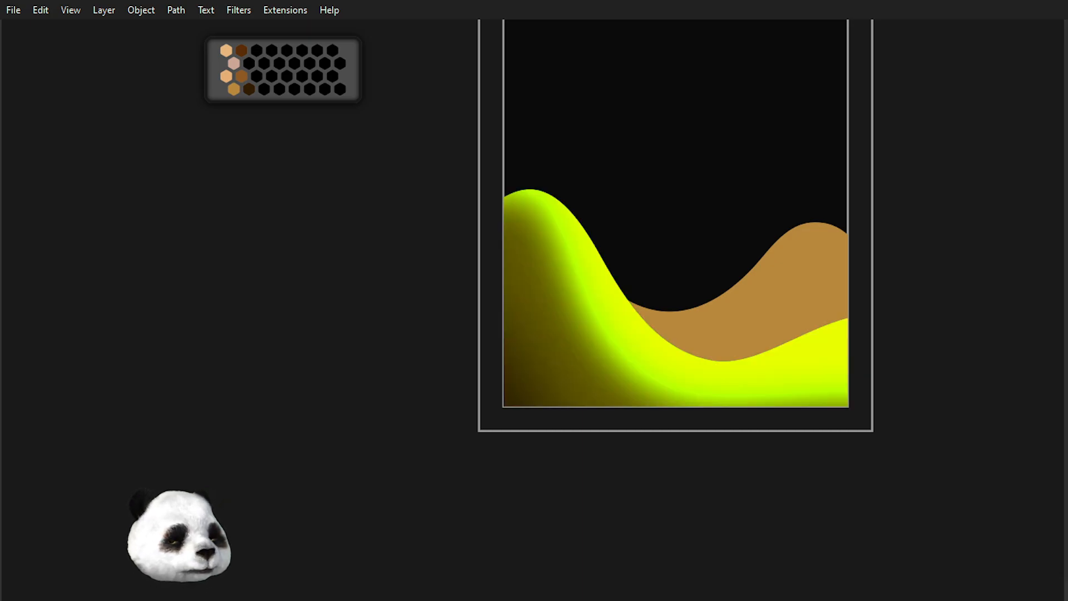
pyautogui.hotkey('ctrl', 'shift', 'z')
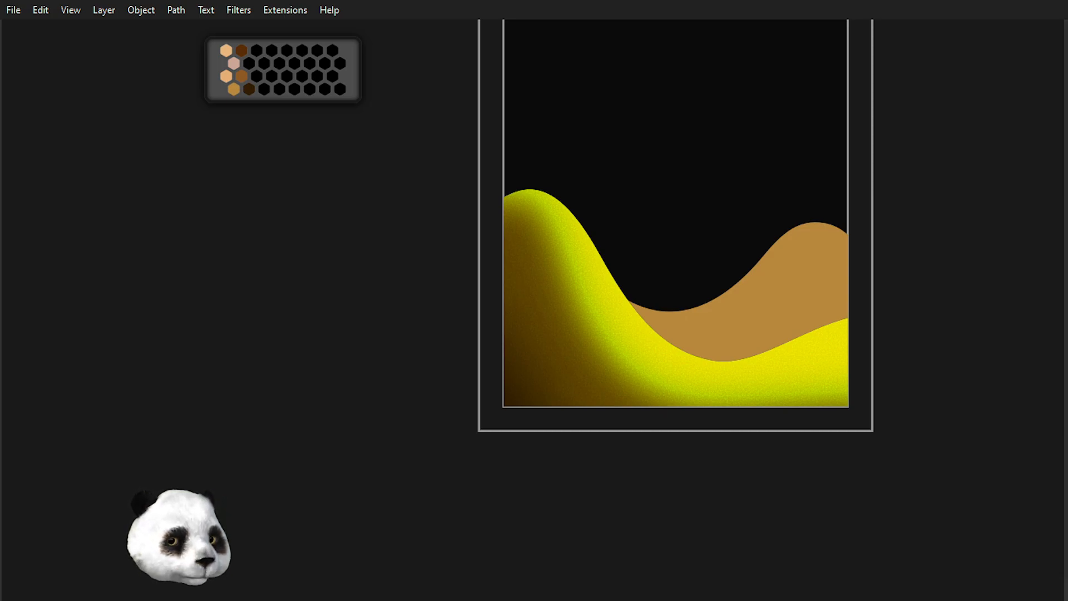
pyautogui.hotkey('ctrl', 'shift', 'z')
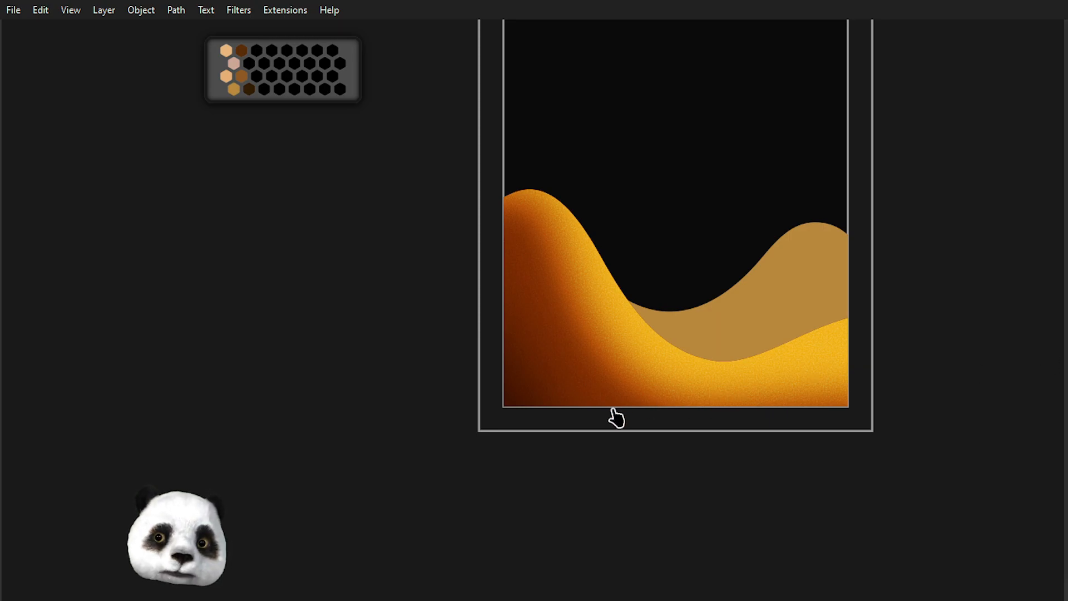
# Examine the golden-orange grain and dark brown shadows on the front dune up close and against the rear dune.
pyautogui.scroll(2, 613, 417)
pyautogui.scroll(-4, 599, 403)
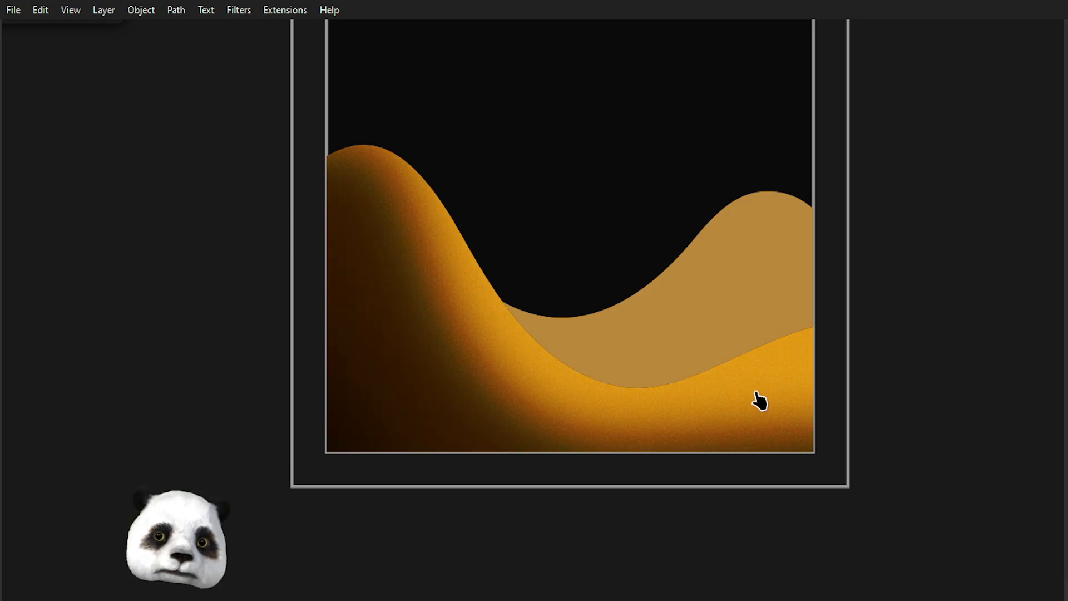
pyautogui.scroll(-2, 783, 396)
pyautogui.scroll(2, 841, 403)
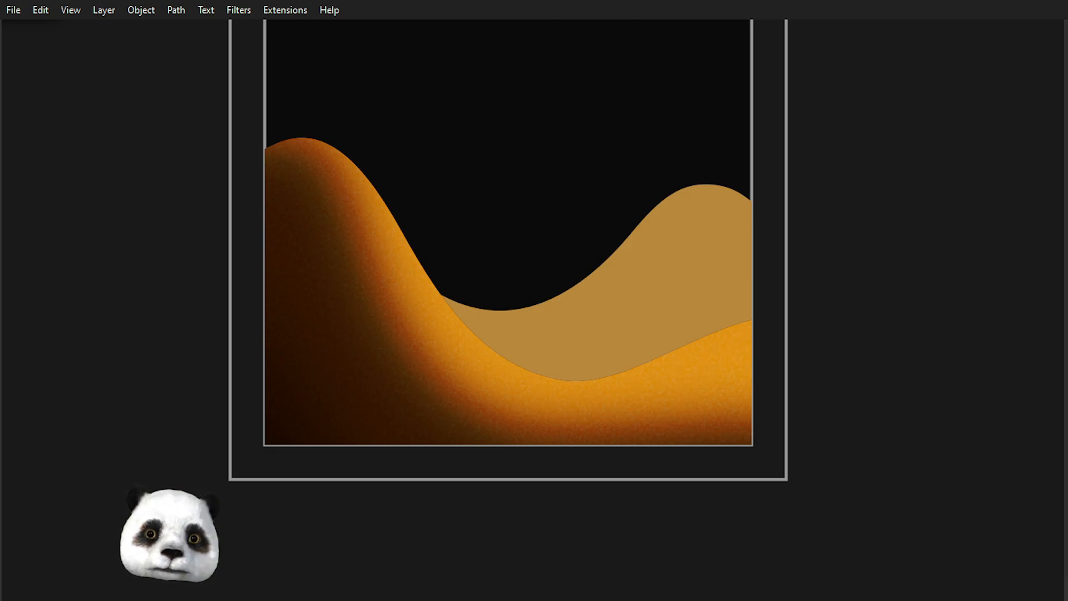
pyautogui.scroll(2, 285, 386)
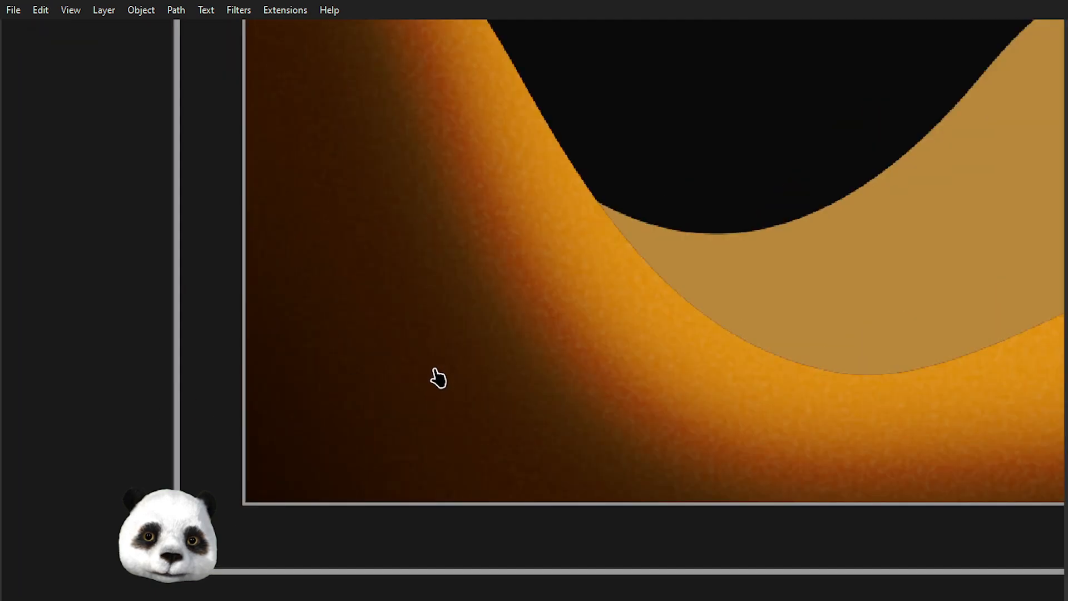
pyautogui.scroll(-2, 473, 375)
pyautogui.moveTo(585, 341); pyautogui.dragTo(456, 356)
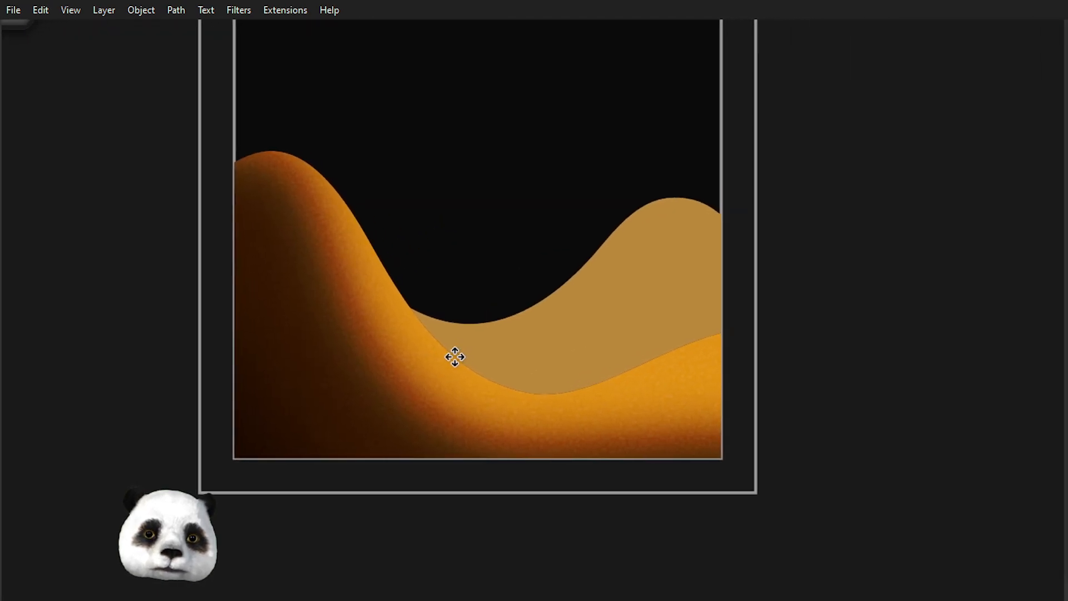
pyautogui.scroll(2, 462, 417)
pyautogui.scroll(-1, 470, 417)
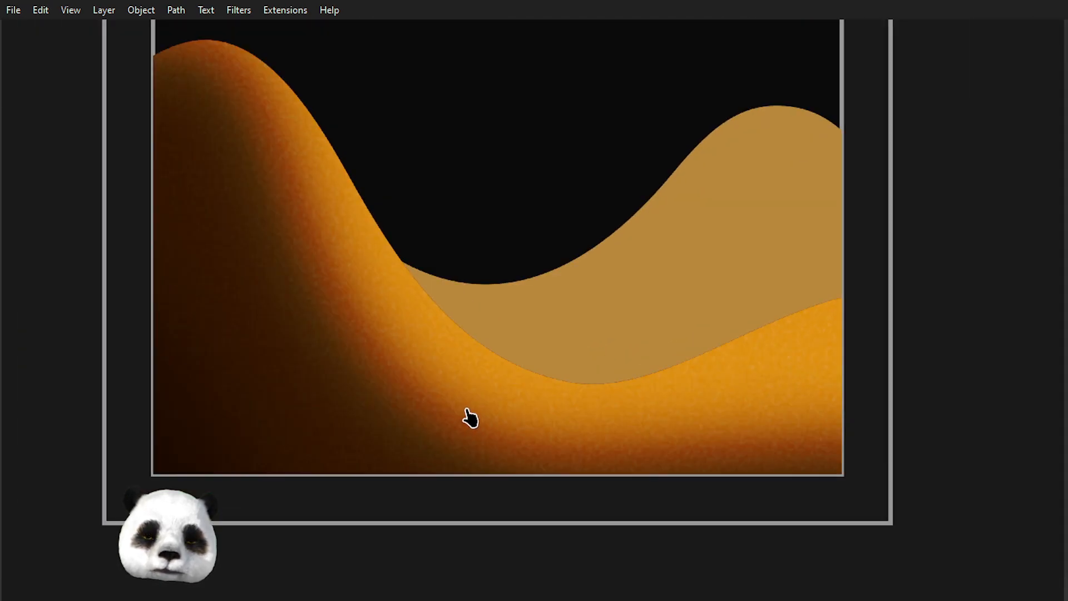
pyautogui.scroll(-2, 471, 419)
pyautogui.scroll(1, 496, 377)
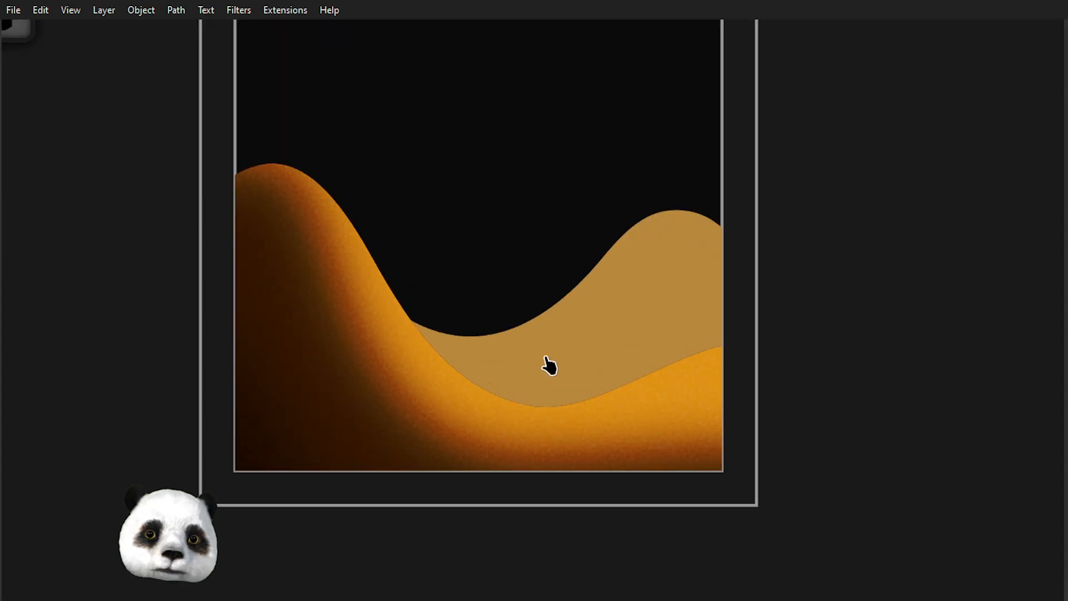
pyautogui.scroll(2, 366, 363)
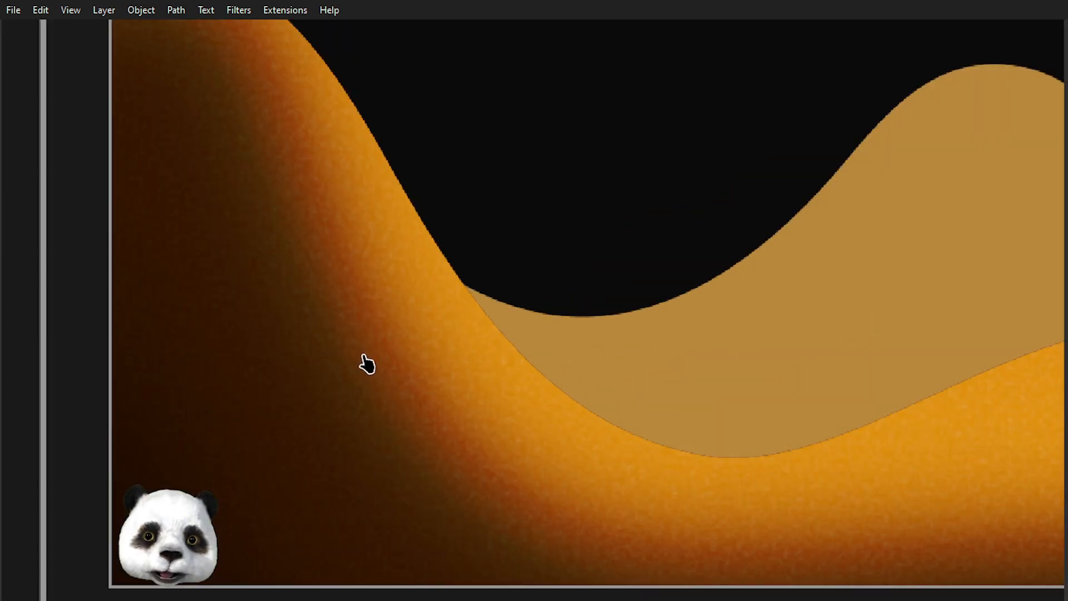
pyautogui.scroll(-1, 425, 355)
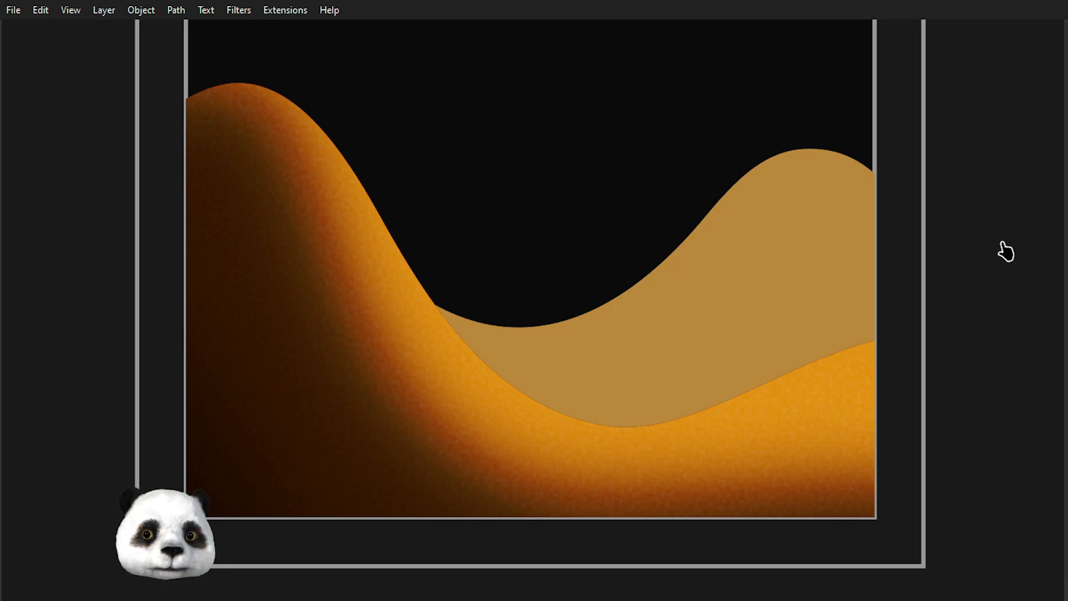
pyautogui.scroll(-2, 964, 301)
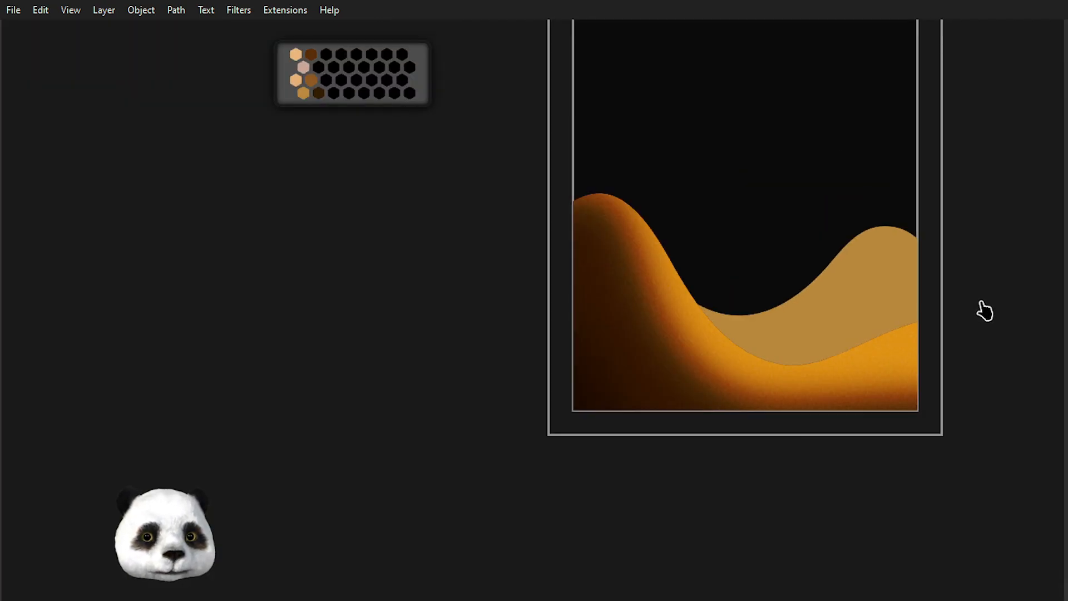
pyautogui.scroll(1, 986, 300)
pyautogui.moveTo(989, 299); pyautogui.dragTo(812, 336)
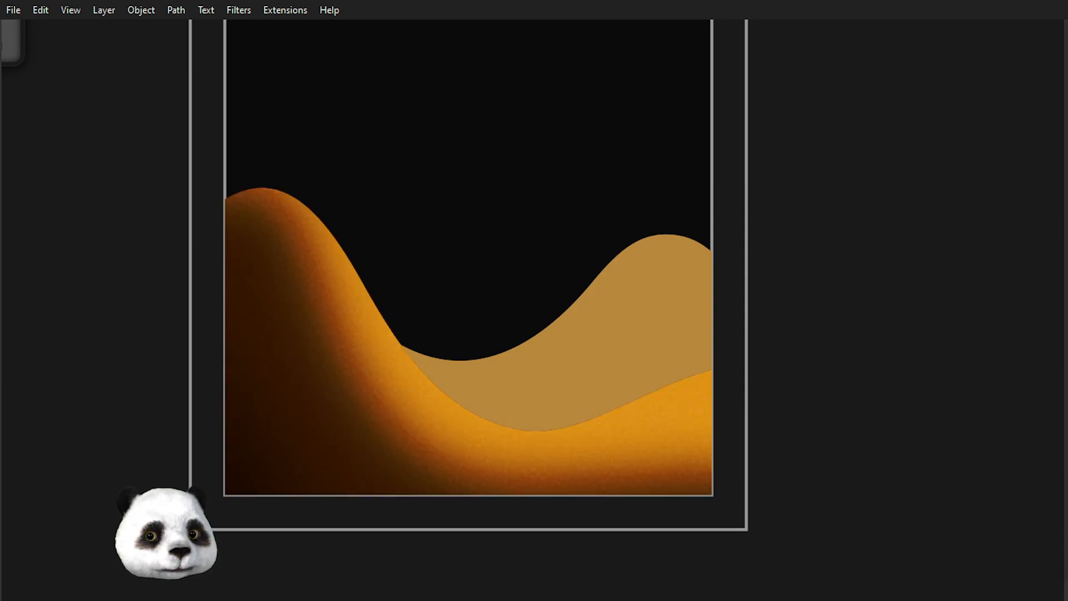
# Compare the front dune with and without its last filter change in a close view.
pyautogui.hotkey('ctrl', 'z')
pyautogui.hotkey('ctrl', 'shift', 'z')
pyautogui.hotkey('ctrl', 'z')
pyautogui.hotkey('ctrl', 'shift', 'z')
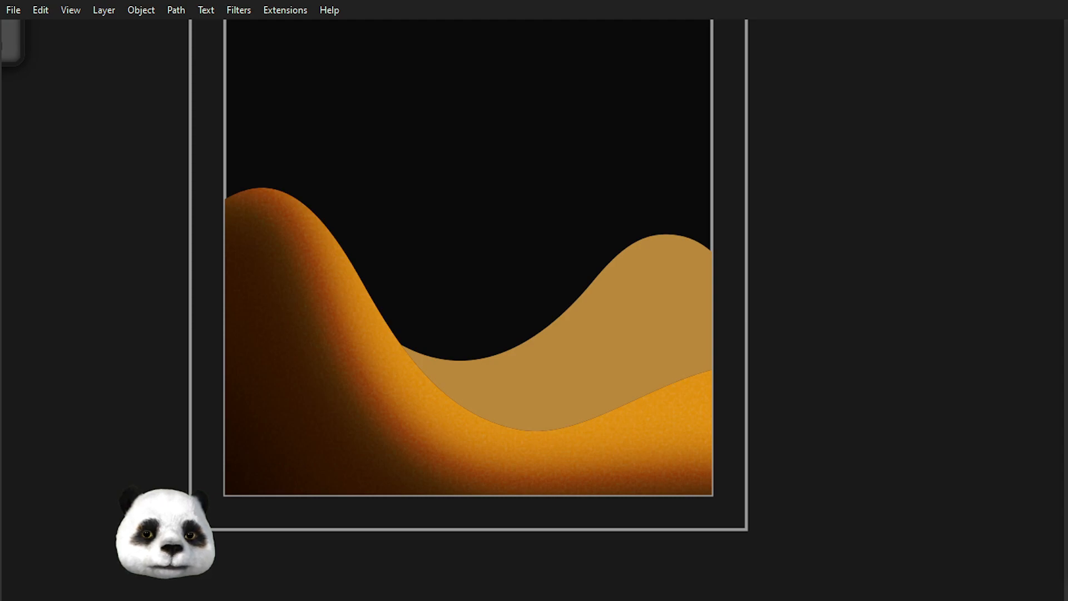
pyautogui.hotkey('ctrl', 'z')
pyautogui.hotkey('ctrl', 'shift', 'z')
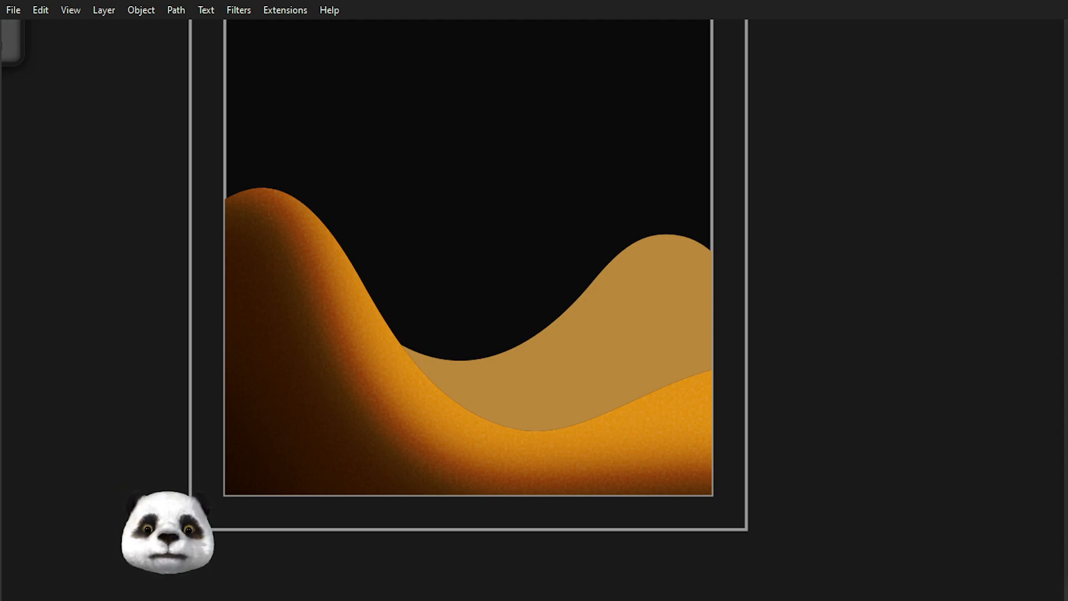
# View the whole arched window and compare the front dune's red-orange look with and without the last filter change.
pyautogui.scroll(-3, 243, 205)
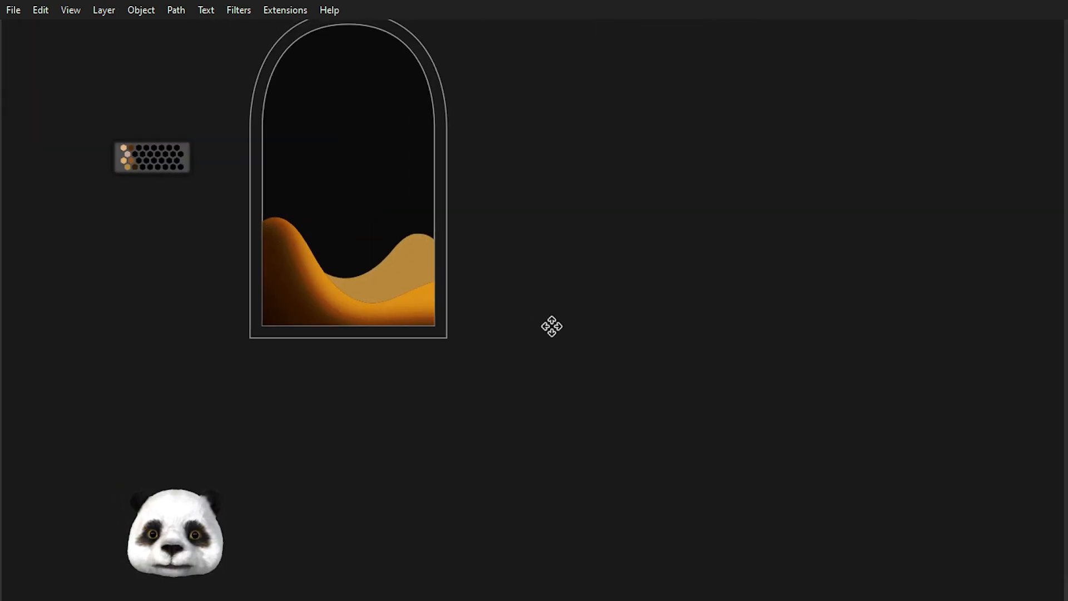
pyautogui.moveTo(548, 319); pyautogui.dragTo(618, 382)
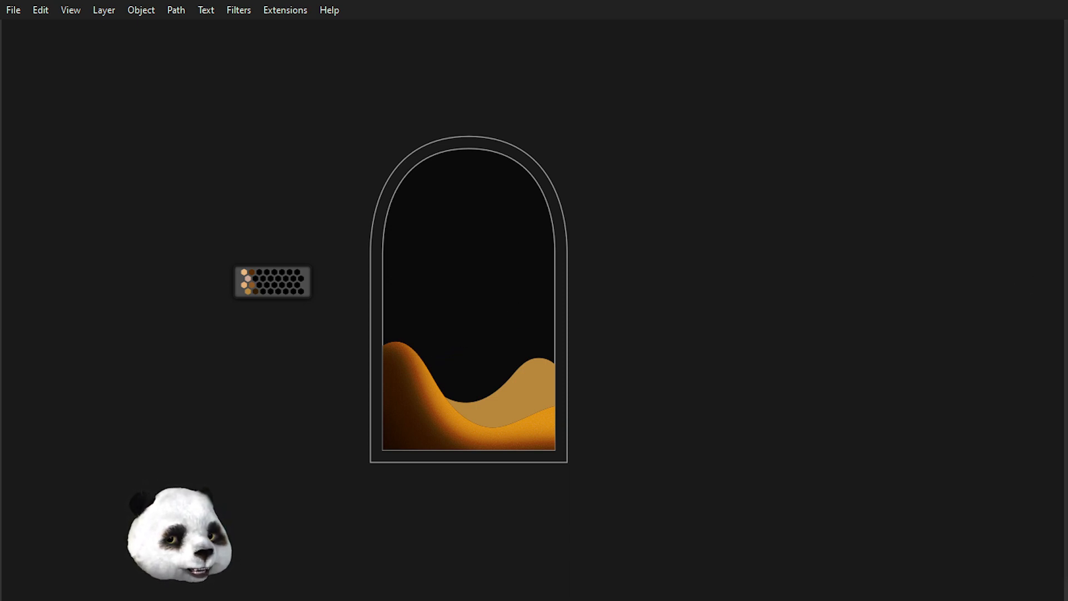
pyautogui.hotkey('ctrl', 'z')
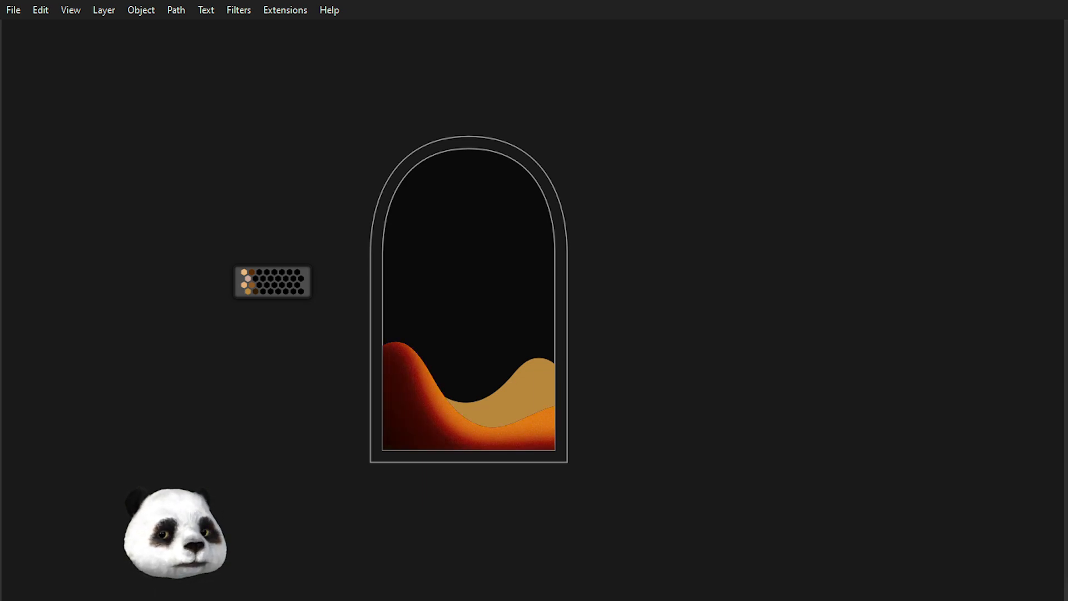
pyautogui.scroll(1, 572, 458)
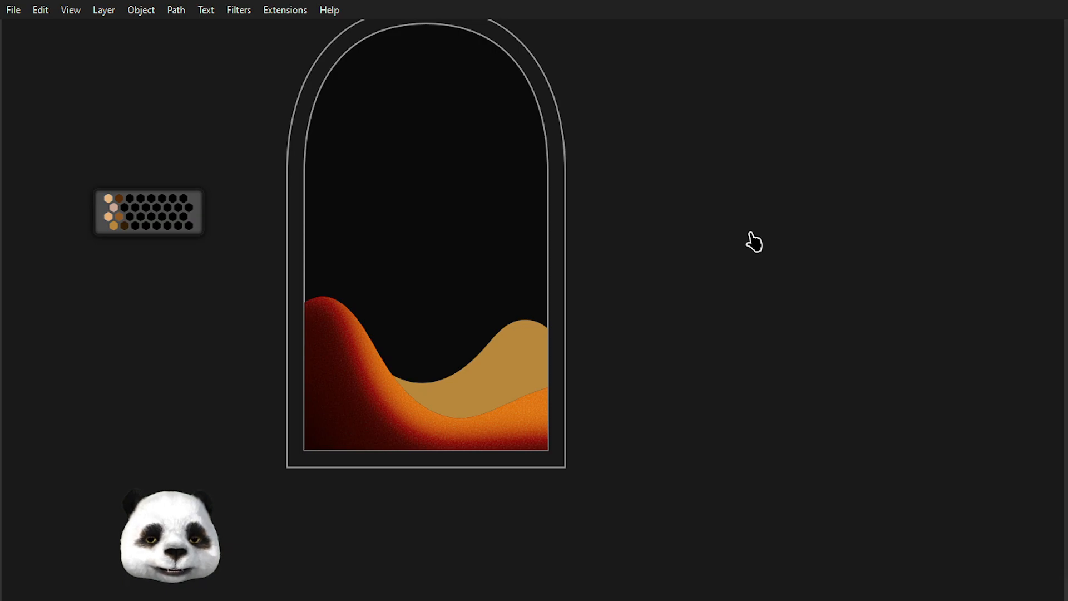
pyautogui.hotkey('ctrl', 'z')
pyautogui.hotkey('ctrl', 'shift', 'z')
pyautogui.hotkey('ctrl', 'z')
pyautogui.hotkey('ctrl', 'shift', 'z')
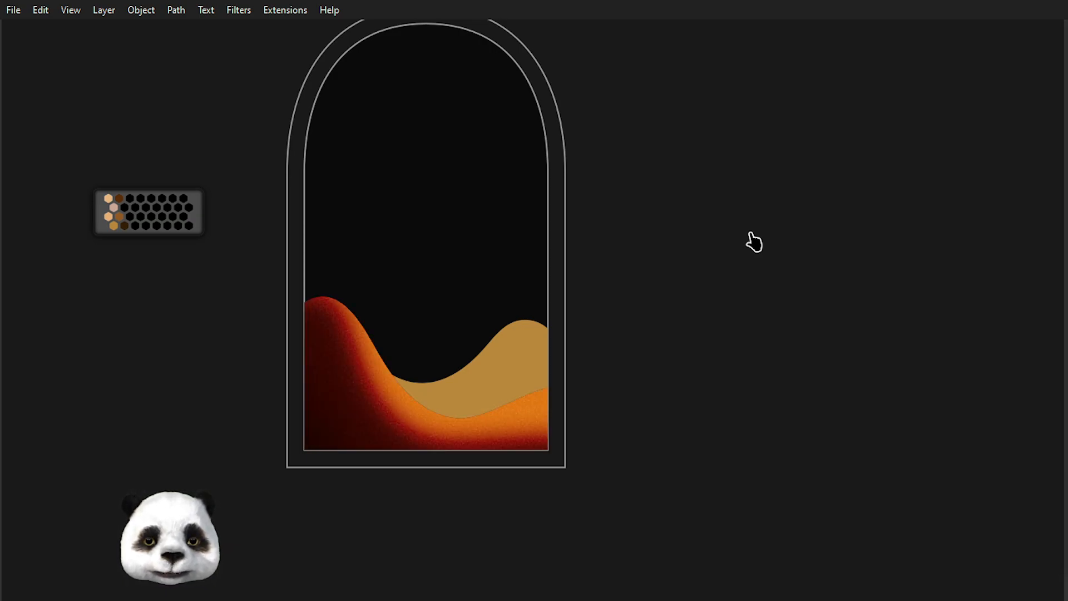
pyautogui.hotkey('ctrl', 'z')
pyautogui.hotkey('ctrl', 'shift', 'z')
pyautogui.hotkey('ctrl', 'z')
pyautogui.hotkey('ctrl', 'shift', 'z')
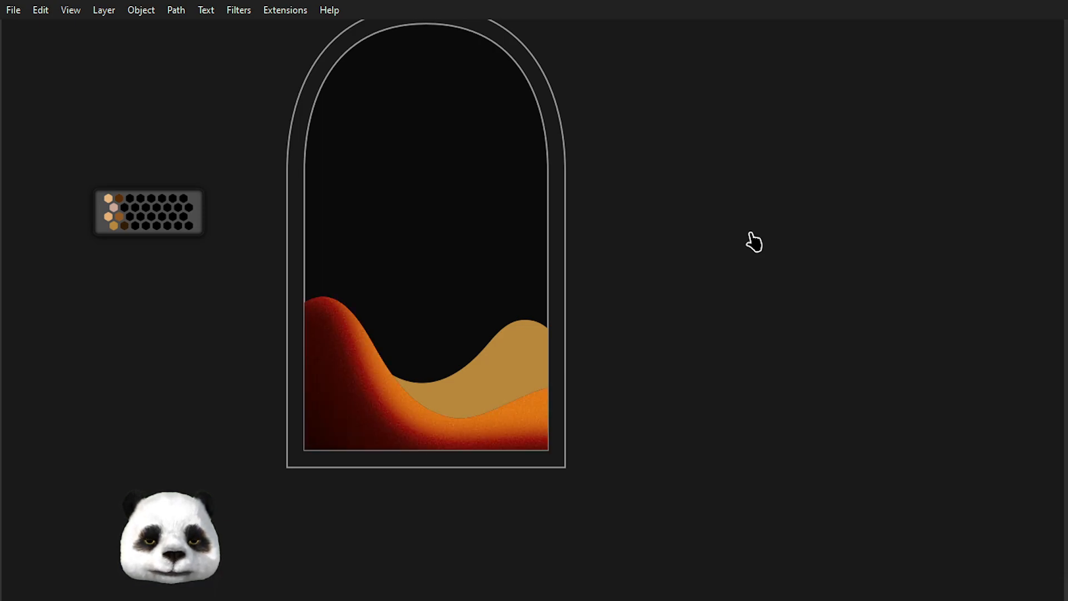
# Restore the golden-orange grain with dark brown shadows on the front dune and select the dune.
pyautogui.hotkey('ctrl', 'z')
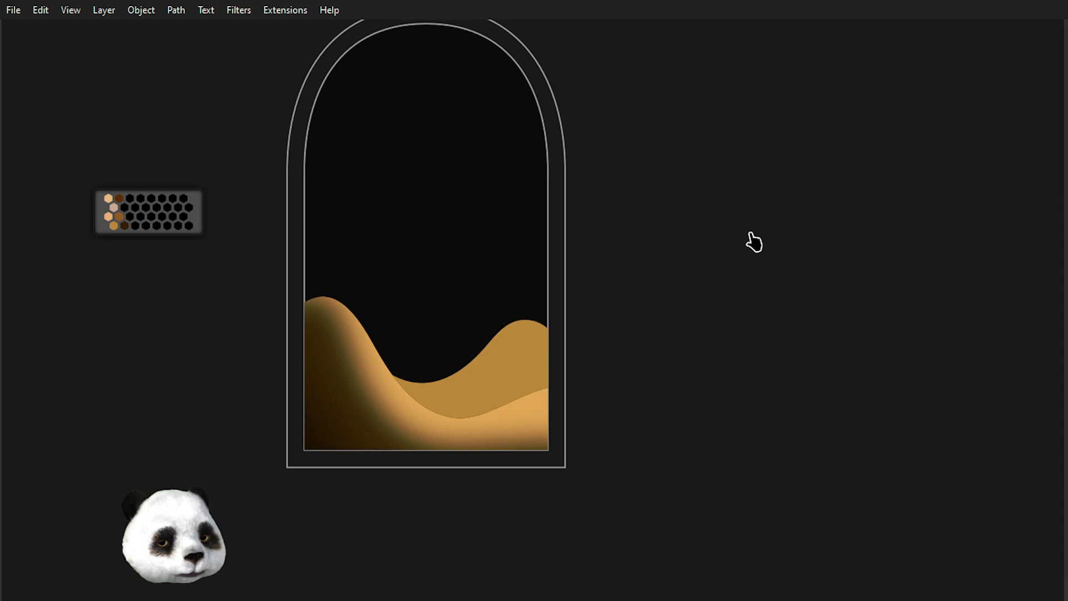
pyautogui.hotkey('ctrl', 'shift', 'z')
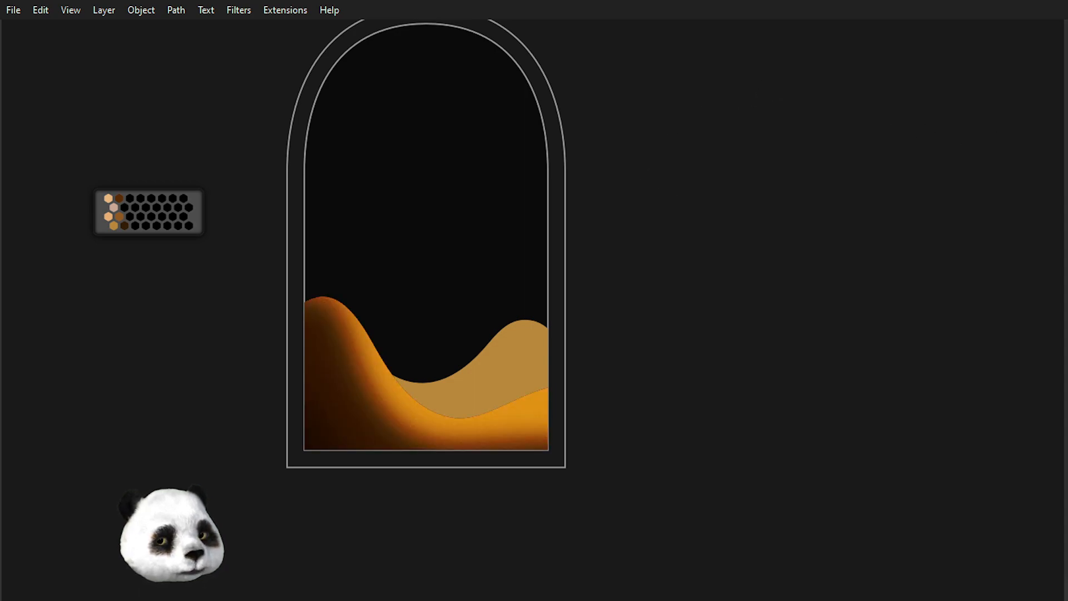
pyautogui.click(384, 411)
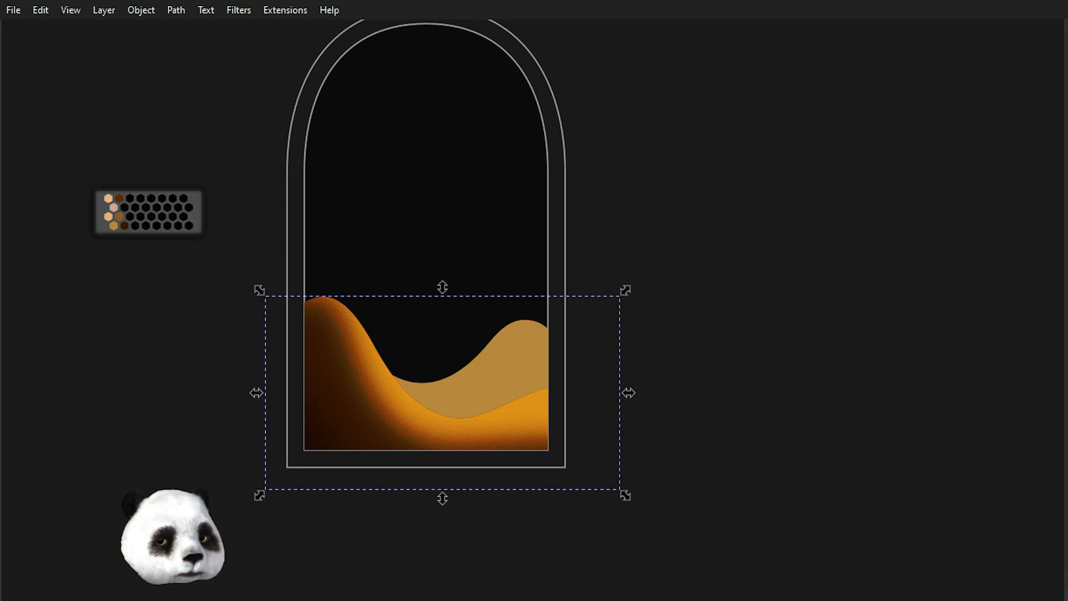
# Undo the front dune's last blend change and examine the softer tan-orange sand and dark brown shadow up close.
pyautogui.hotkey('ctrl', 'z')
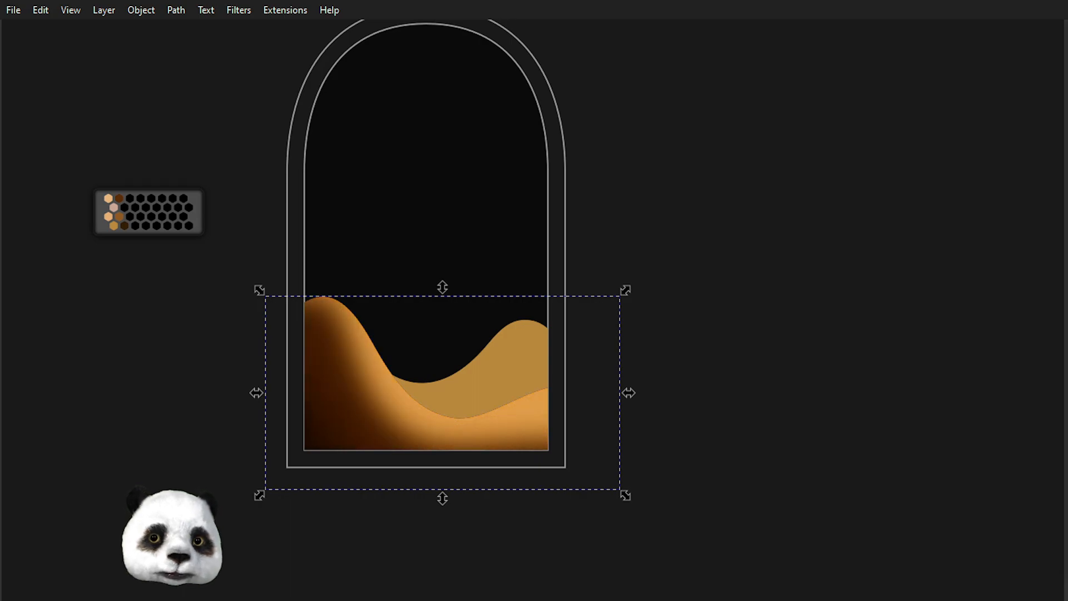
pyautogui.scroll(2, 591, 446)
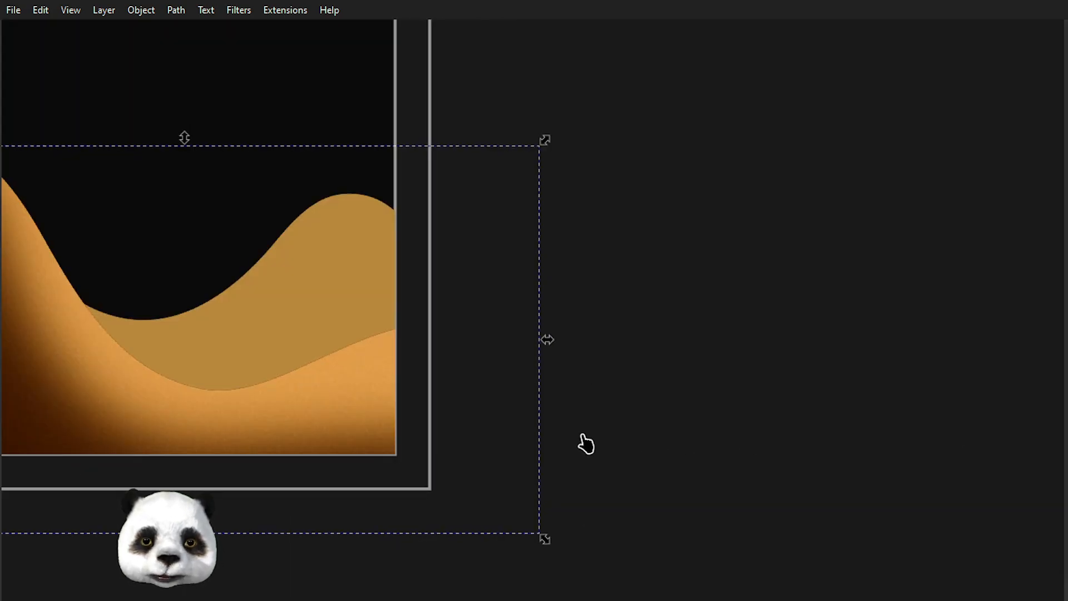
pyautogui.moveTo(911, 386); pyautogui.dragTo(915, 386)
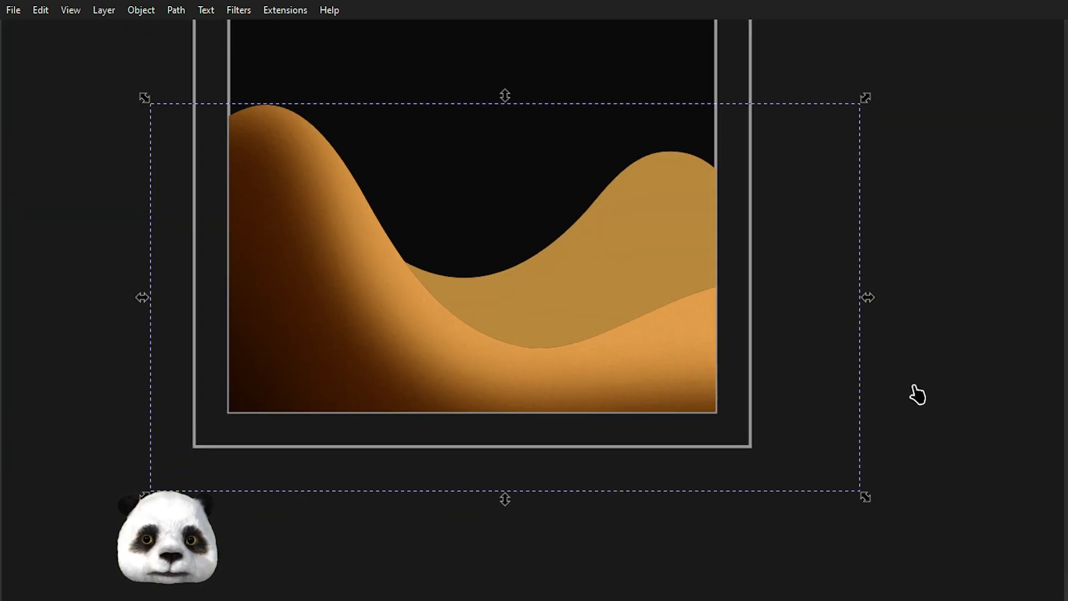
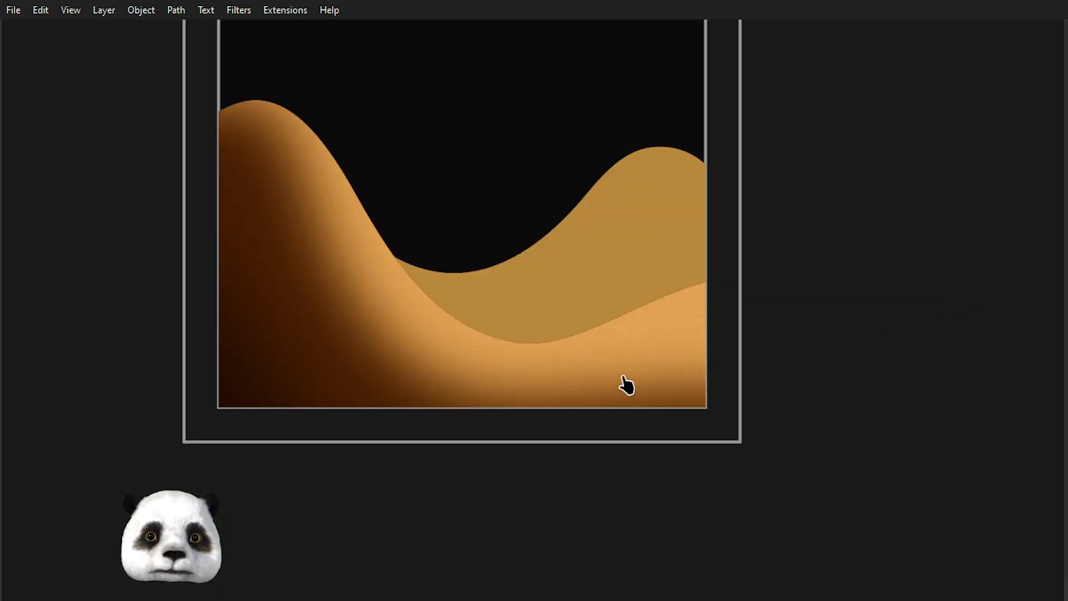
pyautogui.scroll(1, 472, 374)
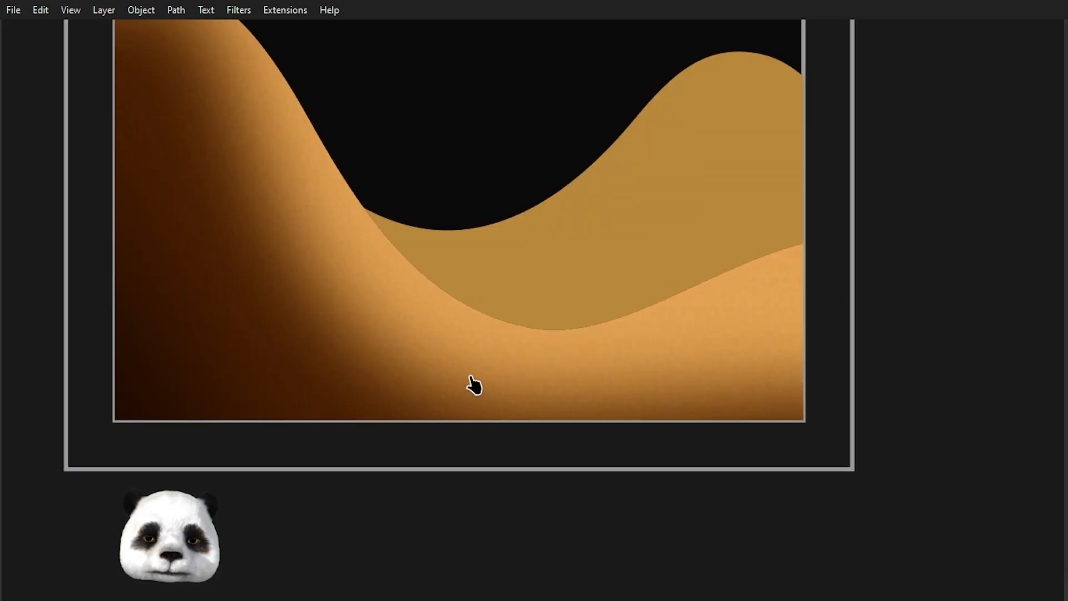
pyautogui.scroll(-1, 471, 374)
pyautogui.scroll(-1, 523, 370)
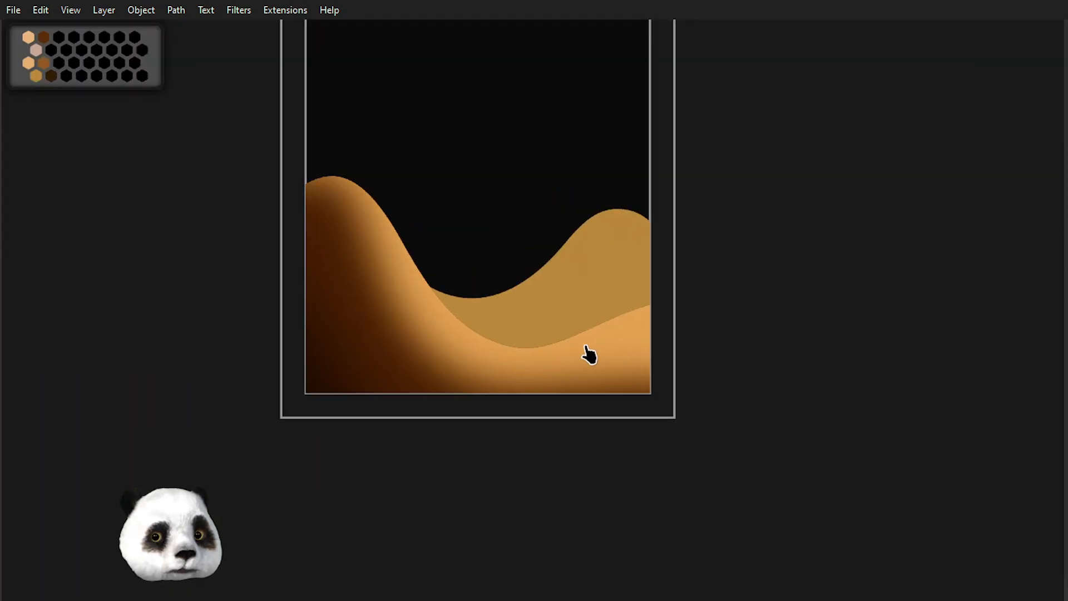
pyautogui.scroll(3, 382, 257)
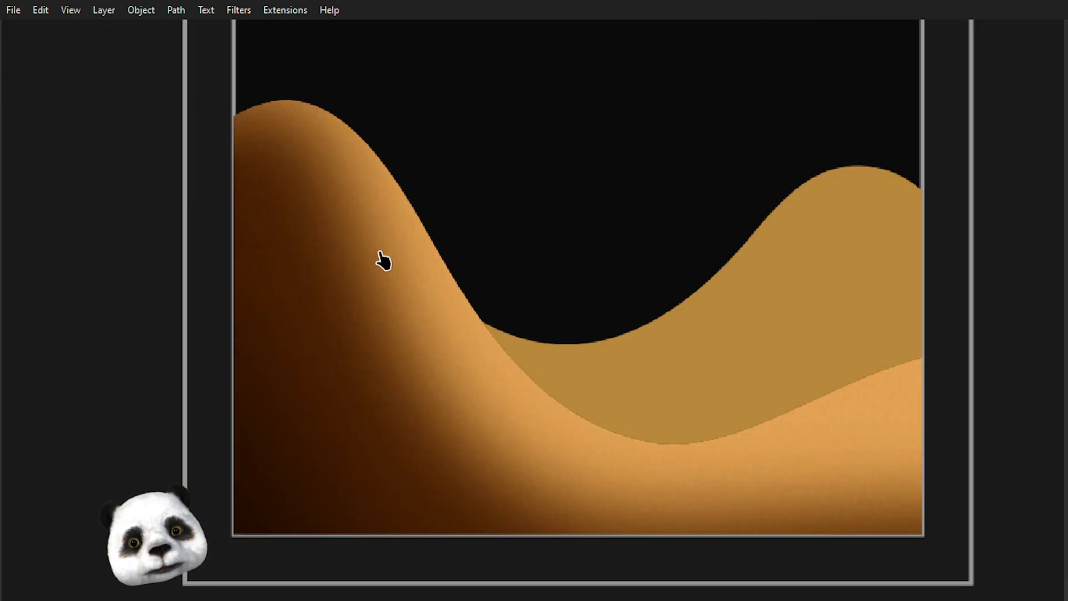
pyautogui.scroll(-2, 381, 257)
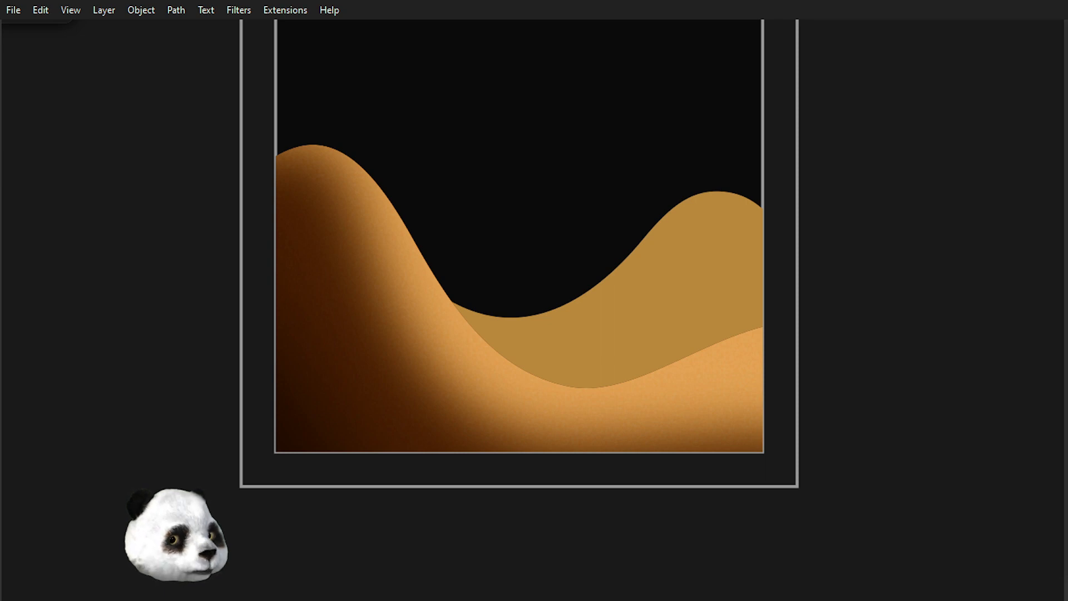
# Switch the front dune to a lighter golden-tan with reddish-brown shadows and inspect its grain in a close view.
pyautogui.hotkey('ctrl', 'z')
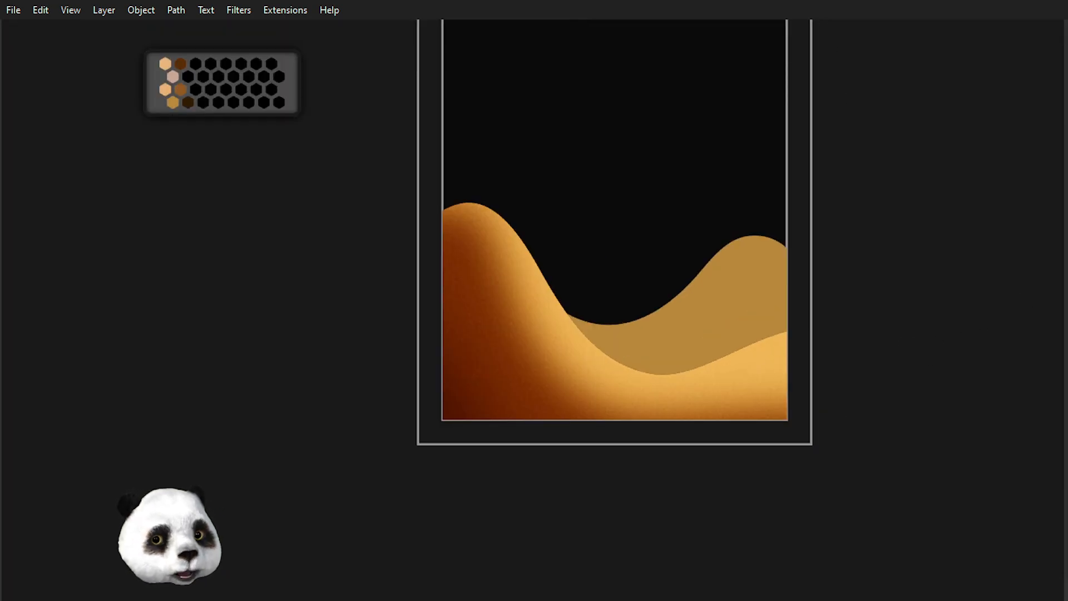
pyautogui.click(557, 372)
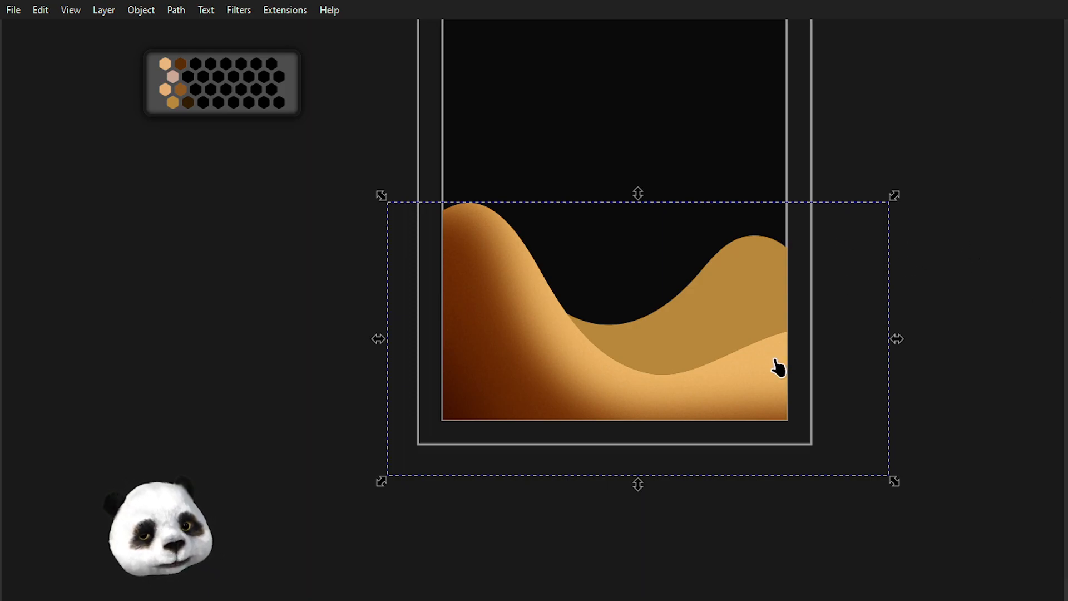
pyautogui.keyDown('ctrl'); pyautogui.scroll(2, 679, 424); pyautogui.keyUp('ctrl')
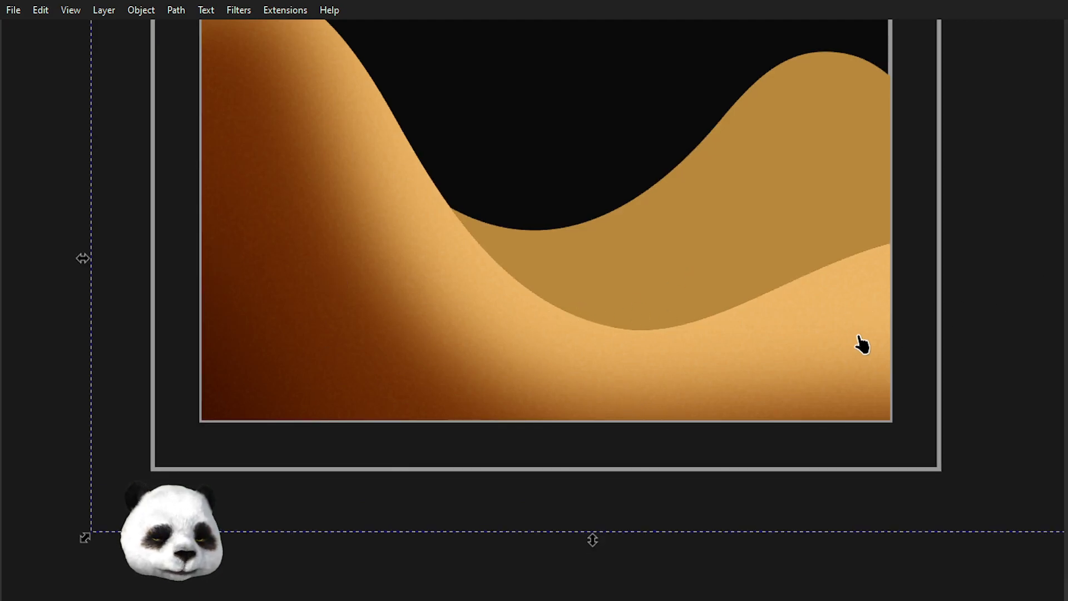
pyautogui.keyDown('ctrl'); pyautogui.scroll(-1, 740, 347); pyautogui.keyUp('ctrl')
pyautogui.hscroll(5, 635, 404)
pyautogui.scroll(2, 635, 404)
pyautogui.scroll(-1, 628, 401)
pyautogui.keyDown('ctrl'); pyautogui.scroll(1, 553, 468); pyautogui.keyUp('ctrl')
pyautogui.keyDown('ctrl'); pyautogui.scroll(-1, 553, 468); pyautogui.keyUp('ctrl')
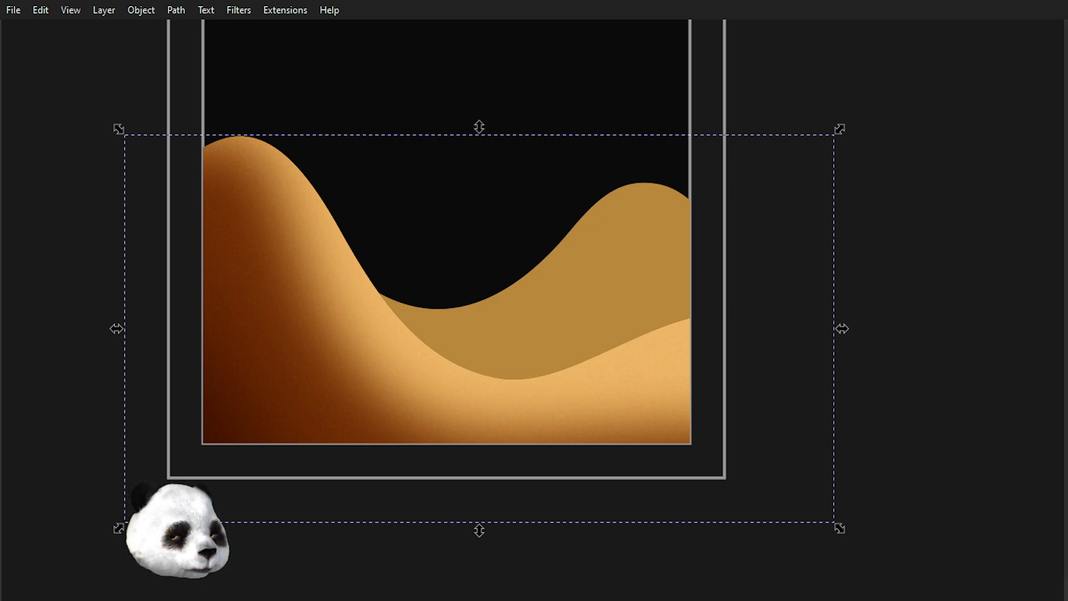
# Compare the selected front dune across its last slight filter adjustments by undoing two and restoring one.
pyautogui.hotkey('ctrl', 'z')
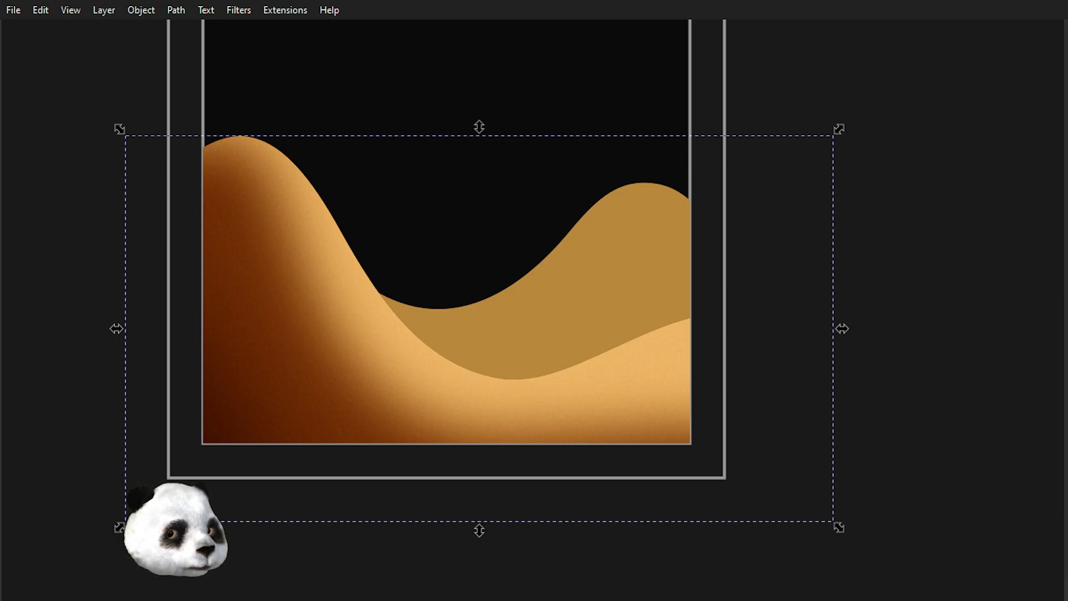
pyautogui.hotkey('ctrl', 'z')
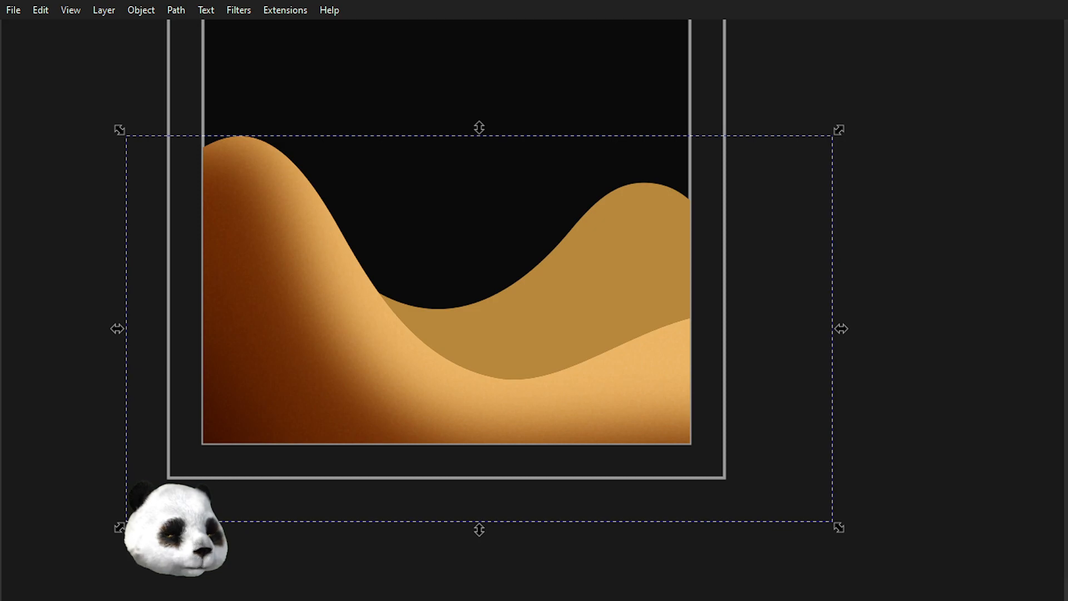
pyautogui.hotkey('ctrl', 'shift', 'z')
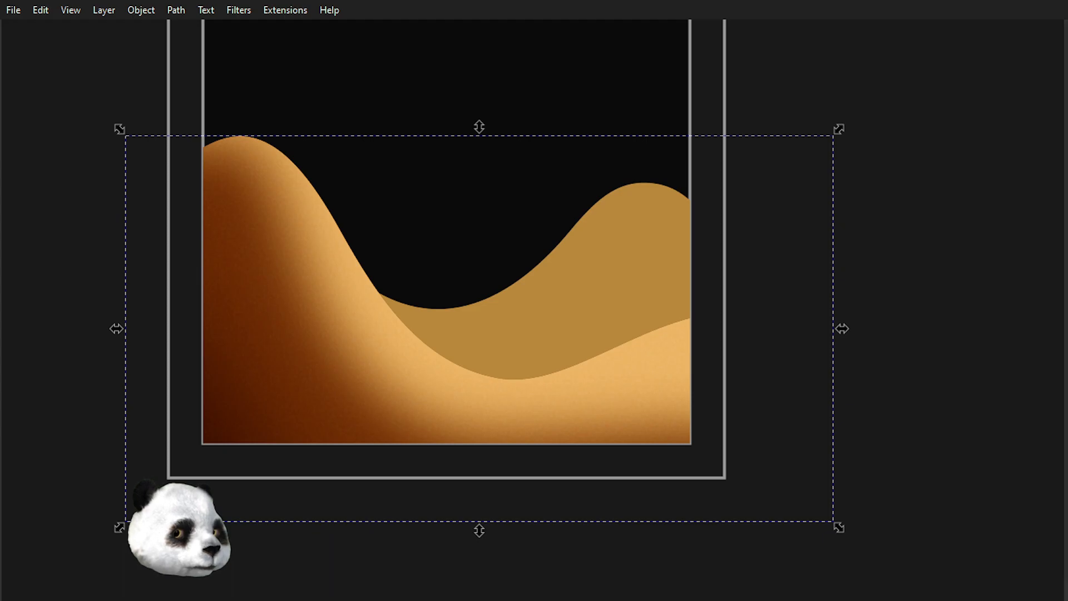
# Examine the front dune's golden-tan grain and reddish-brown shadow up close and within the whole arched window.
pyautogui.scroll(-1, 809, 320)
pyautogui.scroll(1, 830, 325)
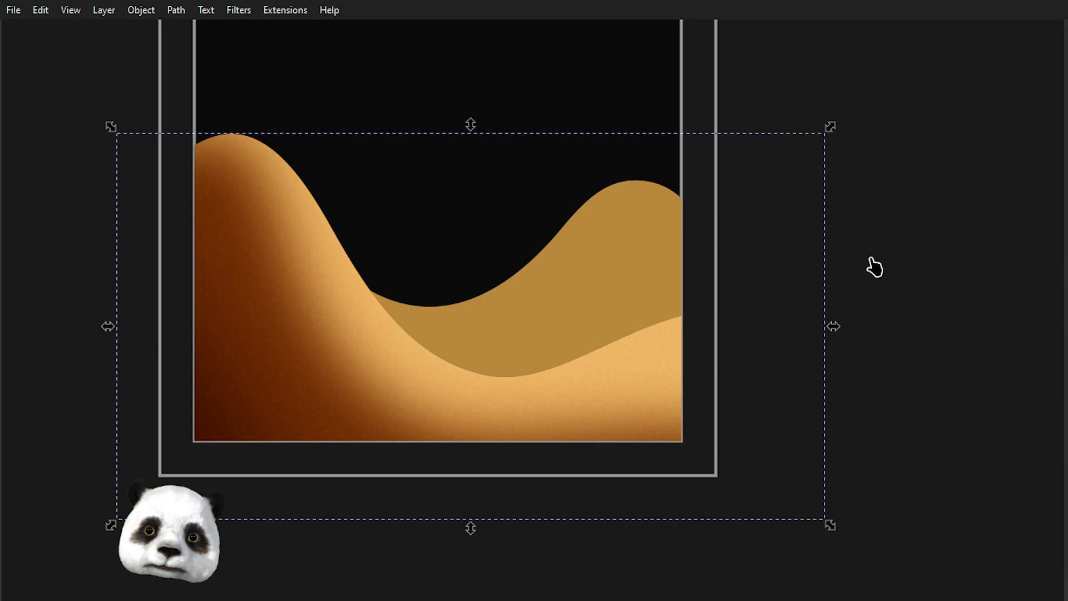
pyautogui.scroll(-2, 875, 267)
pyautogui.scroll(2, 661, 330)
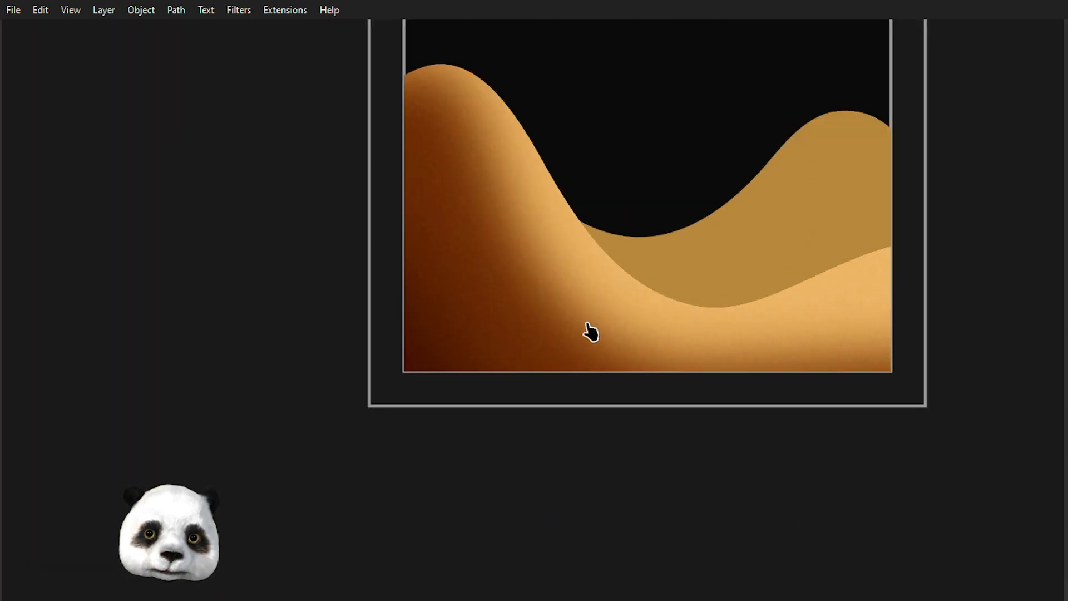
pyautogui.scroll(-1, 558, 327)
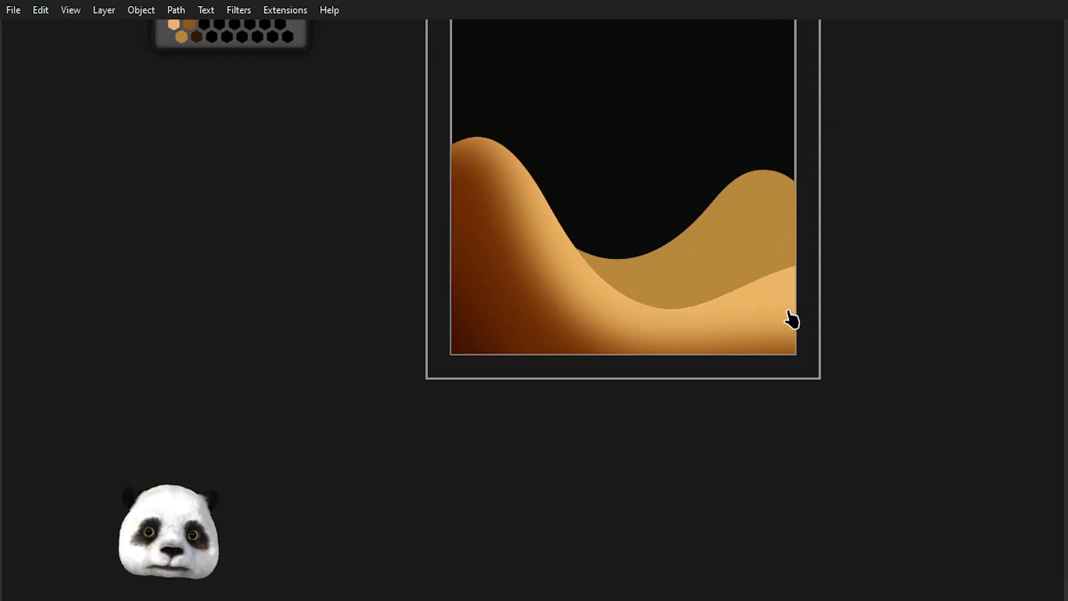
pyautogui.scroll(3, 779, 319)
pyautogui.scroll(-4, 516, 279)
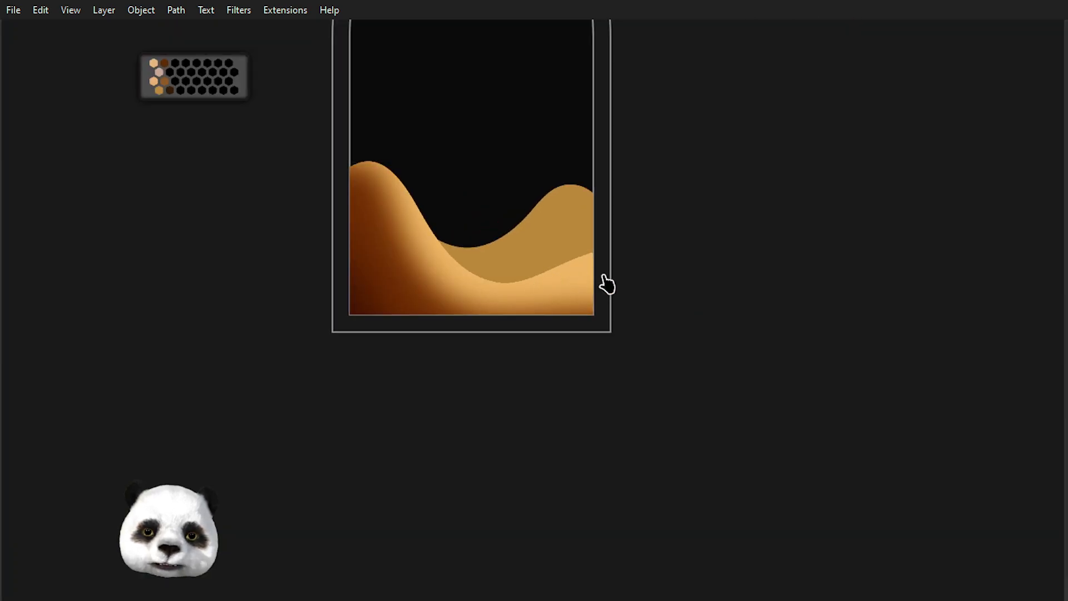
pyautogui.scroll(-2, 605, 284)
pyautogui.scroll(1, 668, 288)
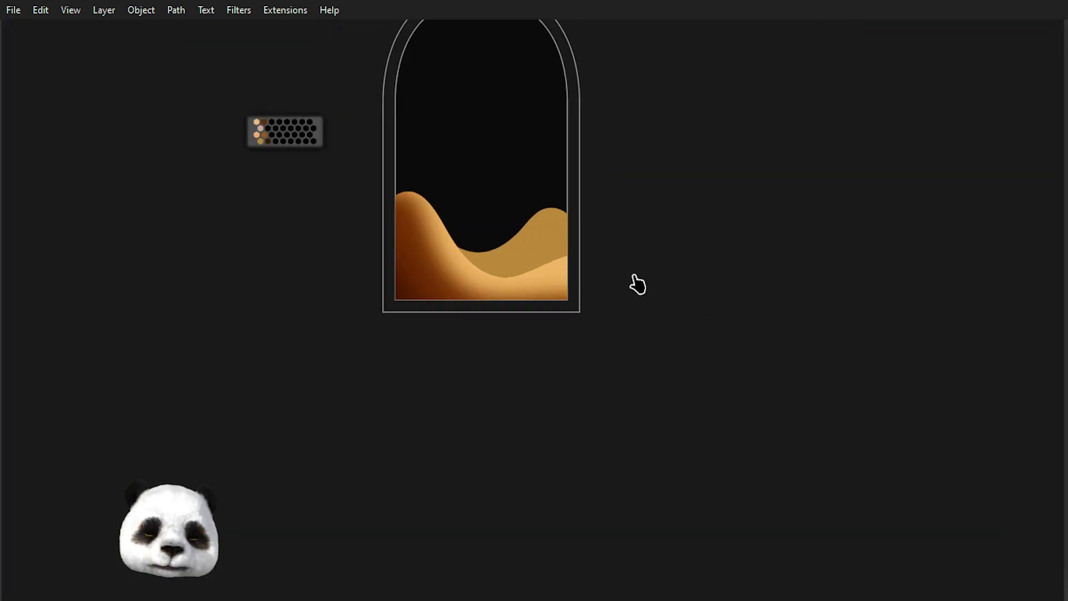
pyautogui.scroll(2, 497, 253)
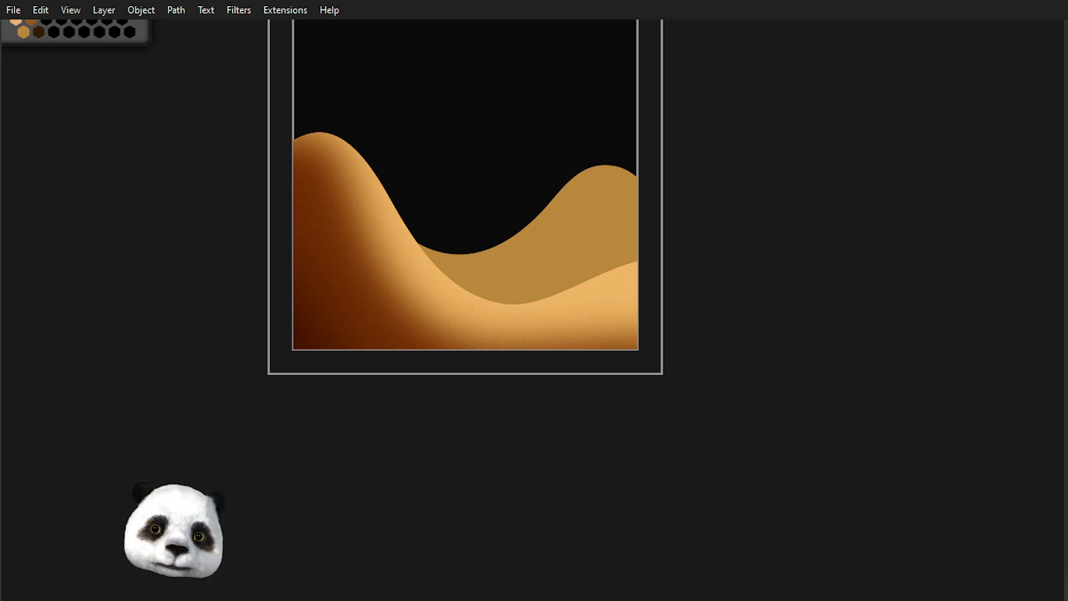
pyautogui.scroll(5, 305, 312)
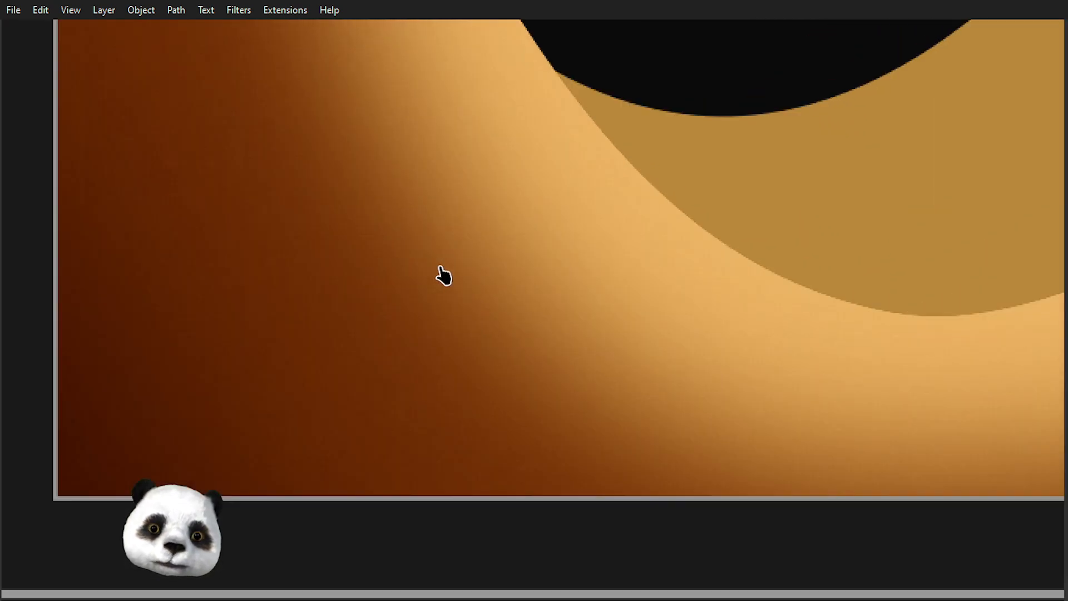
pyautogui.scroll(-5, 440, 268)
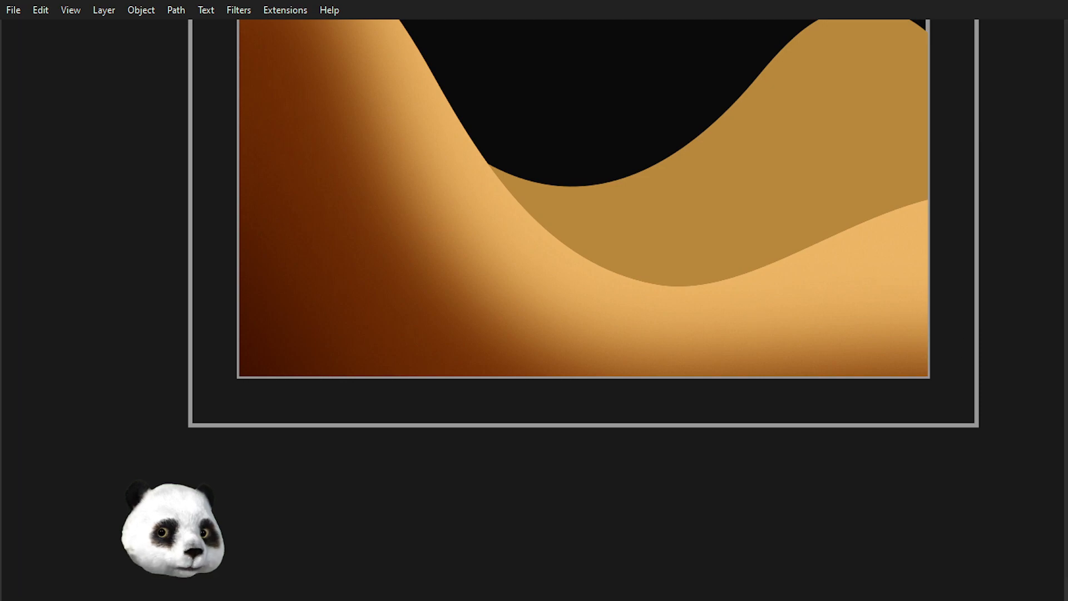
# Give the front dune a slightly warmer golden tone and check its grain and shadow from near and far.
pyautogui.click(440, 268)
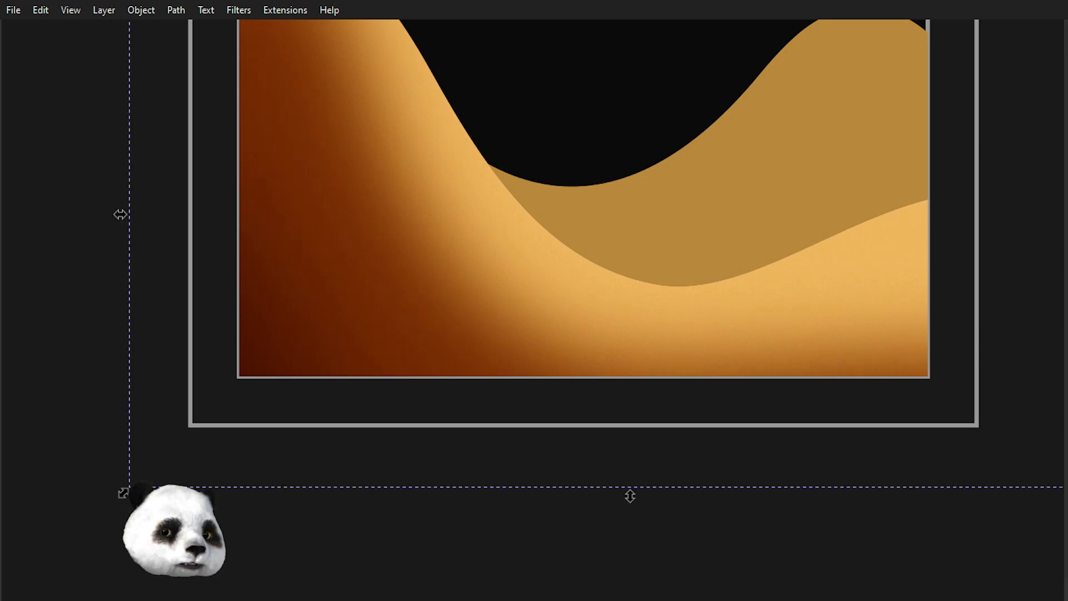
pyautogui.scroll(-2, 878, 415)
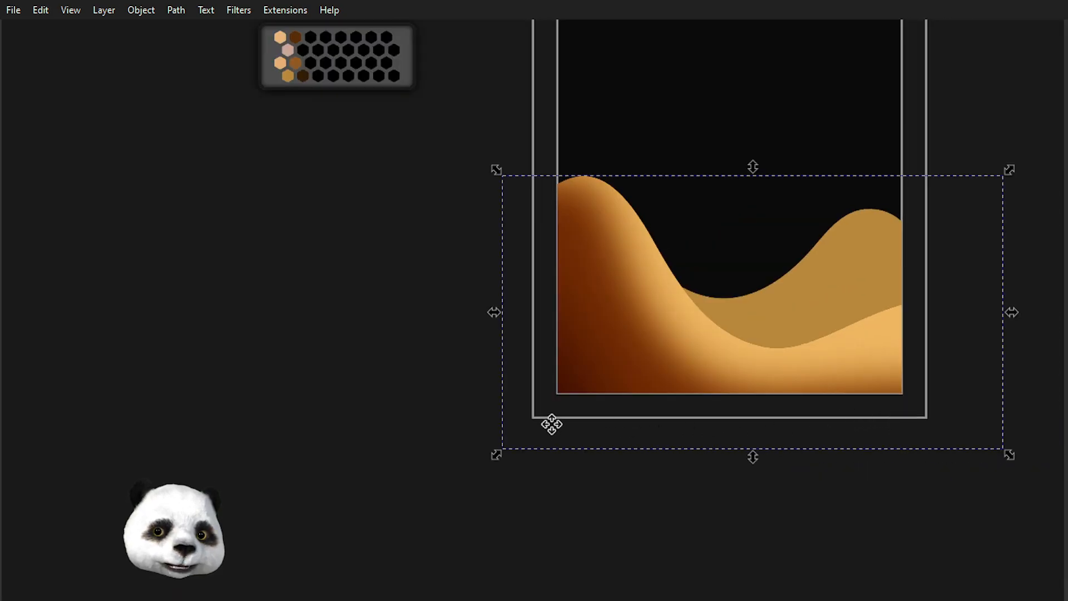
pyautogui.hscroll(5, 523, 417)
pyautogui.scroll(1, 418, 397)
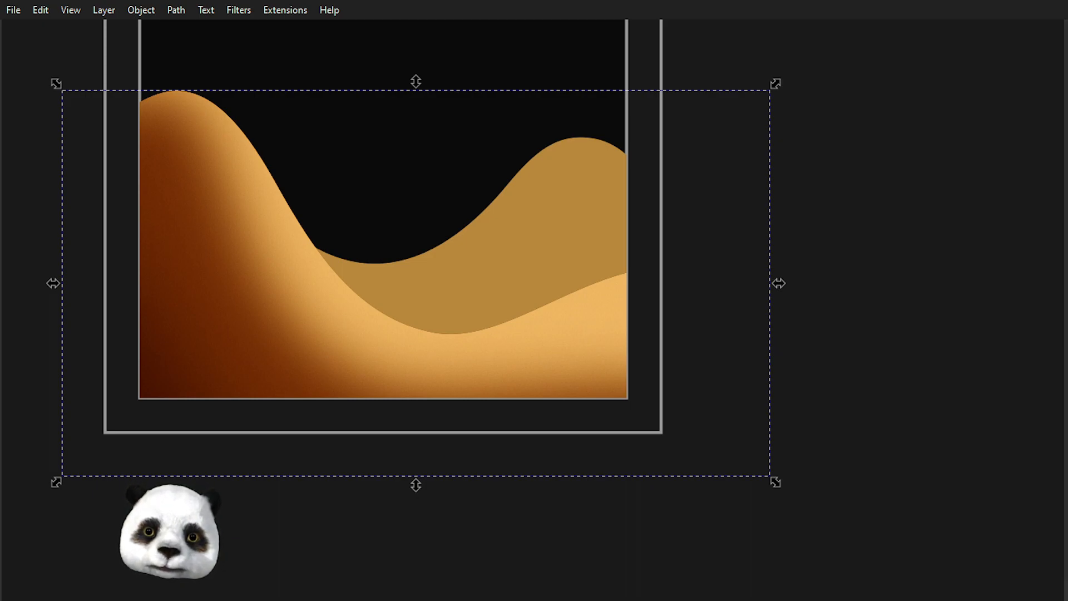
pyautogui.click(821, 282)
pyautogui.scroll(2, 127, 338)
pyautogui.scroll(1, 353, 328)
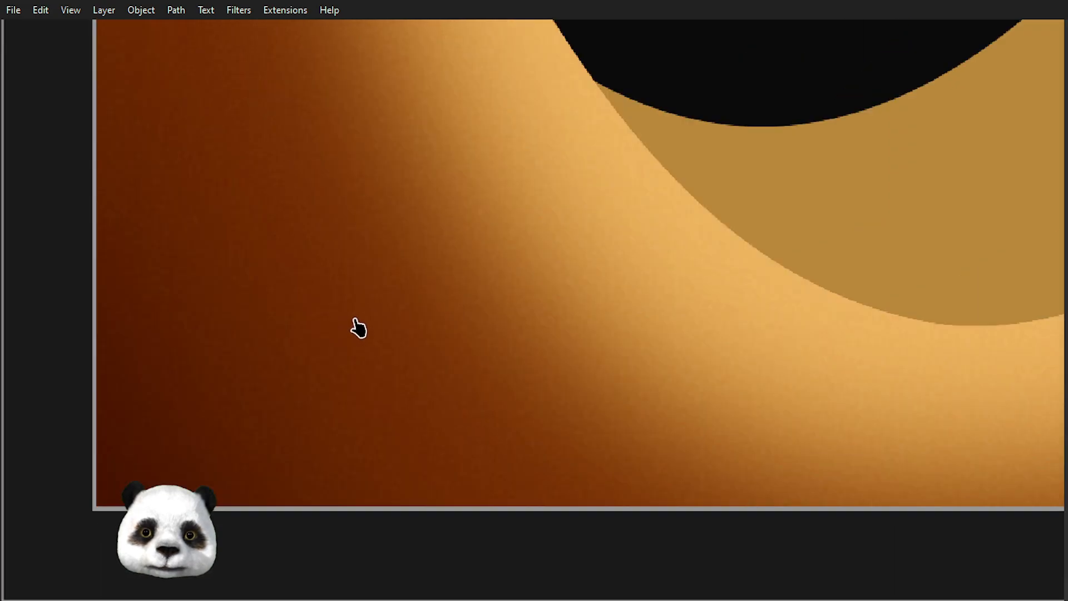
pyautogui.scroll(-2, 356, 327)
pyautogui.scroll(-1, 404, 328)
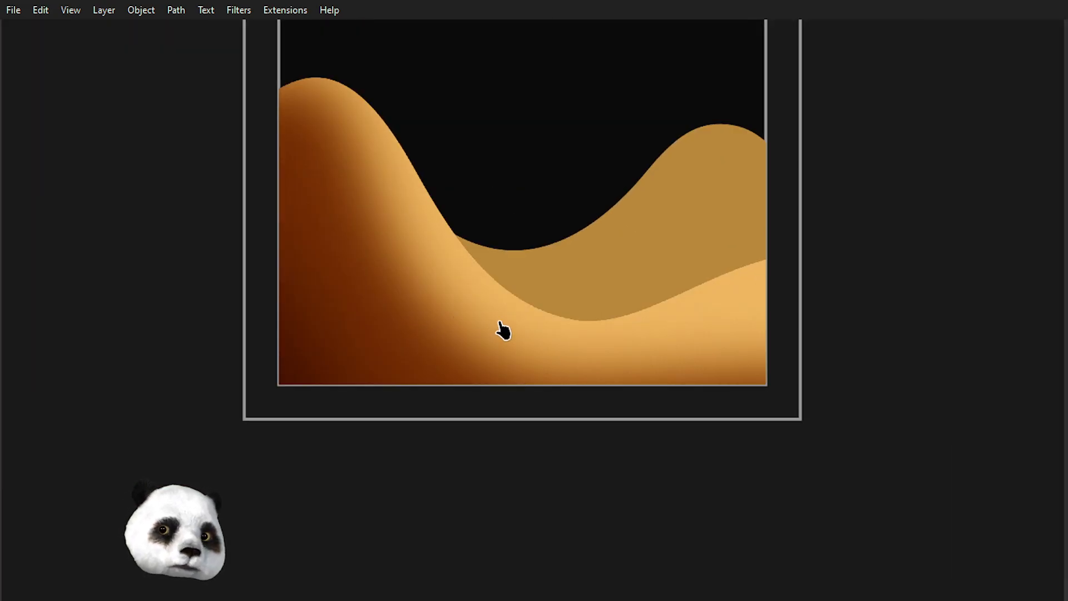
pyautogui.moveTo(577, 336); pyautogui.dragTo(473, 333)
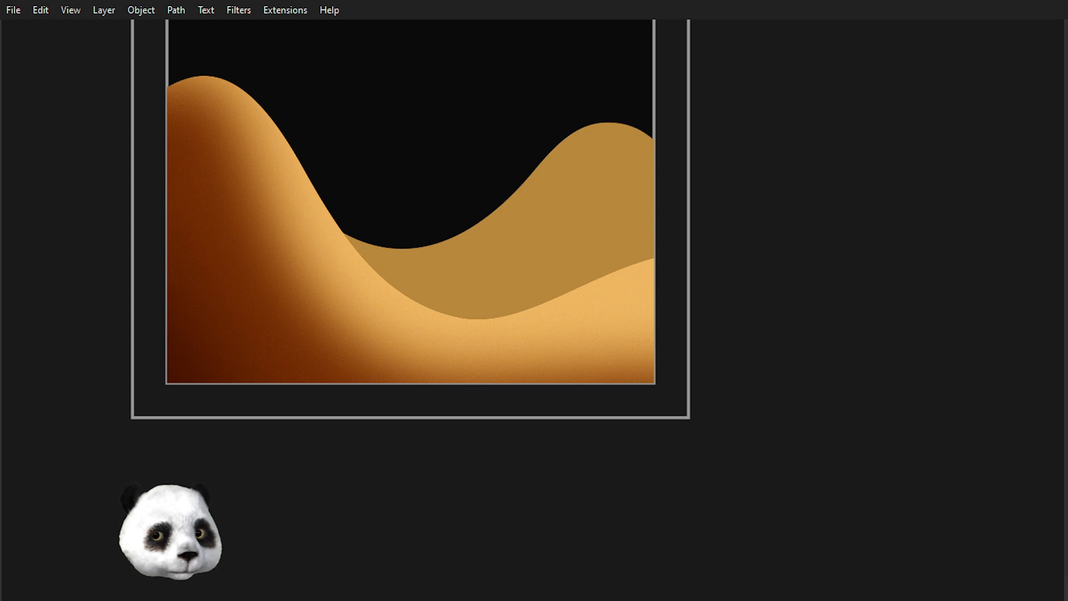
# Select the front dune, compare its different filter blends, and restore the bright orange sand with dark brown shadows.
pyautogui.click(367, 322)
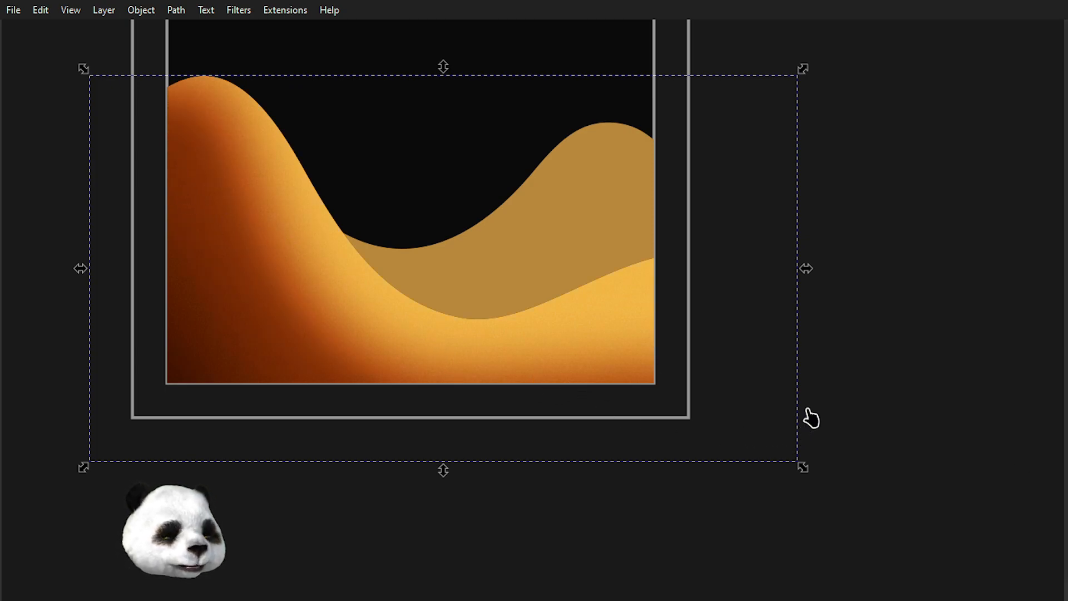
pyautogui.hotkey('ctrl', 'z')
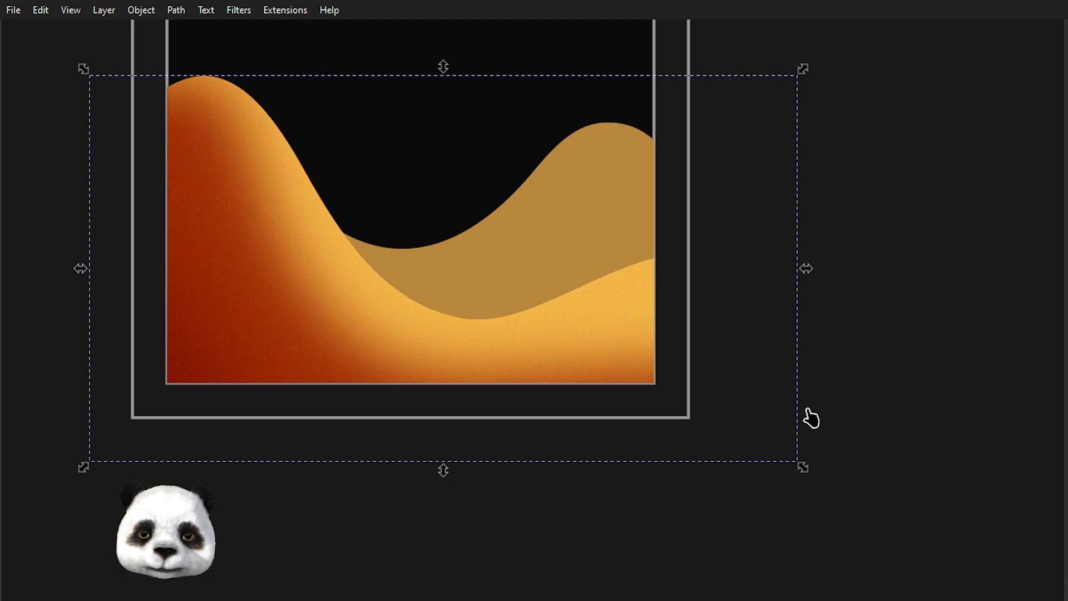
pyautogui.hotkey('ctrl', 'z')
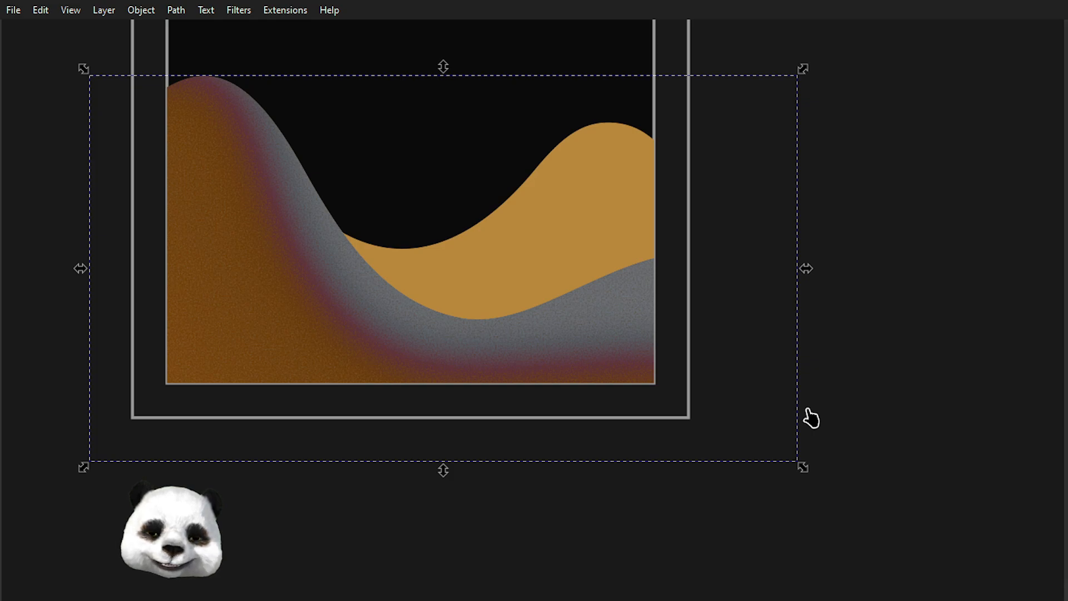
pyautogui.hotkey('ctrl', 'z')
pyautogui.hotkey('ctrl', 'z')
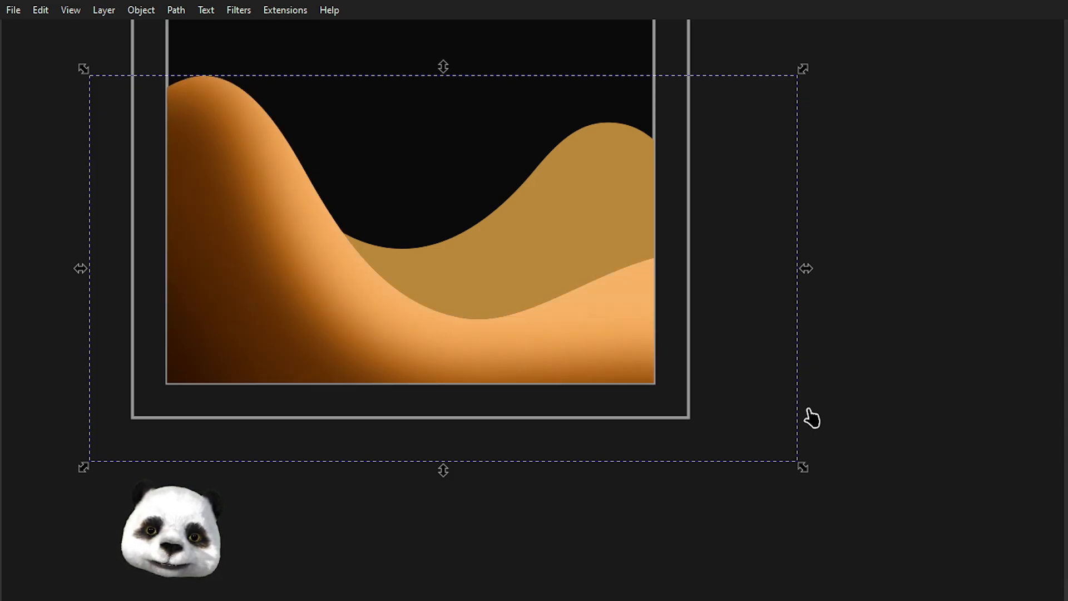
pyautogui.hotkey('ctrl', 'z')
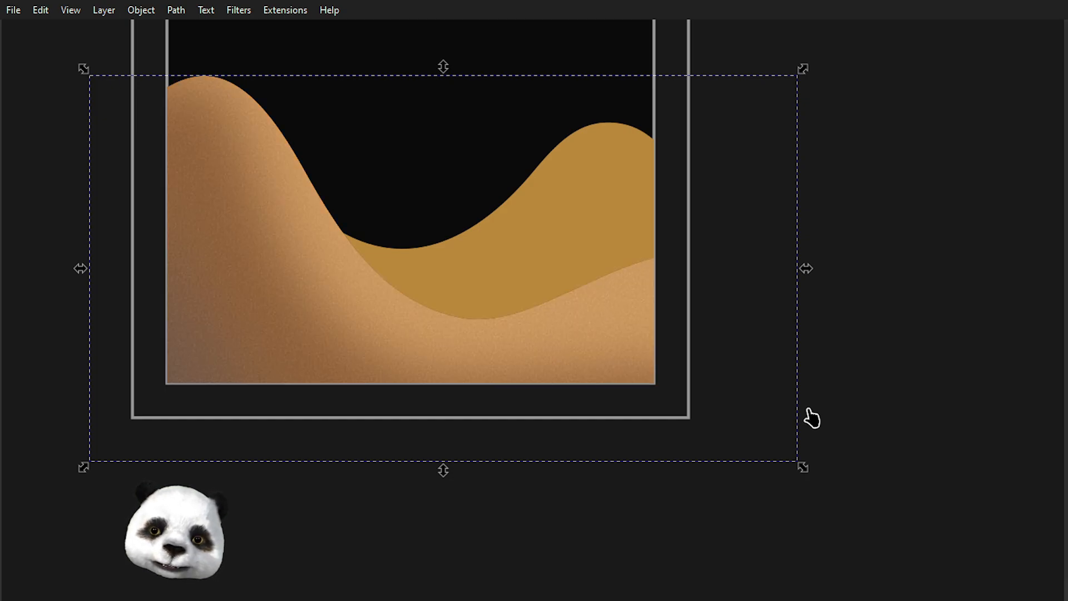
pyautogui.hotkey('ctrl', 'shift', 'z')
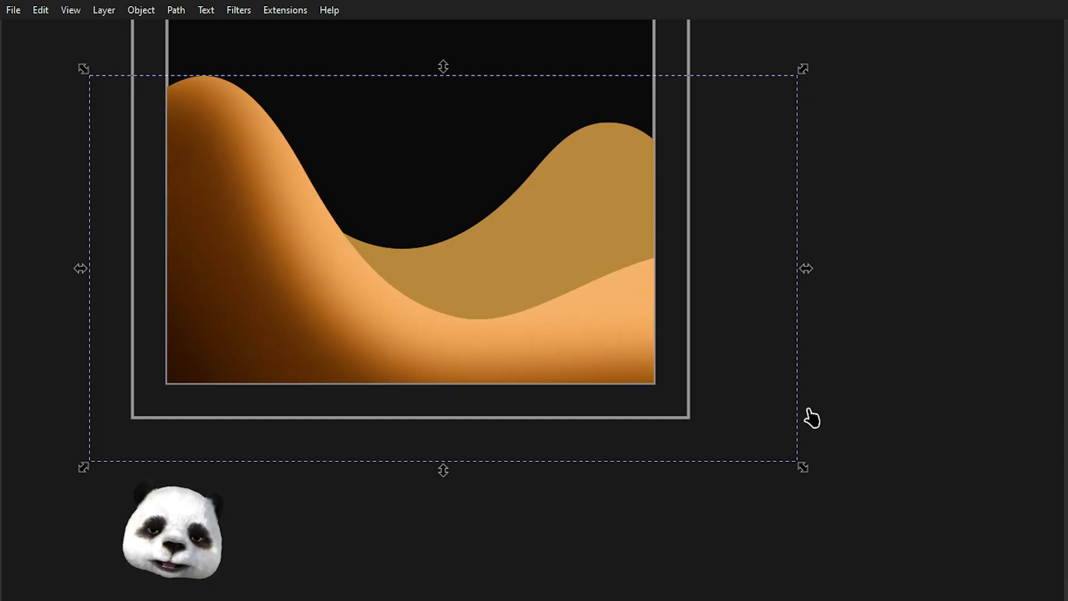
# Compare a run of blend modes on the selected front dune and settle on burnt-orange sand with dark brown shadows.
pyautogui.press('Up')
pyautogui.press('Up')
pyautogui.press('Up')
pyautogui.press('Up')
pyautogui.press('Up')
pyautogui.press('Up')
pyautogui.press('Up')
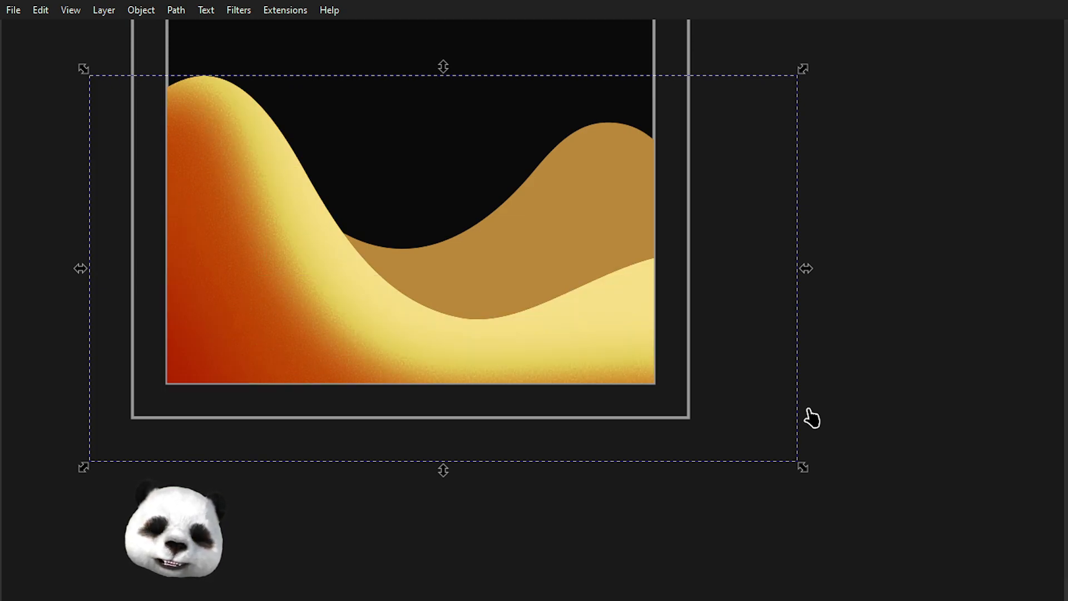
pyautogui.press('Up')
pyautogui.press('Up')
pyautogui.press('Up')
pyautogui.press('Up')
pyautogui.press('Up')
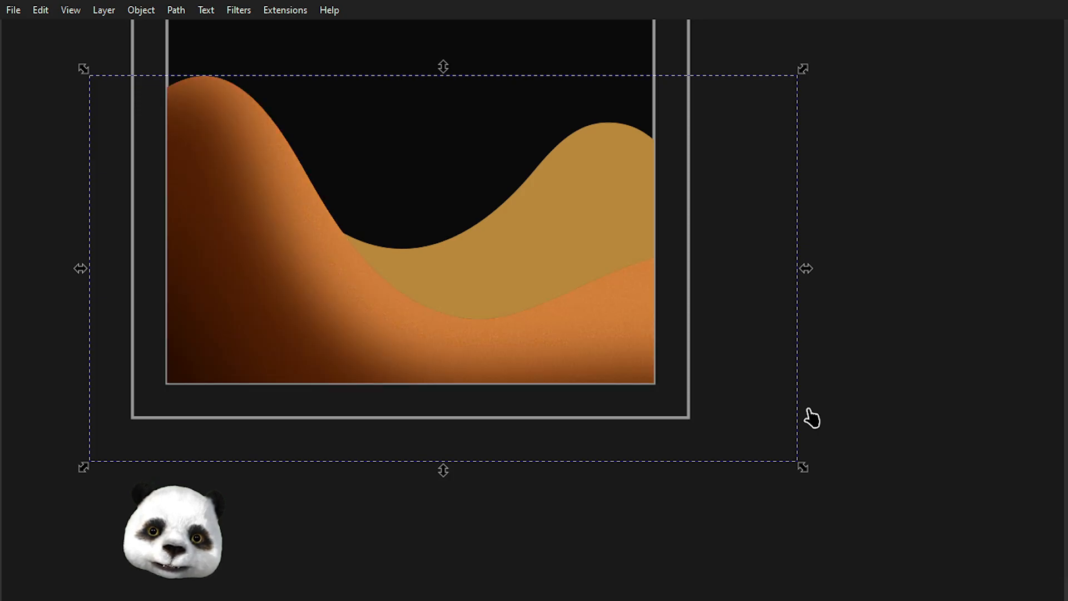
pyautogui.press('Up')
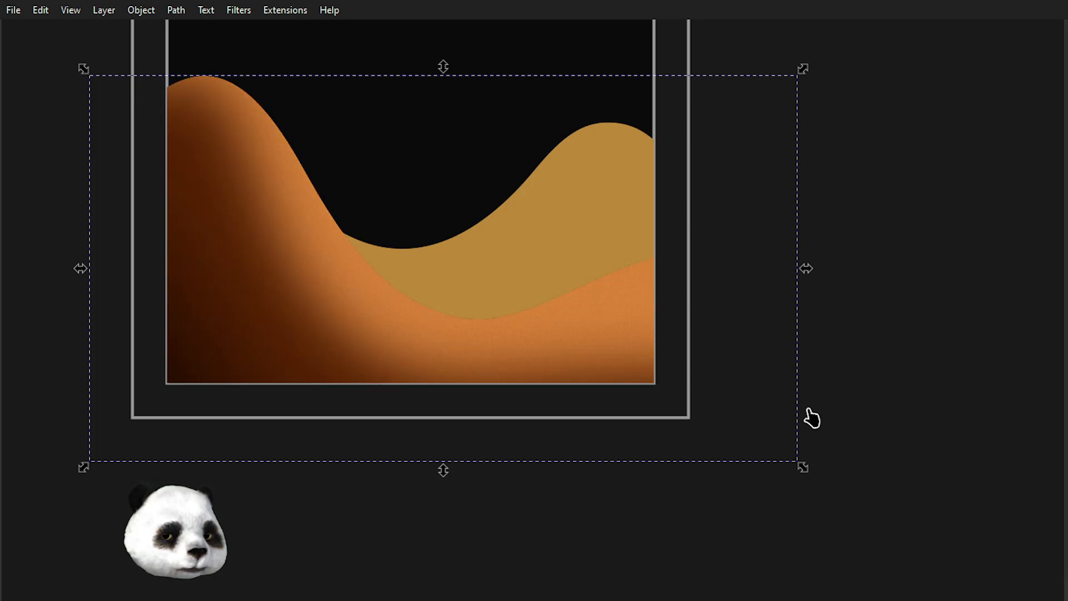
pyautogui.press('Up')
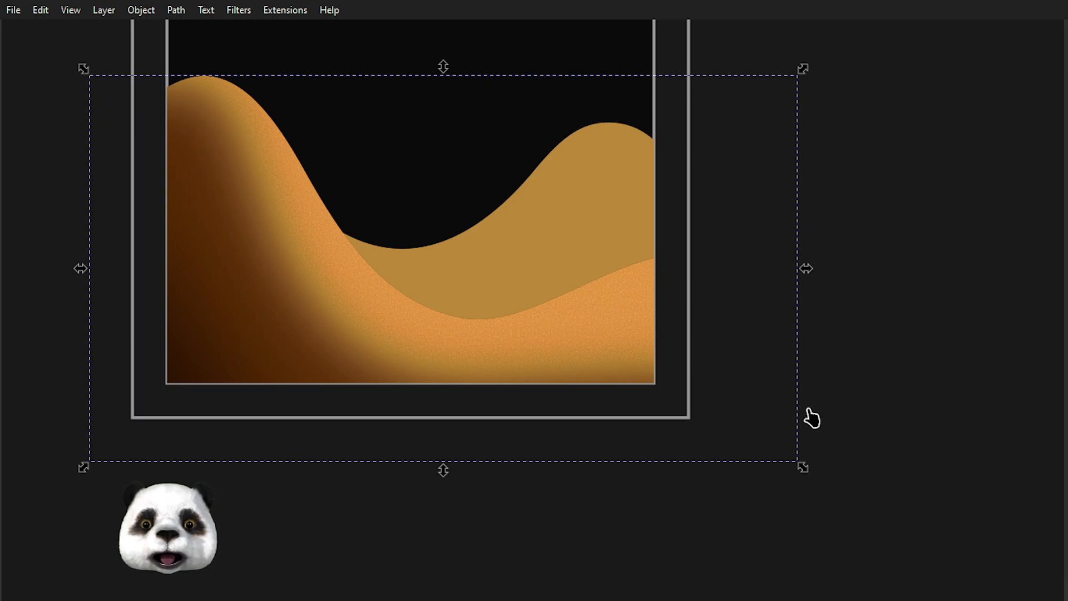
pyautogui.press('Up')
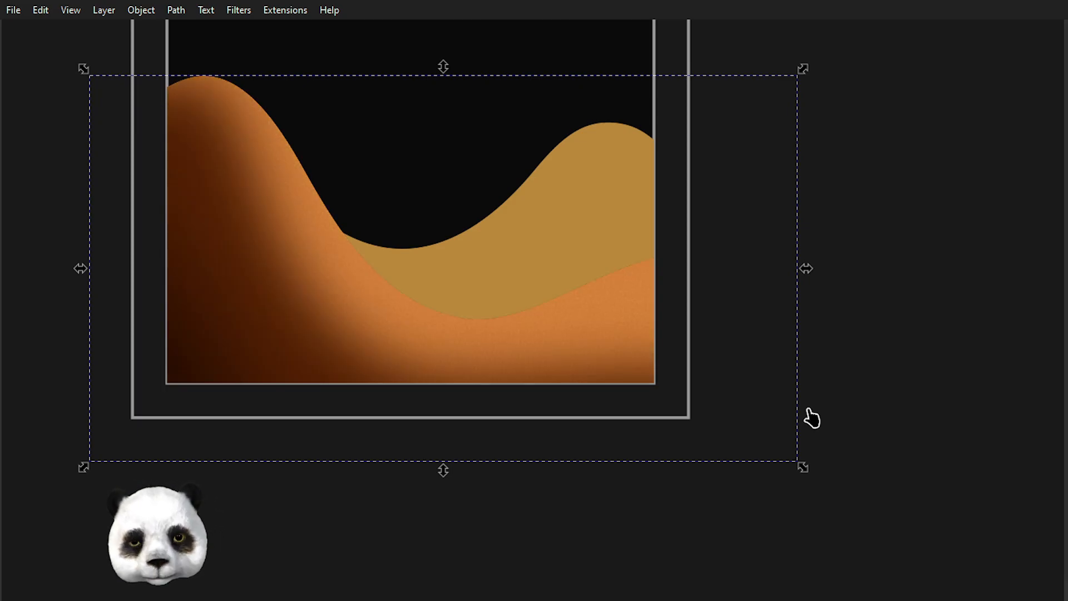
# Examine the front dune's burnt-orange grain and soft shadow edge up close and from farther away, with the dune deselected.
pyautogui.scroll(2, 261, 250)
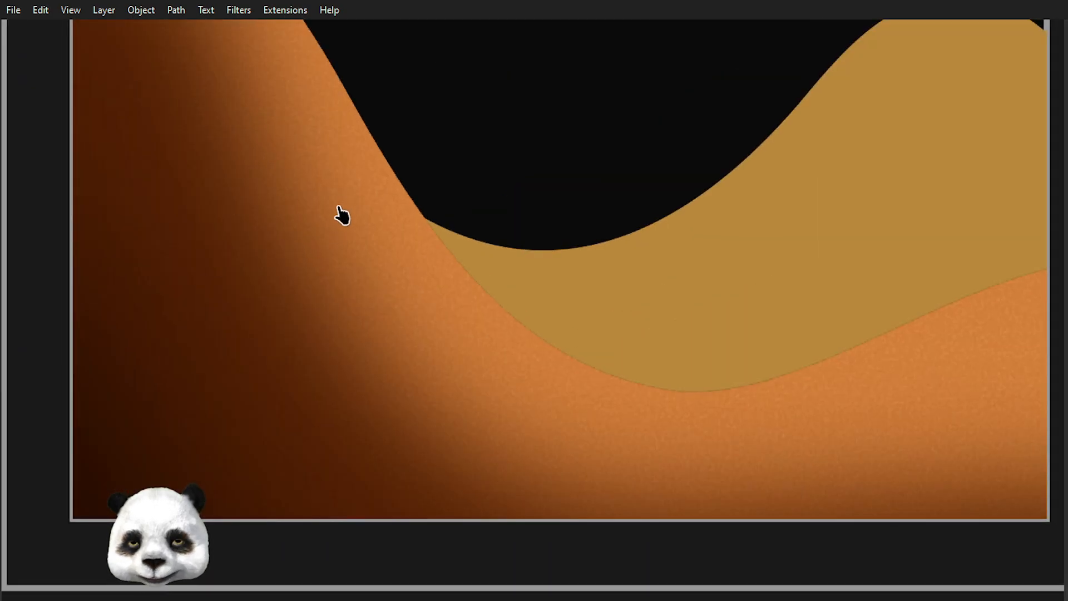
pyautogui.scroll(-3, 342, 213)
pyautogui.scroll(1, 543, 349)
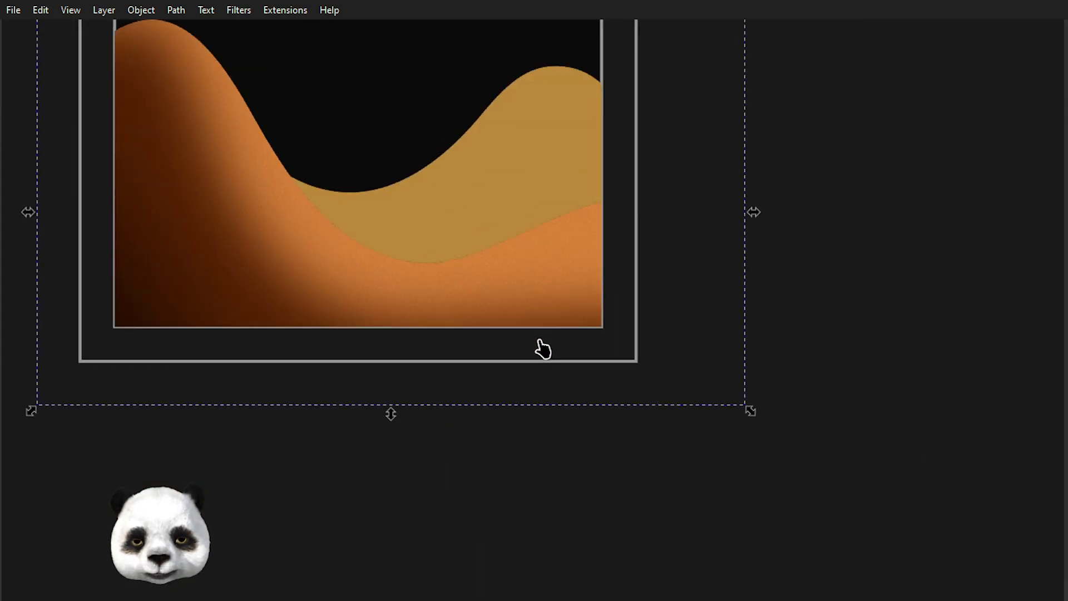
pyautogui.scroll(-1, 542, 349)
pyautogui.scroll(1, 586, 234)
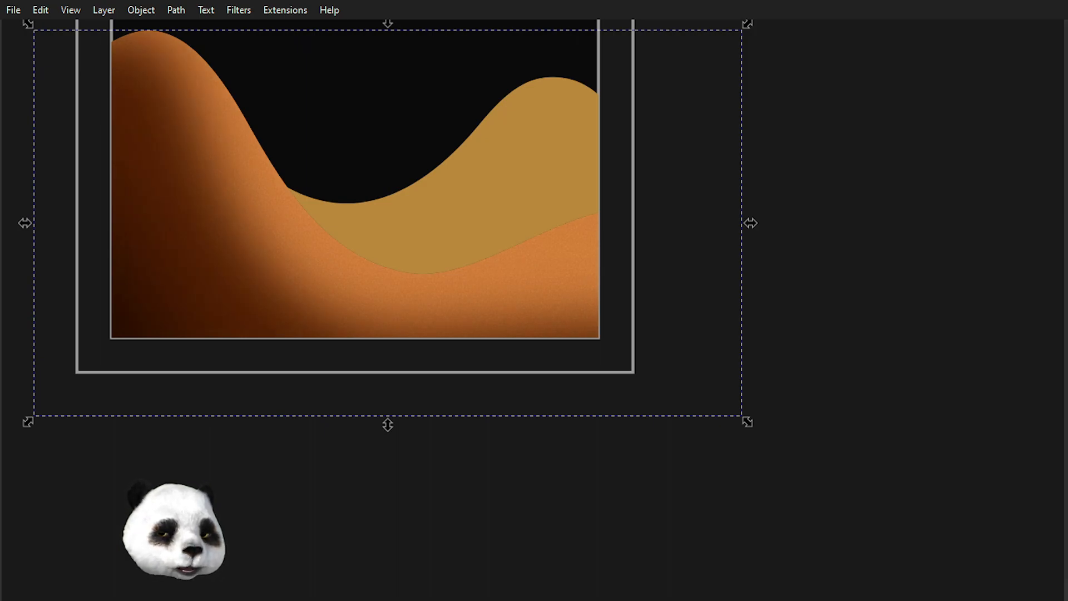
pyautogui.click(846, 301)
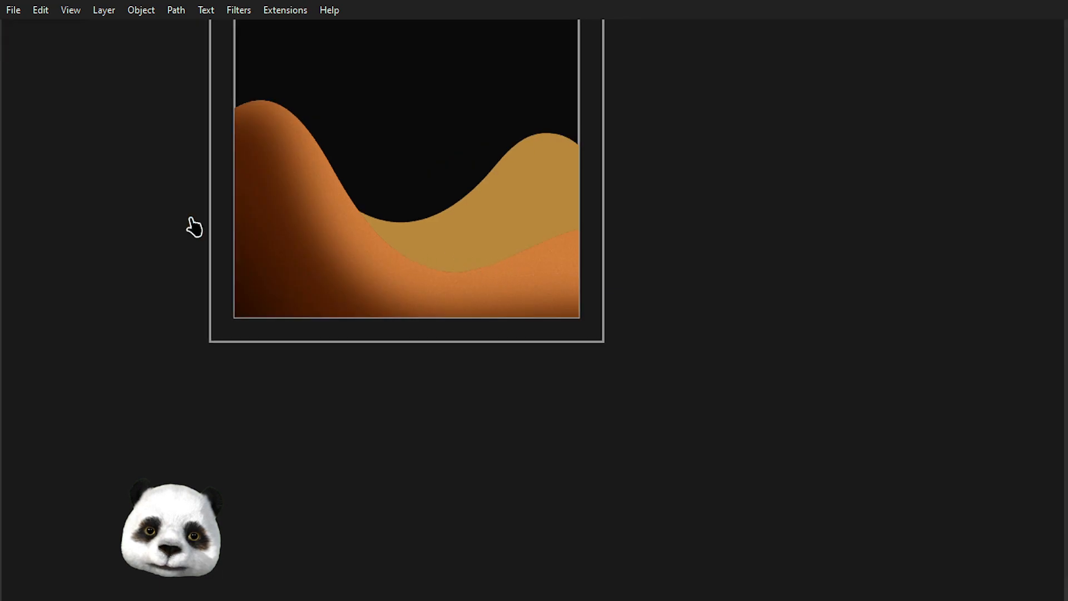
pyautogui.scroll(3, 234, 225)
pyautogui.scroll(-1, 501, 245)
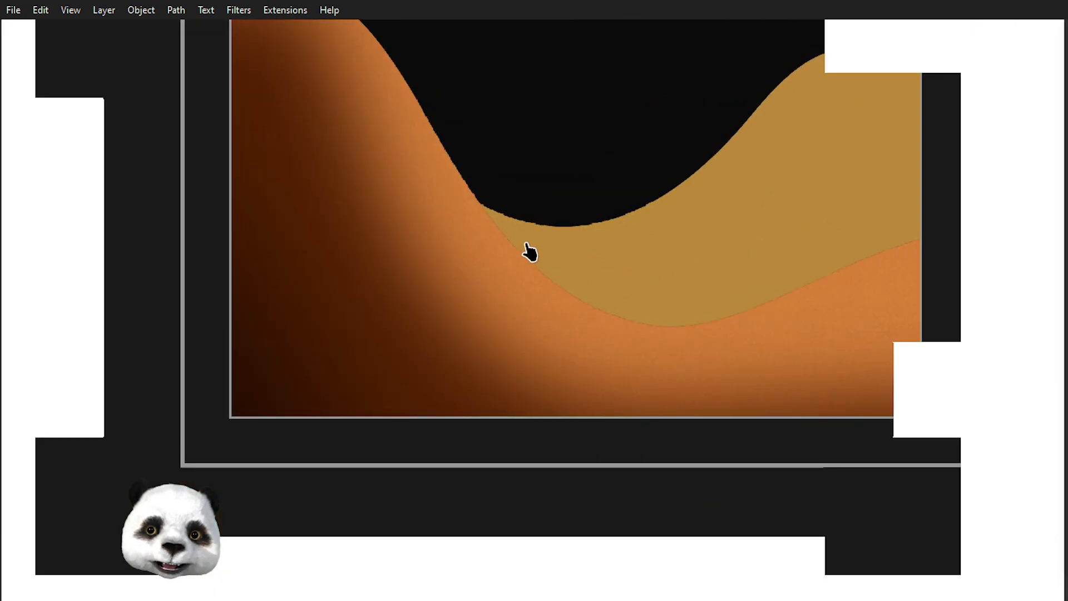
pyautogui.moveTo(670, 288); pyautogui.dragTo(577, 339)
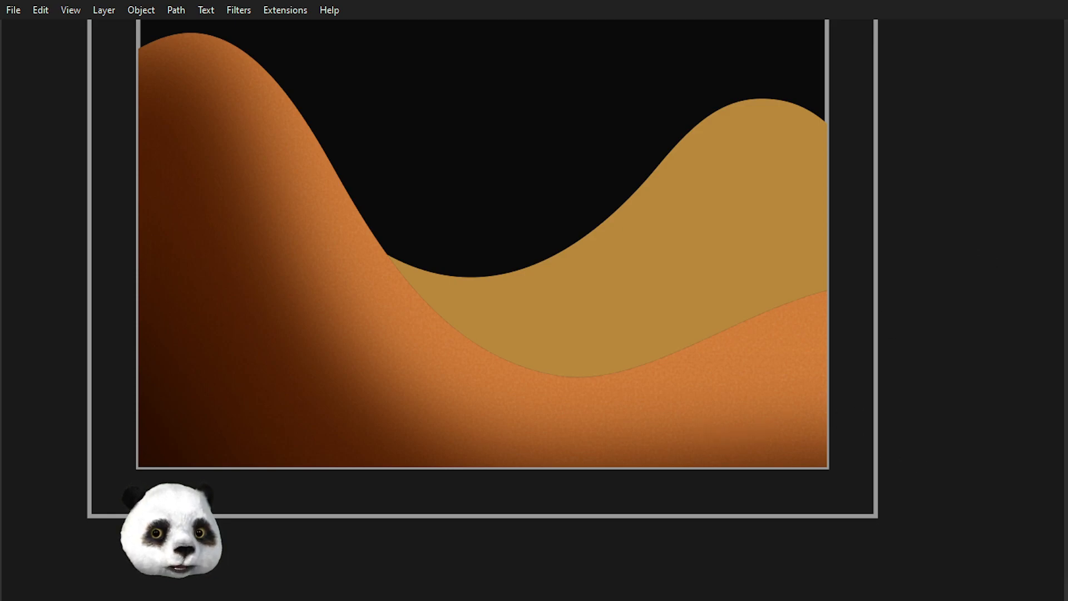
# Select the front dune and give its burnt-orange sand a slightly coarser grain.
pyautogui.hotkey('ctrl', 'a')
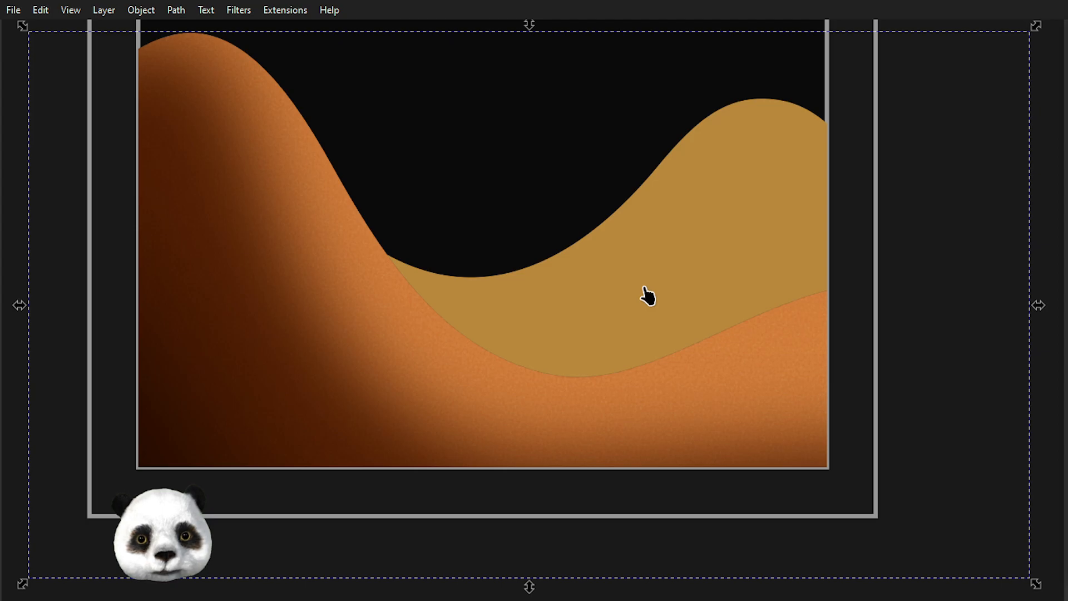
pyautogui.scroll(-2, 501, 388)
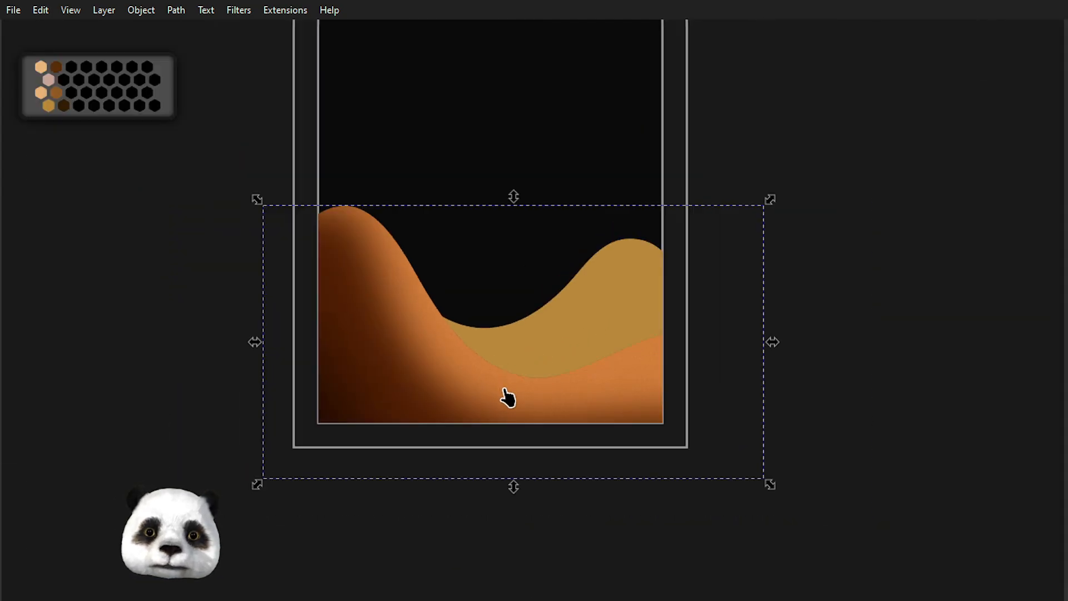
pyautogui.scroll(2, 508, 397)
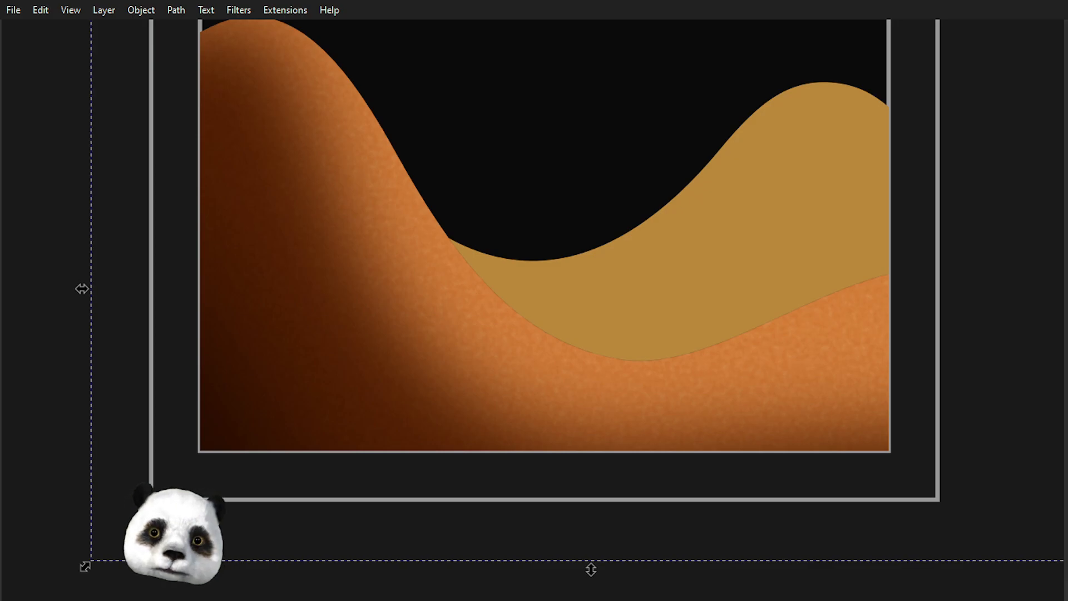
pyautogui.scroll(-2, 1010, 305)
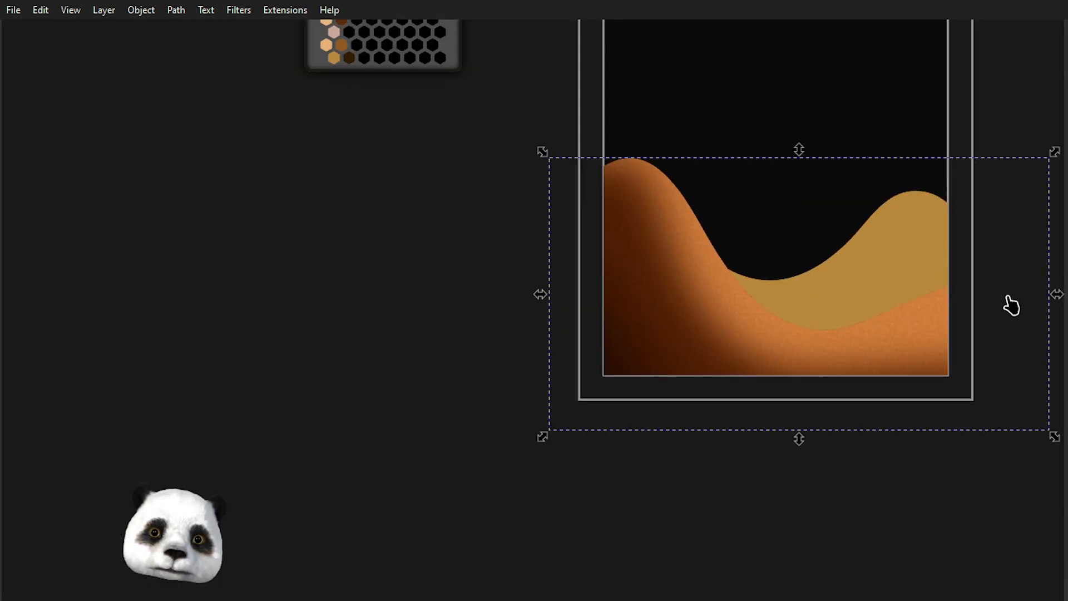
pyautogui.scroll(1, 1016, 303)
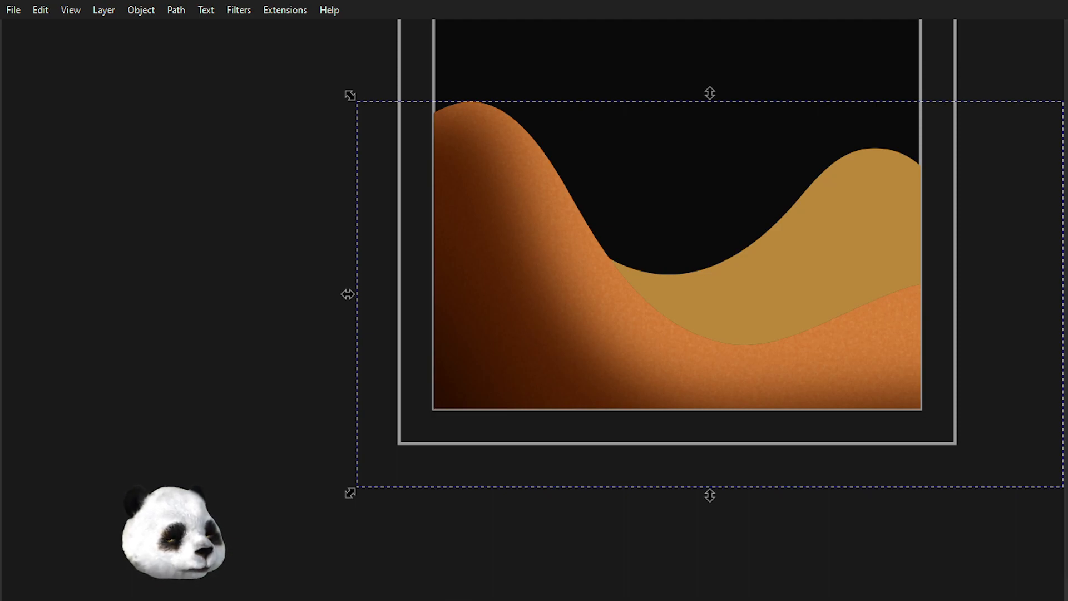
# Check the front dune's coarser sand grain from near and far, first deselected and again with the dune selected.
pyautogui.click(927, 486)
pyautogui.moveTo(936, 399); pyautogui.dragTo(793, 404)
pyautogui.scroll(1, 640, 390)
pyautogui.scroll(-1, 590, 384)
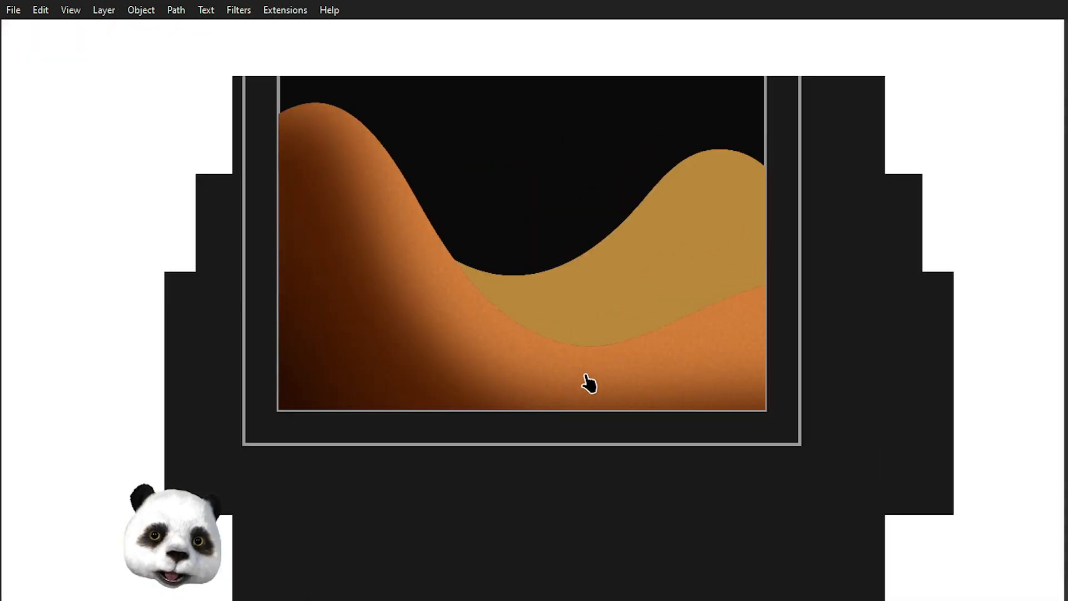
pyautogui.scroll(2, 622, 360)
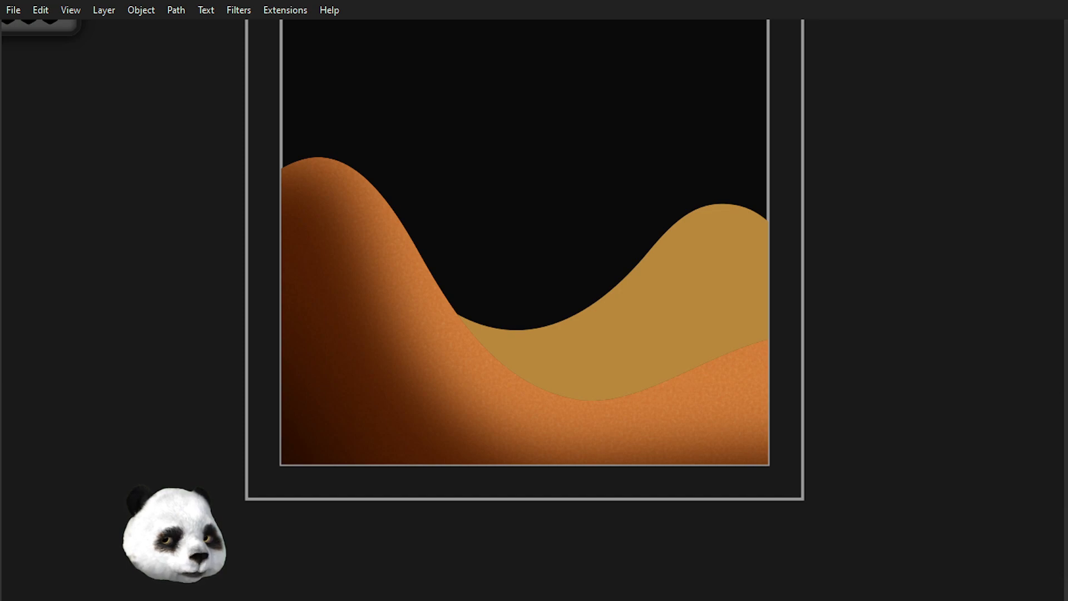
pyautogui.click(518, 416)
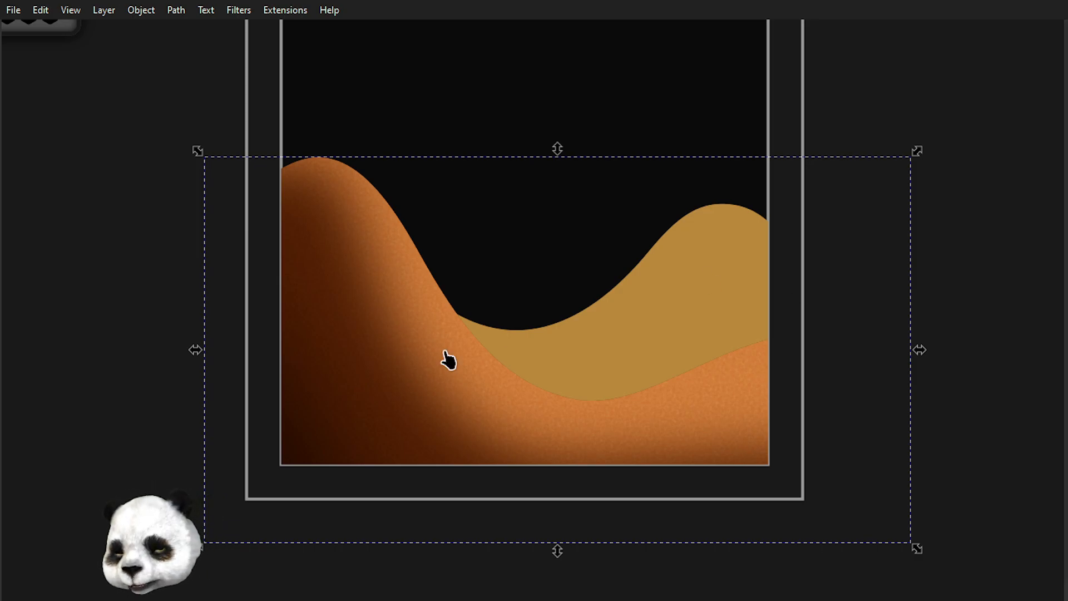
pyautogui.scroll(4, 295, 478)
pyautogui.scroll(-4, 326, 441)
pyautogui.moveTo(591, 323); pyautogui.dragTo(488, 361)
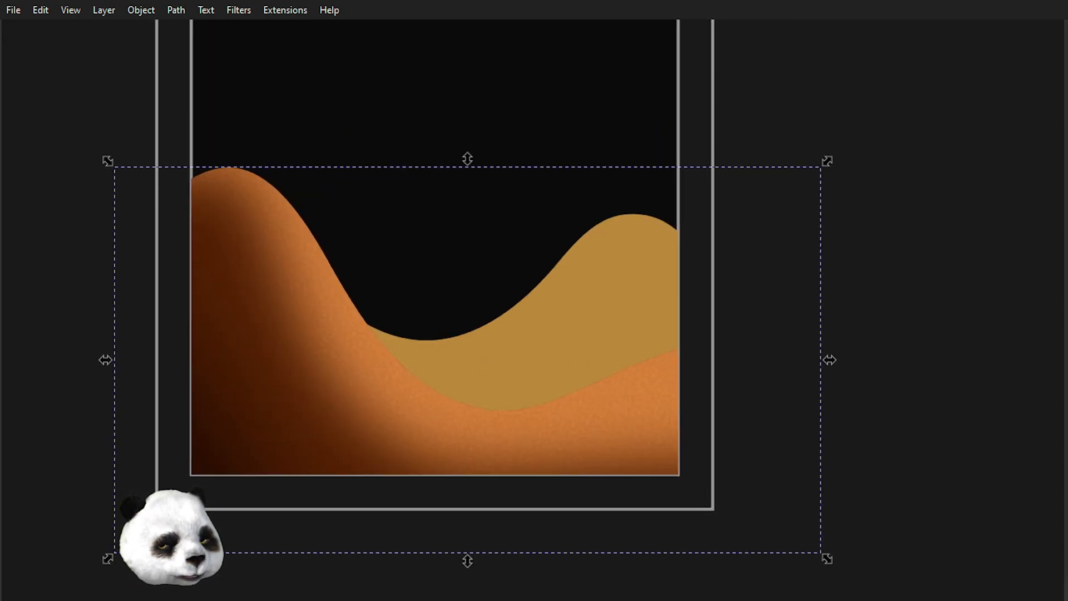
# Undo the front dune's last three filter changes, checking the golden sand and brown shadow from near and far.
pyautogui.hotkey('ctrl', 'z')
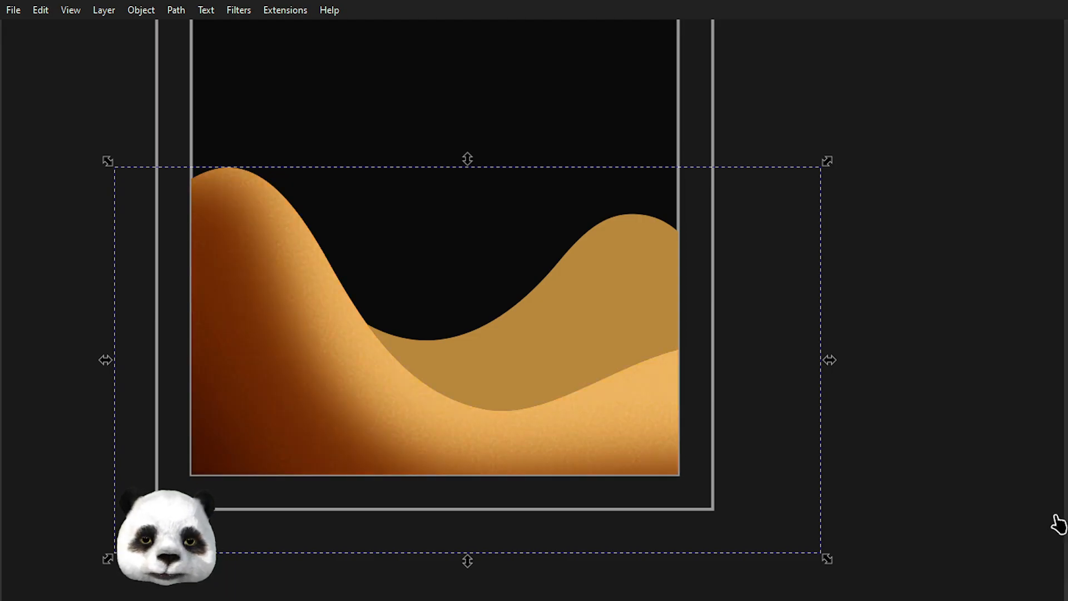
pyautogui.scroll(3, 281, 467)
pyautogui.scroll(-2, 292, 456)
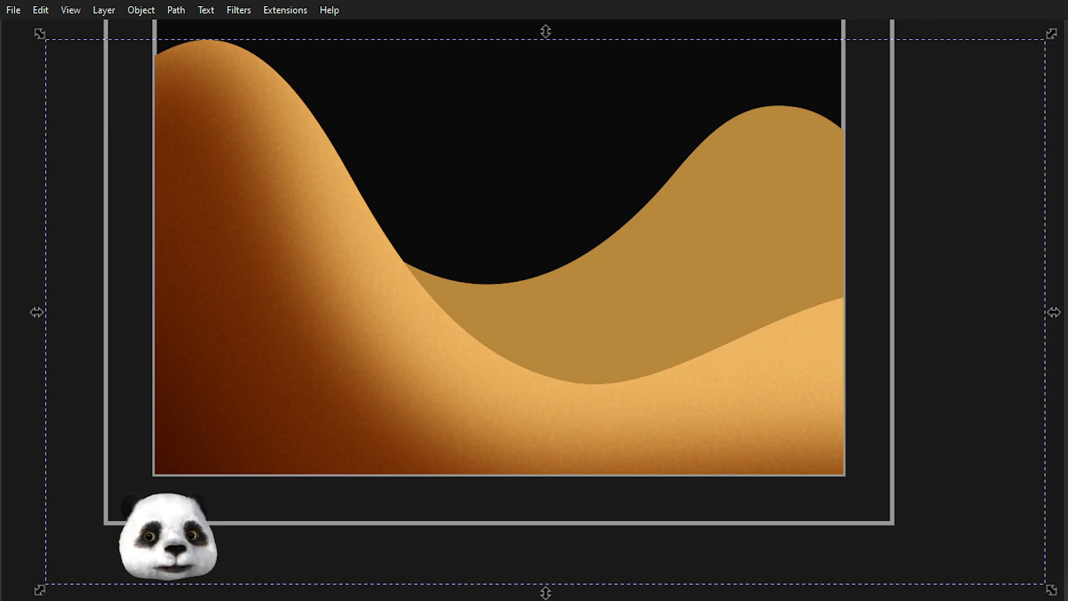
pyautogui.hotkey('ctrl', 'z')
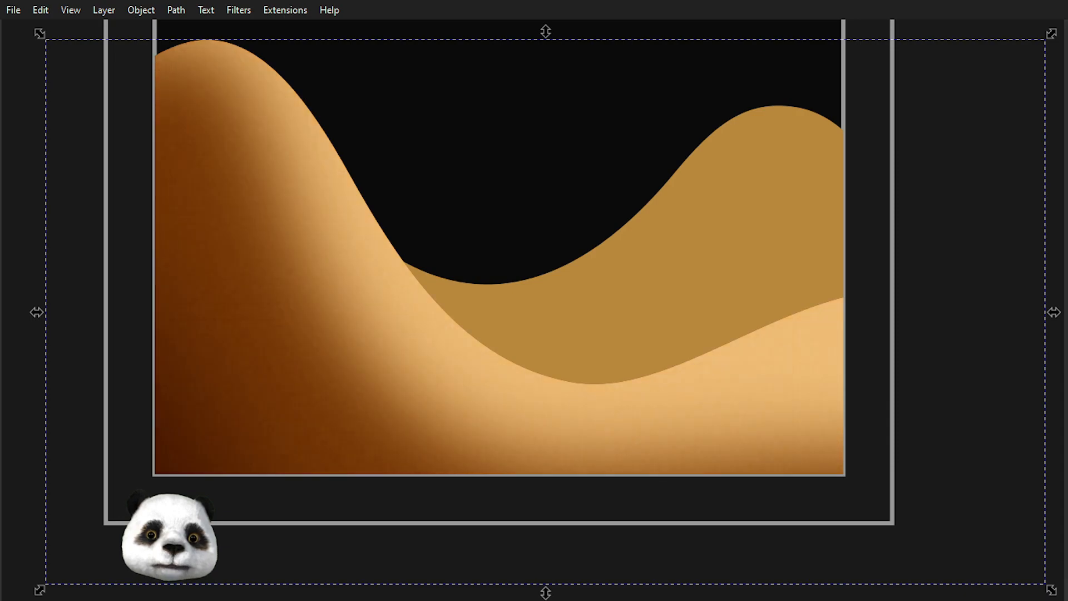
pyautogui.hotkey('ctrl', 'z')
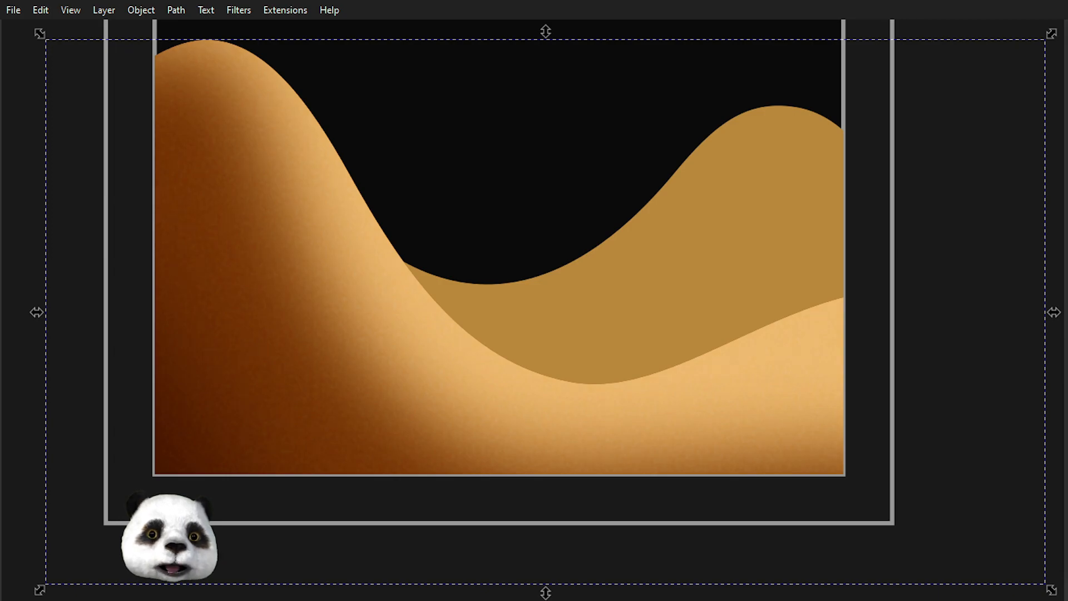
pyautogui.scroll(-3, 633, 367)
pyautogui.scroll(1, 716, 353)
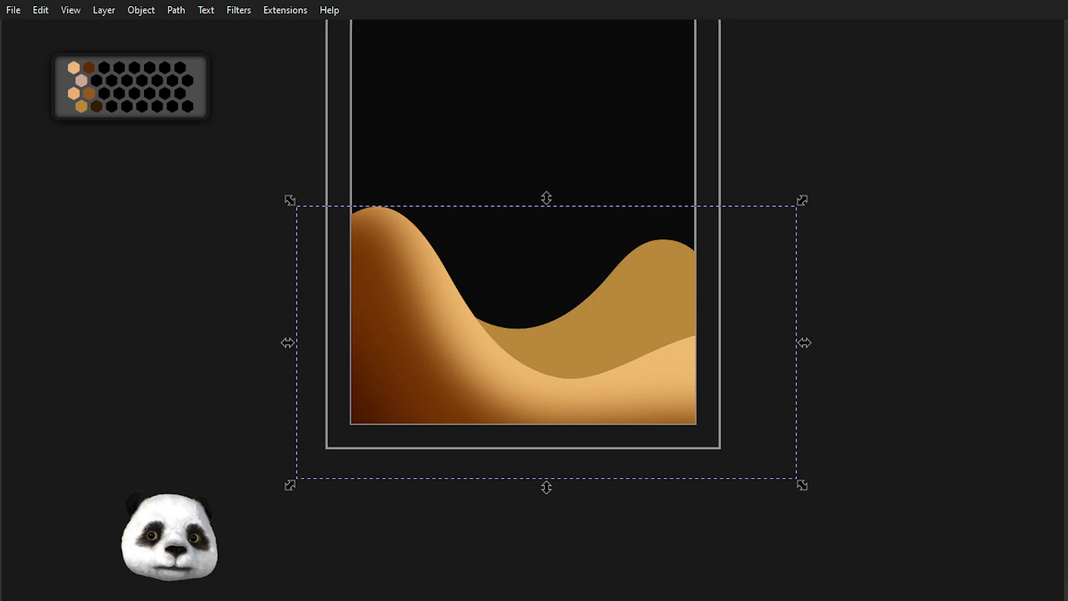
# Compare the front dune with and without its latest filter adjustment by undoing and restoring it three times.
pyautogui.hotkey('ctrl', 'z')
pyautogui.hotkey('ctrl', 'shift', 'z')
pyautogui.hotkey('ctrl', 'z')
pyautogui.hotkey('ctrl', 'shift', 'z')
pyautogui.hotkey('ctrl', 'z')
pyautogui.hotkey('ctrl', 'shift', 'z')
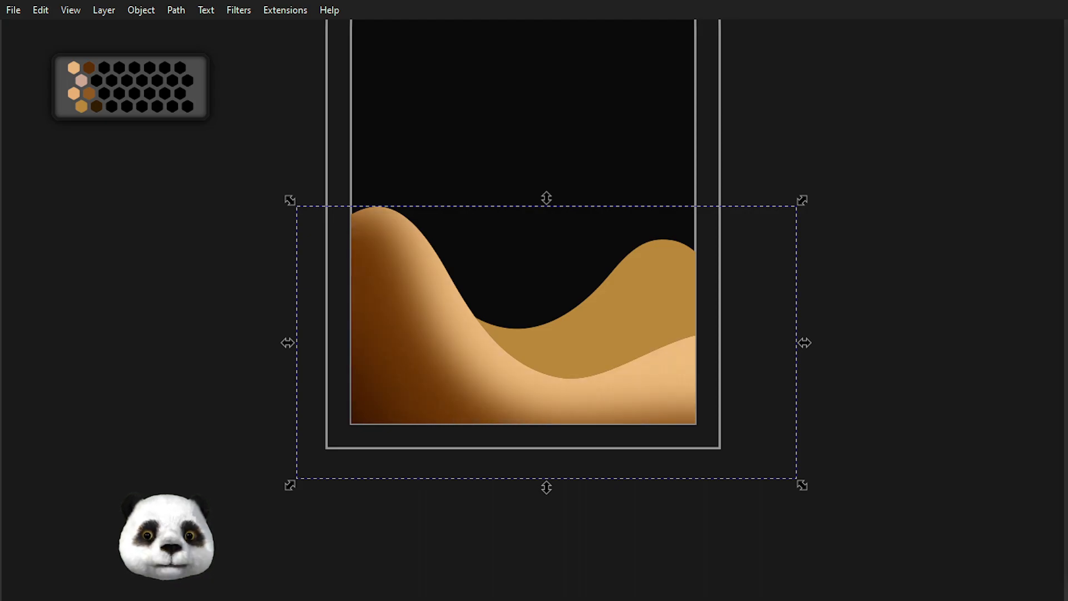
# Give the front dune's shadow a lighter, warmer brown, deselect the dune, and check it within the arched window.
pyautogui.scroll(2, 398, 371)
pyautogui.scroll(-2, 501, 372)
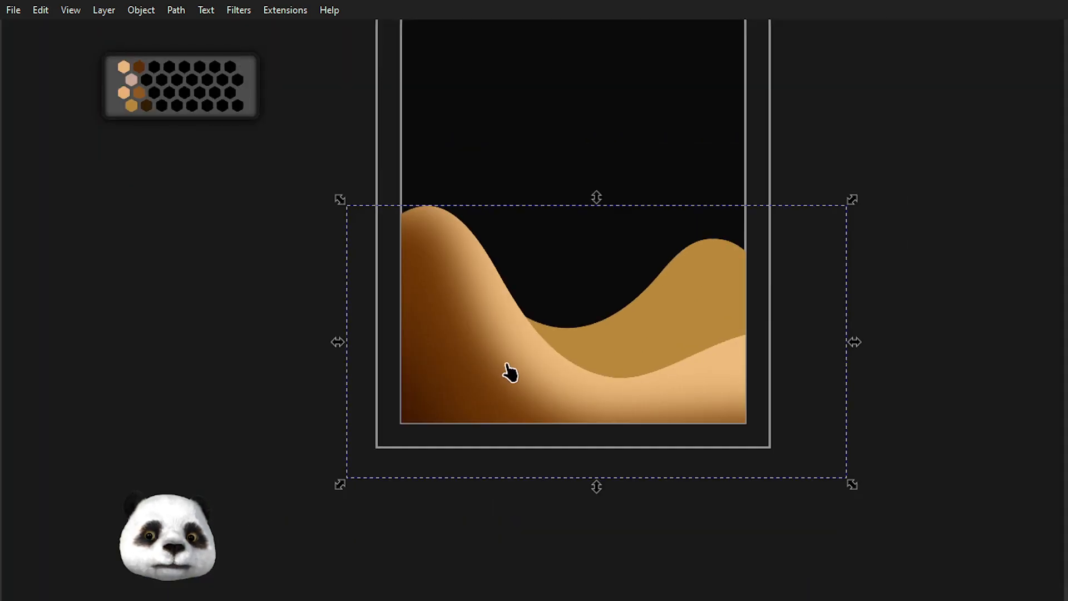
pyautogui.scroll(1, 551, 370)
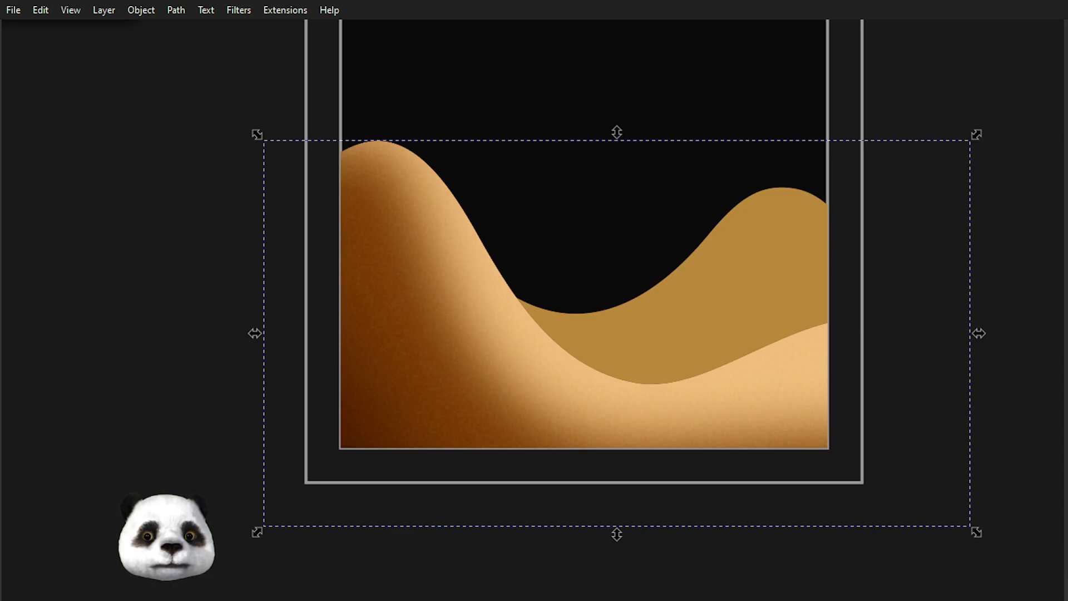
pyautogui.click(1016, 358)
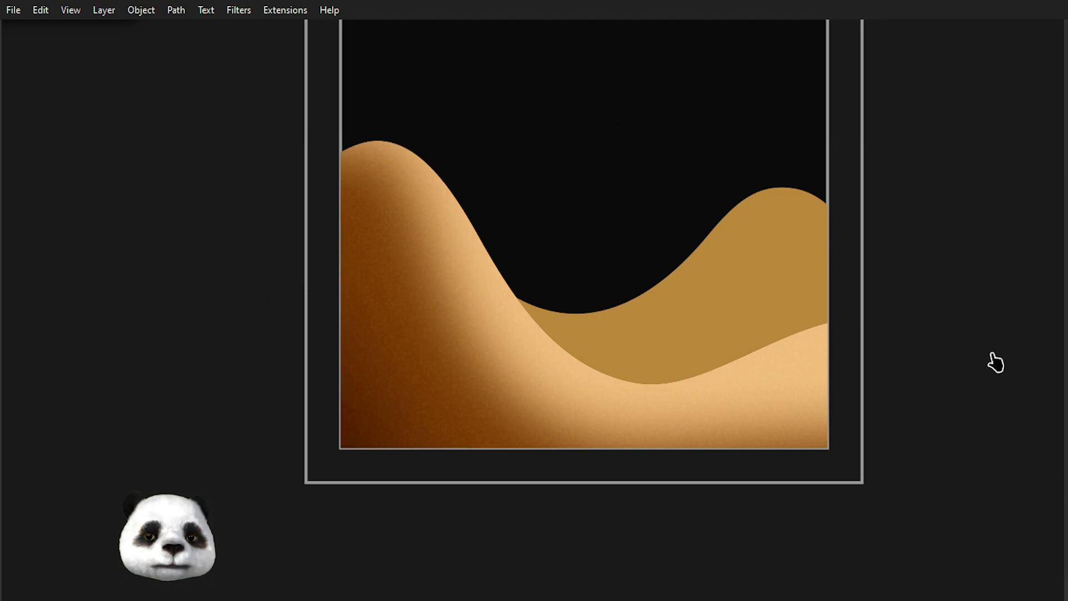
pyautogui.scroll(-2, 999, 361)
pyautogui.moveTo(1001, 365); pyautogui.dragTo(798, 391)
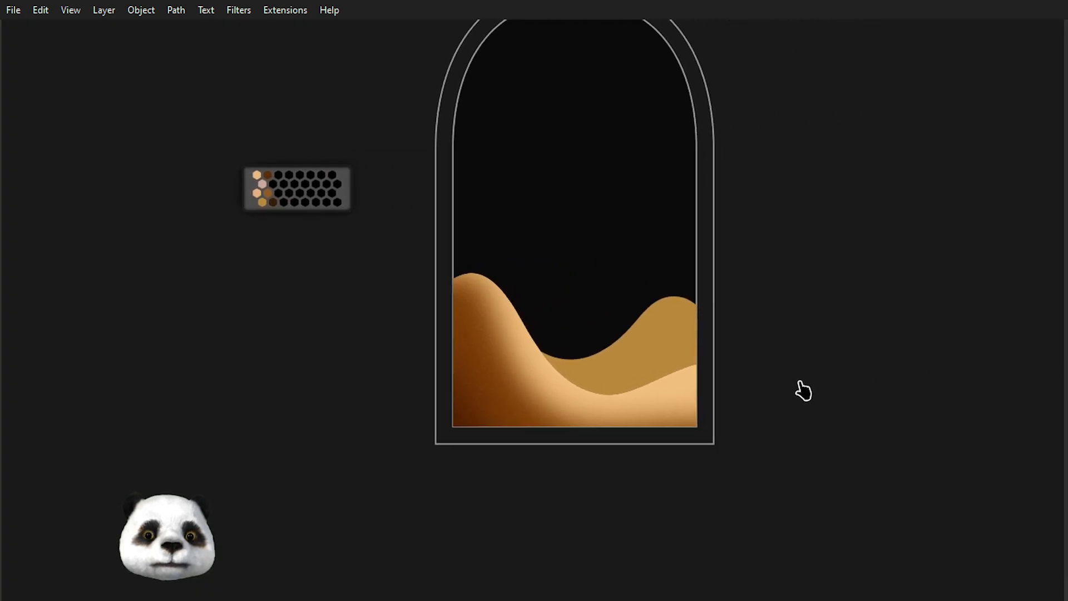
# Select the front dune, undo and restore its last color change for comparison, and inspect its deselected grain up close.
pyautogui.click(590, 406)
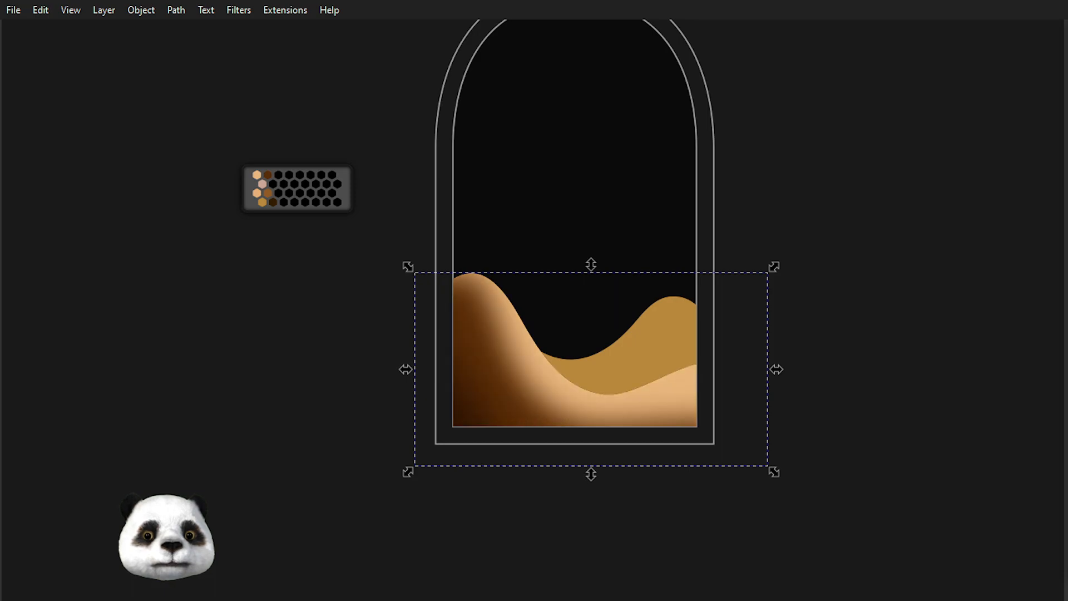
pyautogui.hotkey('ctrl', 'z')
pyautogui.hotkey('ctrl', 'shift', 'z')
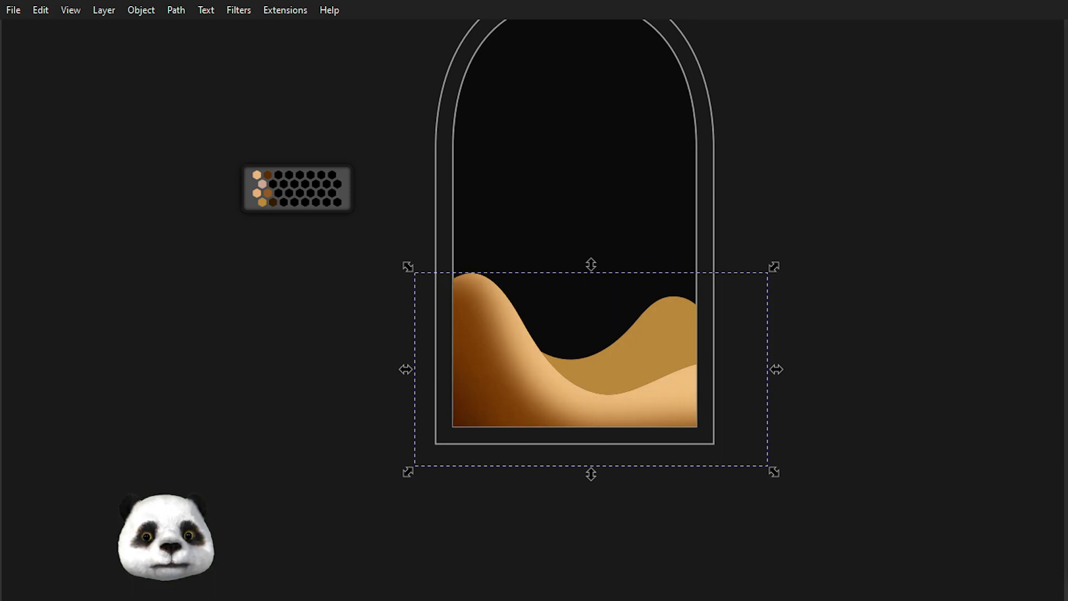
pyautogui.click(838, 373)
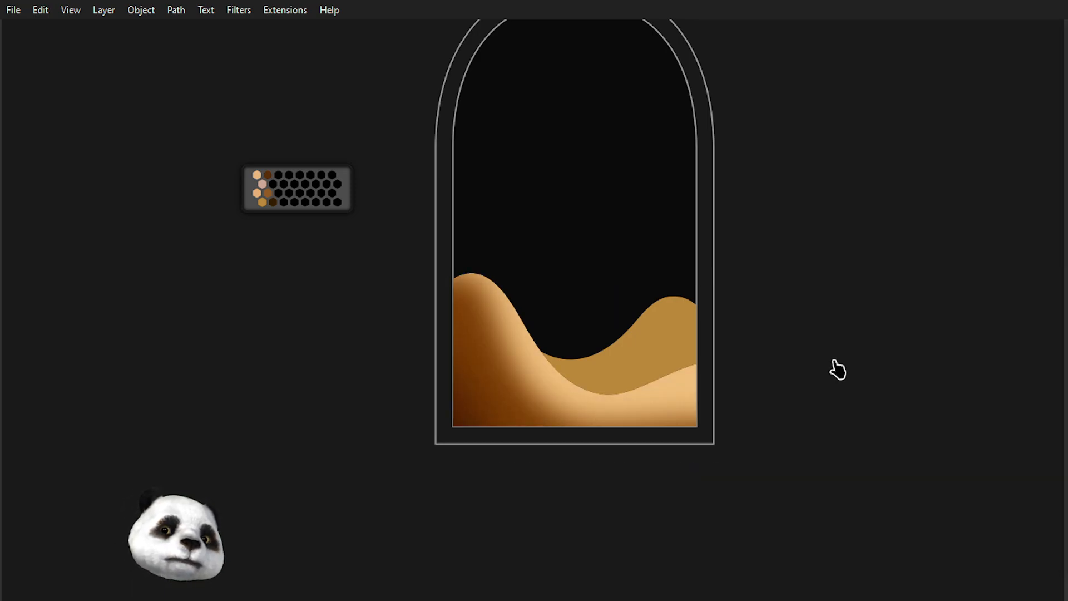
pyautogui.scroll(8, 601, 410)
pyautogui.scroll(-2, 862, 392)
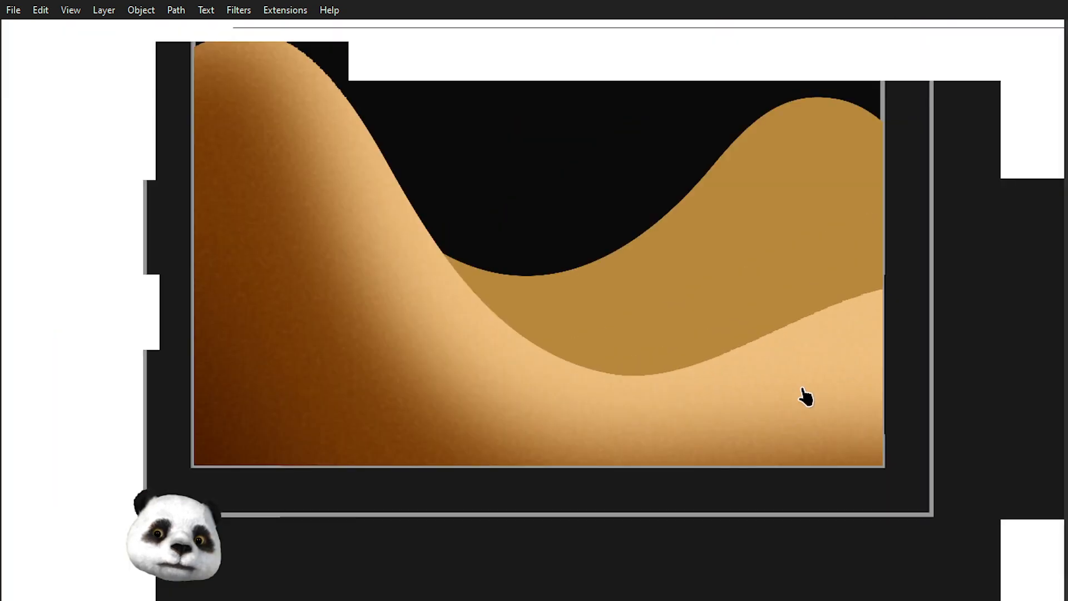
pyautogui.scroll(2, 463, 328)
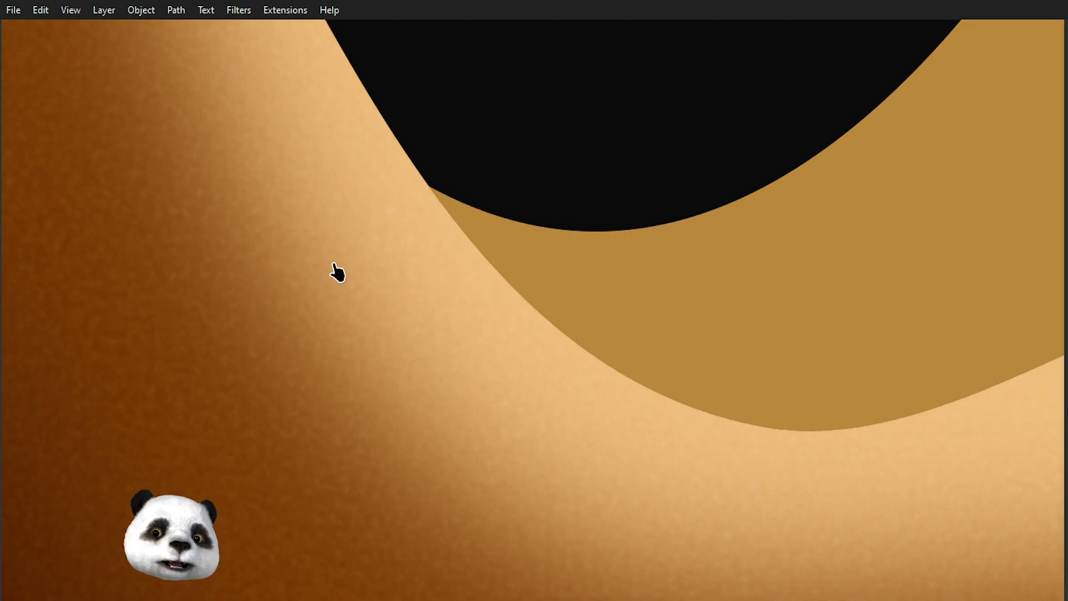
# Apply a diagonal linear gradient to the front dune, running from its shadowed area up to its edge beside the back dune.
pyautogui.scroll(-2, 334, 268)
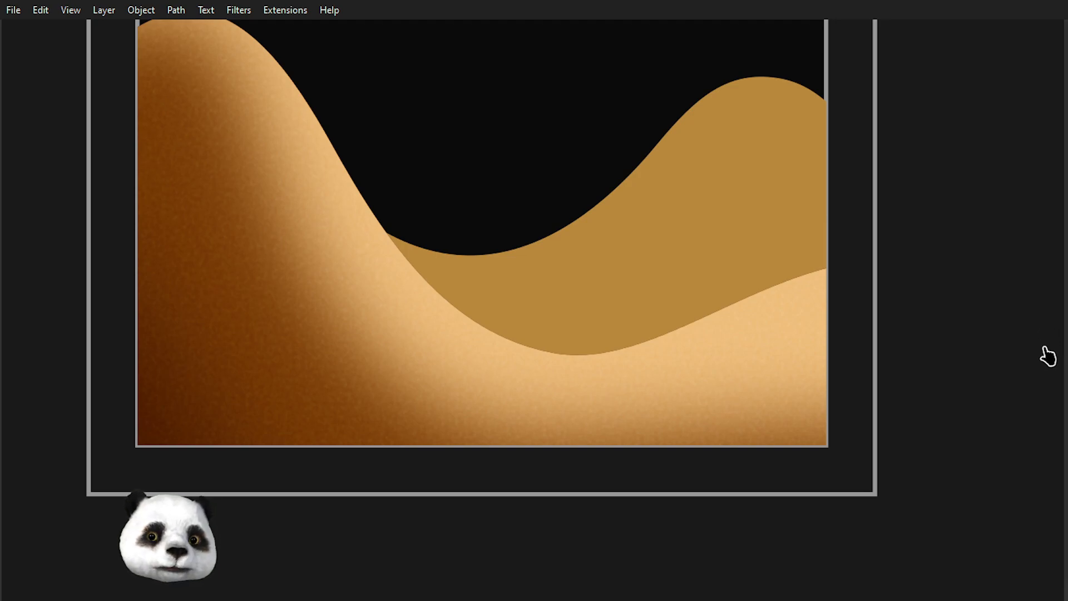
pyautogui.click(528, 356)
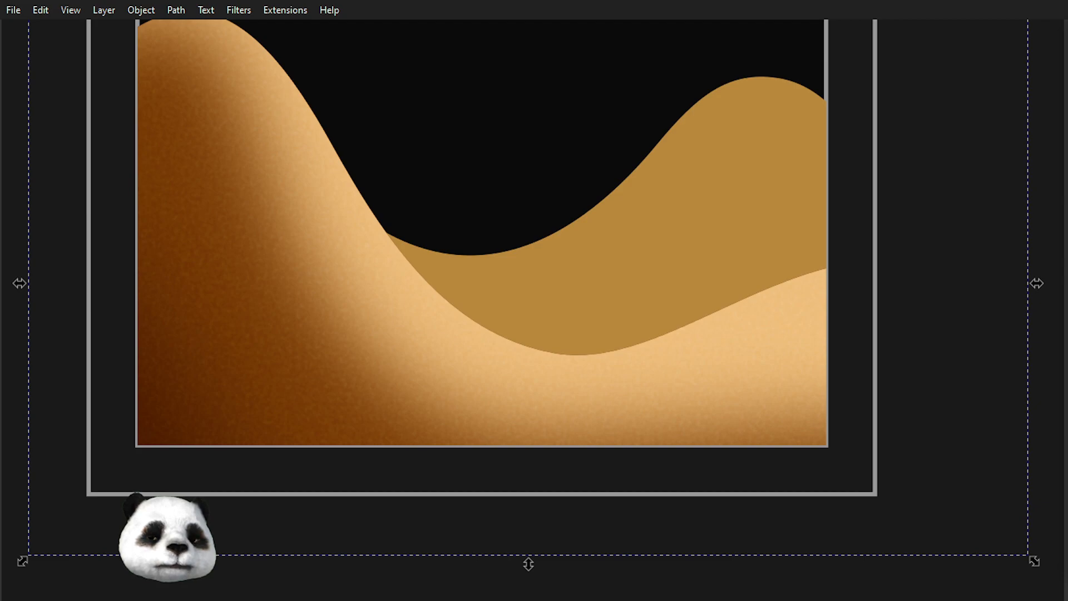
pyautogui.press('g')
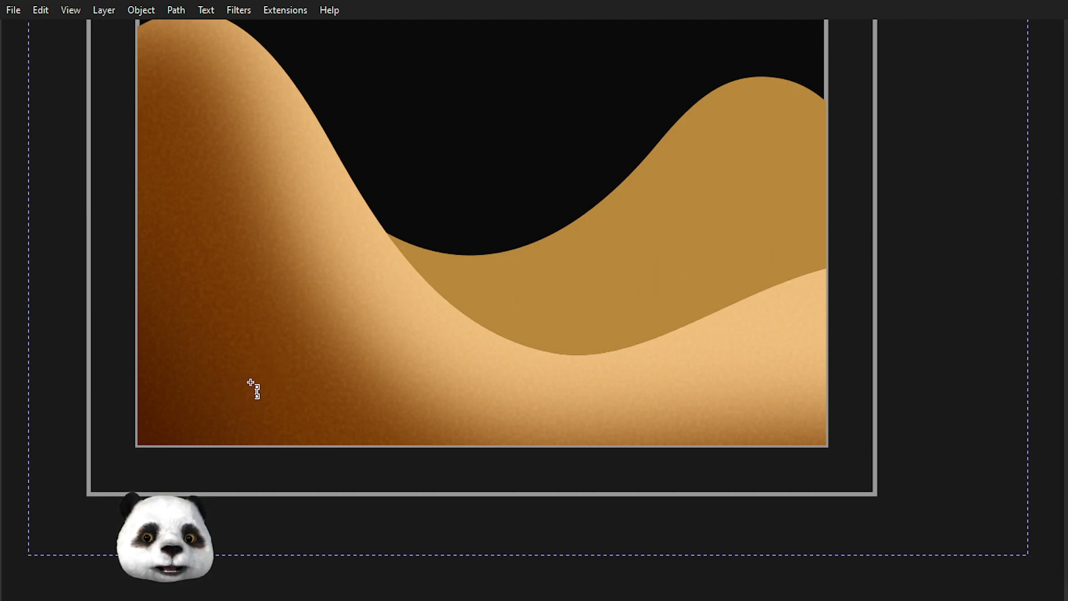
pyautogui.moveTo(250, 381); pyautogui.dragTo(383, 292)
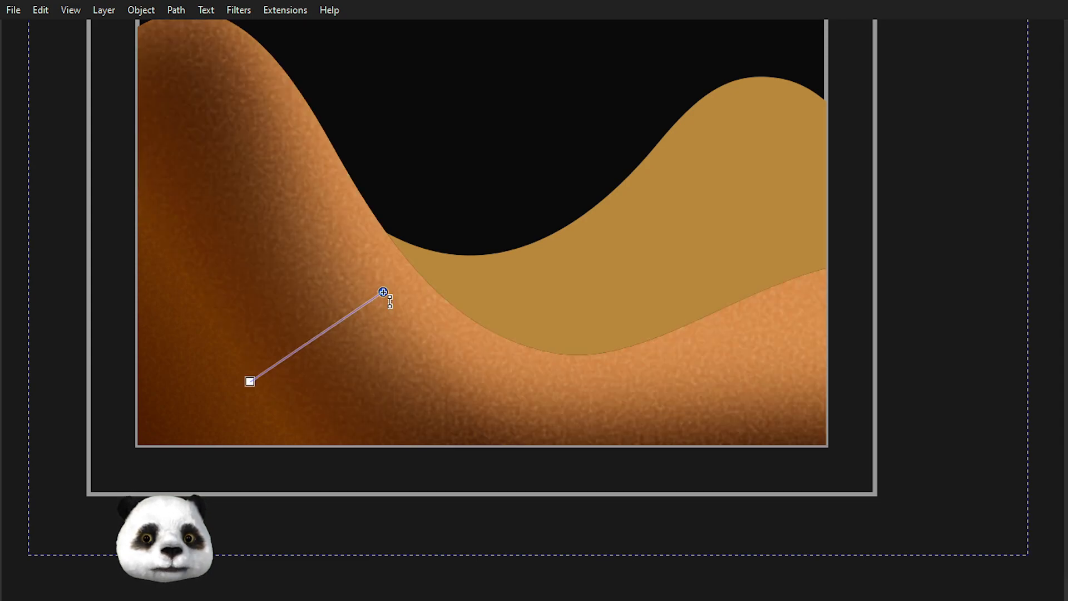
pyautogui.moveTo(383, 292); pyautogui.dragTo(391, 249)
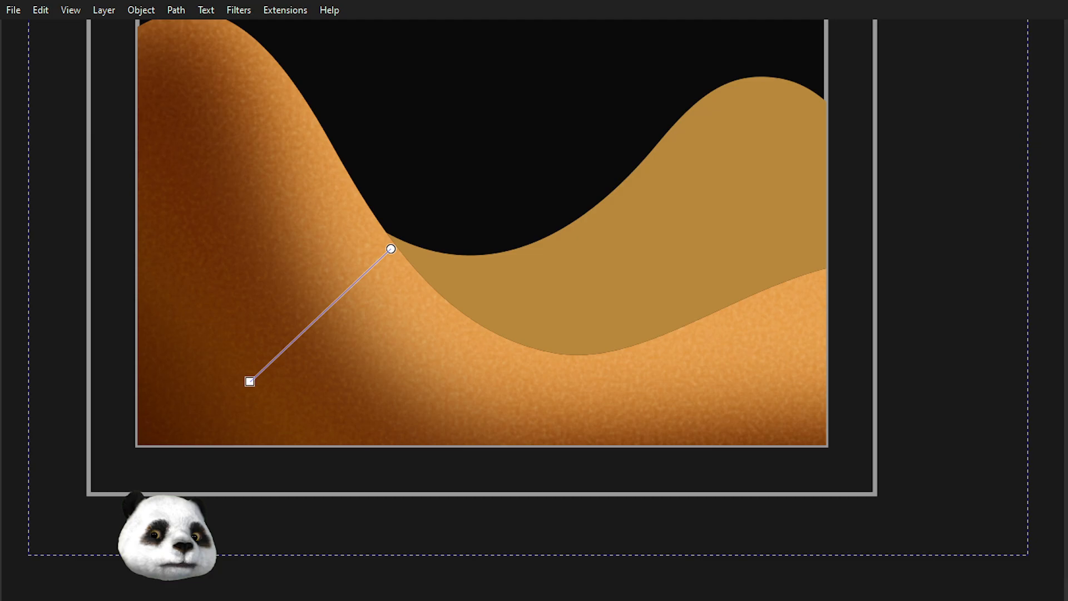
# Move the gradient's start point down to the front dune's lower-left corner, keep its end on the slope edge, and deselect the dune.
pyautogui.scroll(-2, 640, 384)
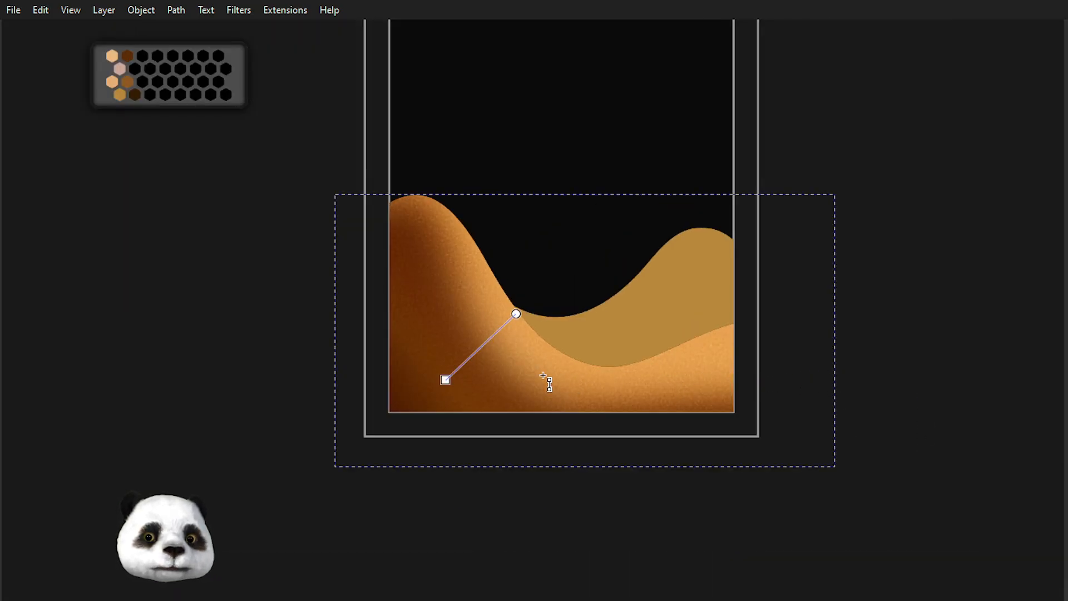
pyautogui.scroll(1, 545, 384)
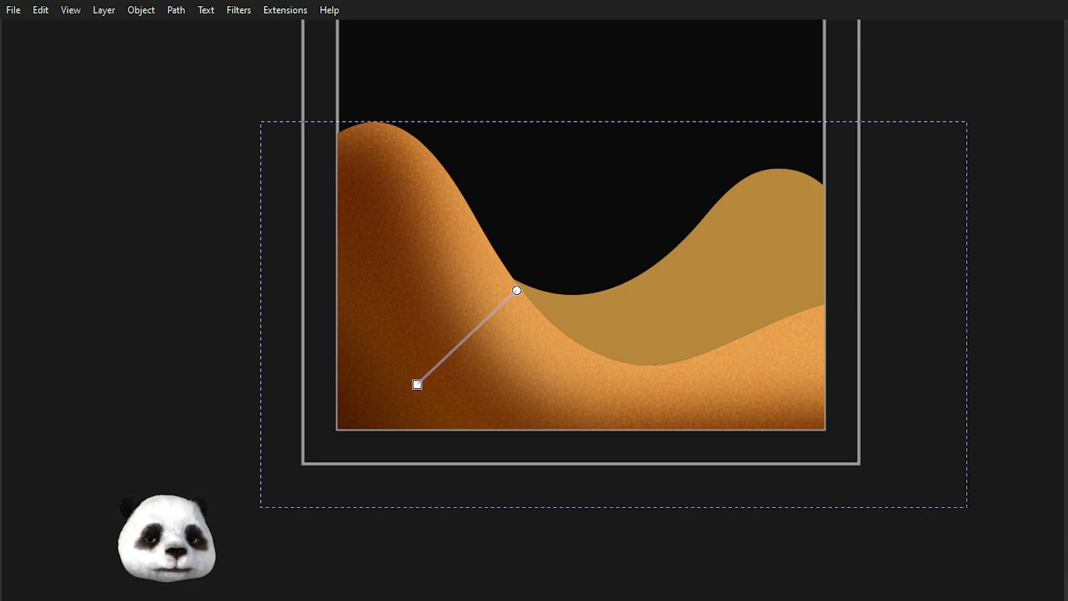
pyautogui.moveTo(415, 386); pyautogui.dragTo(362, 420)
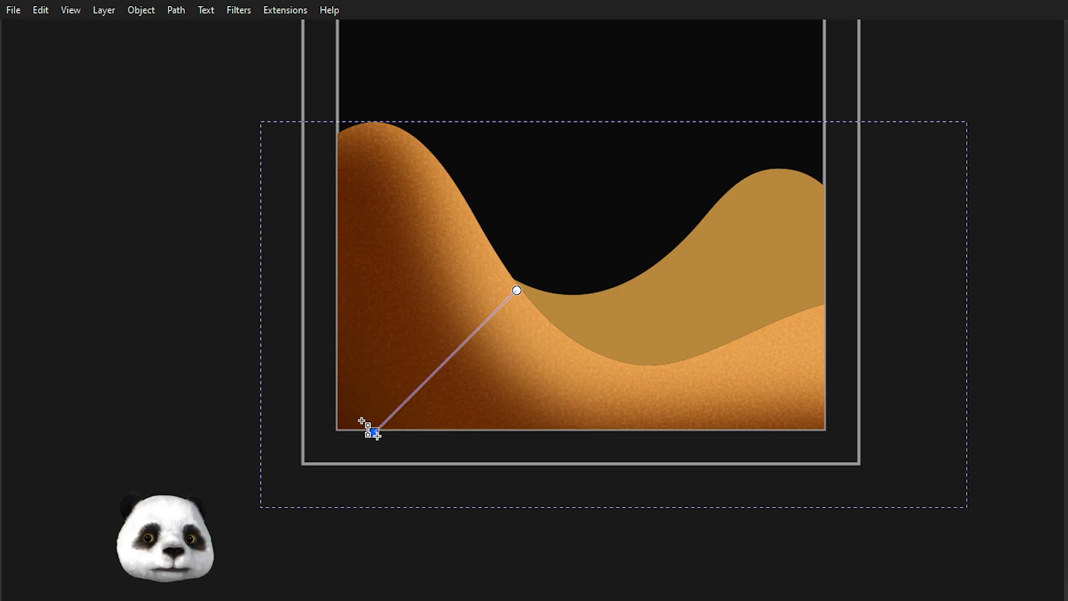
pyautogui.press('s')
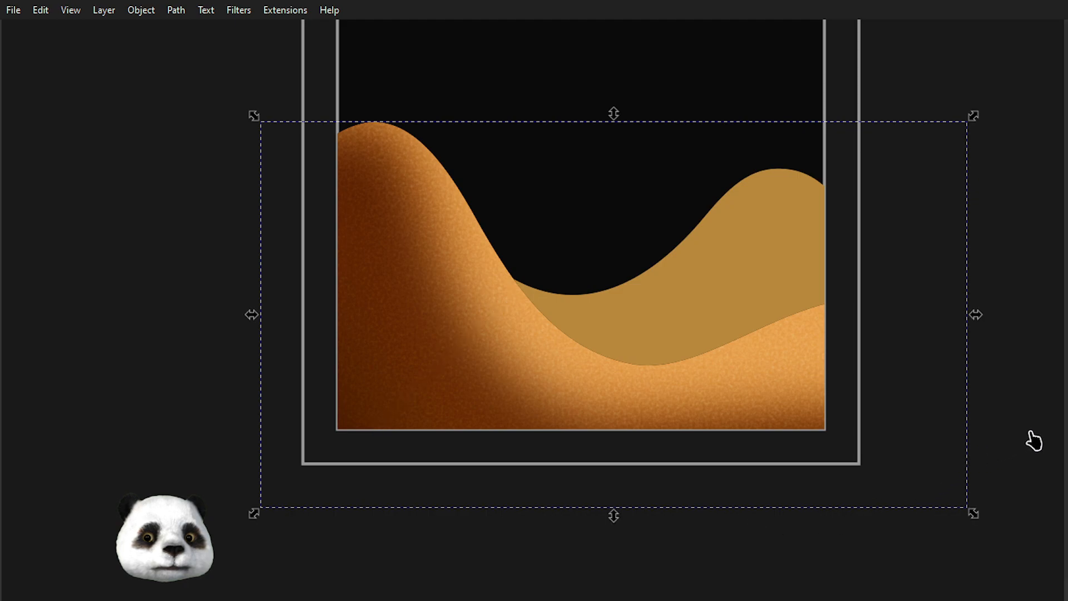
pyautogui.click(1039, 434)
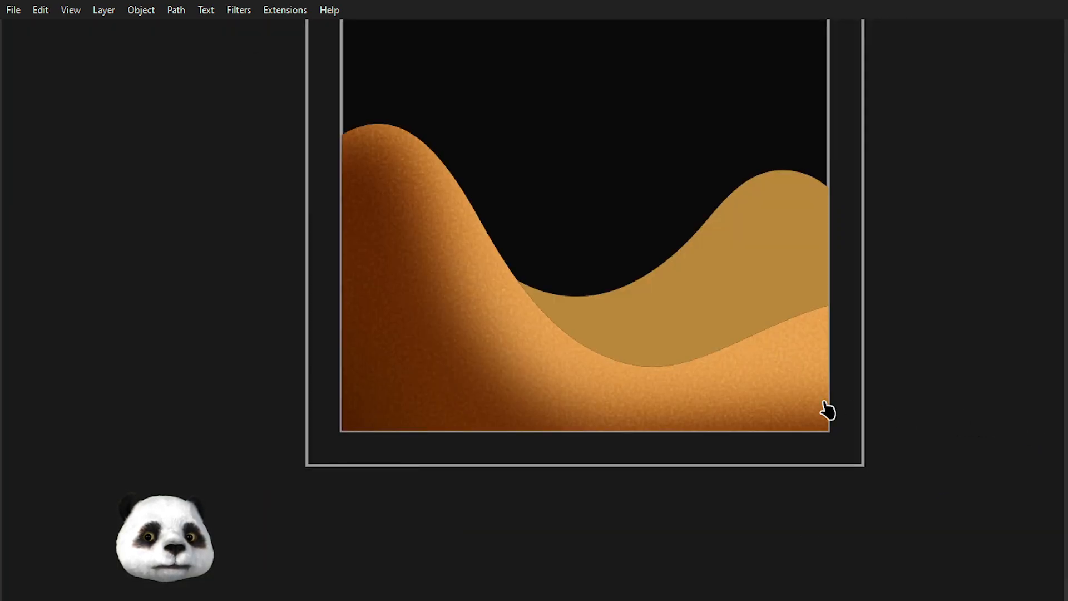
# Try reversing the front dune's gradient direction and reverse it back to compare both shadings.
pyautogui.press('g')
pyautogui.click(563, 377)
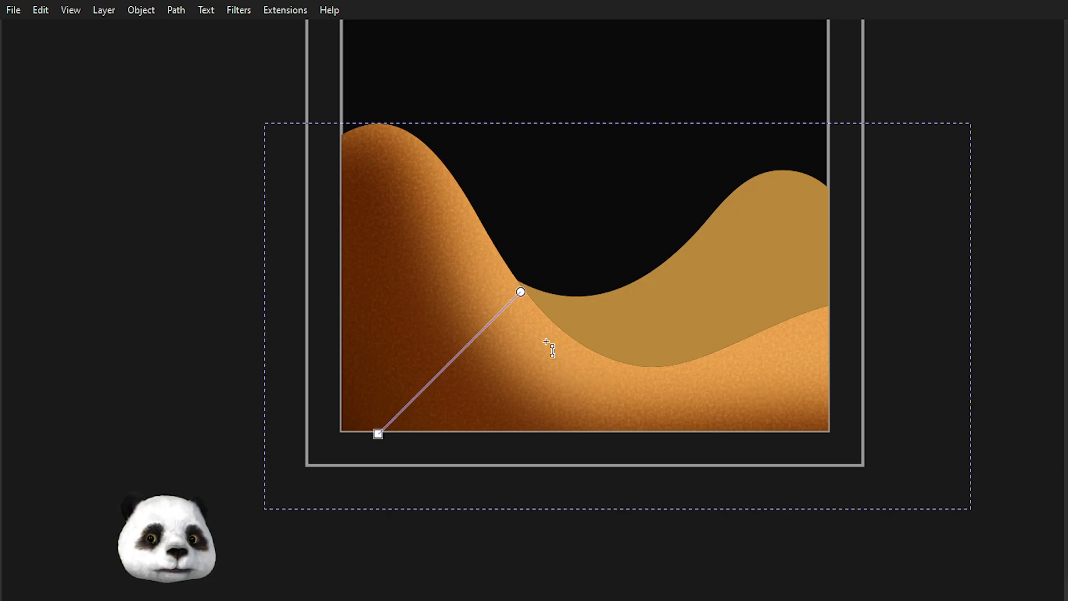
pyautogui.click(521, 292)
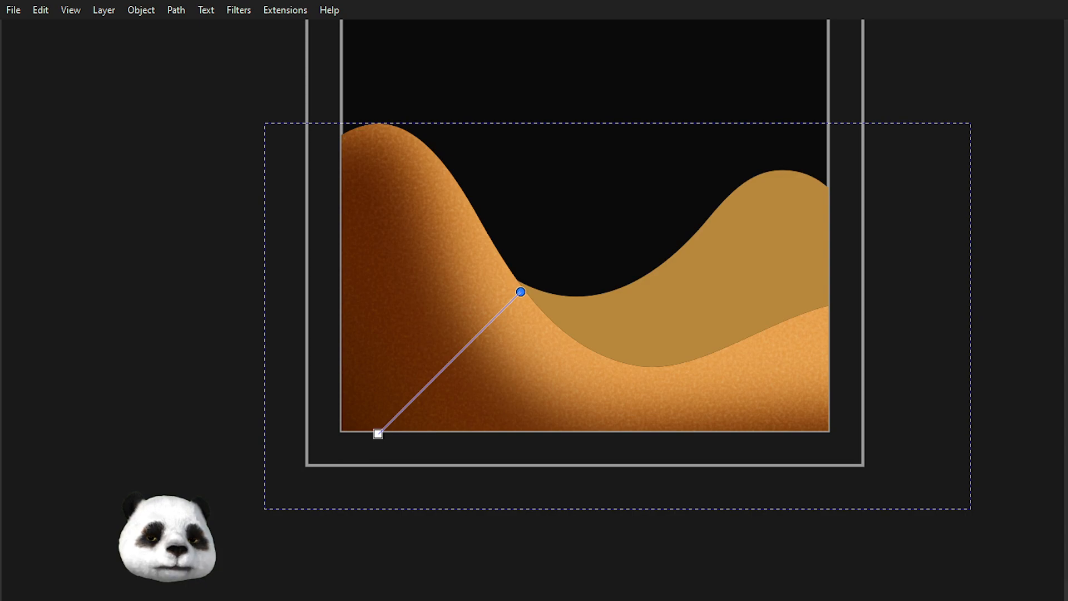
pyautogui.hotkey('shift', 'r')
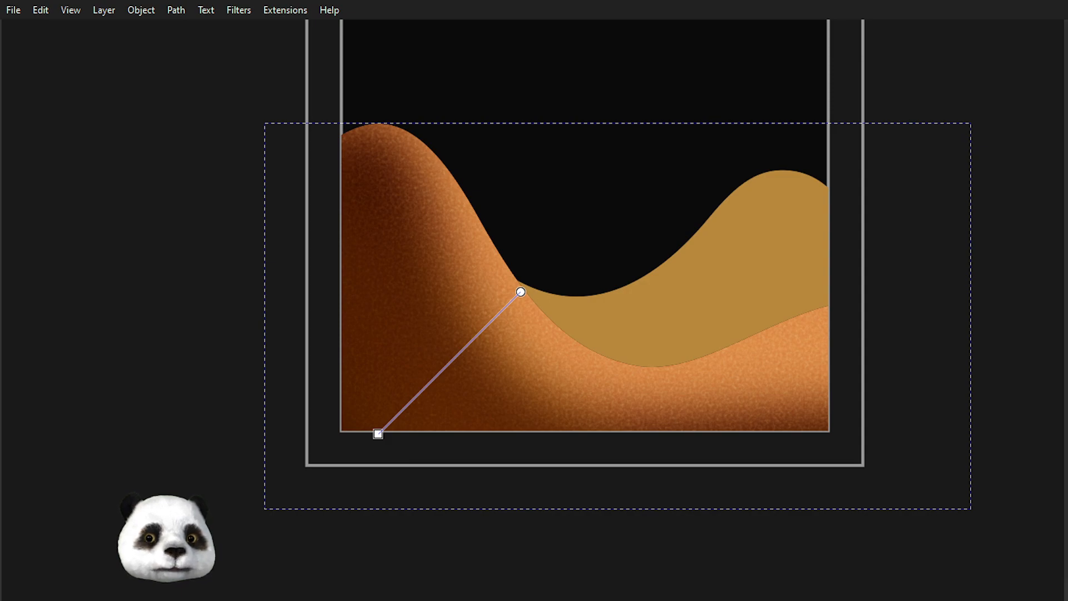
pyautogui.hotkey('shift', 'r')
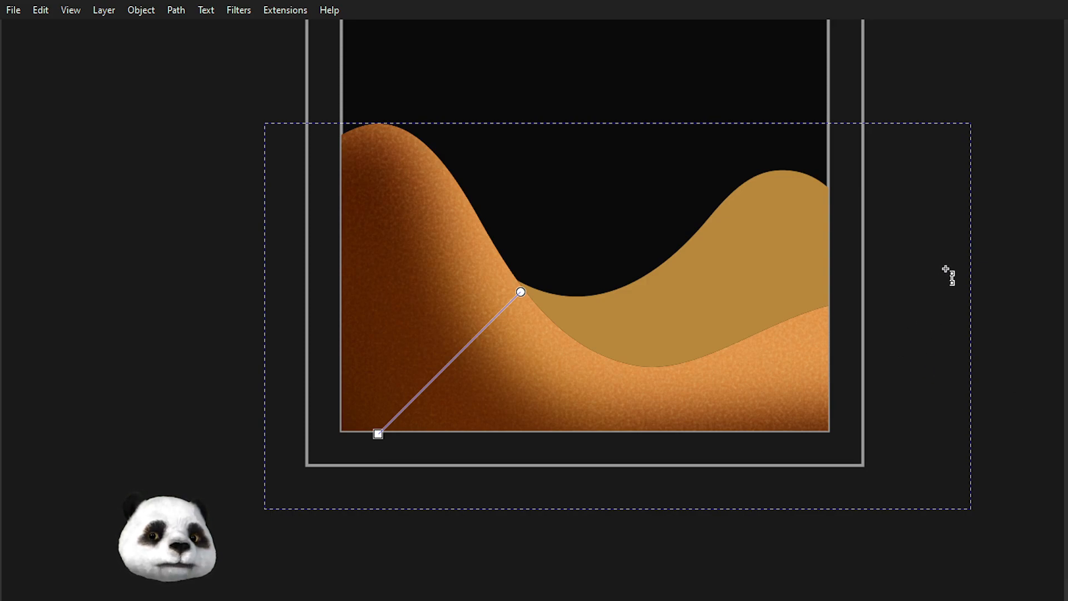
pyautogui.click(489, 2)
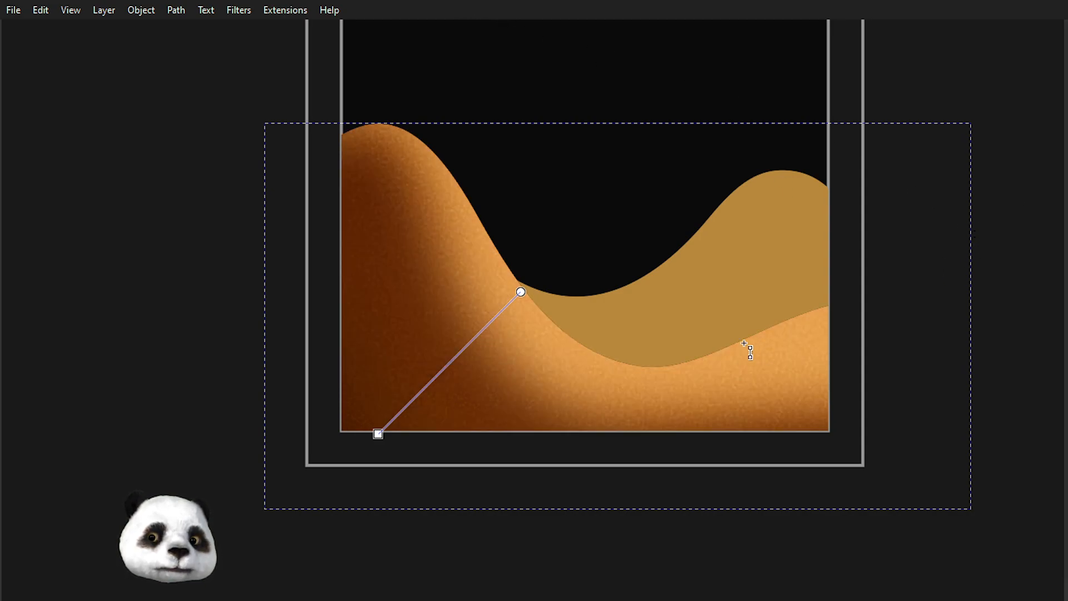
# Deselect the front dune and examine its grain and gradient shading from near and far within the arched window.
pyautogui.click(1000, 238)
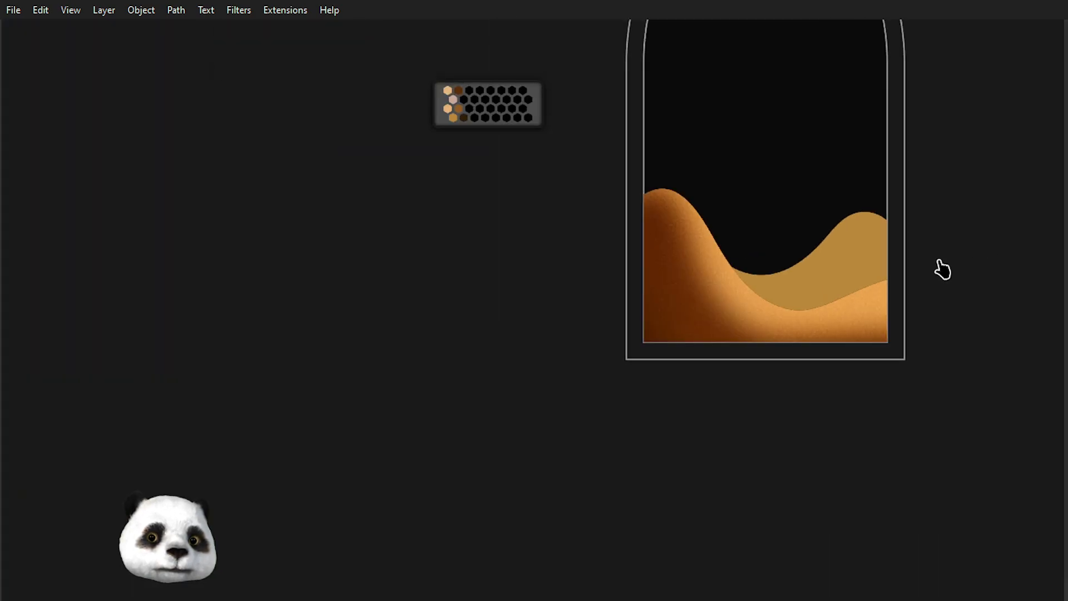
pyautogui.moveTo(938, 269); pyautogui.dragTo(635, 384)
pyautogui.scroll(1, 493, 420)
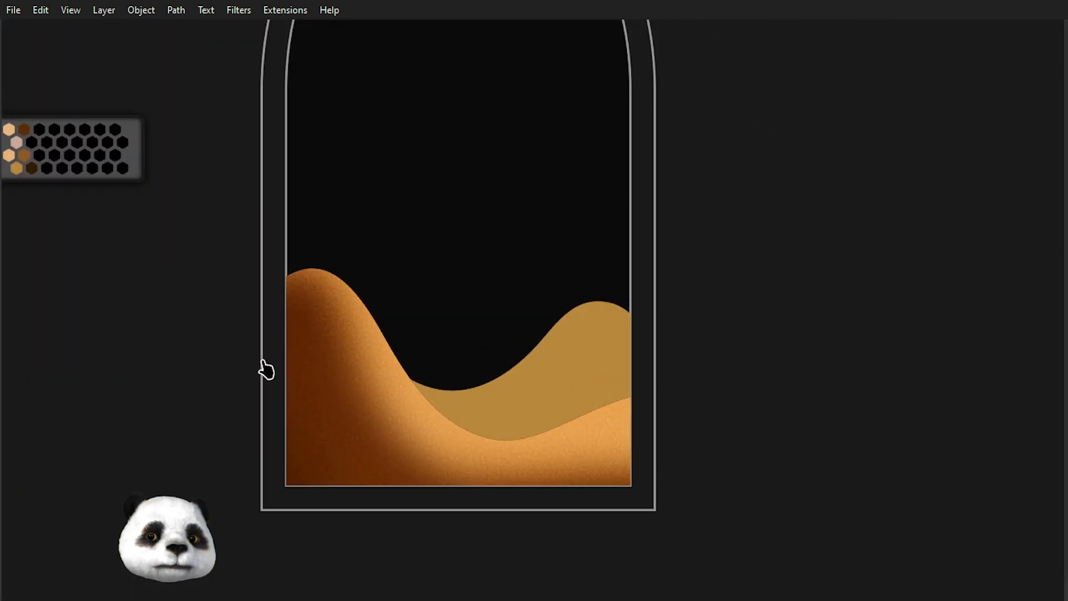
pyautogui.scroll(2, 571, 484)
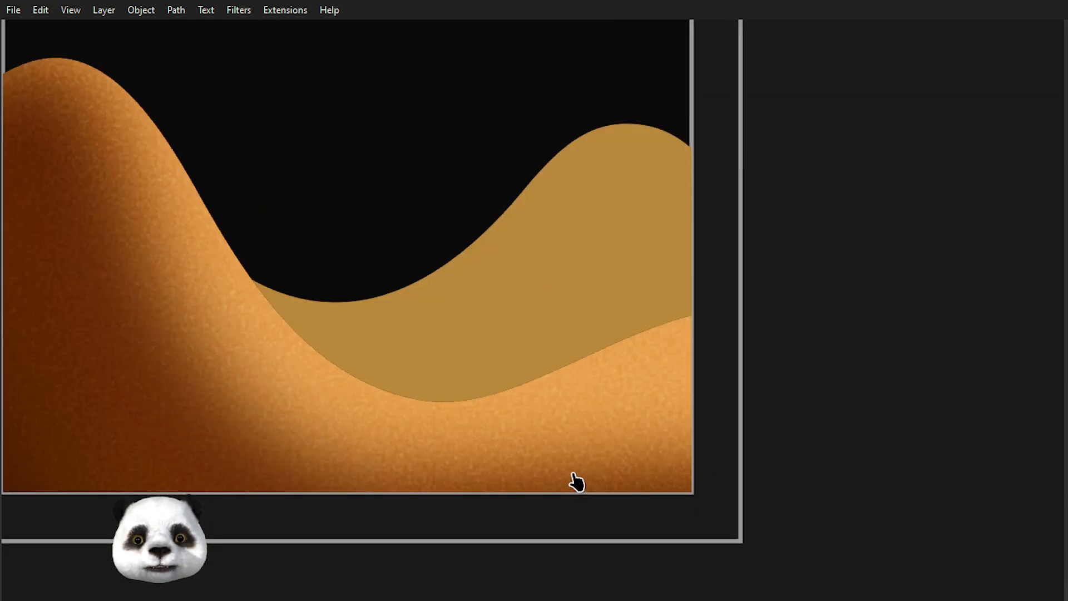
pyautogui.scroll(-1, 569, 479)
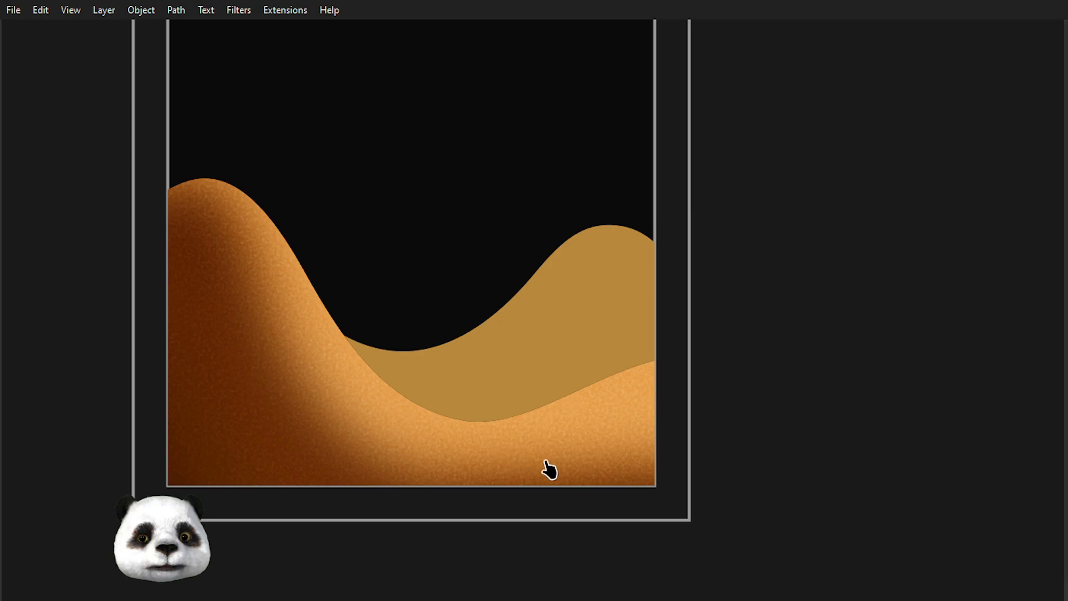
pyautogui.scroll(1, 582, 465)
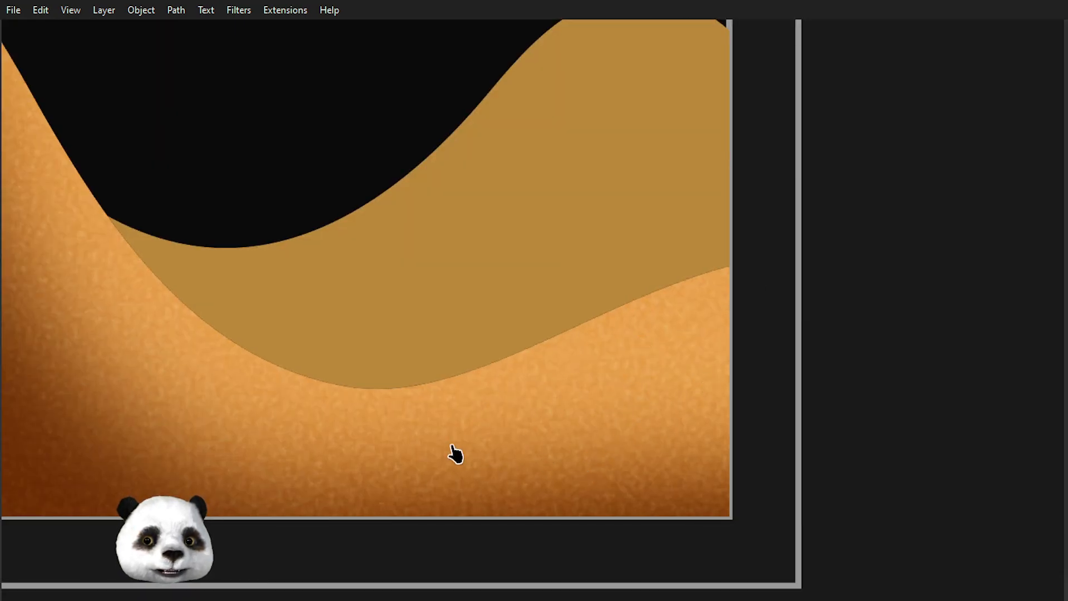
pyautogui.scroll(-2, 351, 389)
pyautogui.moveTo(301, 415); pyautogui.dragTo(434, 437)
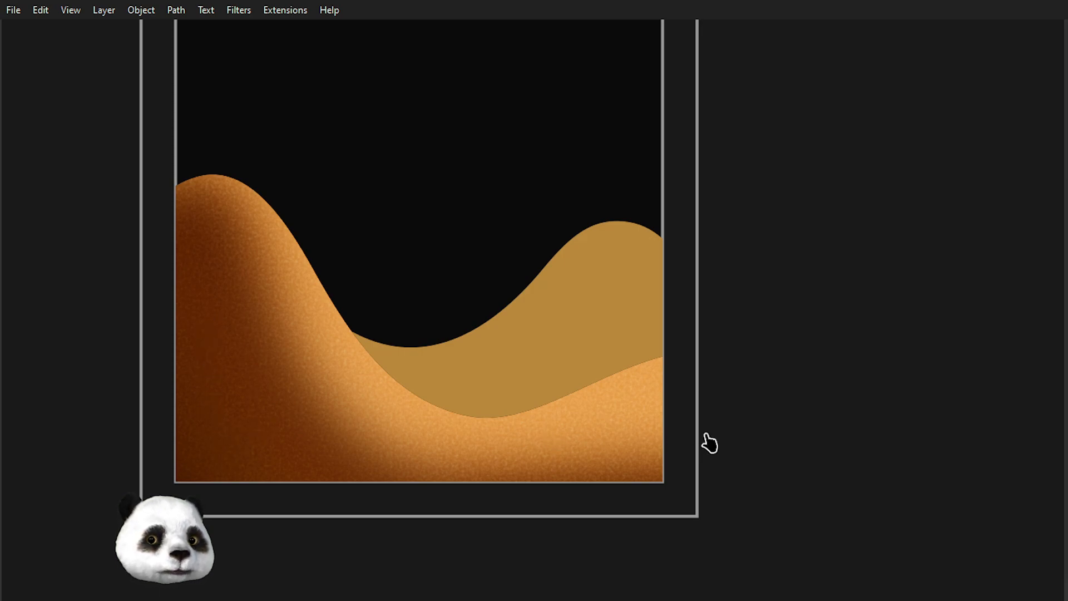
# Duplicate the front dune's Soft Light gradient overlay and display the copy's fill settings.
pyautogui.press('Tab')
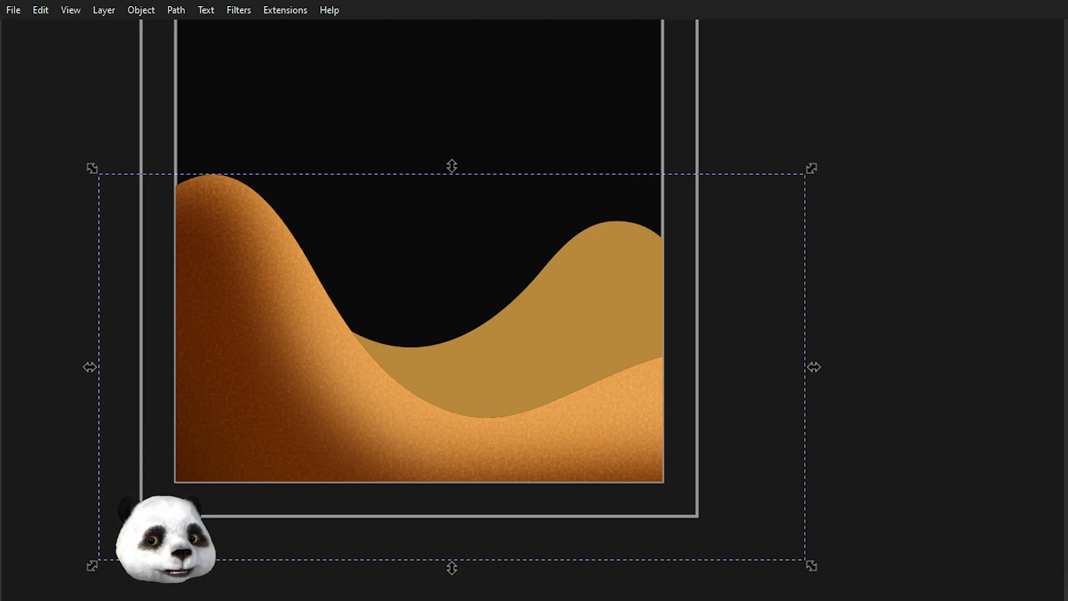
pyautogui.hotkey('ctrl', 'd')
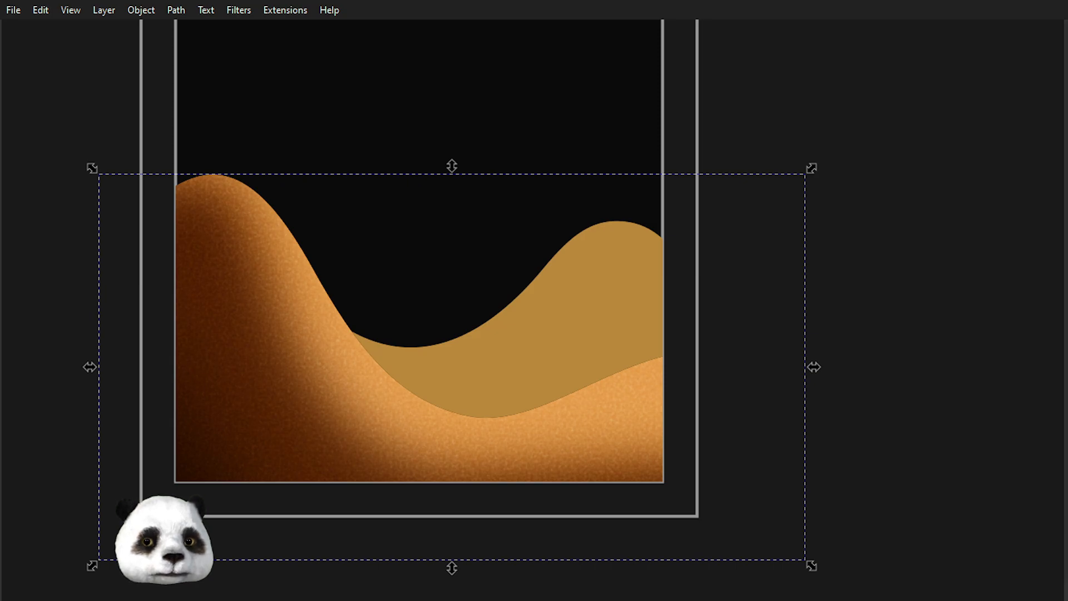
pyautogui.moveTo(1067, 50)
pyautogui.mouseDown()
pyautogui.moveTo(794, 19)
pyautogui.moveTo(884, 39)
pyautogui.mouseUp()
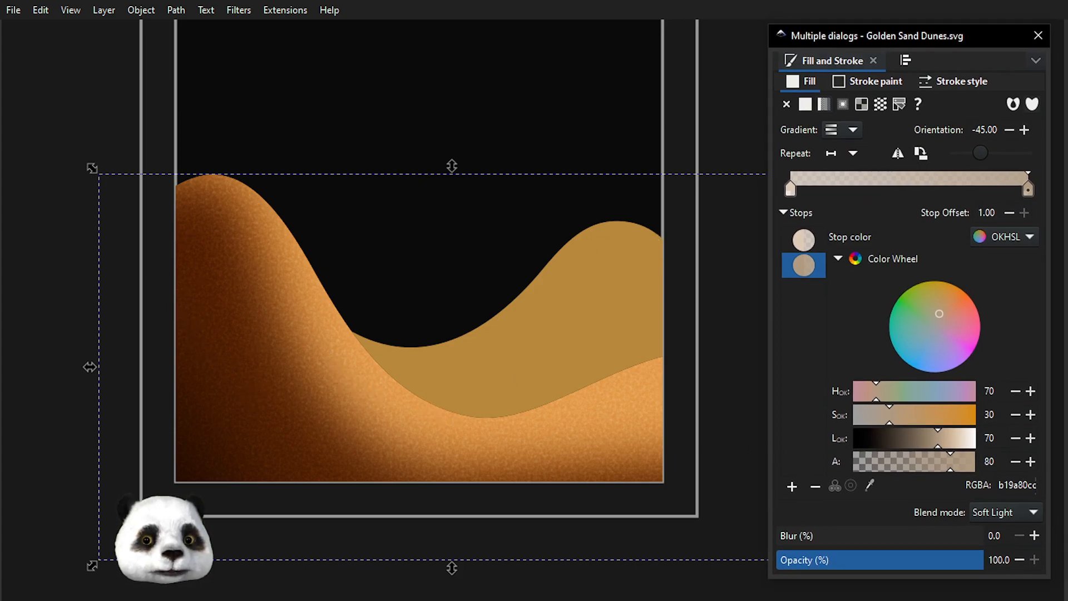
# Compare the front dune with and without the duplicated overlay path49 by hiding and showing it twice, leaving it visible.
pyautogui.hotkey('ctrl', 'shift', 'l')
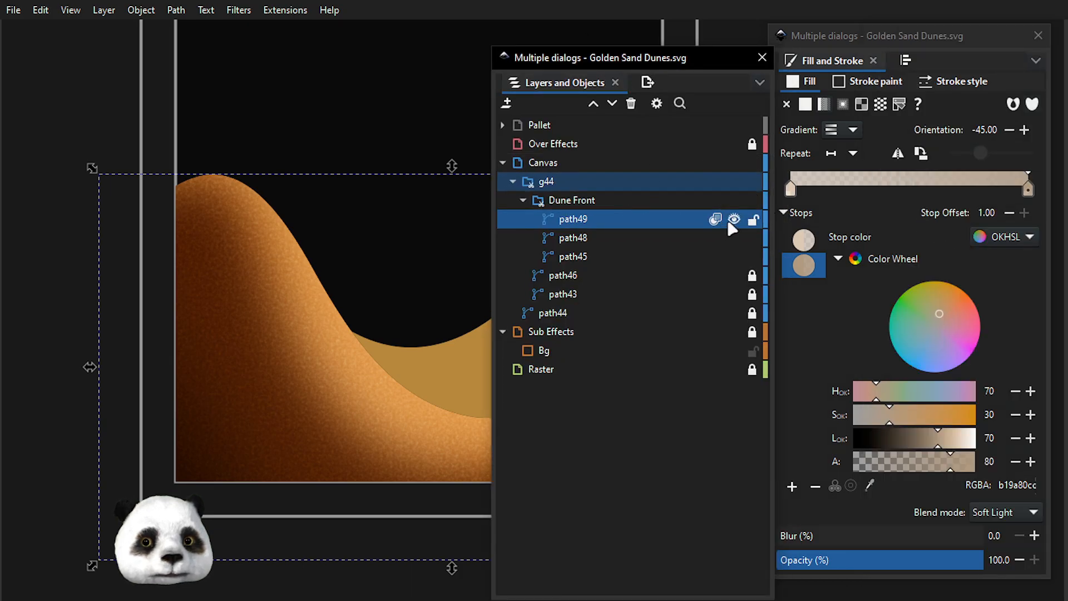
pyautogui.click(734, 219)
pyautogui.click(733, 220)
pyautogui.click(733, 219)
pyautogui.click(734, 220)
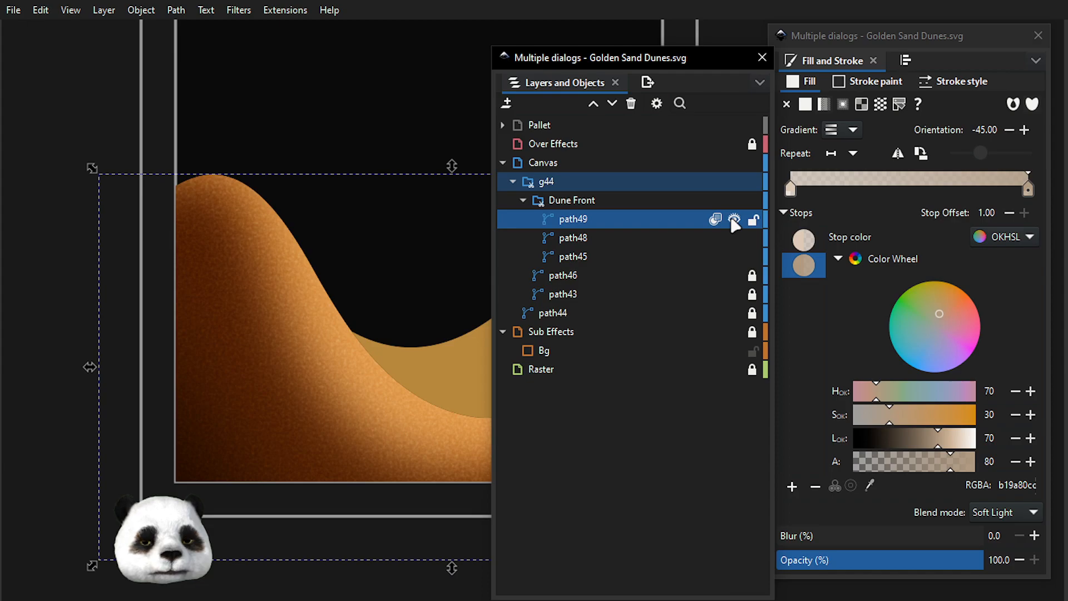
pyautogui.moveTo(560, 58); pyautogui.dragTo(1067, 58)
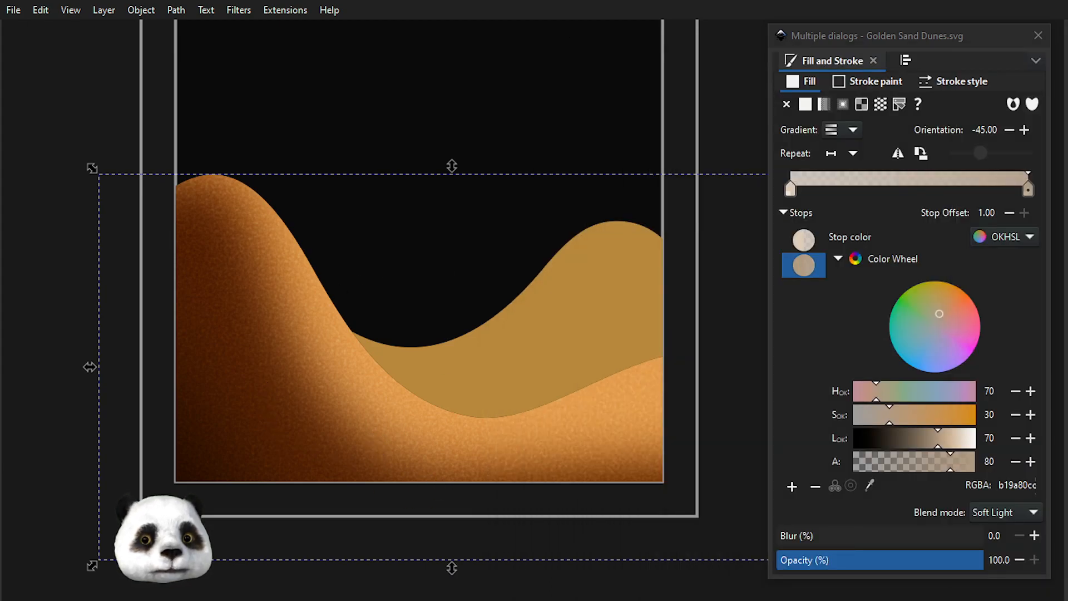
pyautogui.click(895, 40)
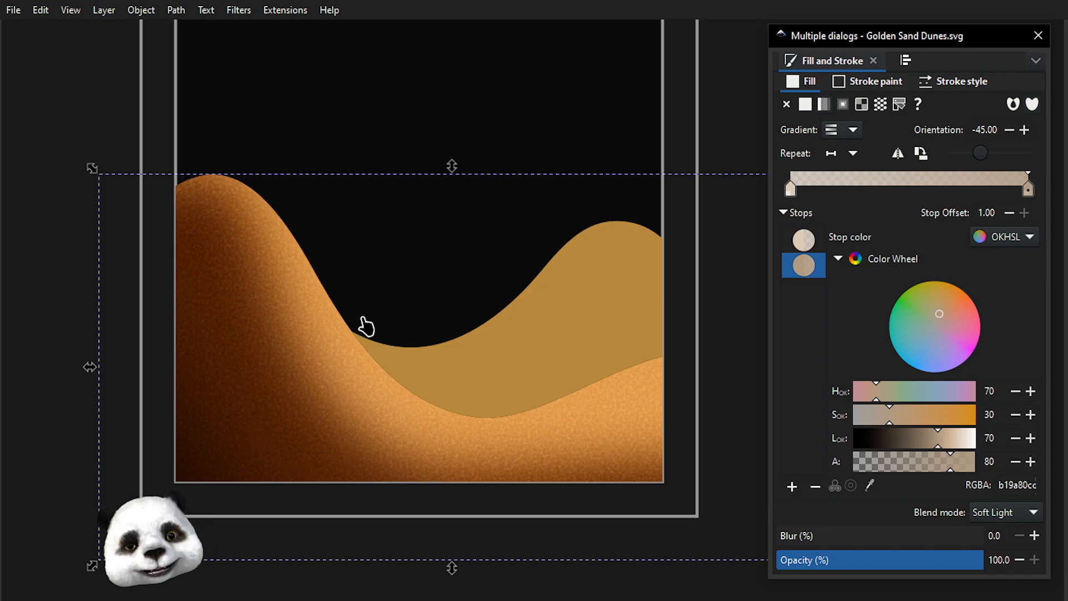
# Examine the front dune's darker shadow and grain at several distances within the arched window, with the overlay deselected.
pyautogui.scroll(-2, 365, 330)
pyautogui.scroll(1, 363, 334)
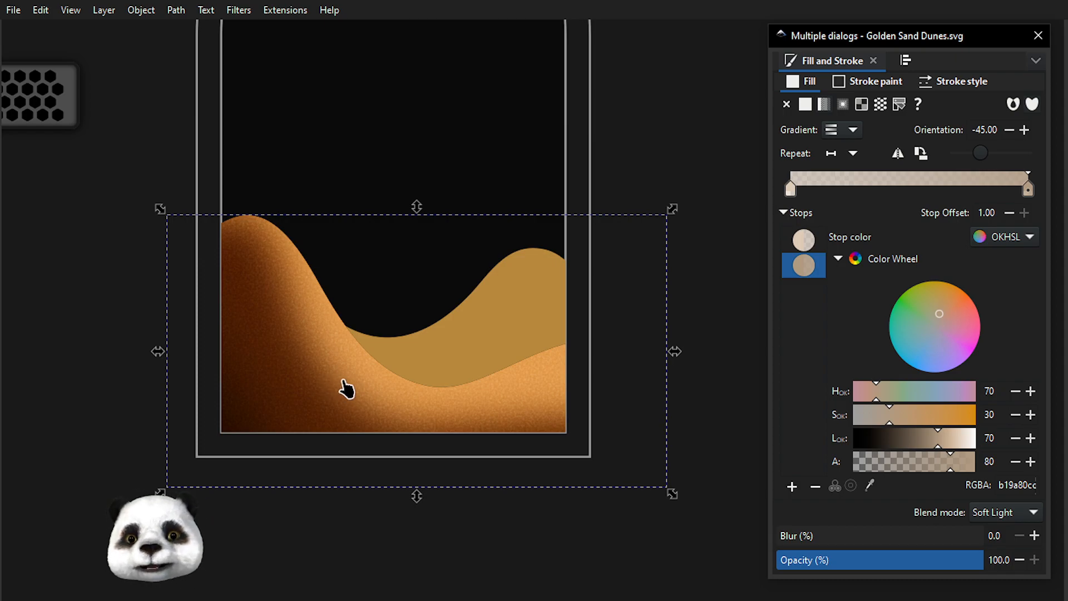
pyautogui.scroll(-1, 489, 365)
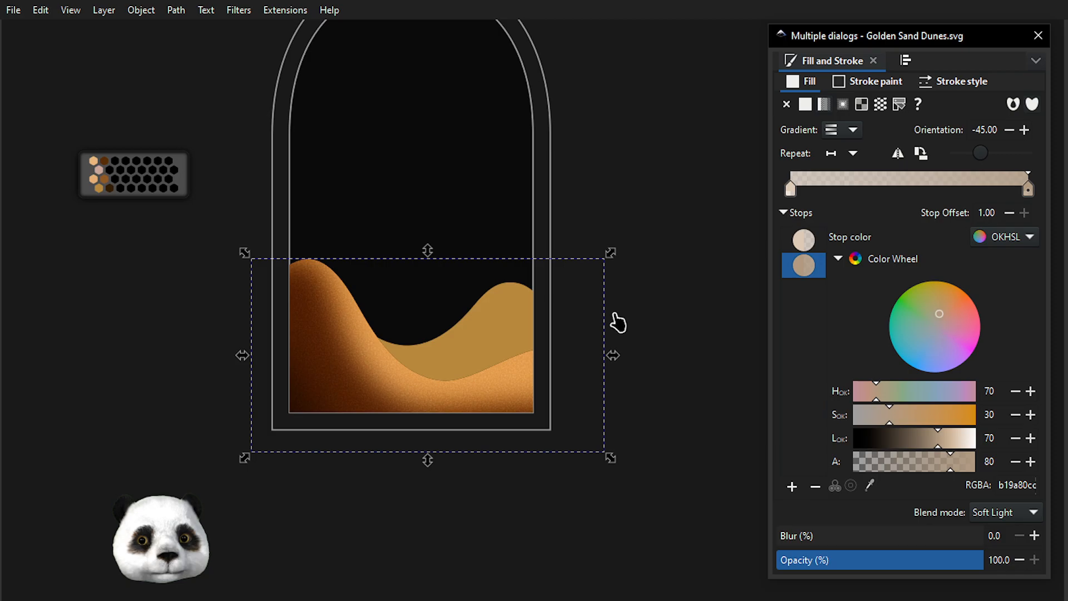
pyautogui.scroll(1, 612, 320)
pyautogui.click(612, 183)
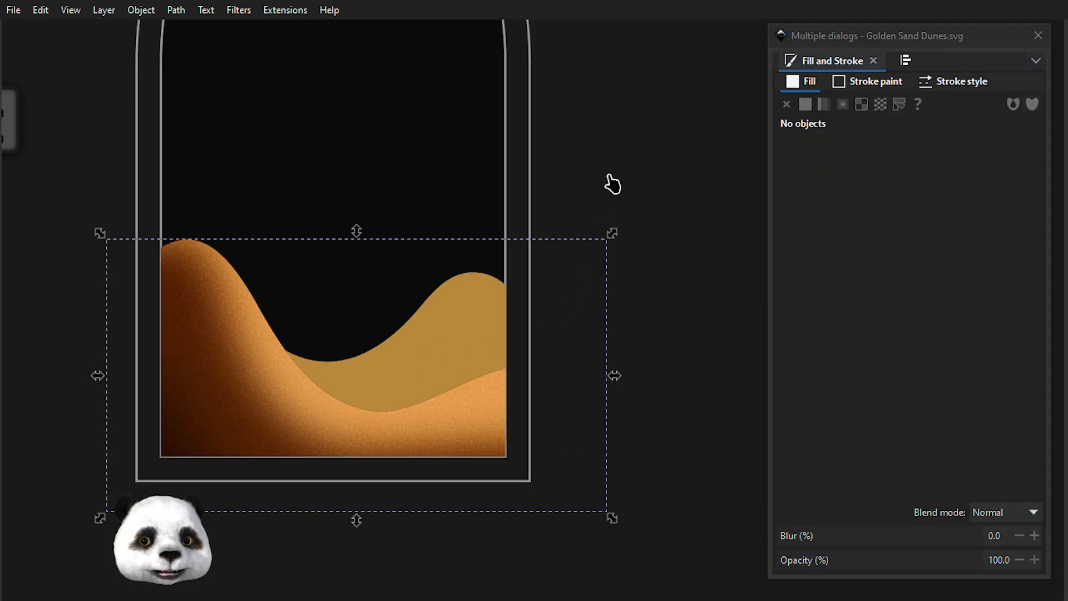
pyautogui.scroll(-3, 613, 186)
pyautogui.scroll(3, 573, 229)
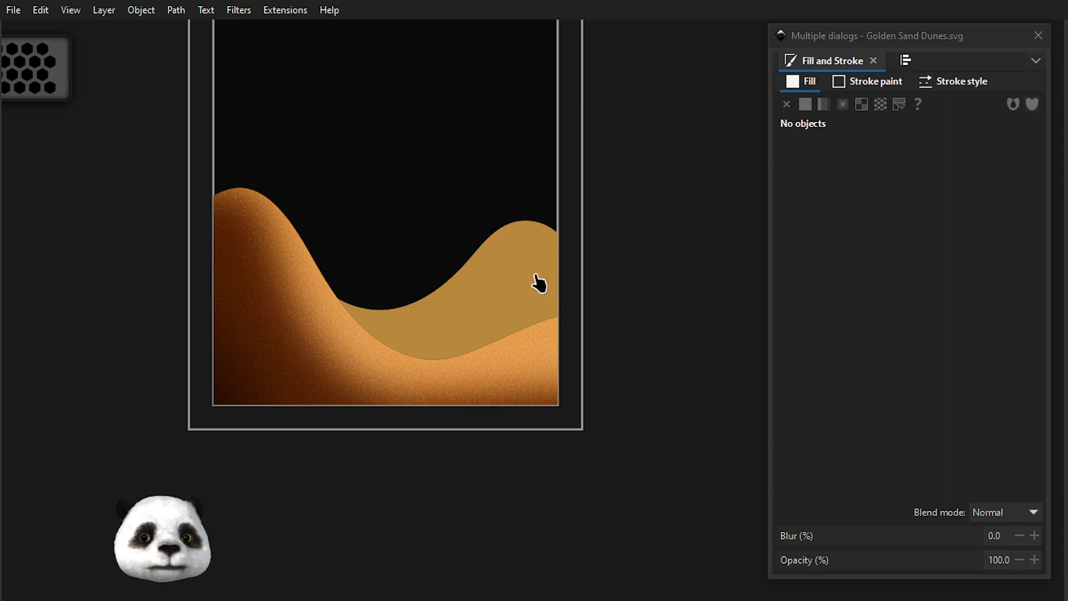
pyautogui.moveTo(354, 349); pyautogui.dragTo(458, 412)
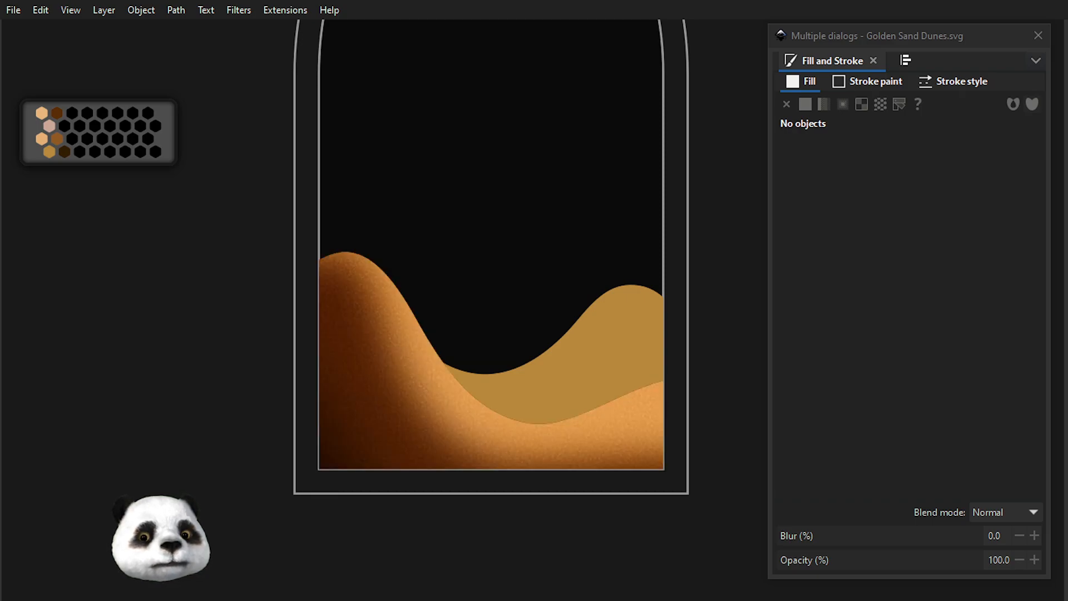
# Select the front dune's blurred shadow shape for gradient editing and set its end stop's lightness to 40.
pyautogui.click(501, 434)
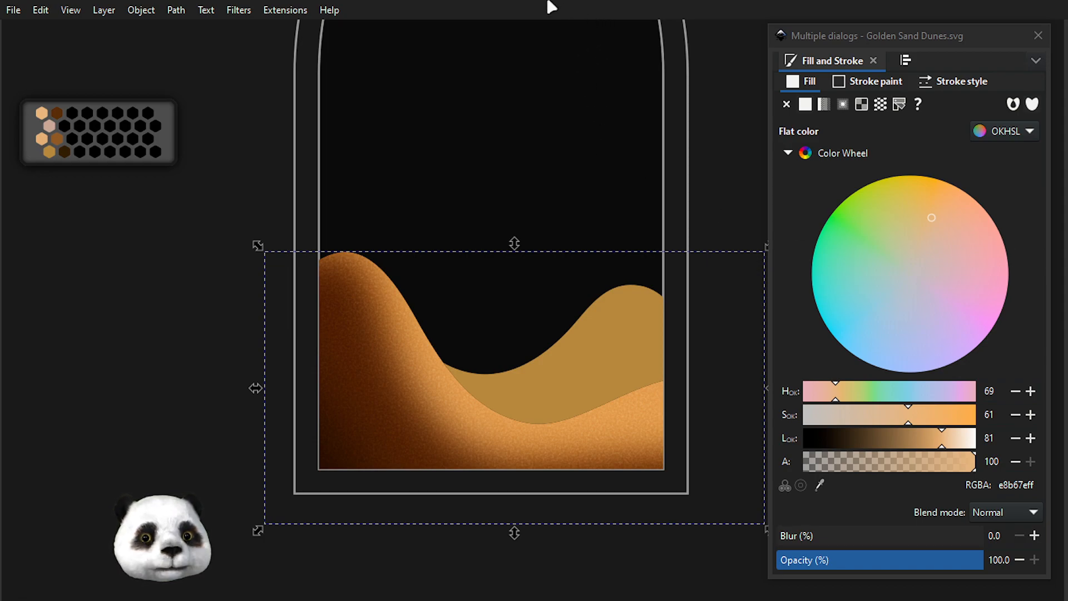
pyautogui.press('g')
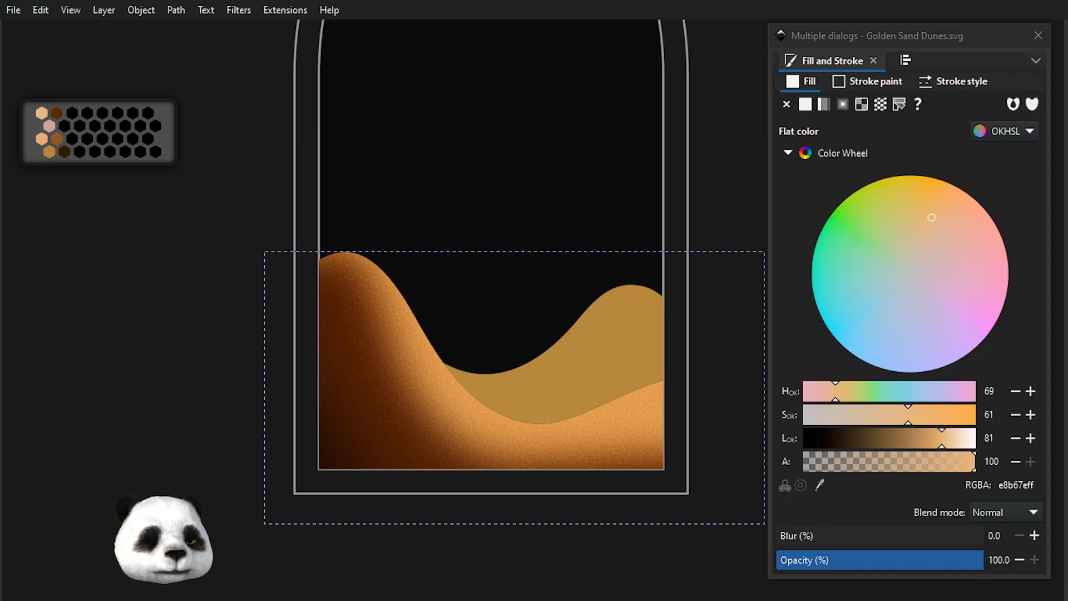
pyautogui.press('Tab')
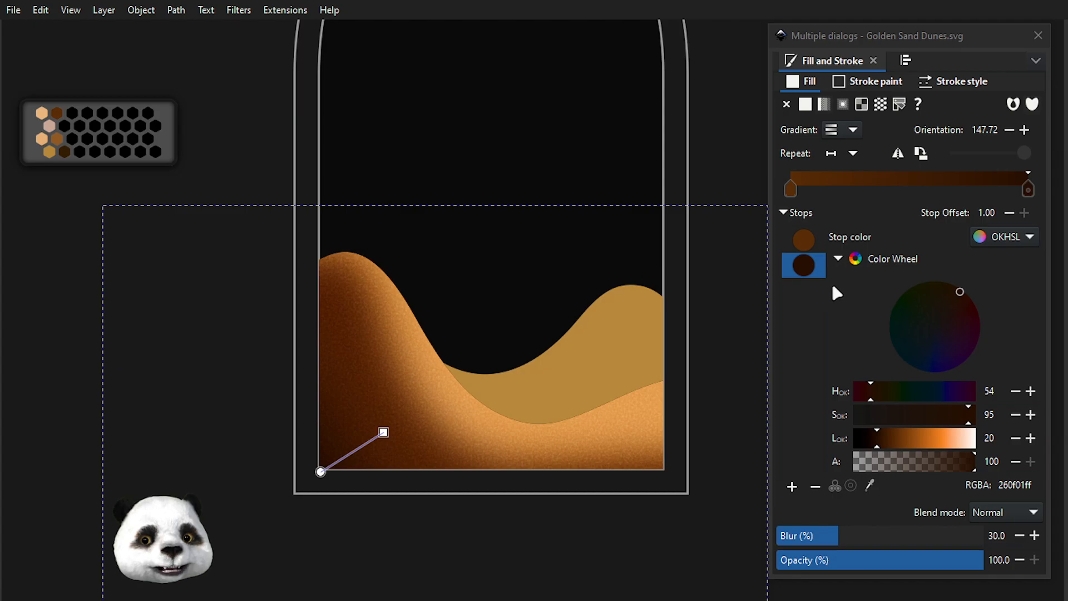
pyautogui.moveTo(889, 442); pyautogui.dragTo(903, 440)
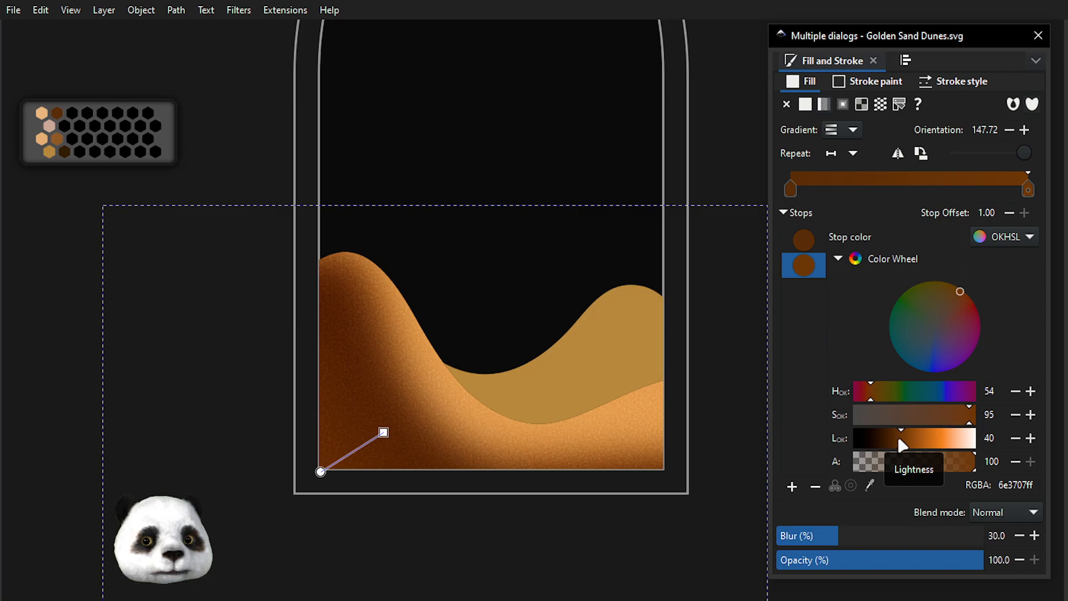
# Set the lightness of the shadow gradient's first stop to 50, comparing it with 40.
pyautogui.click(804, 238)
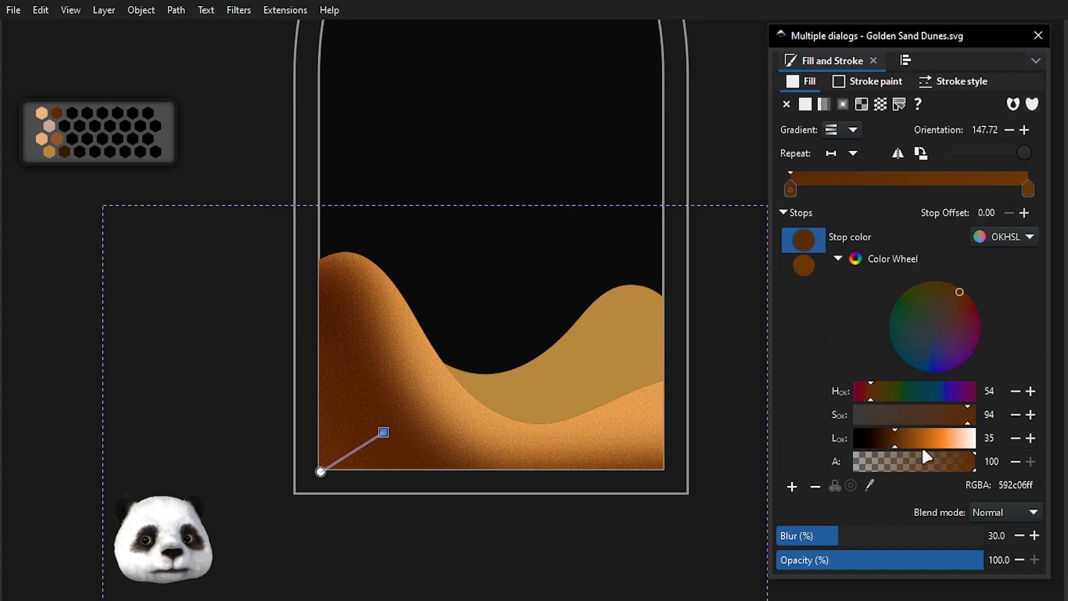
pyautogui.moveTo(903, 440); pyautogui.dragTo(911, 442)
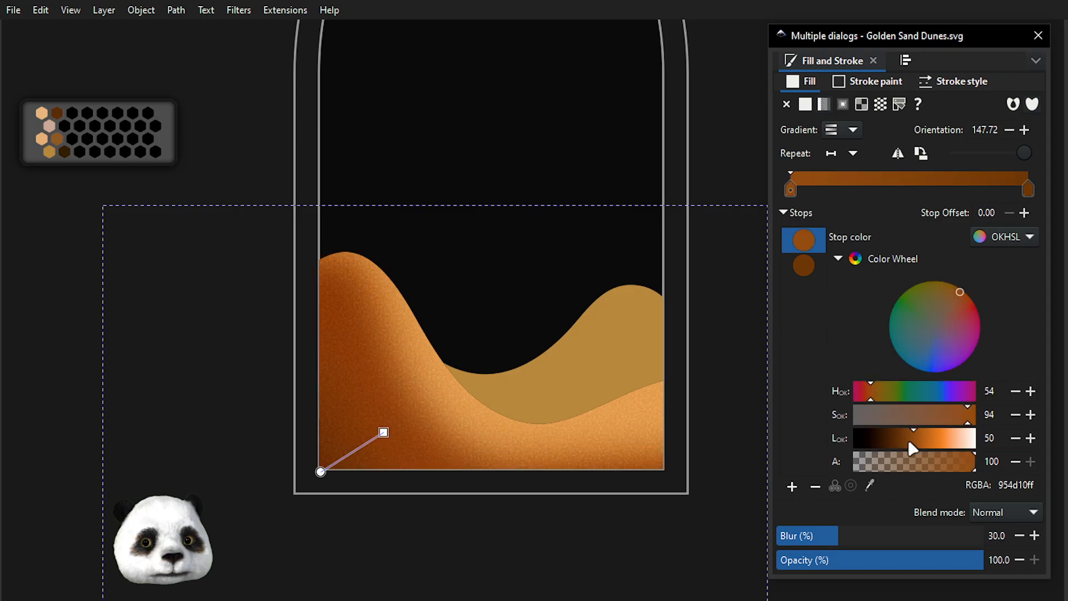
pyautogui.scroll(-2, 908, 442)
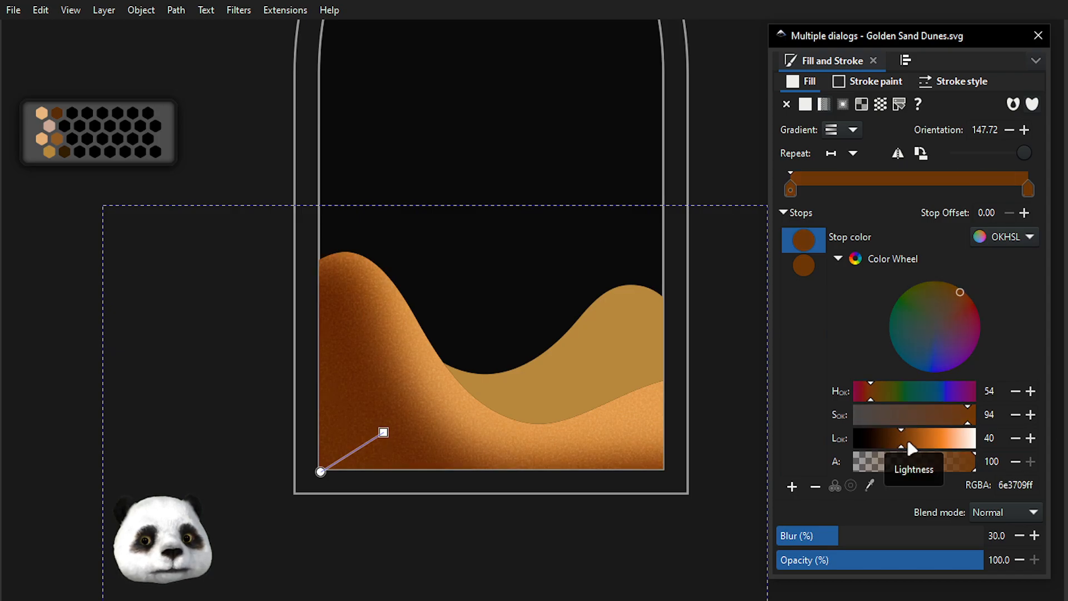
pyautogui.scroll(2, 906, 437)
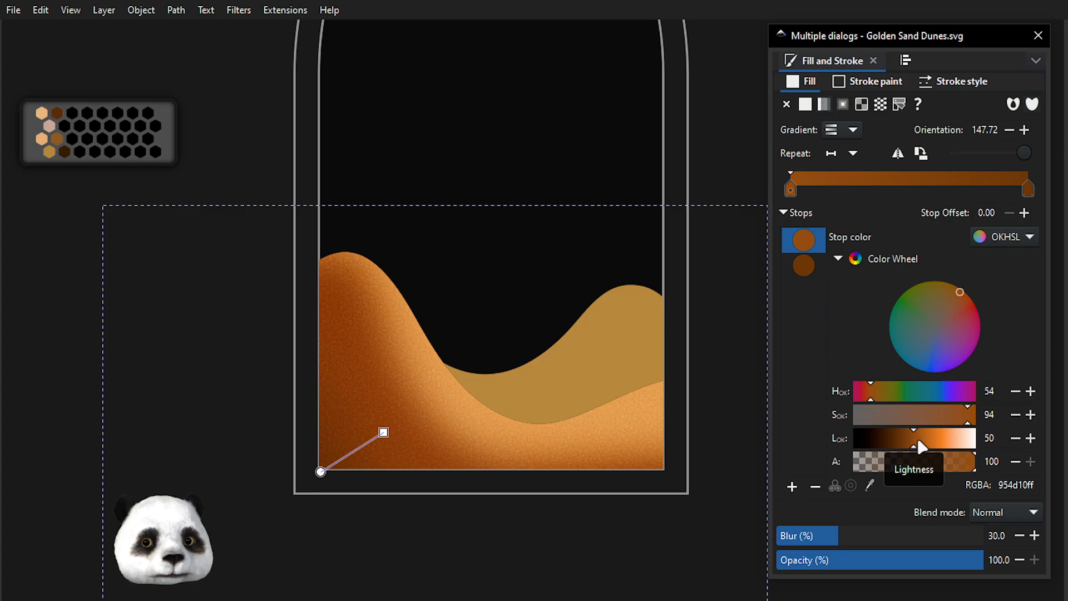
pyautogui.scroll(2, 921, 445)
pyautogui.scroll(-2, 923, 445)
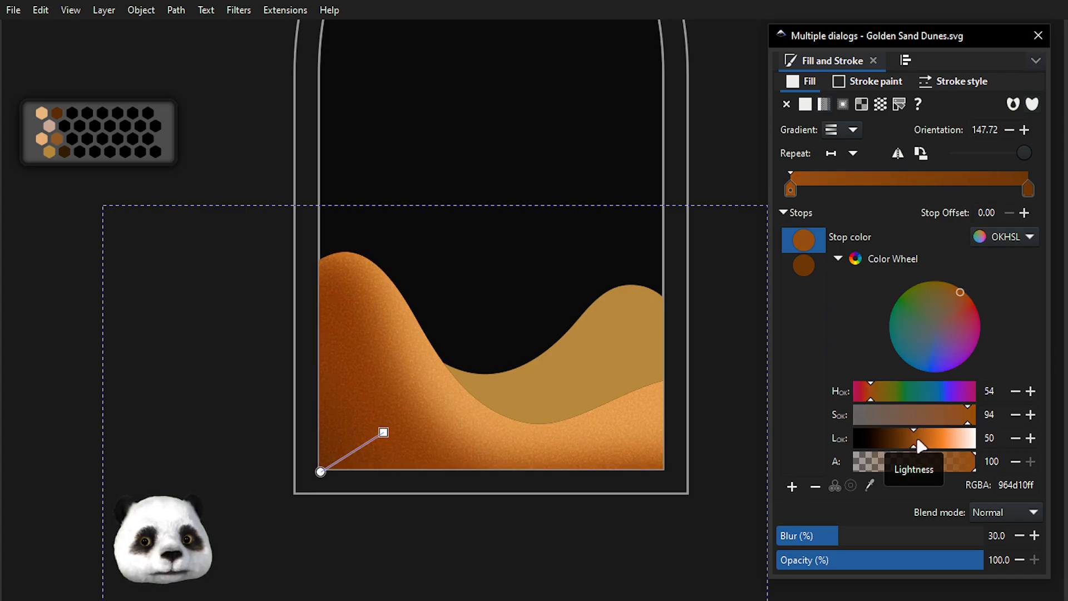
# Set the shadow gradient's end stop to a duller dark brown with saturation 53 and lightness 36.
pyautogui.click(809, 260)
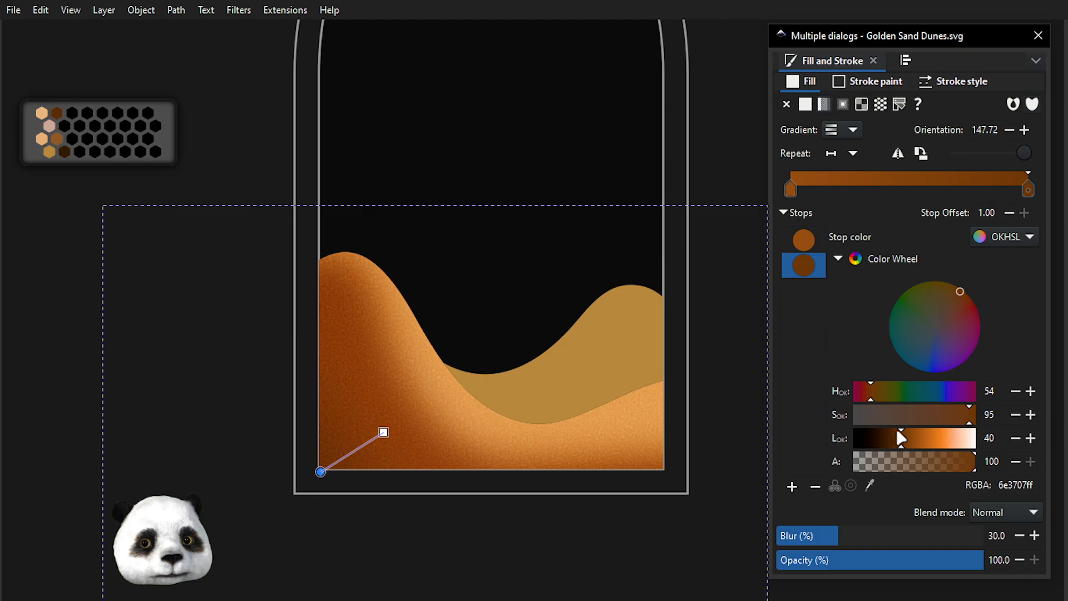
pyautogui.scroll(-2, 896, 439)
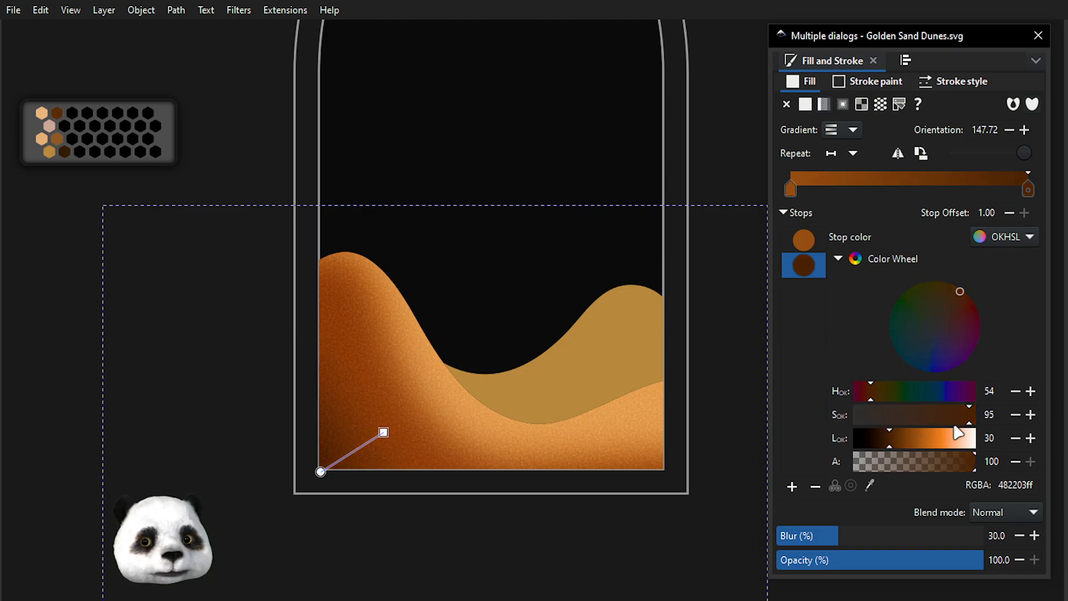
pyautogui.moveTo(957, 422)
pyautogui.mouseDown()
pyautogui.moveTo(922, 418)
pyautogui.moveTo(897, 441)
pyautogui.mouseUp()
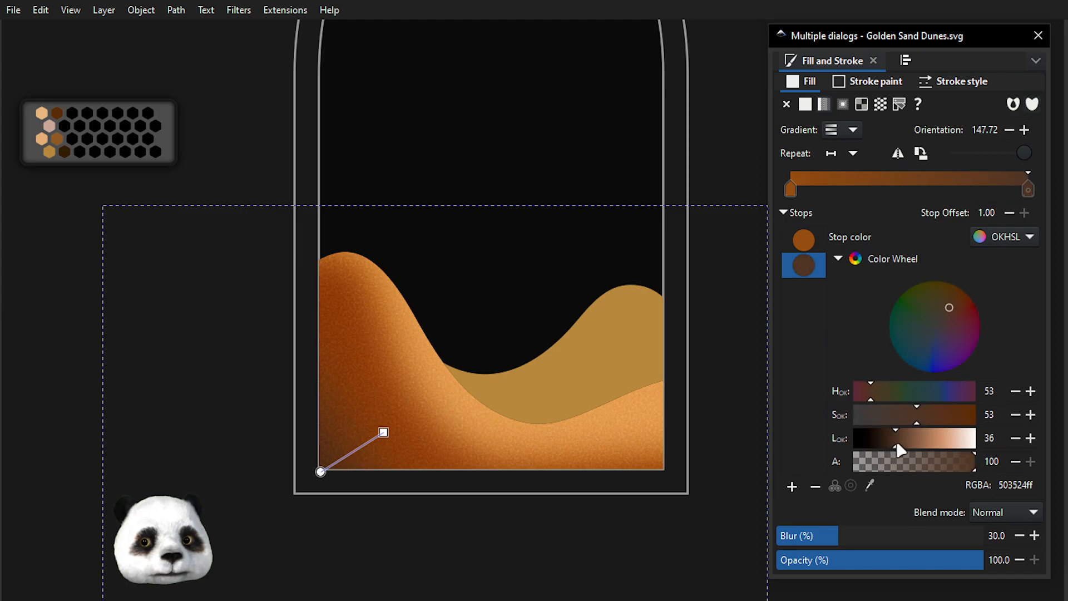
# Mute the shadow gradient's first stop to hue 52, saturation 70 and lightness 45.
pyautogui.click(803, 240)
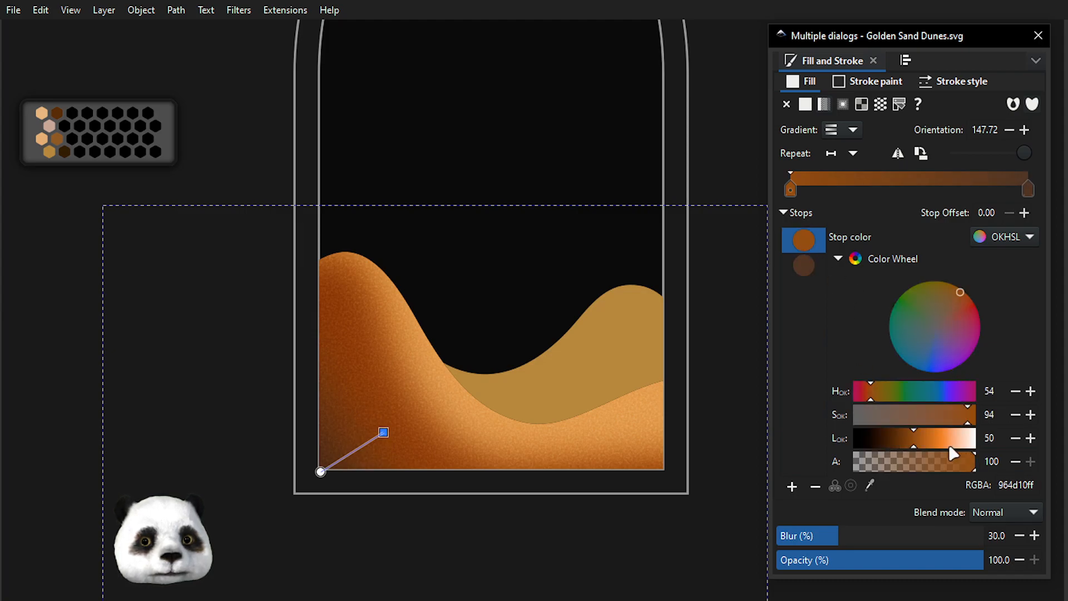
pyautogui.click(907, 440)
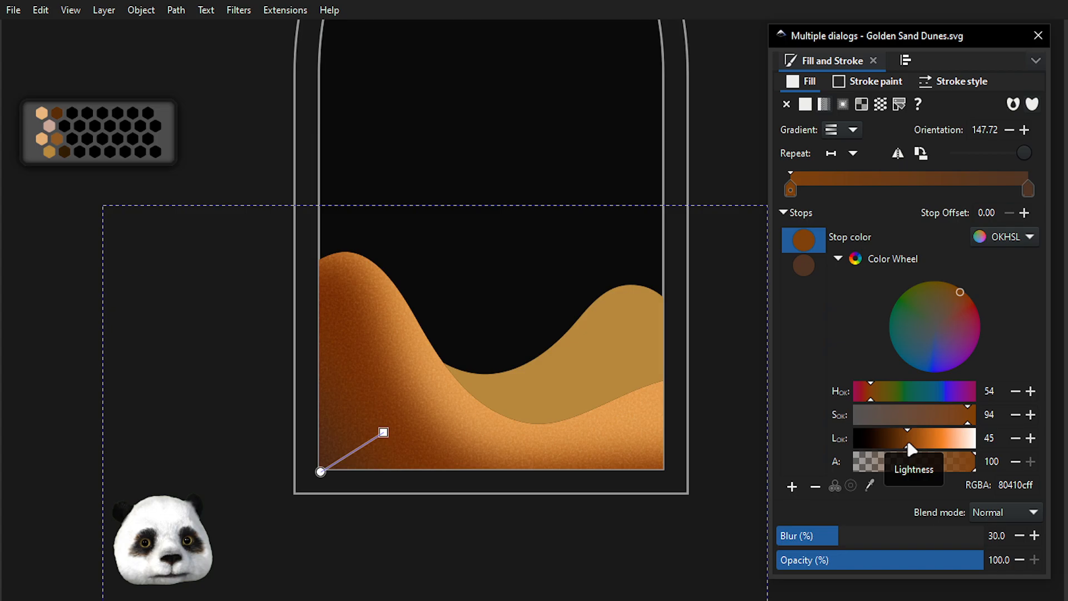
pyautogui.click(944, 424)
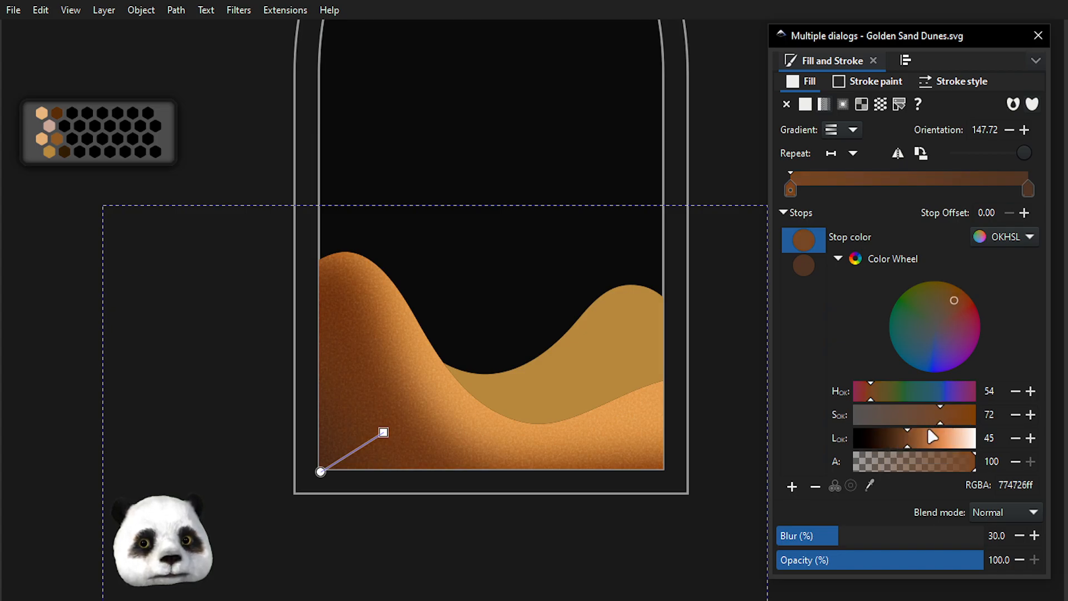
pyautogui.moveTo(940, 422); pyautogui.dragTo(911, 442)
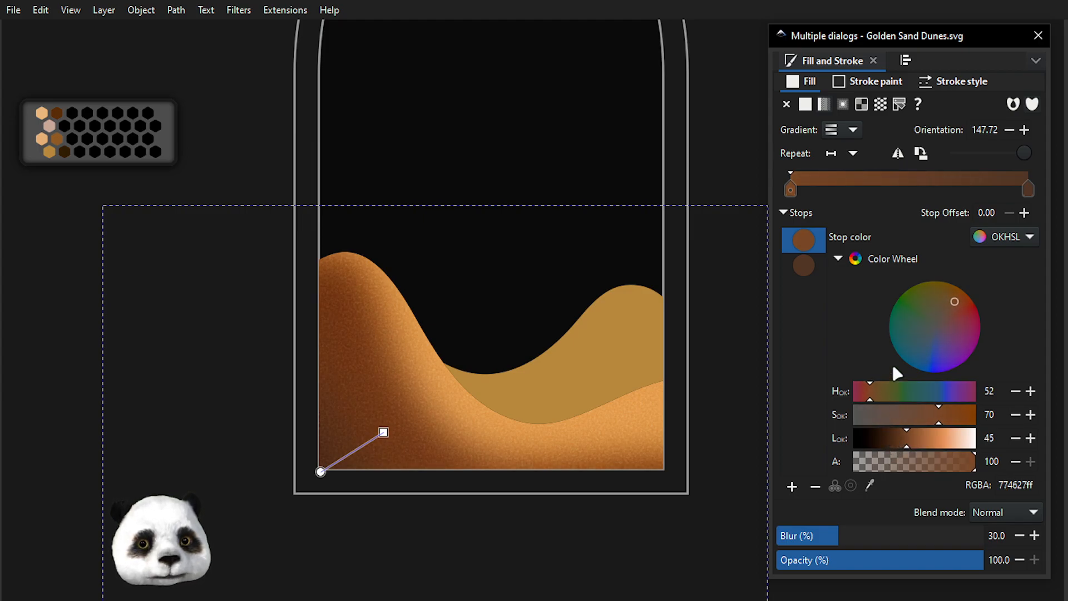
# Darken the shadow gradient's end stop to hue 52, saturation 51 and lightness 30.
pyautogui.click(803, 266)
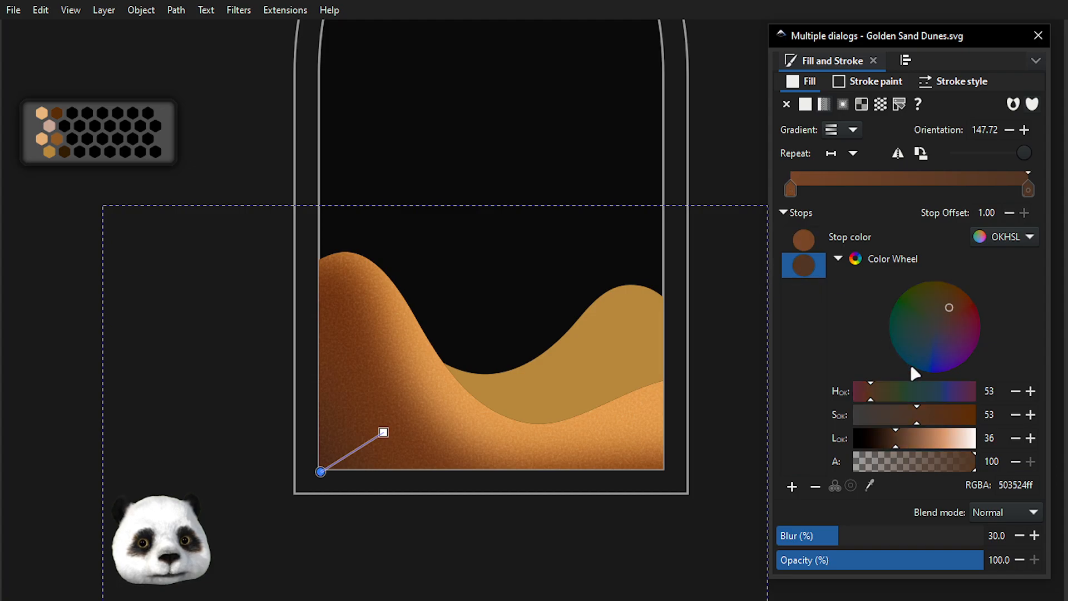
pyautogui.click(889, 439)
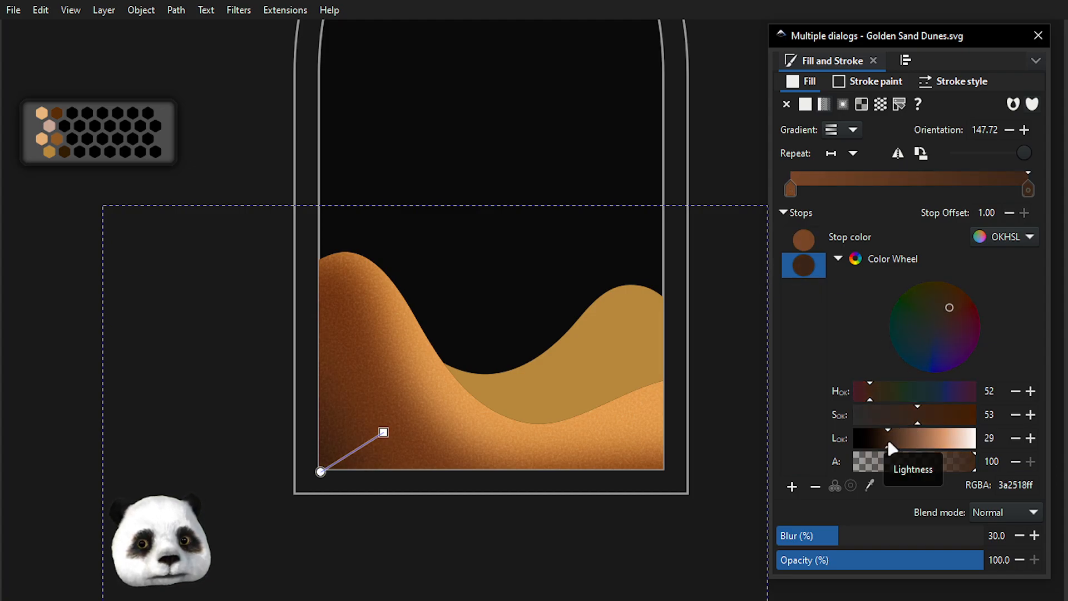
pyautogui.click(1031, 438)
pyautogui.click(993, 415)
pyautogui.write('50')
pyautogui.press('Return')
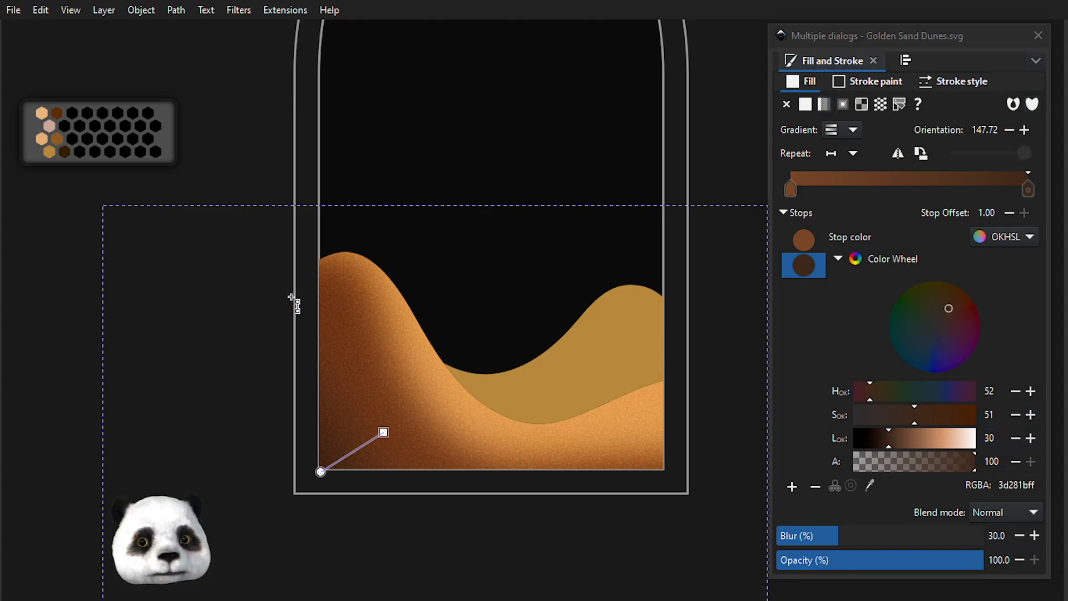
# Deselect the shadow and examine the front dune's muted brown shading and grain from far and near.
pyautogui.click(205, 266)
pyautogui.scroll(-3, 225, 273)
pyautogui.scroll(1, 310, 358)
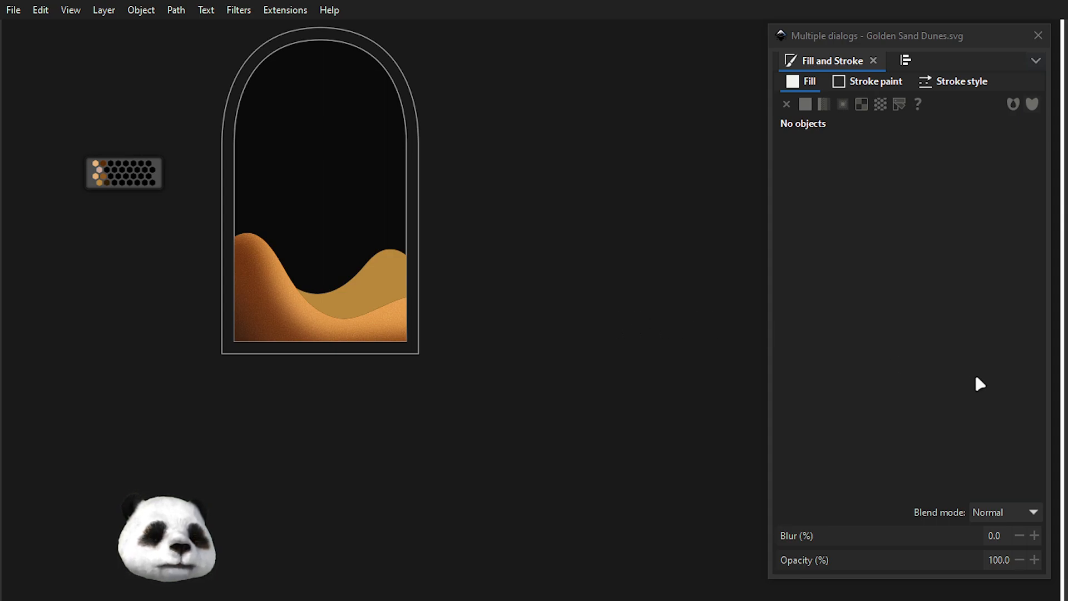
pyautogui.moveTo(498, 179); pyautogui.dragTo(631, 272)
pyautogui.scroll(2, 516, 408)
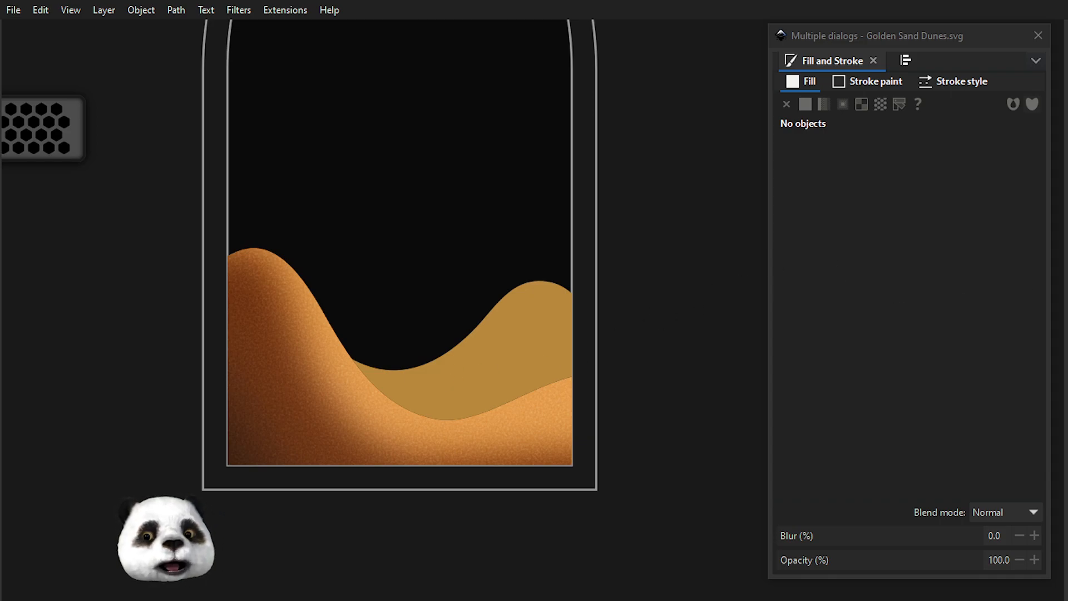
# Try grouping the front dune's base and shadow without their individual grain and applying the grain effect to the whole group.
pyautogui.click(479, 373)
pyautogui.press('Tab')
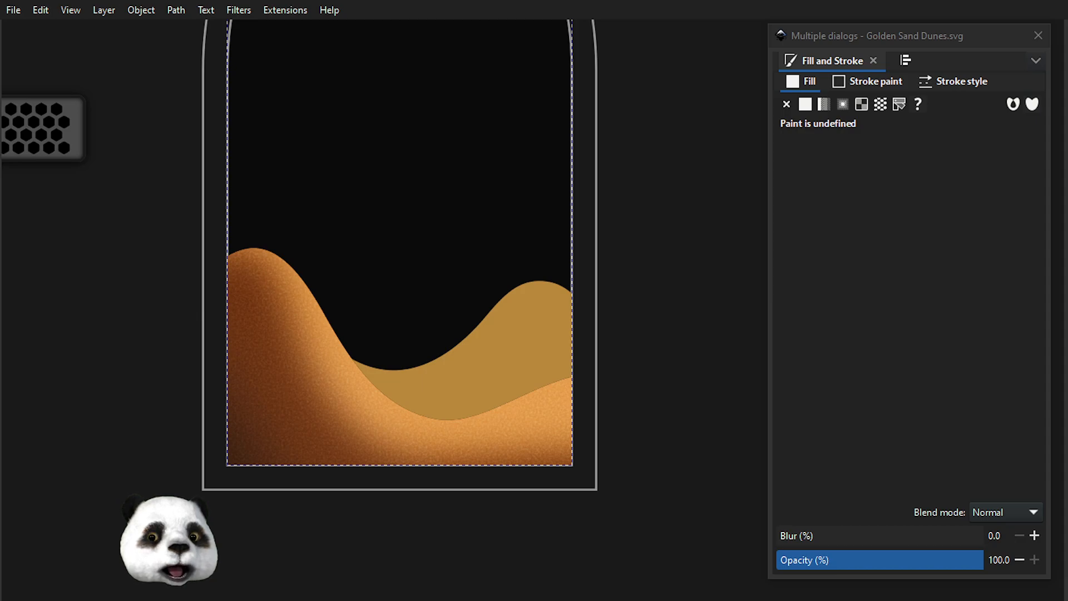
pyautogui.press('Tab')
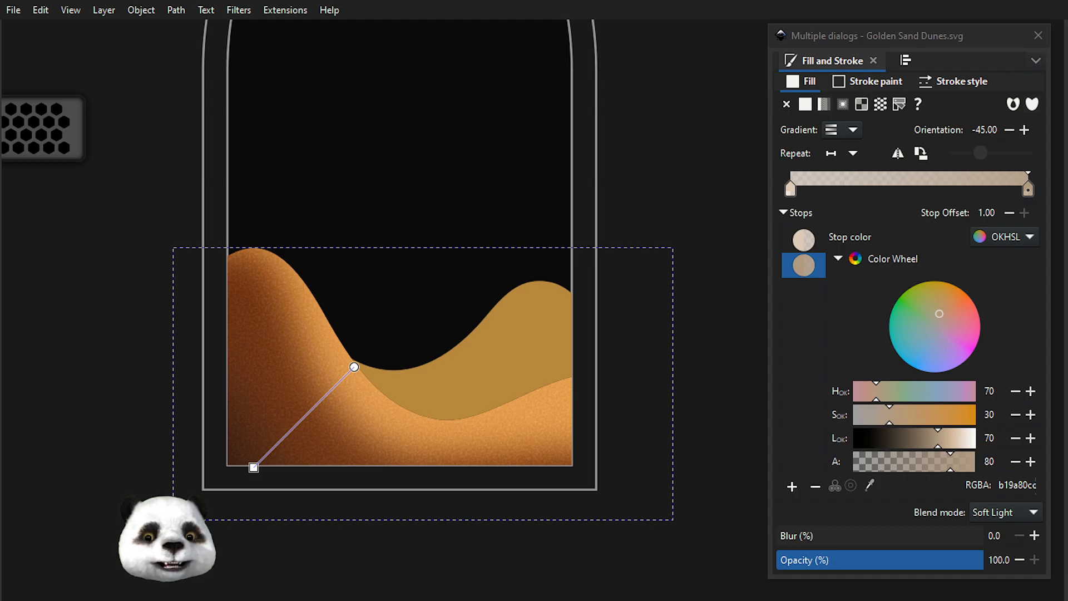
pyautogui.hotkey('ctrl', 'g')
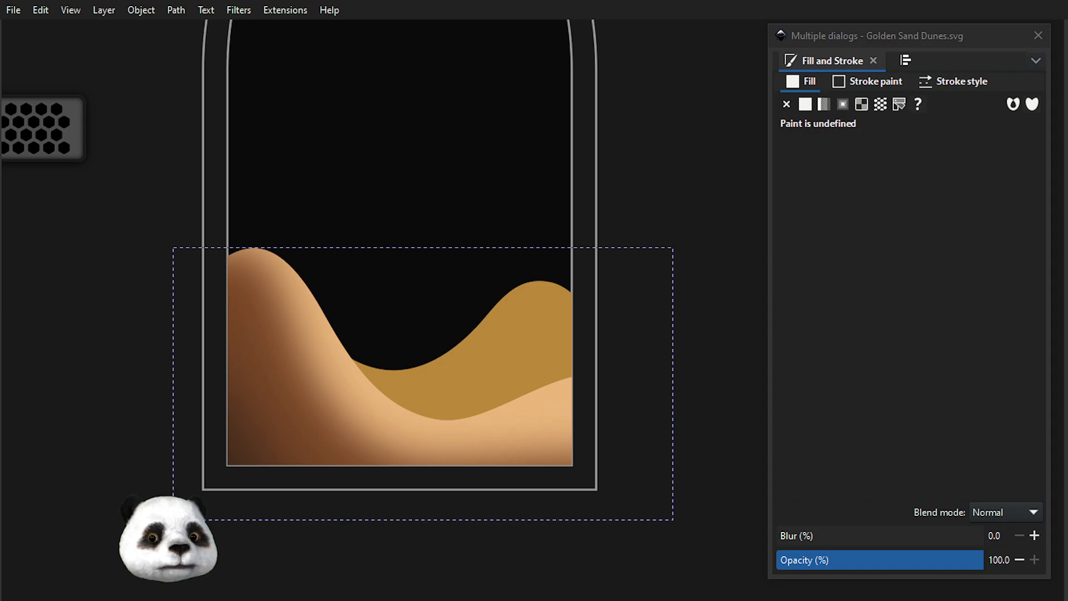
pyautogui.hotkey('ctrl', 'shift', 'z')
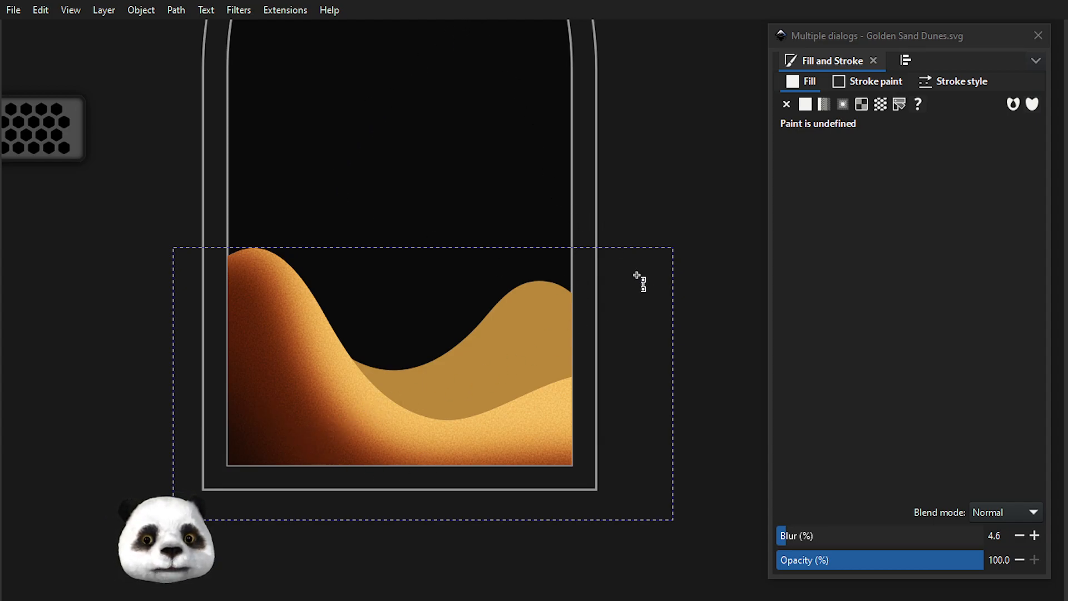
# Examine the grouped dune's stronger grain and contrast at several distances.
pyautogui.scroll(2, 546, 334)
pyautogui.moveTo(362, 457); pyautogui.dragTo(501, 310)
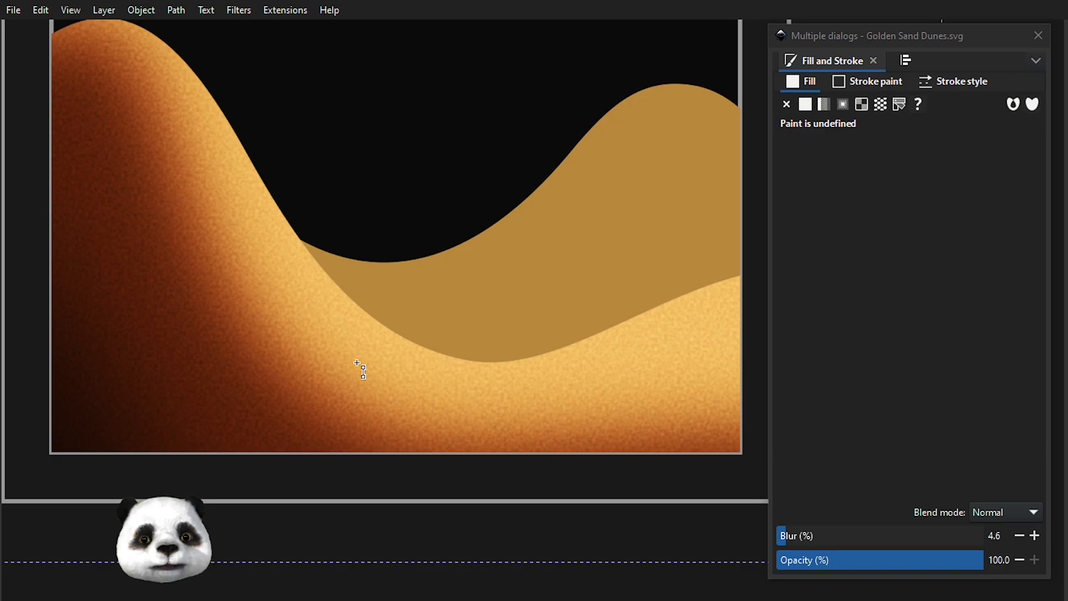
pyautogui.scroll(-1, 331, 322)
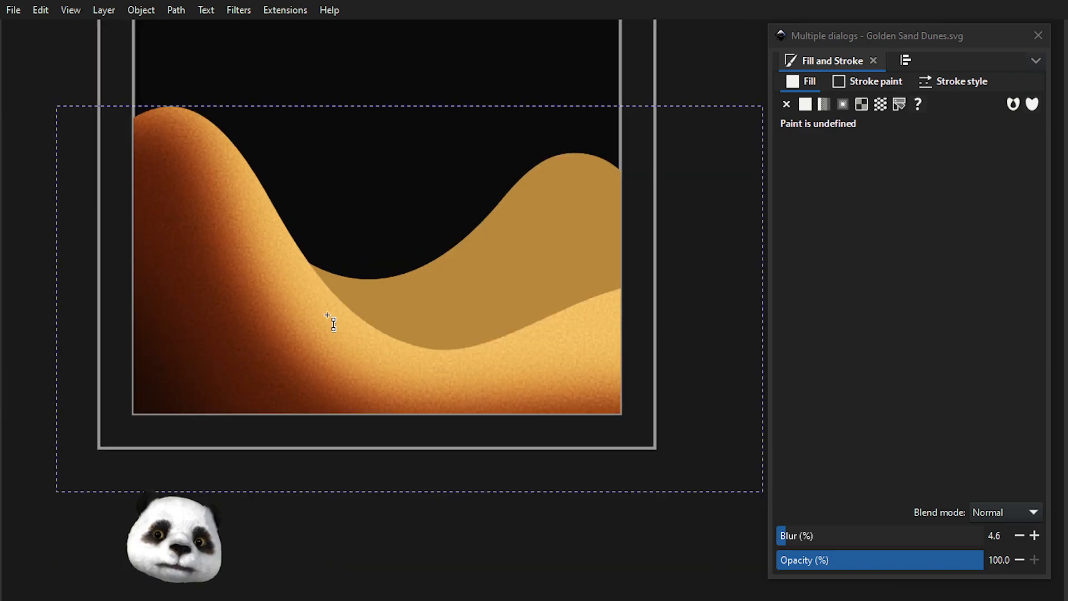
pyautogui.scroll(-1, 311, 328)
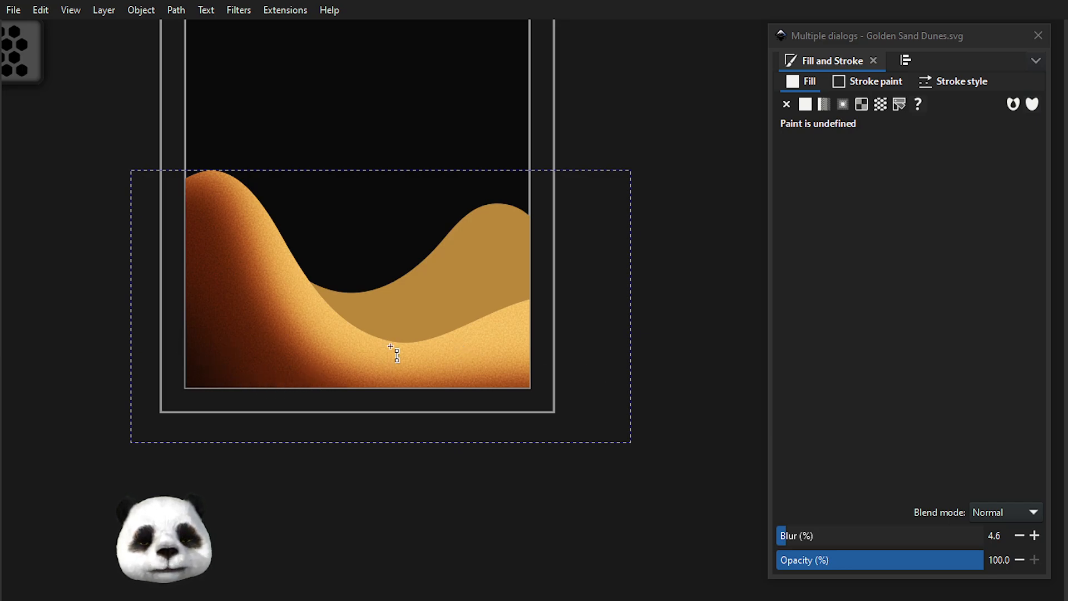
pyautogui.scroll(1, 329, 362)
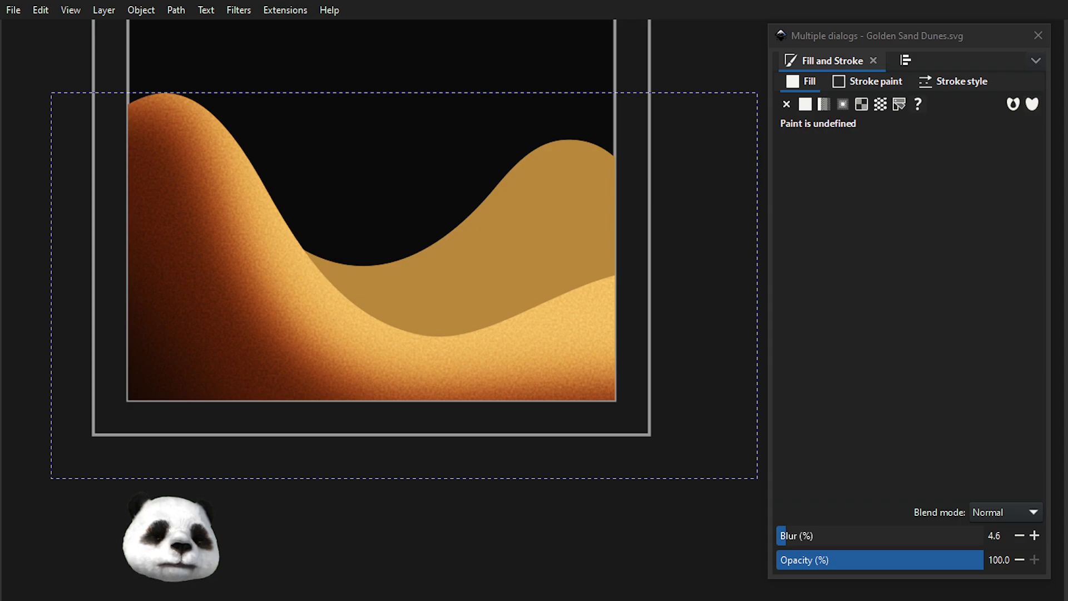
# Undo the effect on the dune group and return to the separately layered dune shapes.
pyautogui.hotkey('ctrl', 'z')
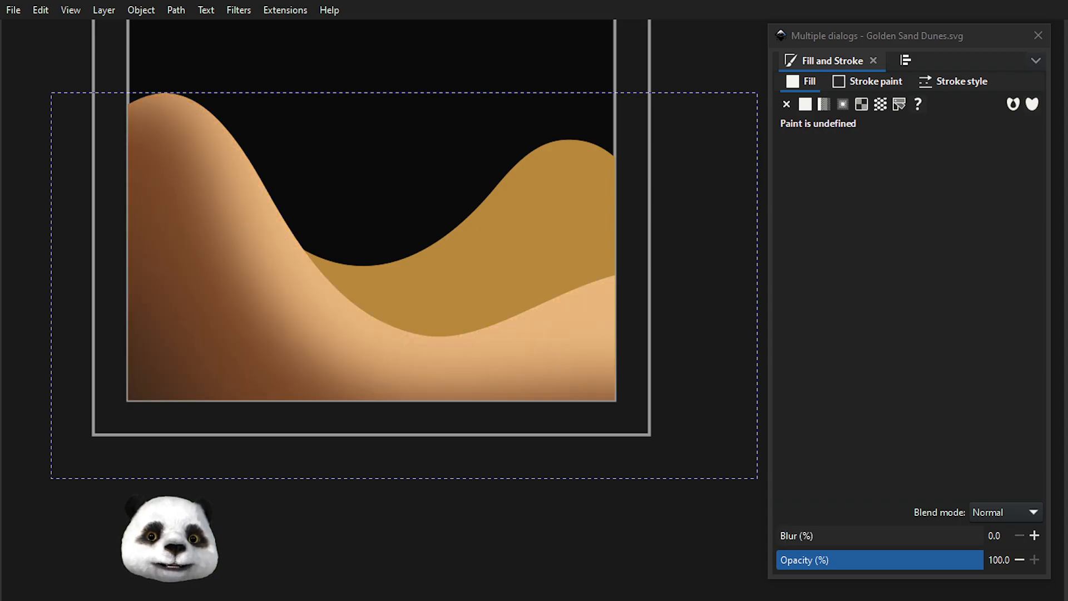
pyautogui.hotkey('ctrl', 'shift', 'z')
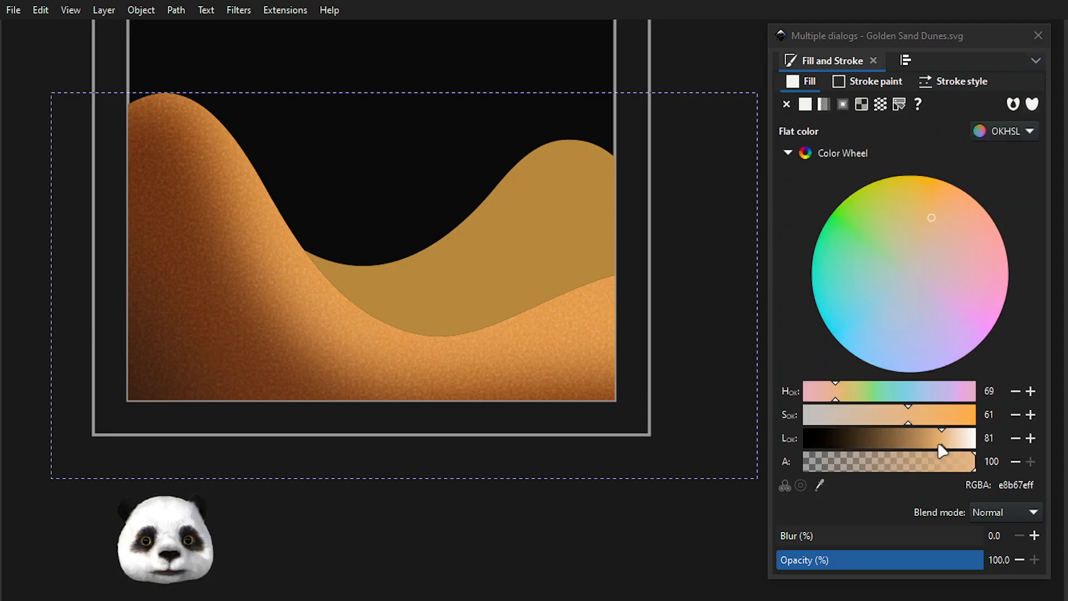
# Select the dune's Soft Light gradient overlay, try a lightness of 59 for its end stop, and undo it.
pyautogui.moveTo(938, 444); pyautogui.dragTo(942, 444)
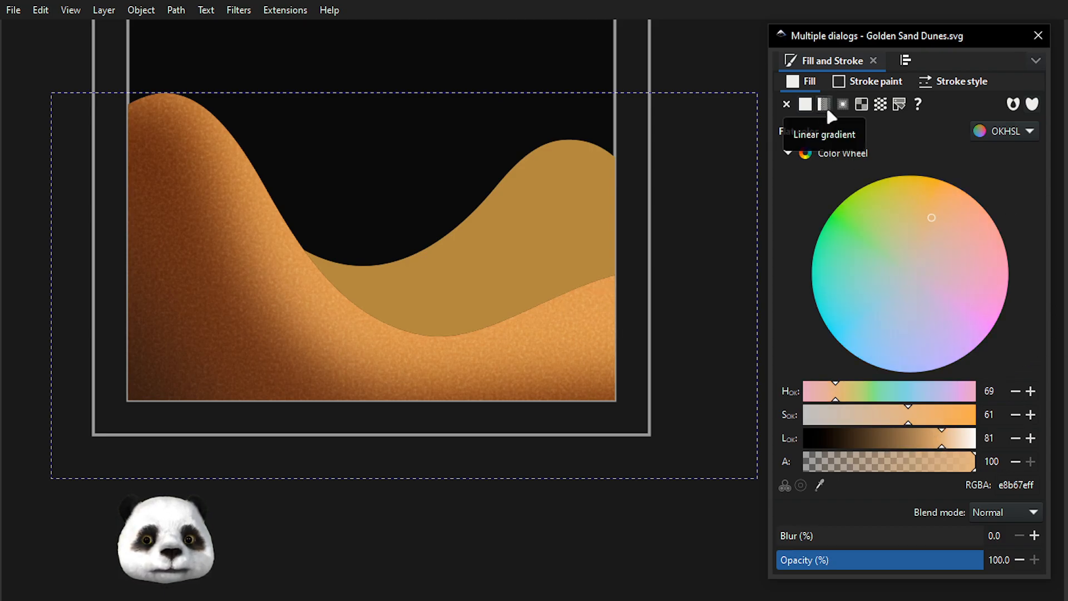
pyautogui.click(490, 357)
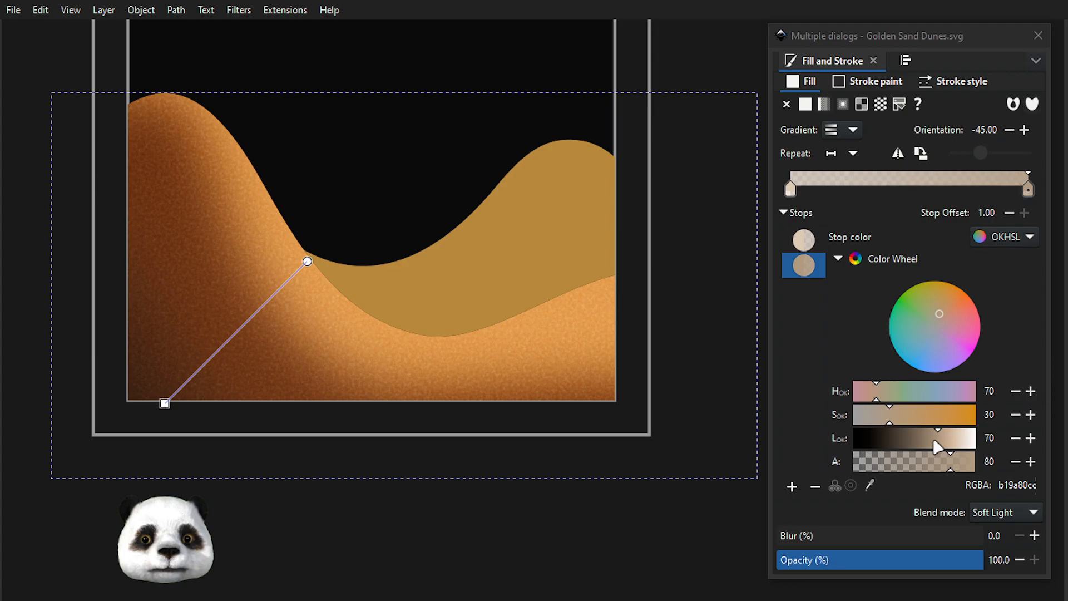
pyautogui.moveTo(934, 440); pyautogui.dragTo(924, 440)
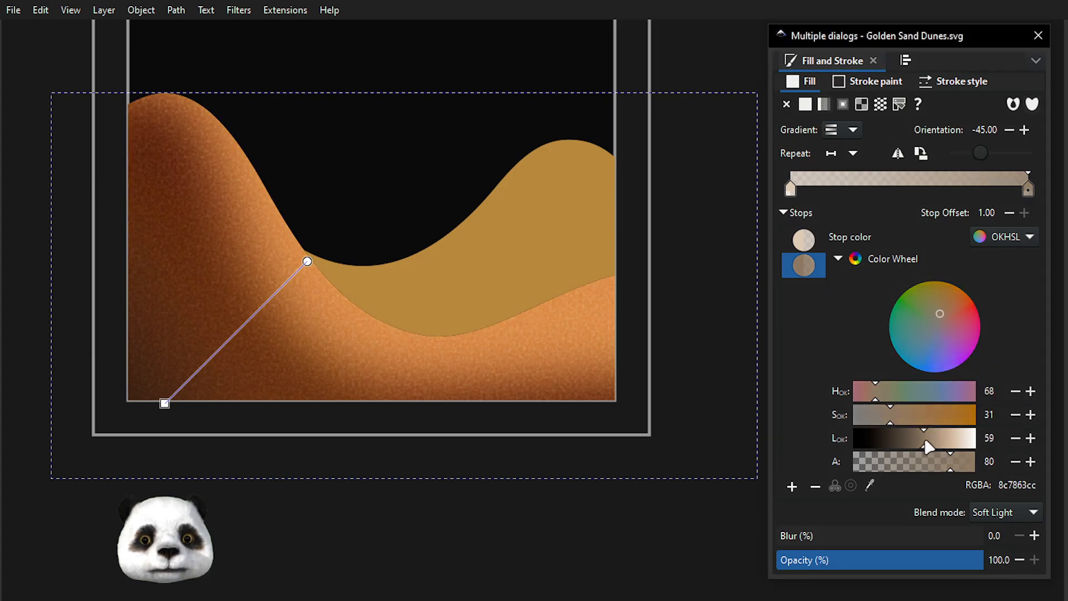
pyautogui.hotkey('ctrl', 'z')
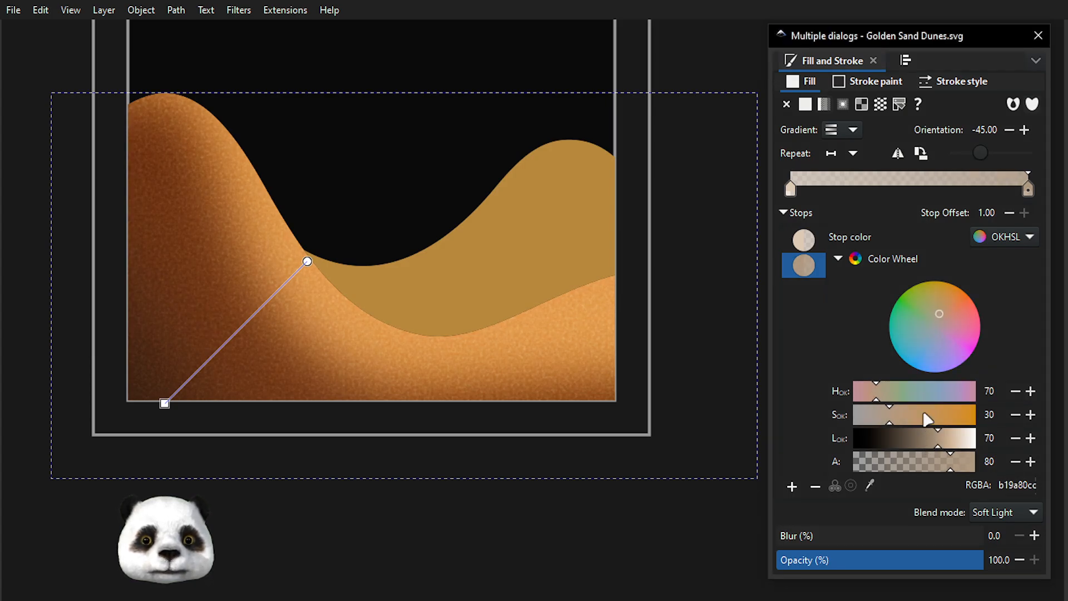
# Set the lightness of the Soft Light gradient overlay's start stop to 75 and deselect the overlay.
pyautogui.click(804, 242)
pyautogui.moveTo(957, 441); pyautogui.dragTo(950, 449)
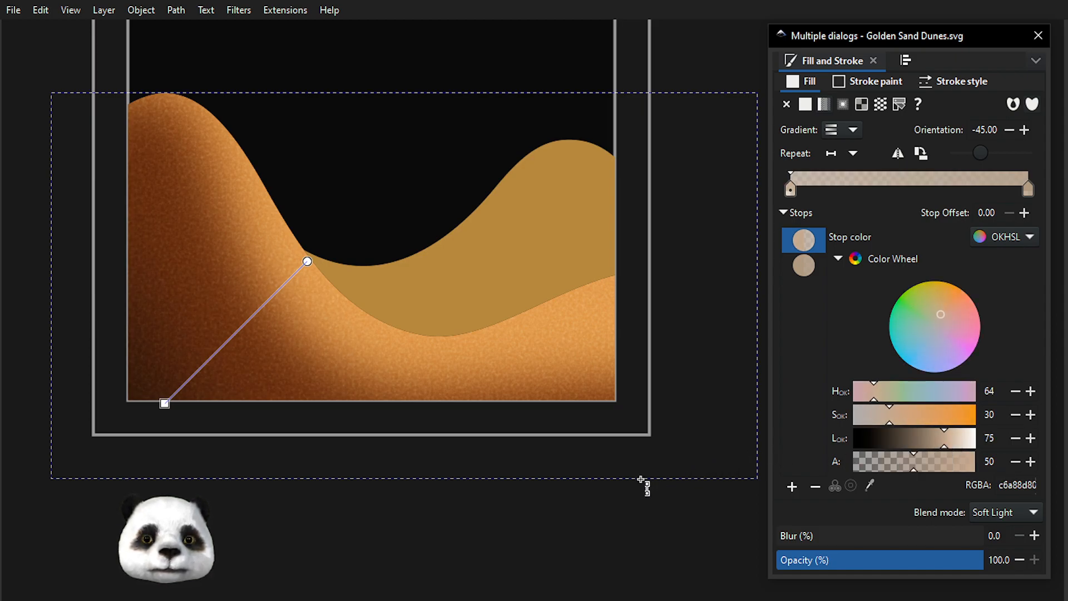
pyautogui.press('s')
pyautogui.click(531, 511)
# Examine the front dune's grain texture, shadow blending and edge against the rear dune, both close up and within the whole arch.
pyautogui.scroll(-1, 546, 499)
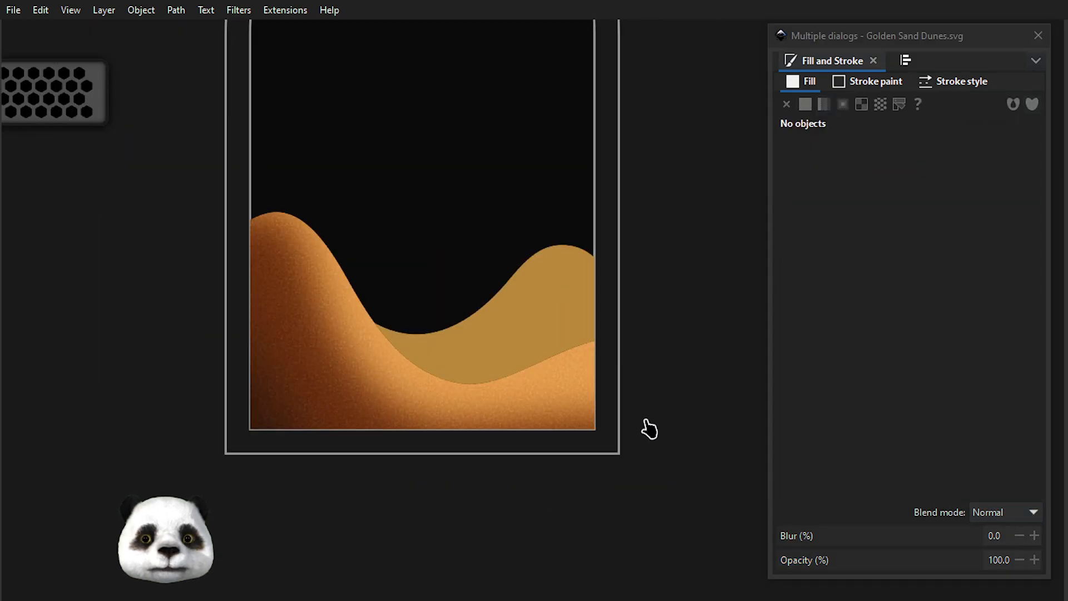
pyautogui.scroll(1, 596, 426)
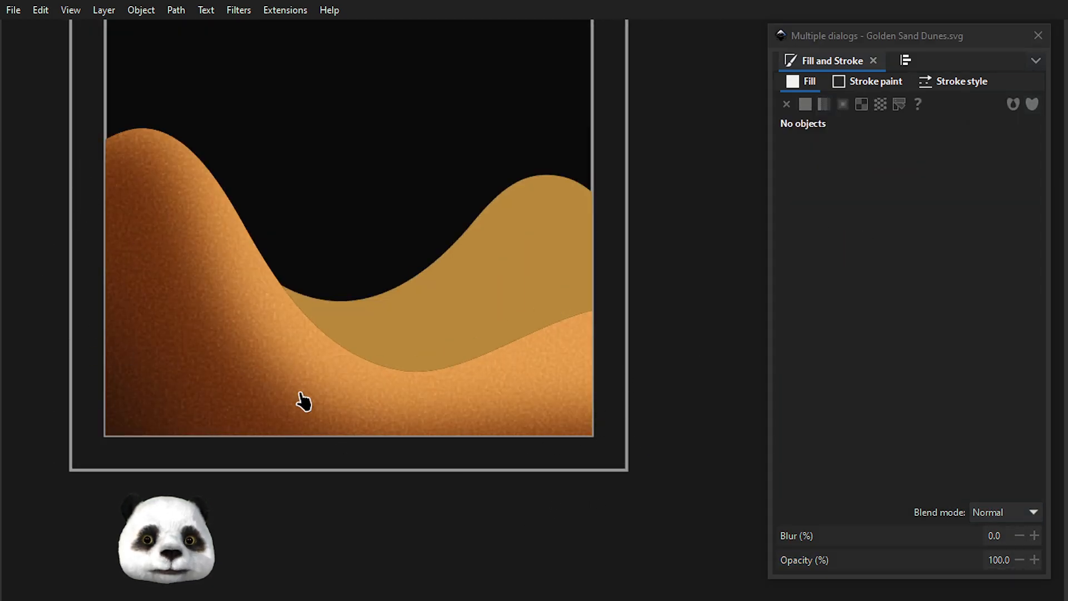
pyautogui.scroll(2, 162, 206)
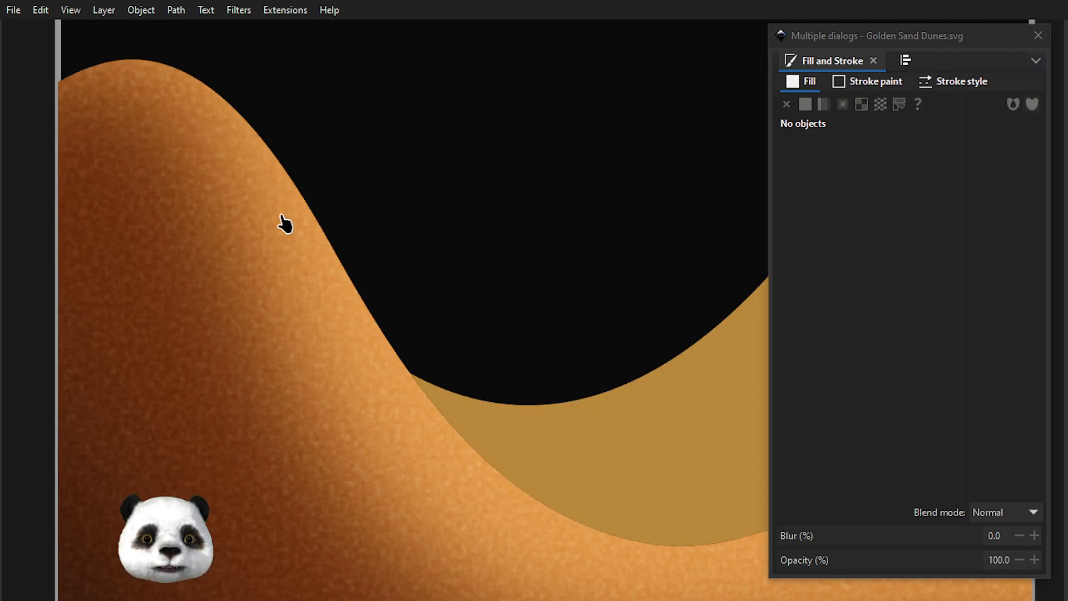
pyautogui.scroll(-2, 331, 409)
pyautogui.scroll(-2, 241, 530)
pyautogui.scroll(4, 242, 530)
pyautogui.scroll(-3, 267, 486)
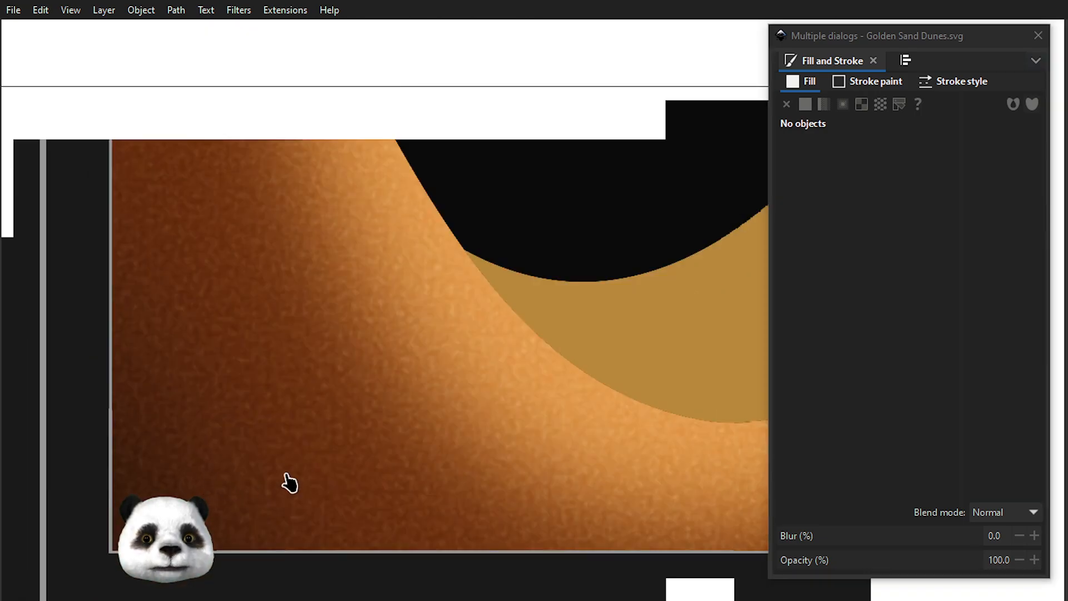
pyautogui.scroll(1, 467, 386)
pyautogui.scroll(-3, 644, 454)
pyautogui.scroll(1, 496, 441)
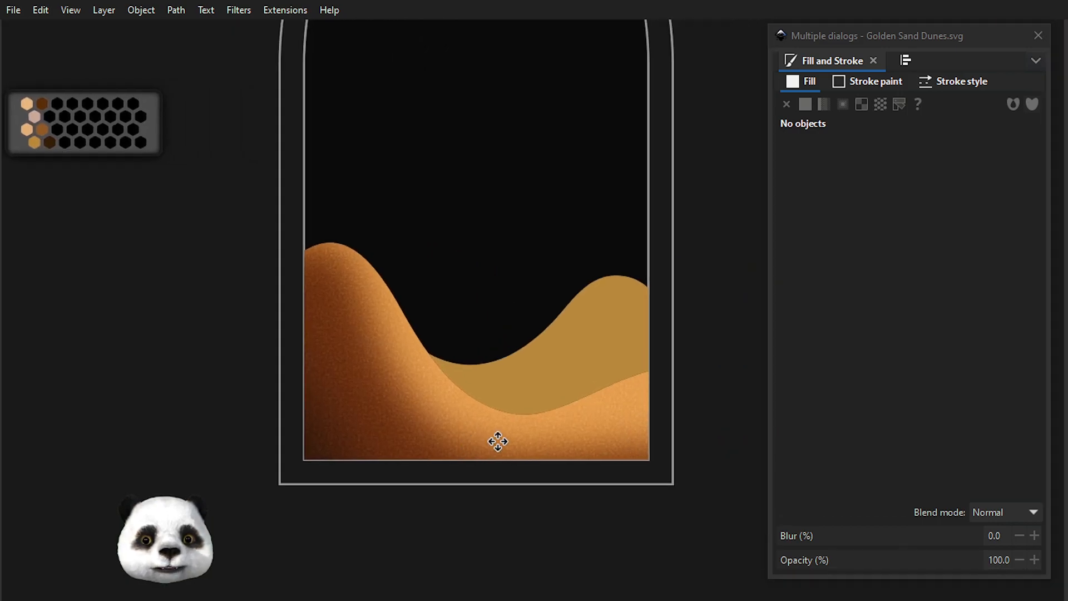
pyautogui.scroll(2, 487, 446)
pyautogui.scroll(-1, 482, 439)
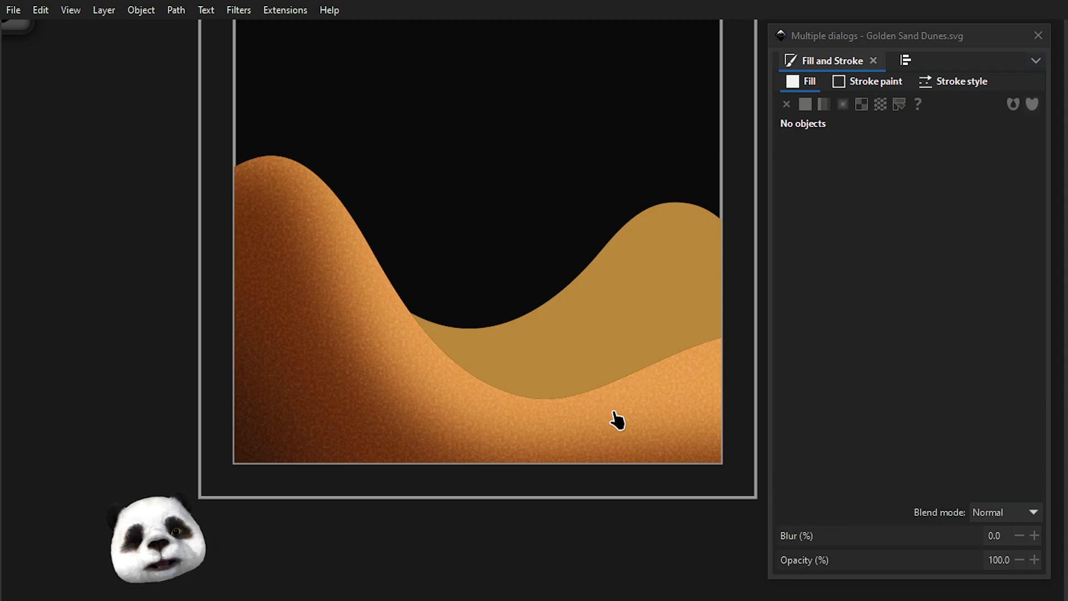
pyautogui.scroll(-2, 563, 405)
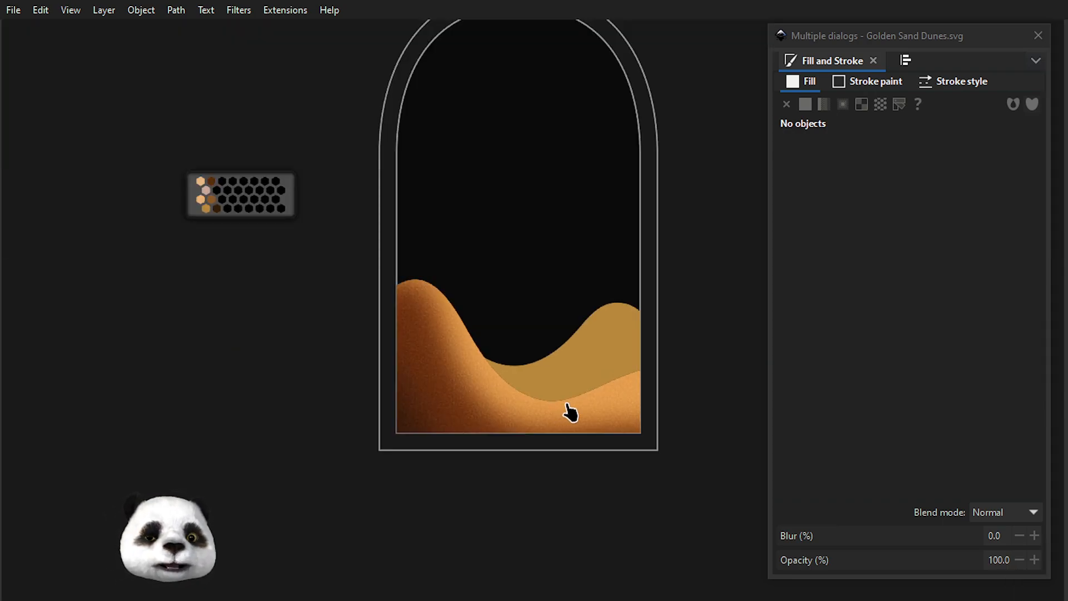
pyautogui.moveTo(666, 444); pyautogui.dragTo(529, 465)
pyautogui.scroll(1, 310, 477)
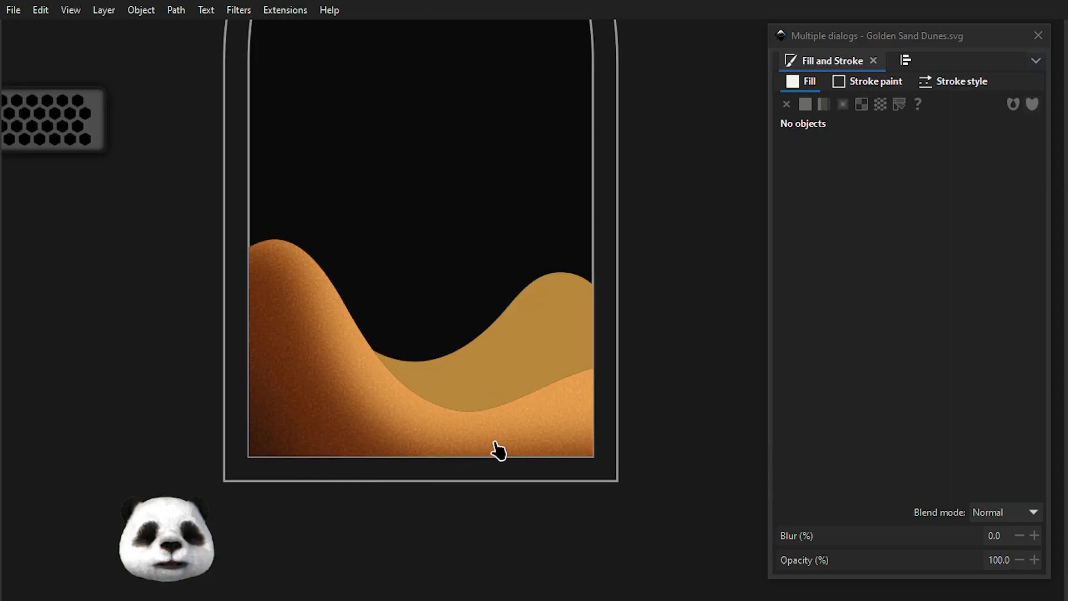
pyautogui.scroll(3, 523, 447)
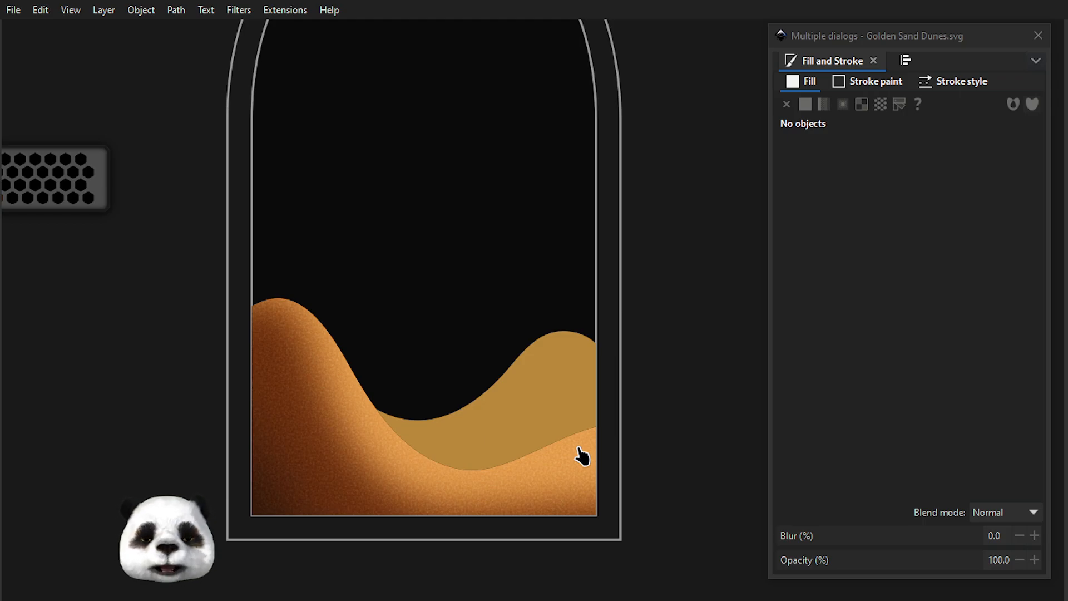
pyautogui.scroll(3, 581, 456)
pyautogui.scroll(3, 509, 467)
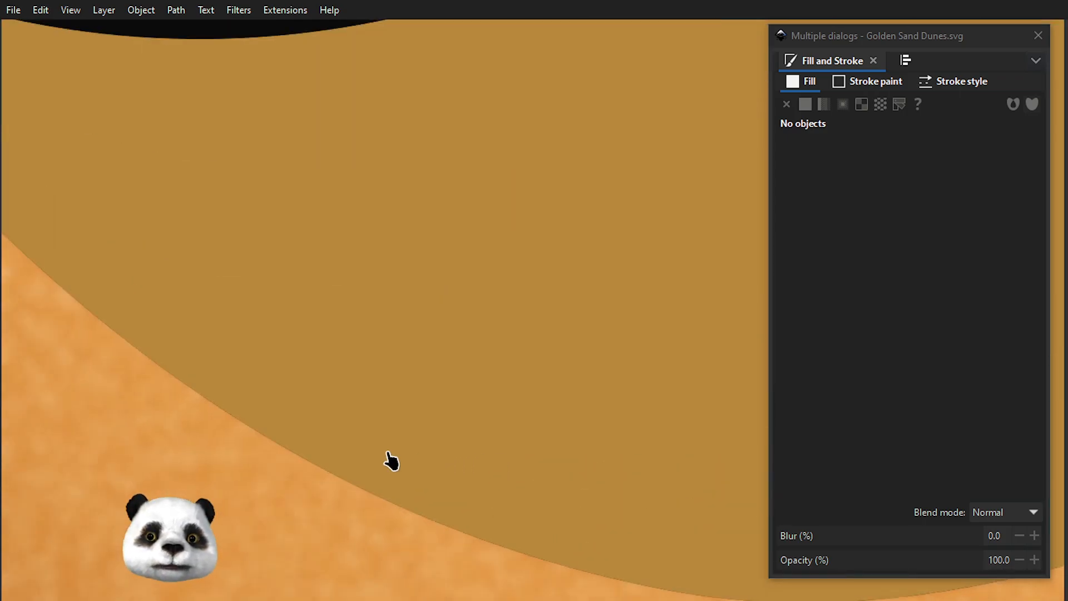
pyautogui.scroll(-5, 394, 461)
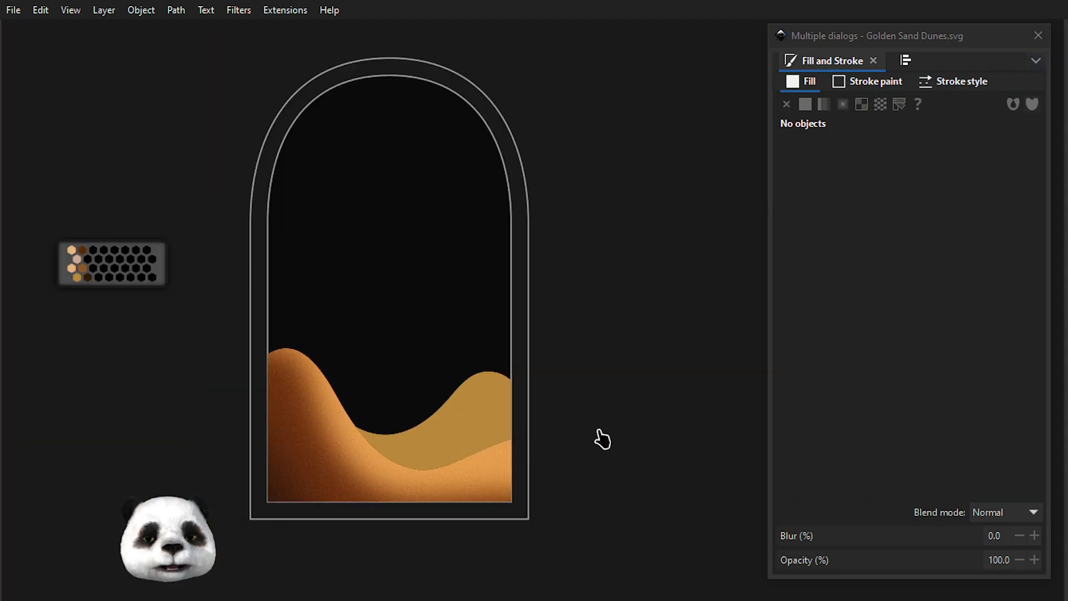